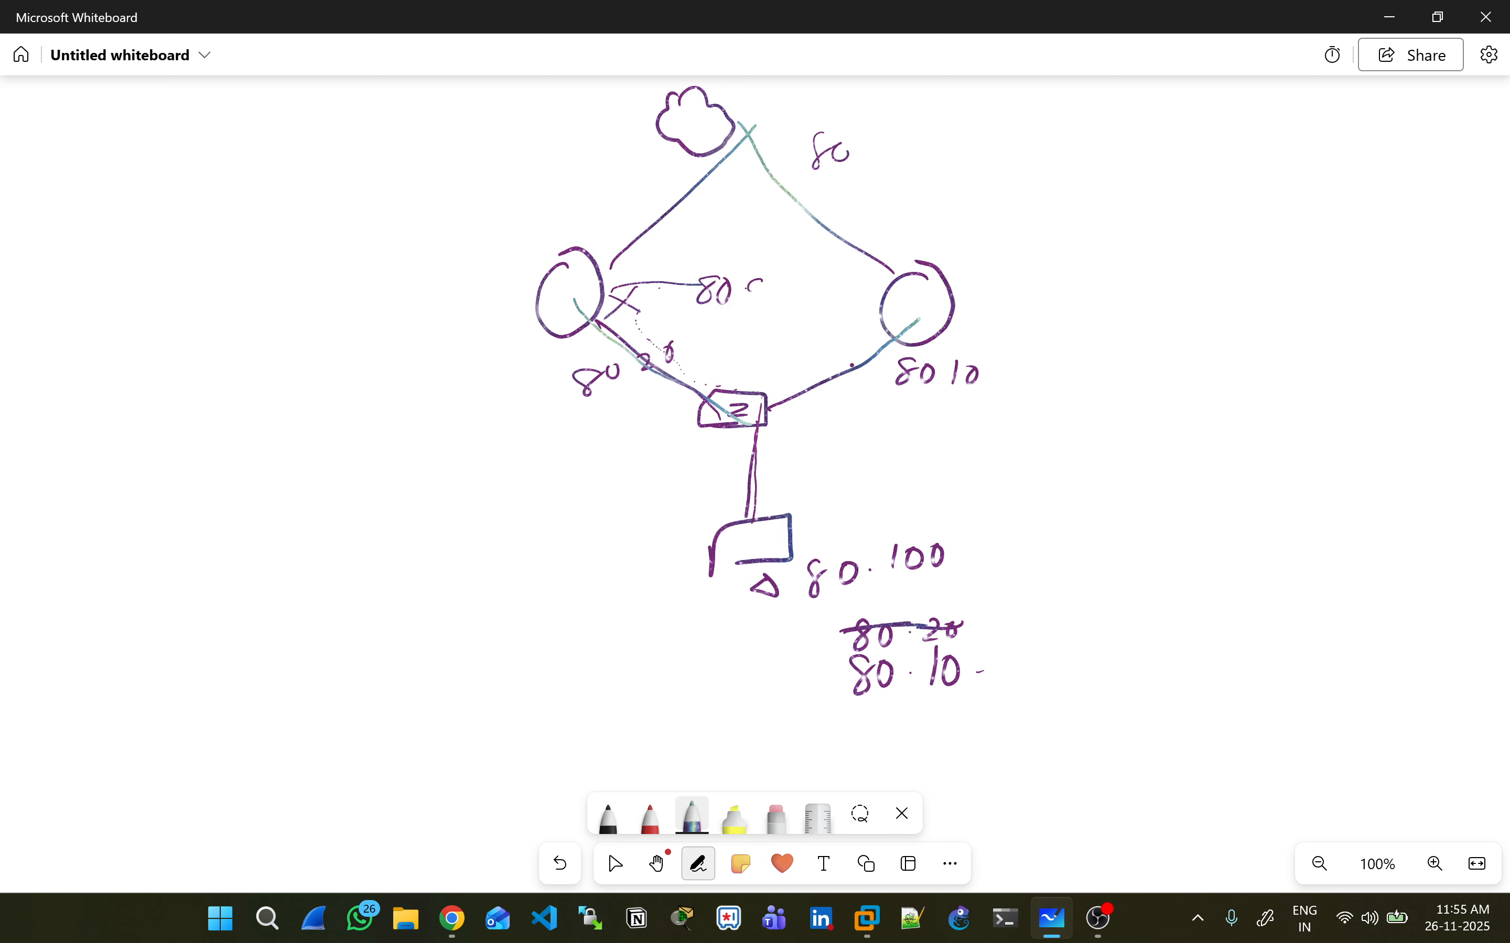
- Write 80 90 on the link between the two routers and strike out the old 80.10 labels
left_click_drag(761, 286, 757, 307)
left_click_drag(771, 291, 770, 292)
left_click_drag(854, 678, 930, 668)
left_click_drag(831, 578, 881, 587)
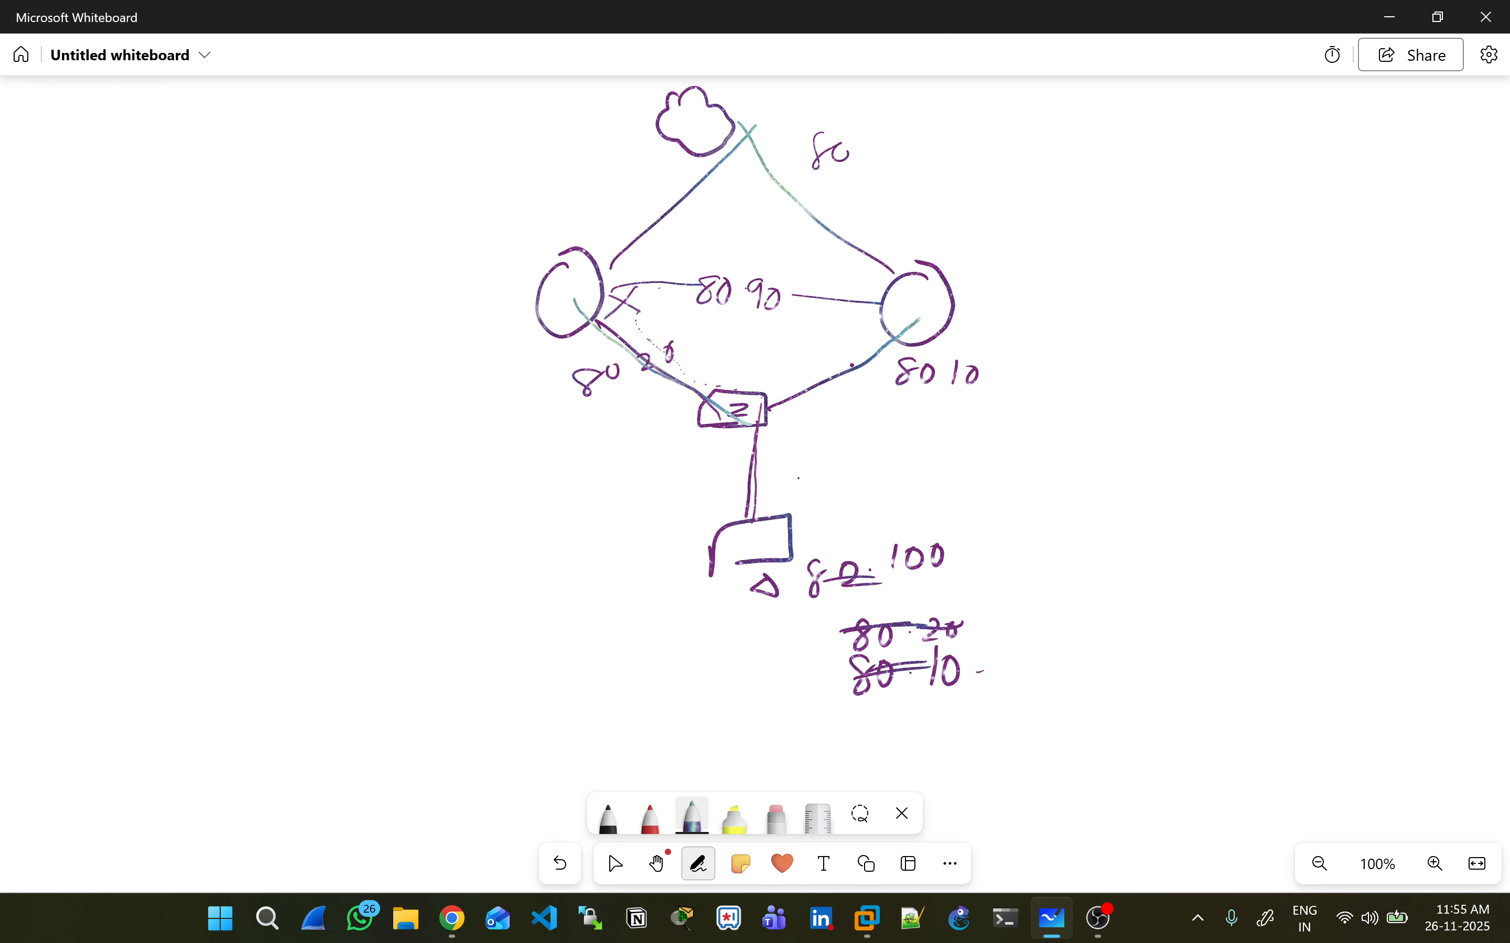
- Write 80.90 beside the PC link, trace the traffic path through the left router, then switch to Select
mouse_move(791, 476)
left_mouse_down()
mouse_move(895, 493)
mouse_move(906, 465)
left_mouse_up()
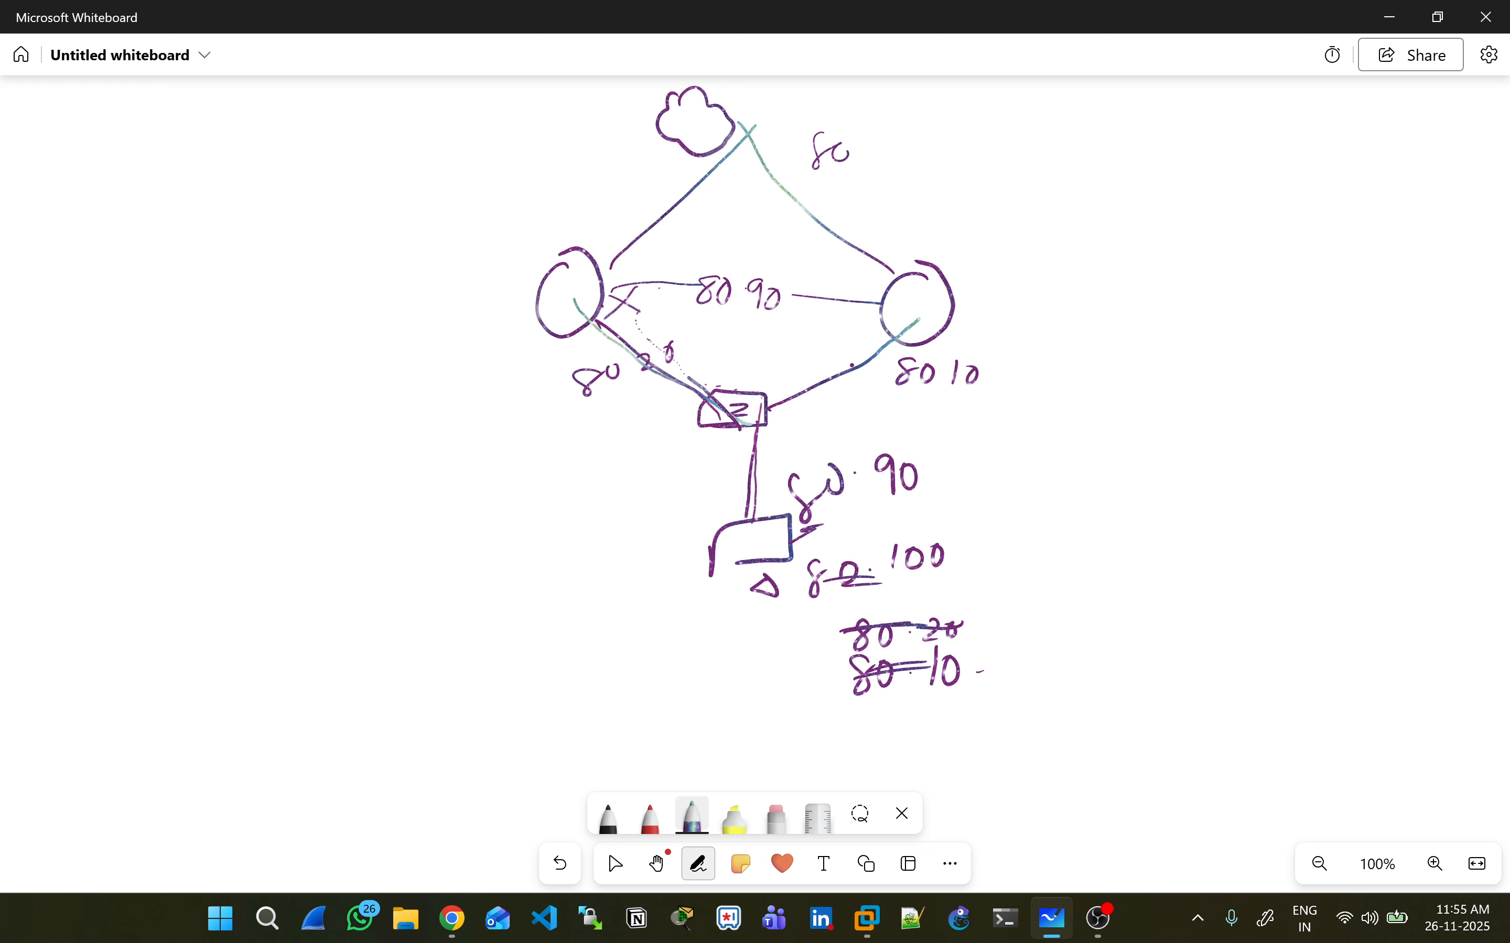
mouse_move(712, 409)
left_mouse_down()
mouse_move(632, 210)
mouse_move(614, 288)
left_mouse_up()
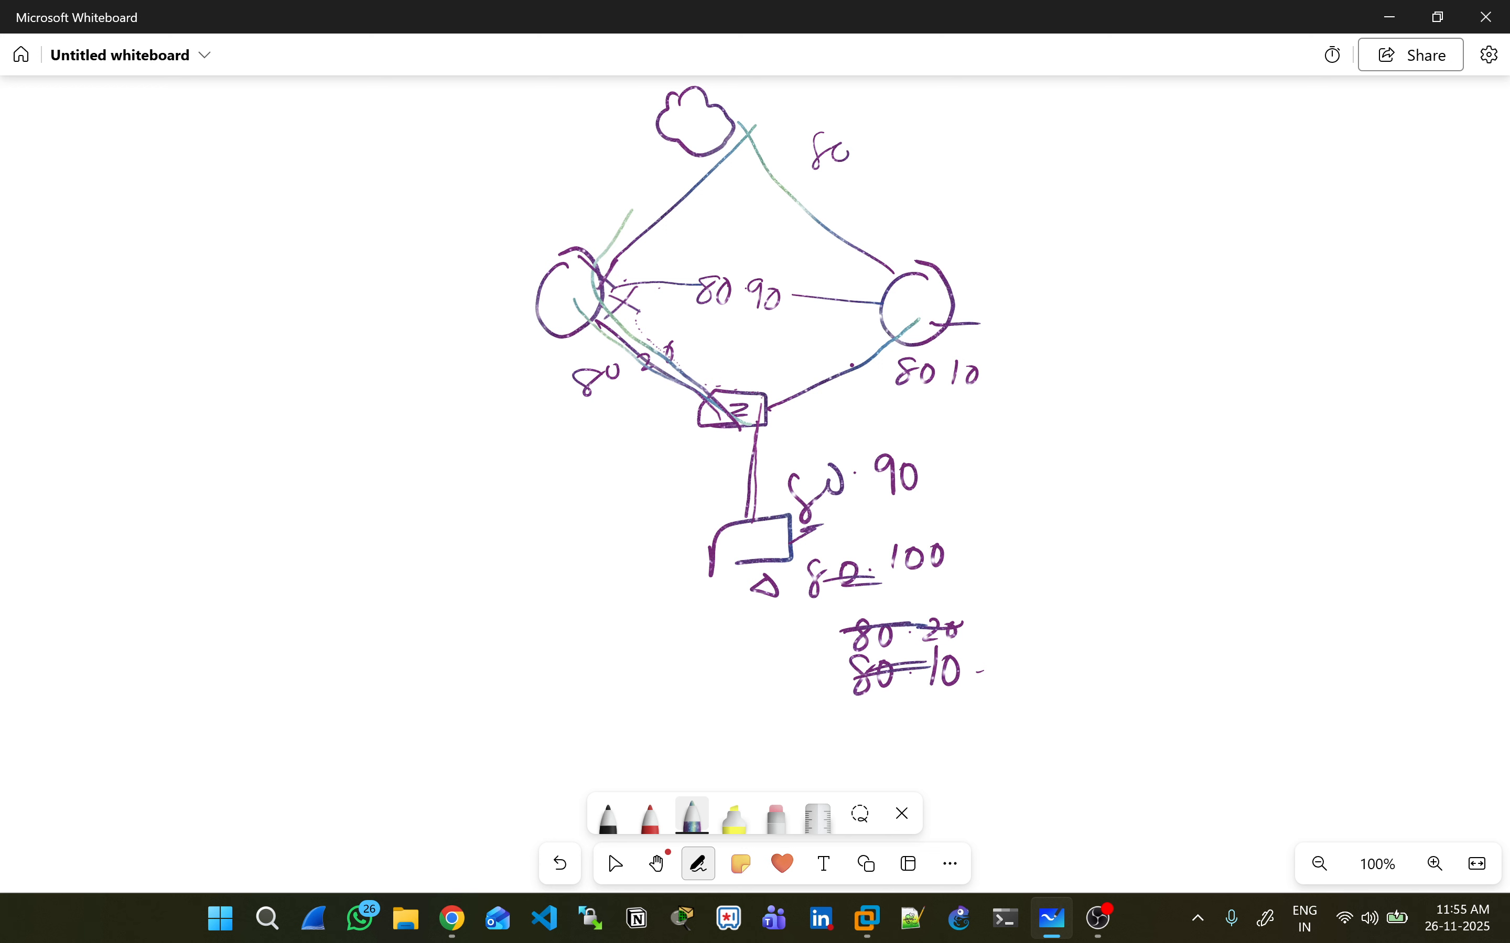
left_click(609, 852)
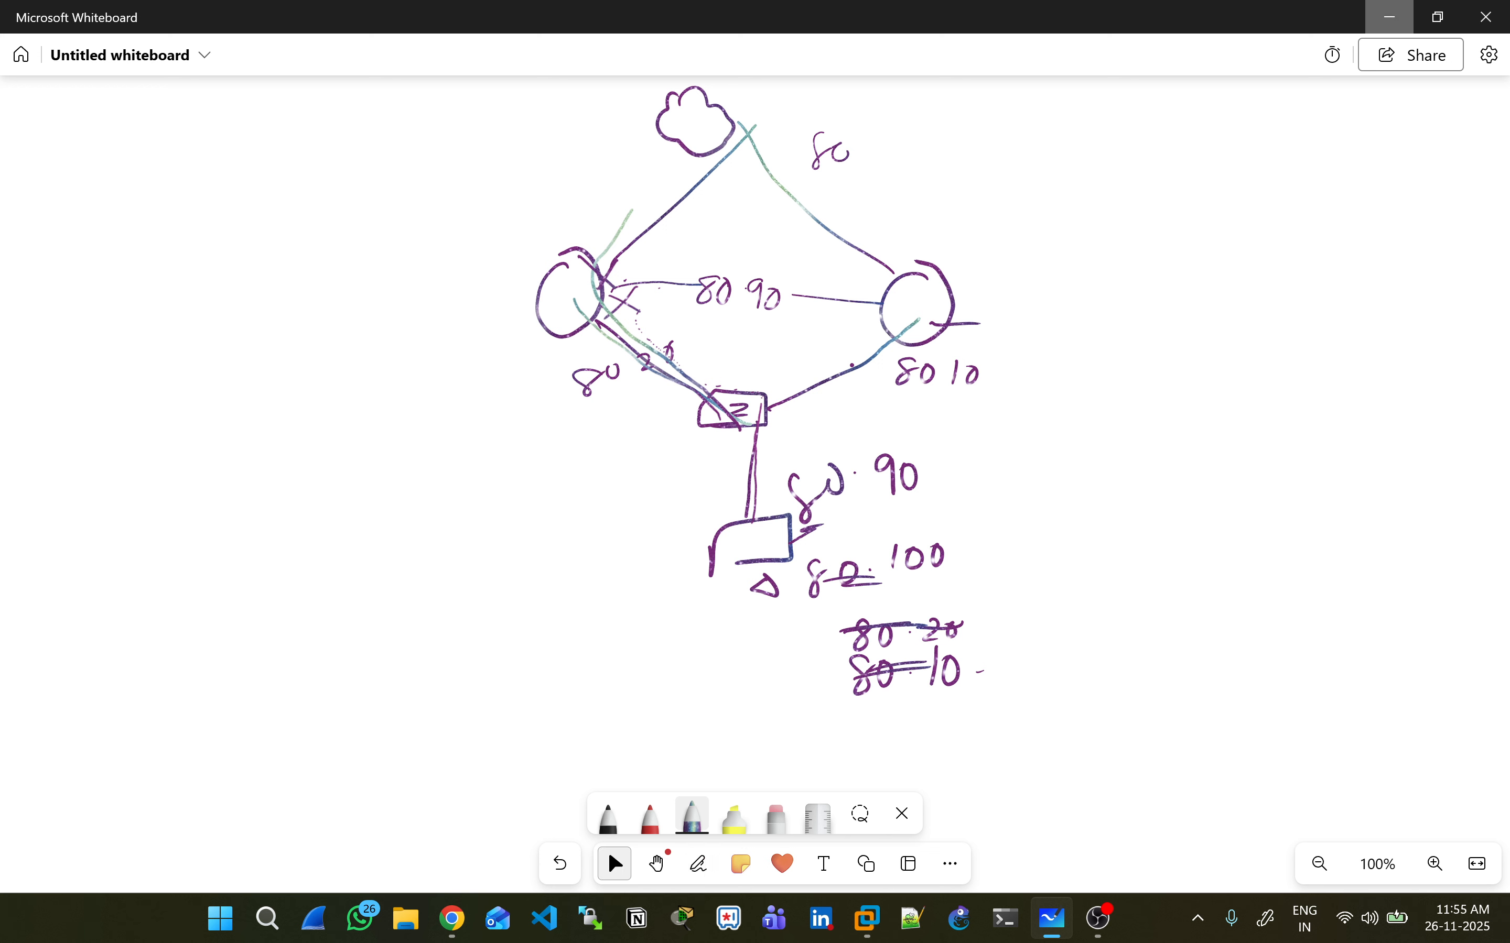
- In the System PC's VPCS console, run 'sh ip', which still shows 0.0.0.0/0
key("alt+Tab")
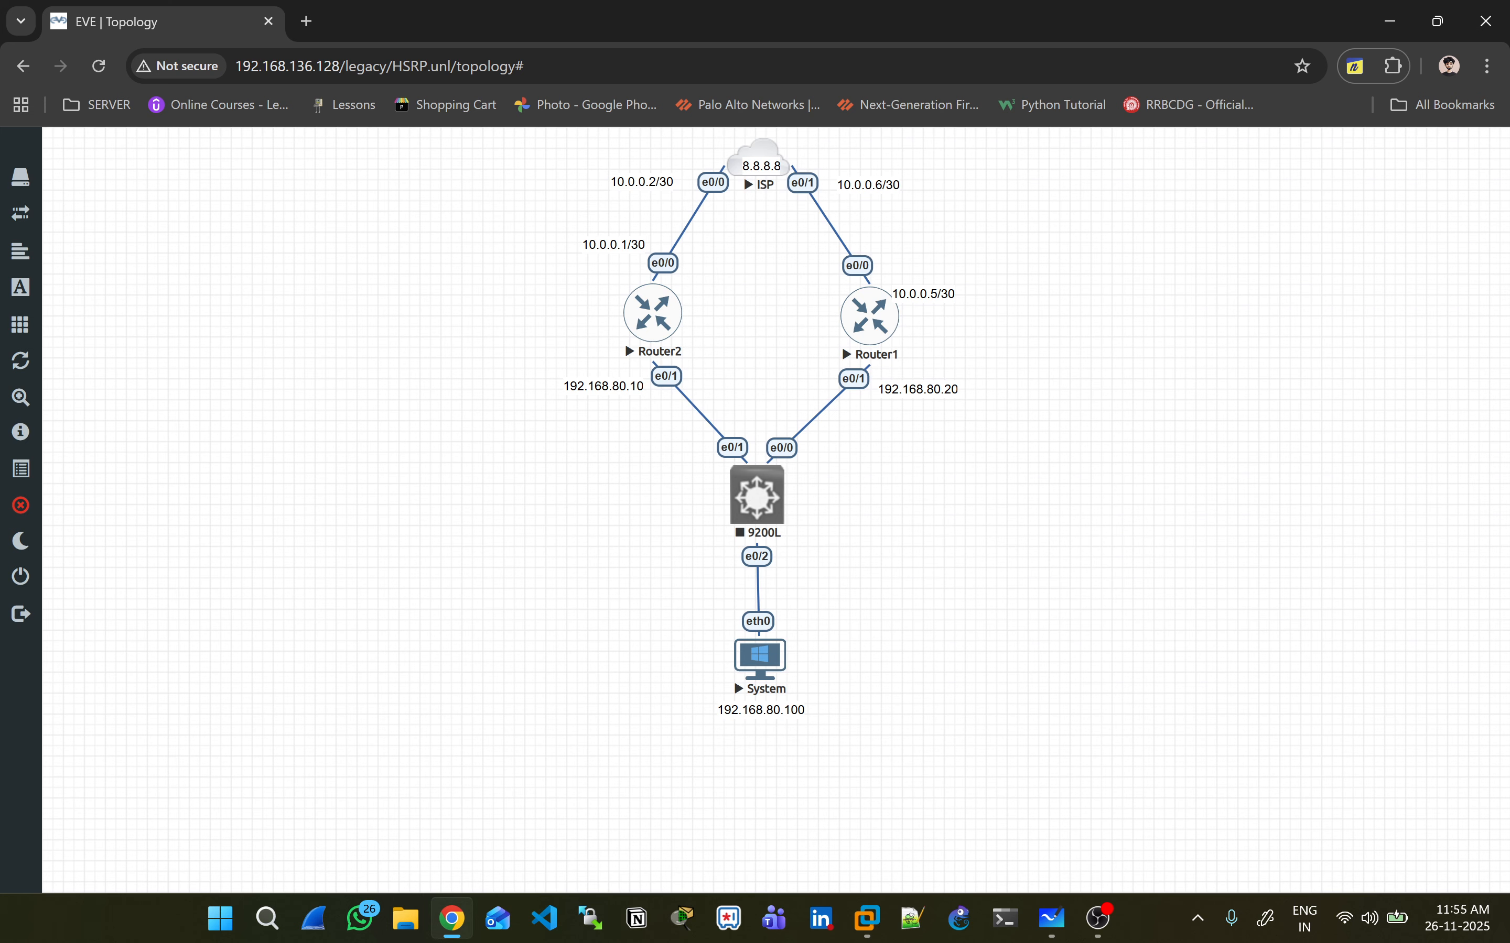
left_click(734, 679)
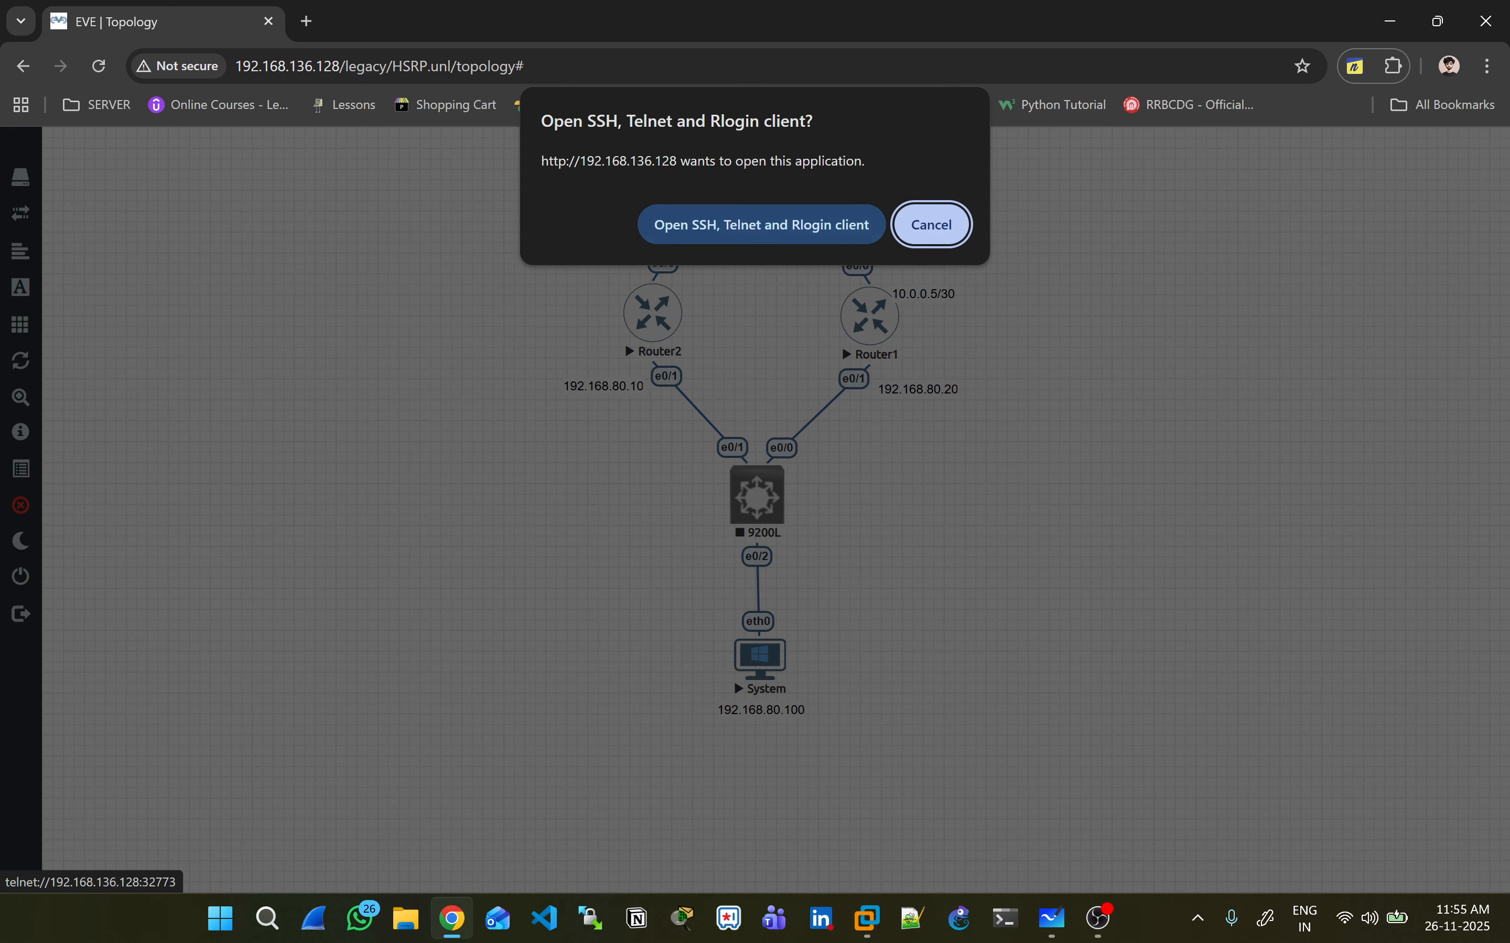
left_click(761, 224)
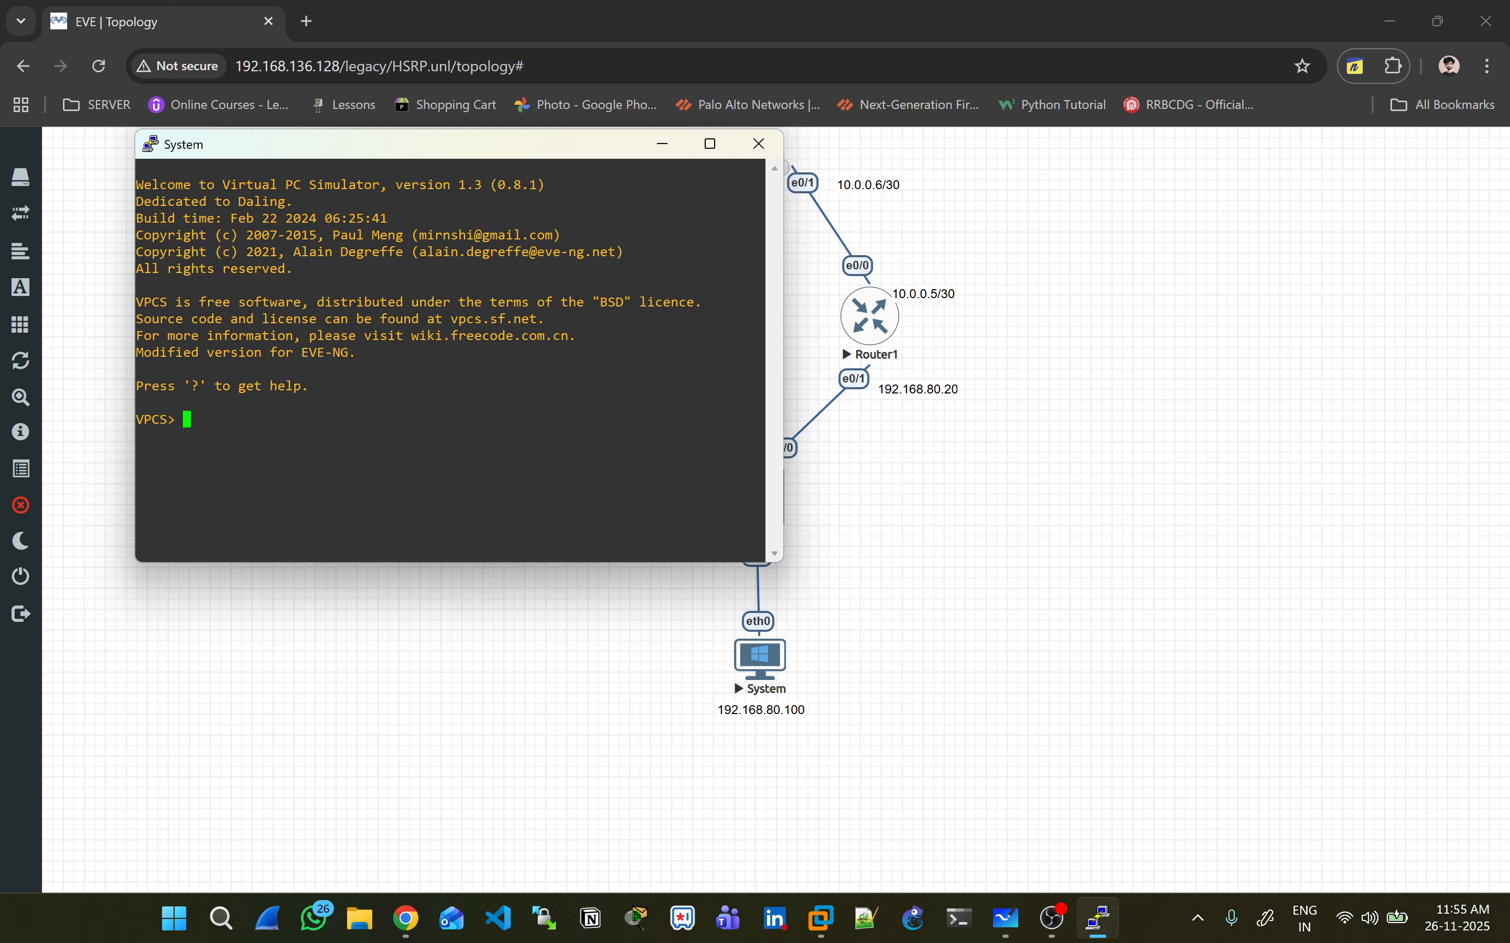
type("sh ip")
key("BackSpace")
type("ip")
key("Return")
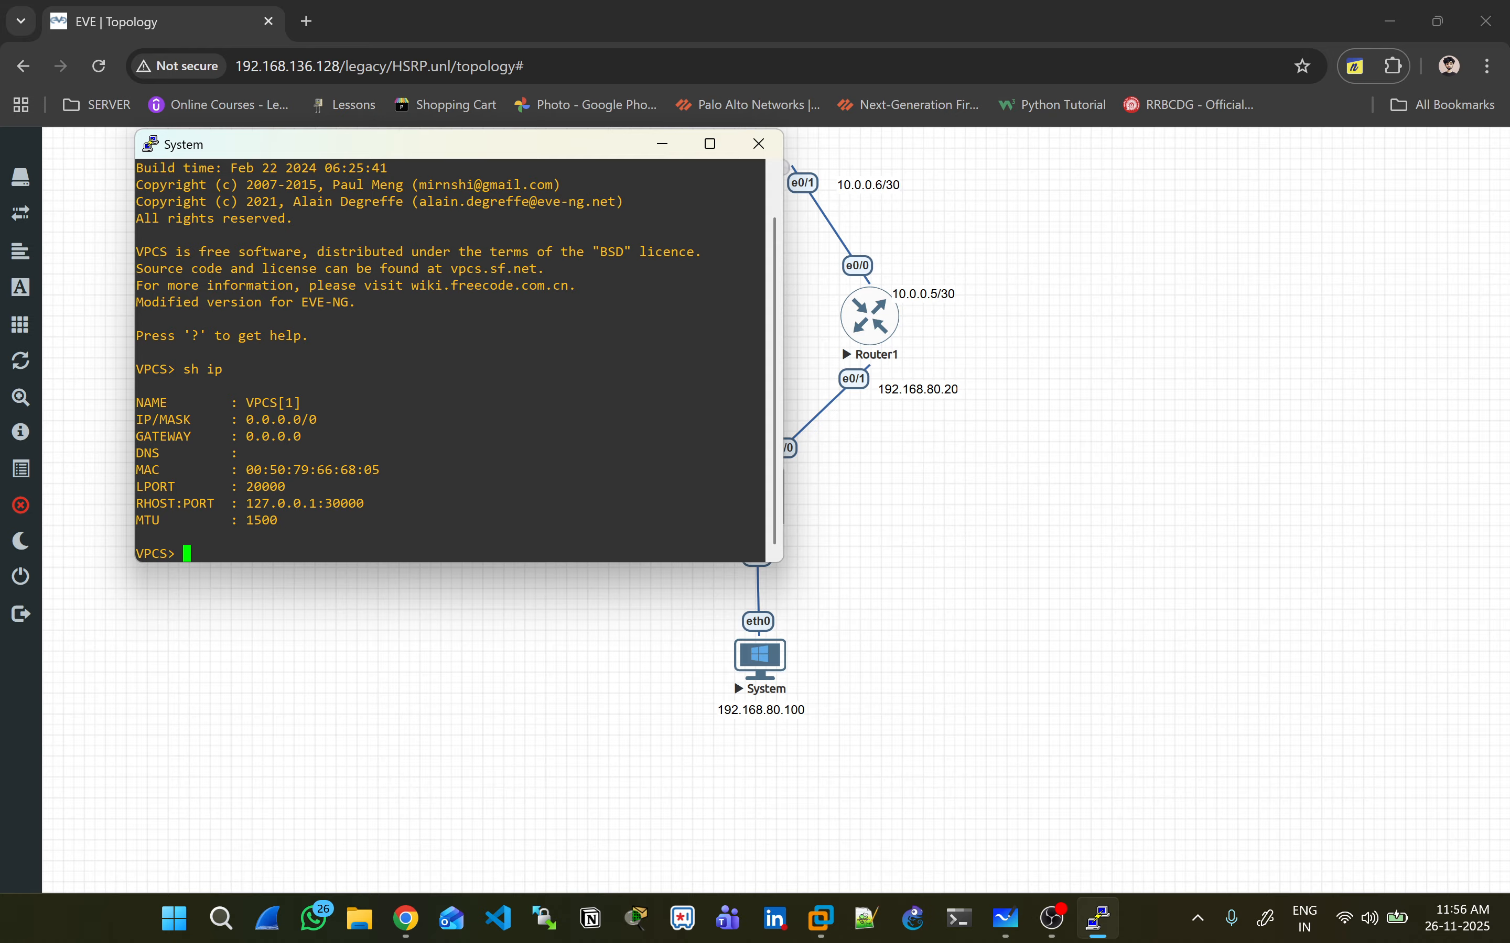
- Move the System PC console aside and close it to return to the topology
left_click_drag(460, 146, 919, 446)
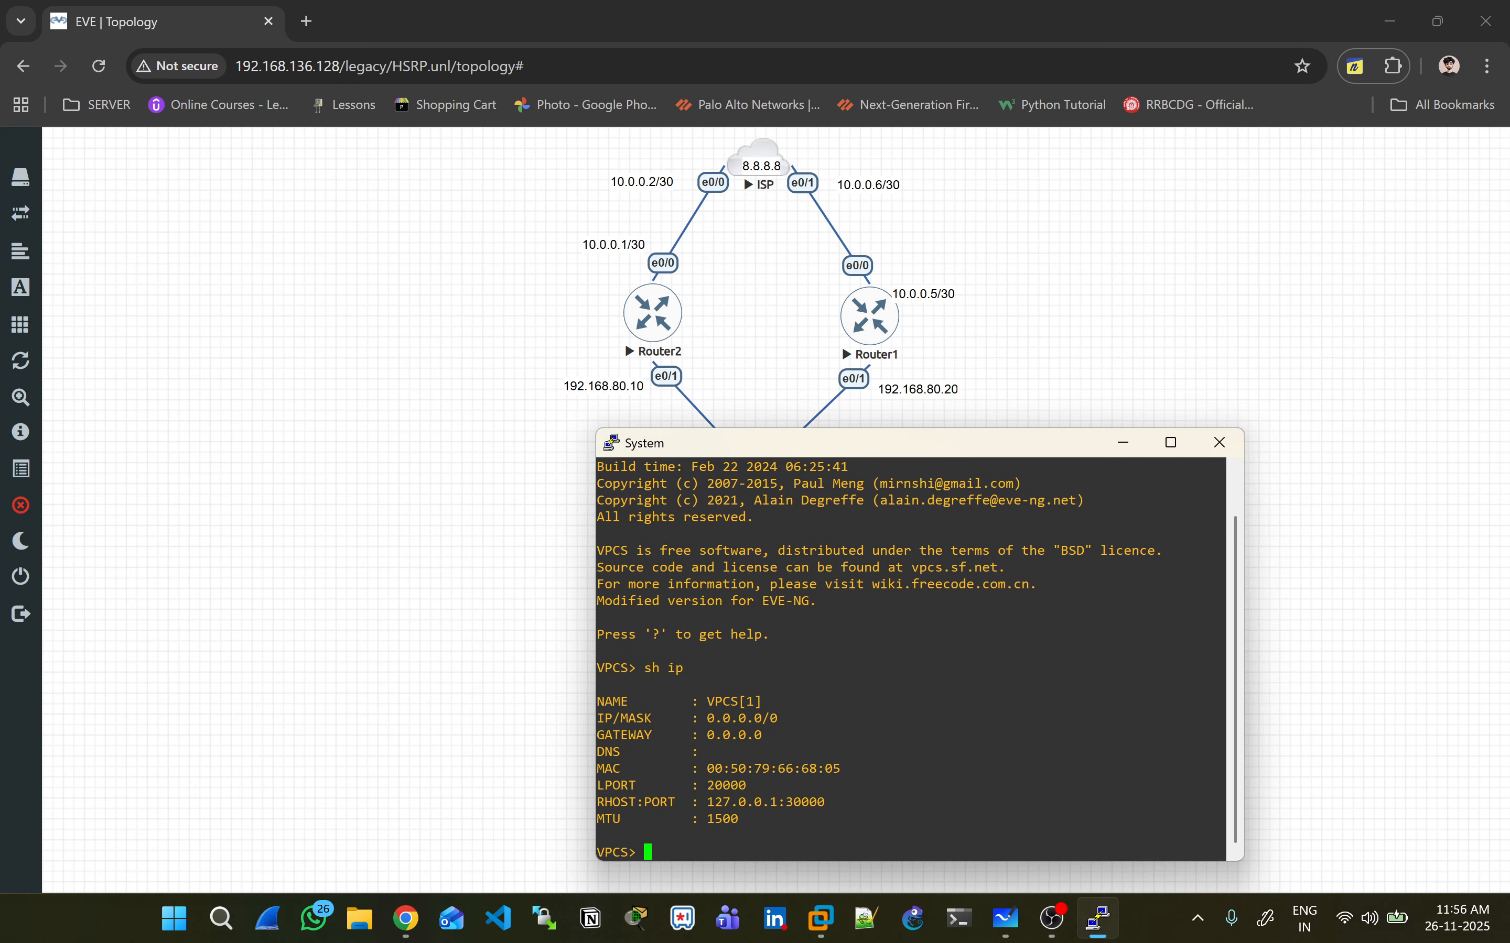
left_click(1218, 441)
left_click(771, 530)
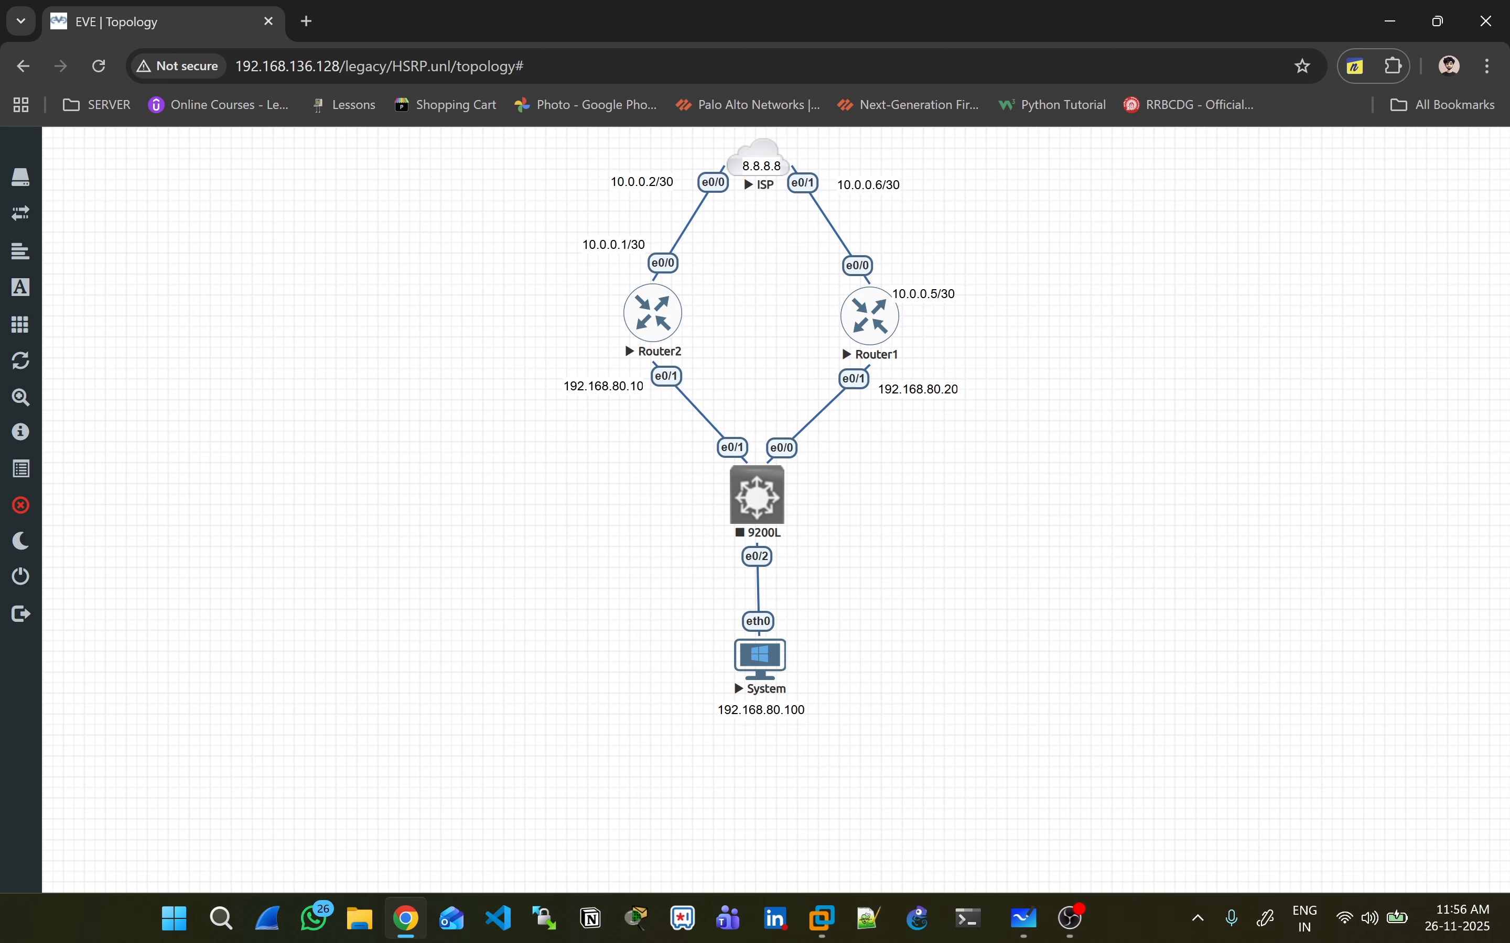
- On Router2's console, decline the initial setup dialog and enter global configuration mode
left_click(653, 313)
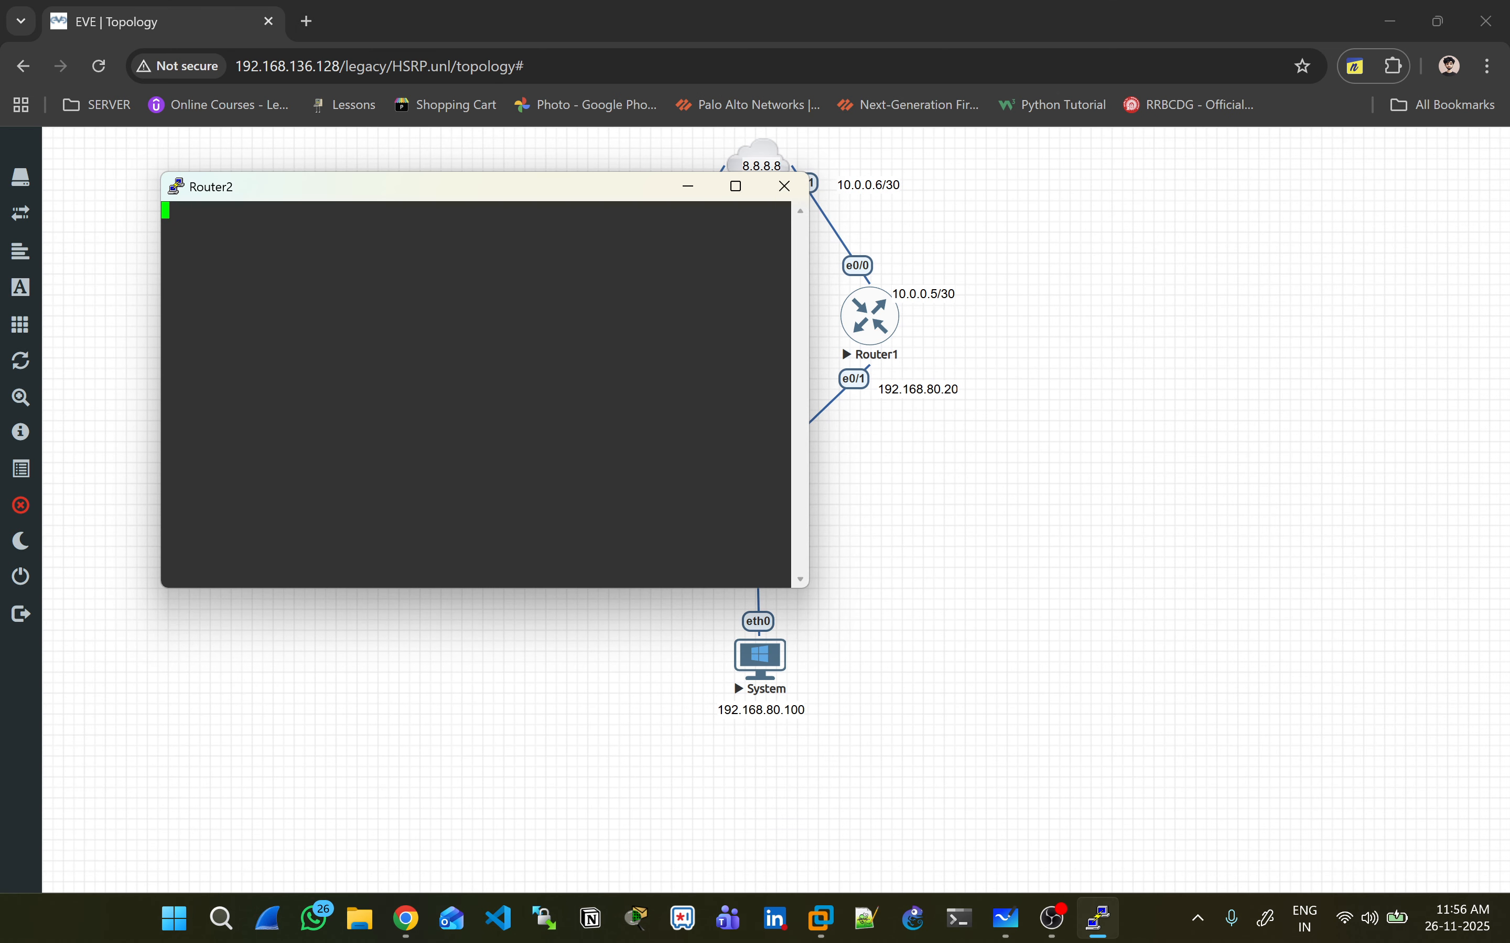
left_click_drag(607, 190, 1239, 298)
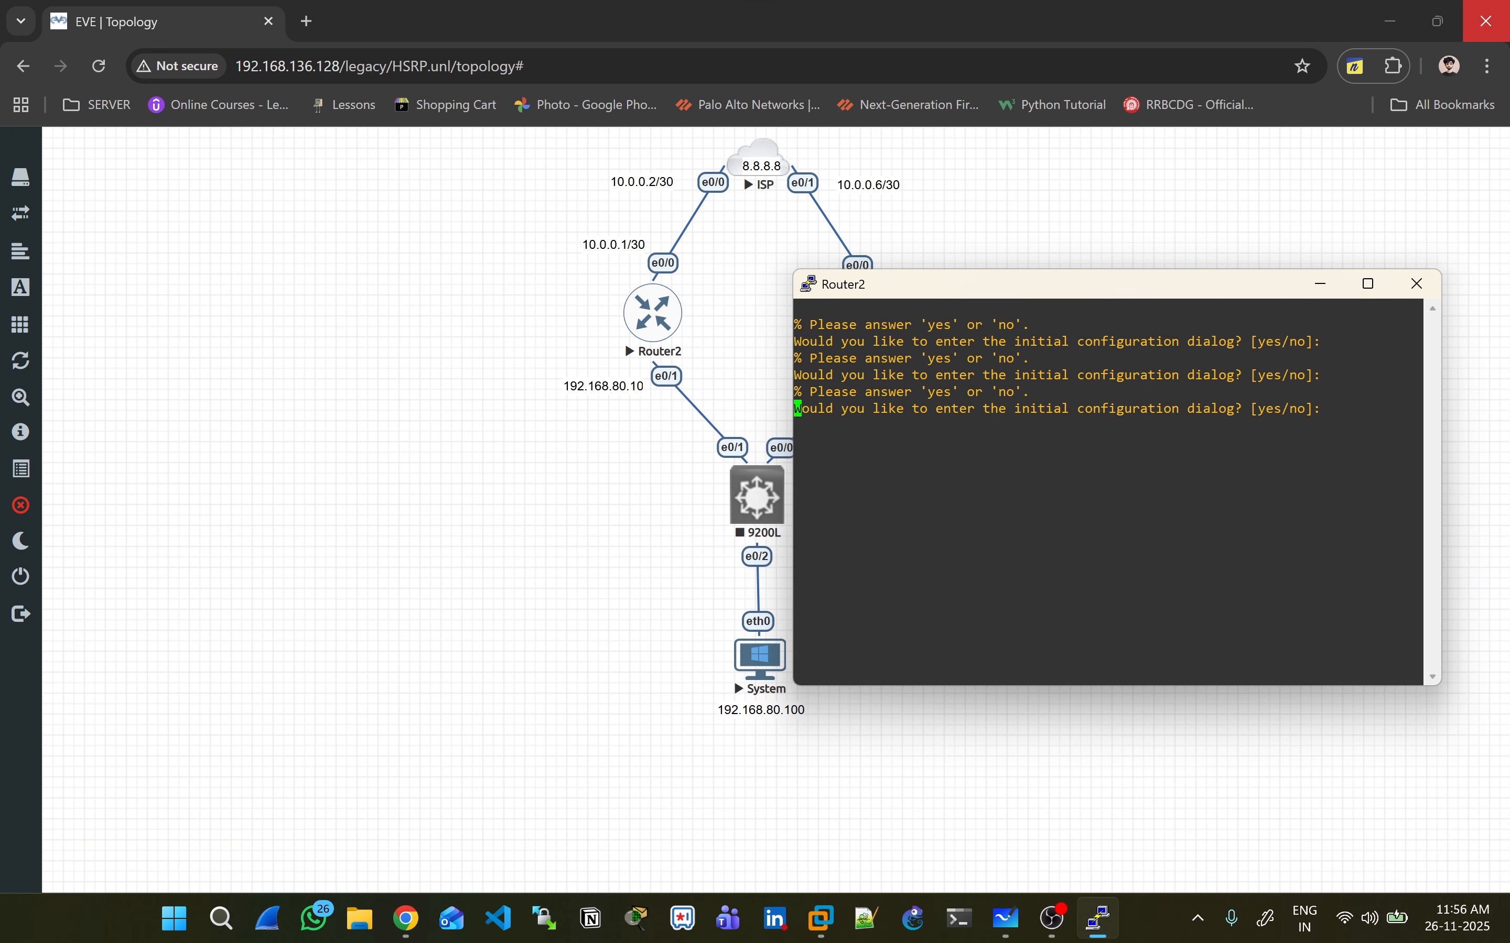
type("no")
key("Return")
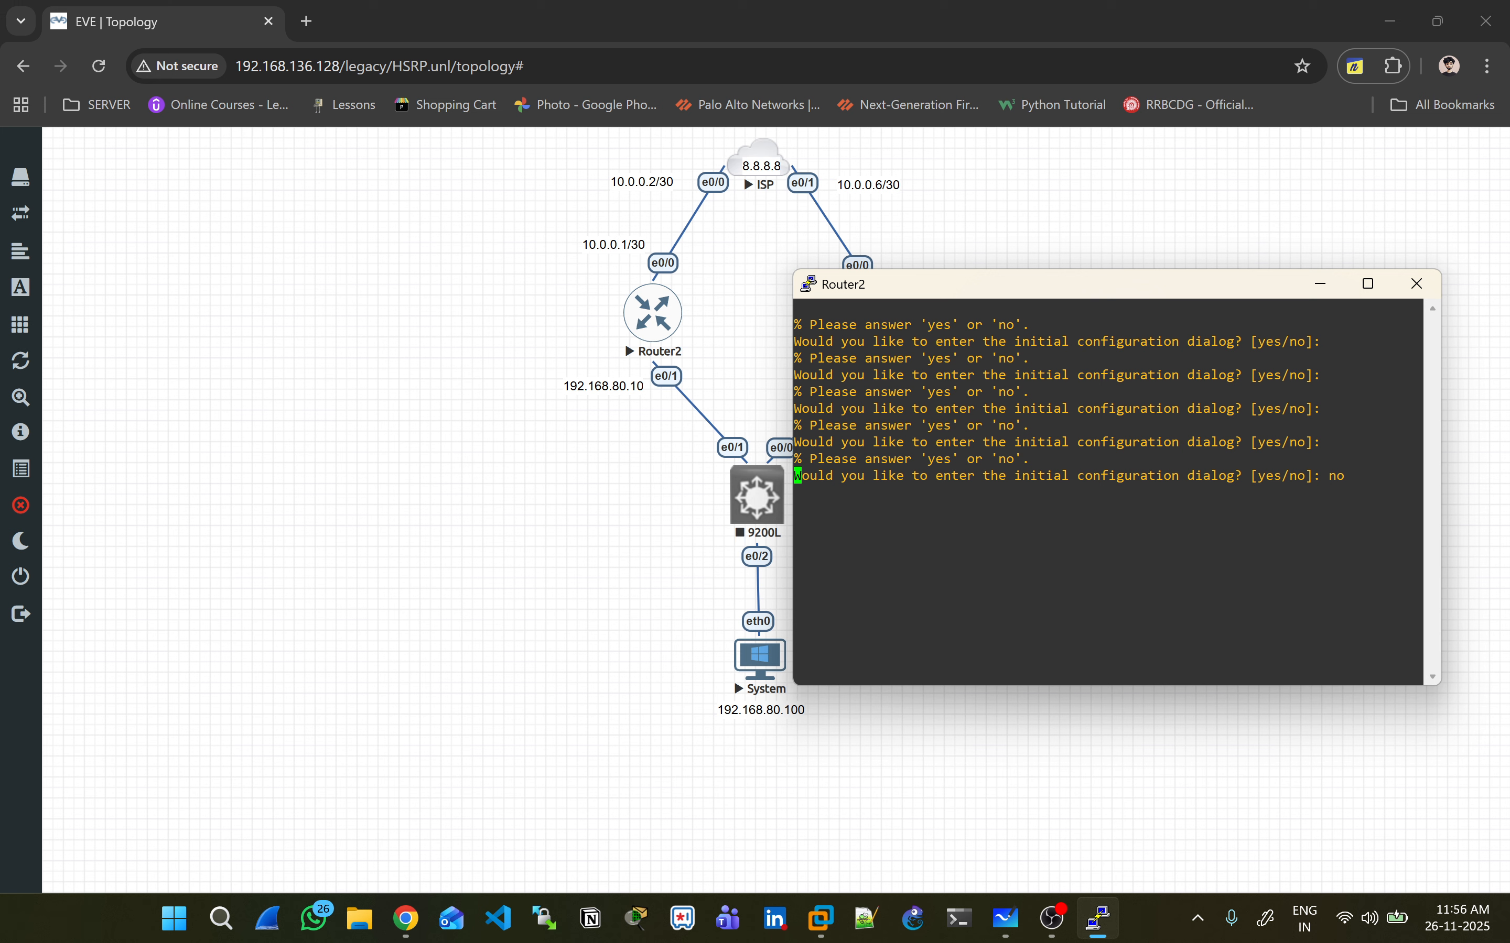
key("Return")
key("Return")
key("Return")
key("Return")
key("Return")
key("Return")
key("Return")
key("Return")
type("en")
key("Return")
key("Return")
type("conf  t")
key("Return")
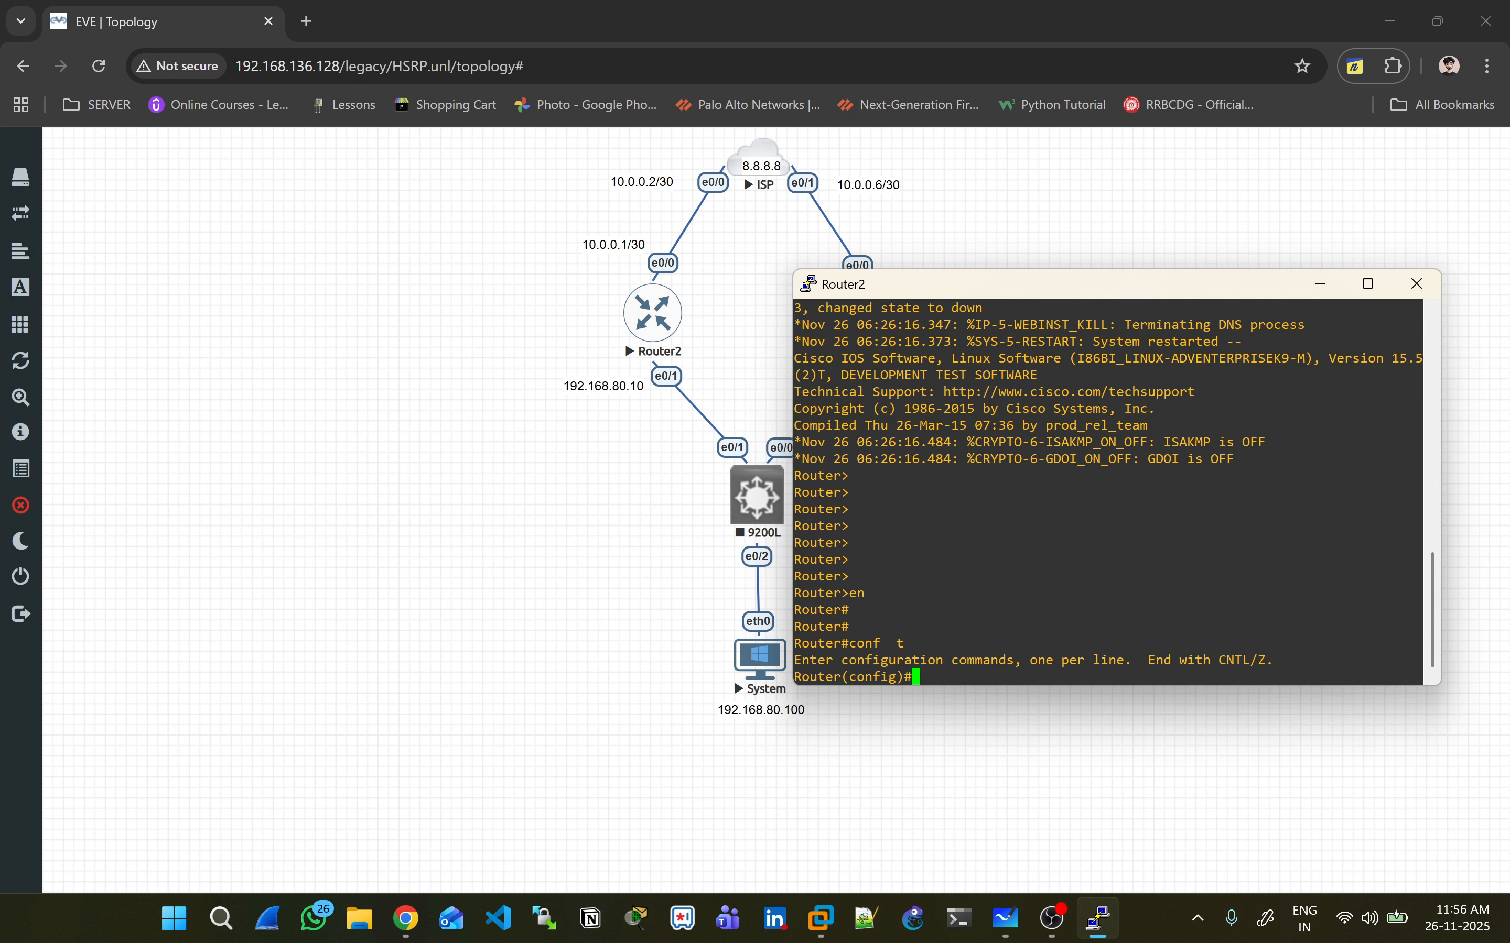
- Set Router2's hostname to AIRTEL_Router
type("host")
key("Tab")
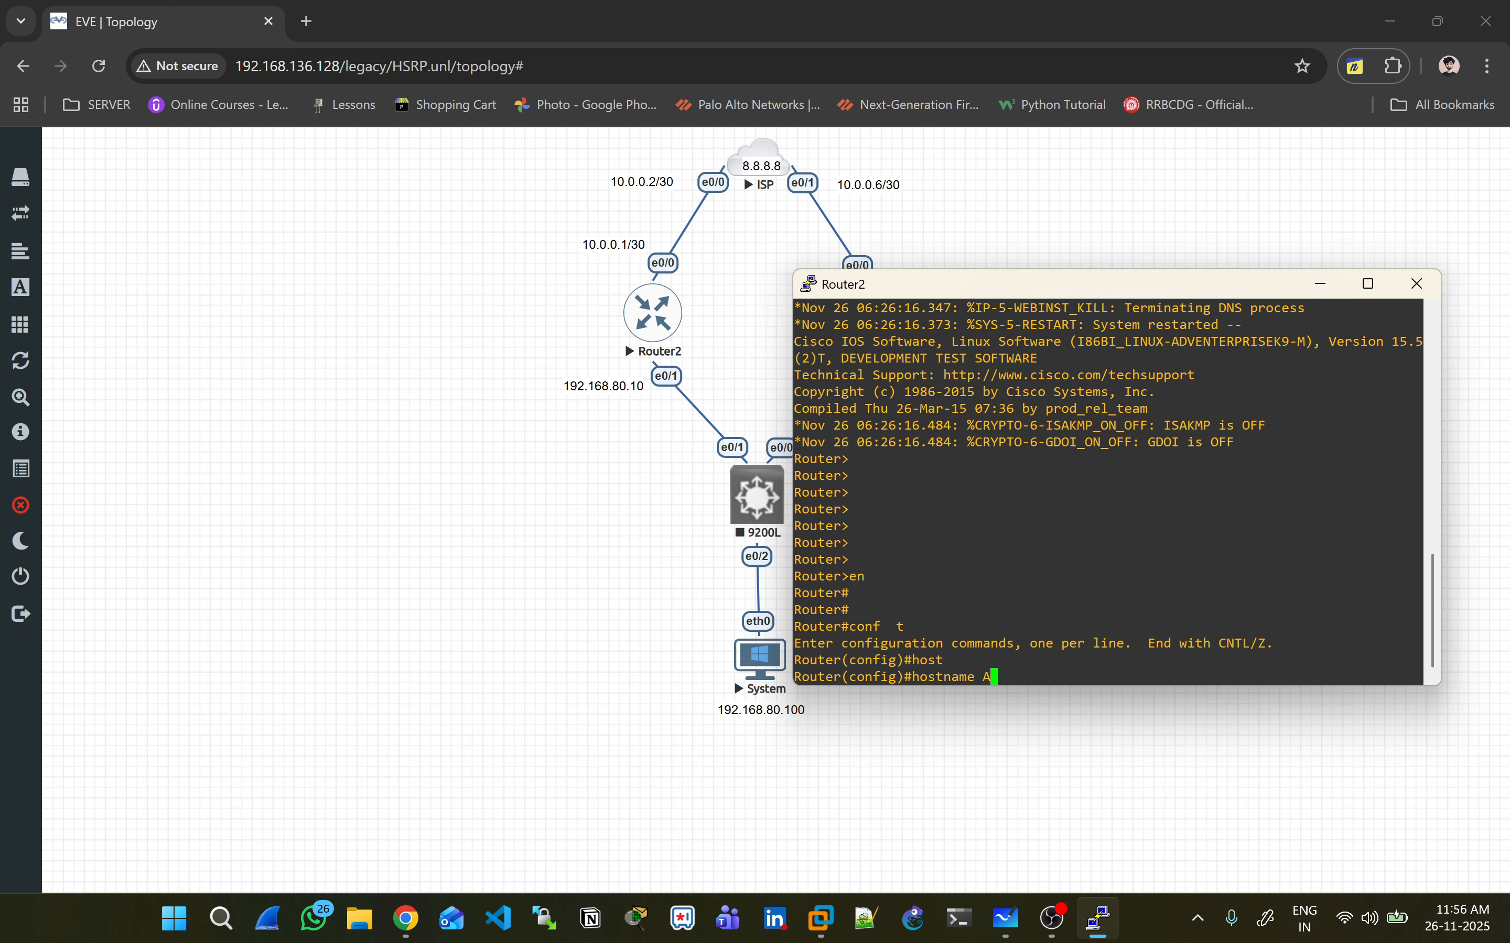
type("AIRTEL_ROuter")
key("BackSpace")
key("BackSpace")
key("BackSpace")
key("BackSpace")
key("BackSpace")
type("outer")
key("Return")
key("Return")
key("Return")
key("Return")
key("Return")
- Give interface E0/1 192.168.80.10 255.255.255.0 and enable it with no shut
type("int E")
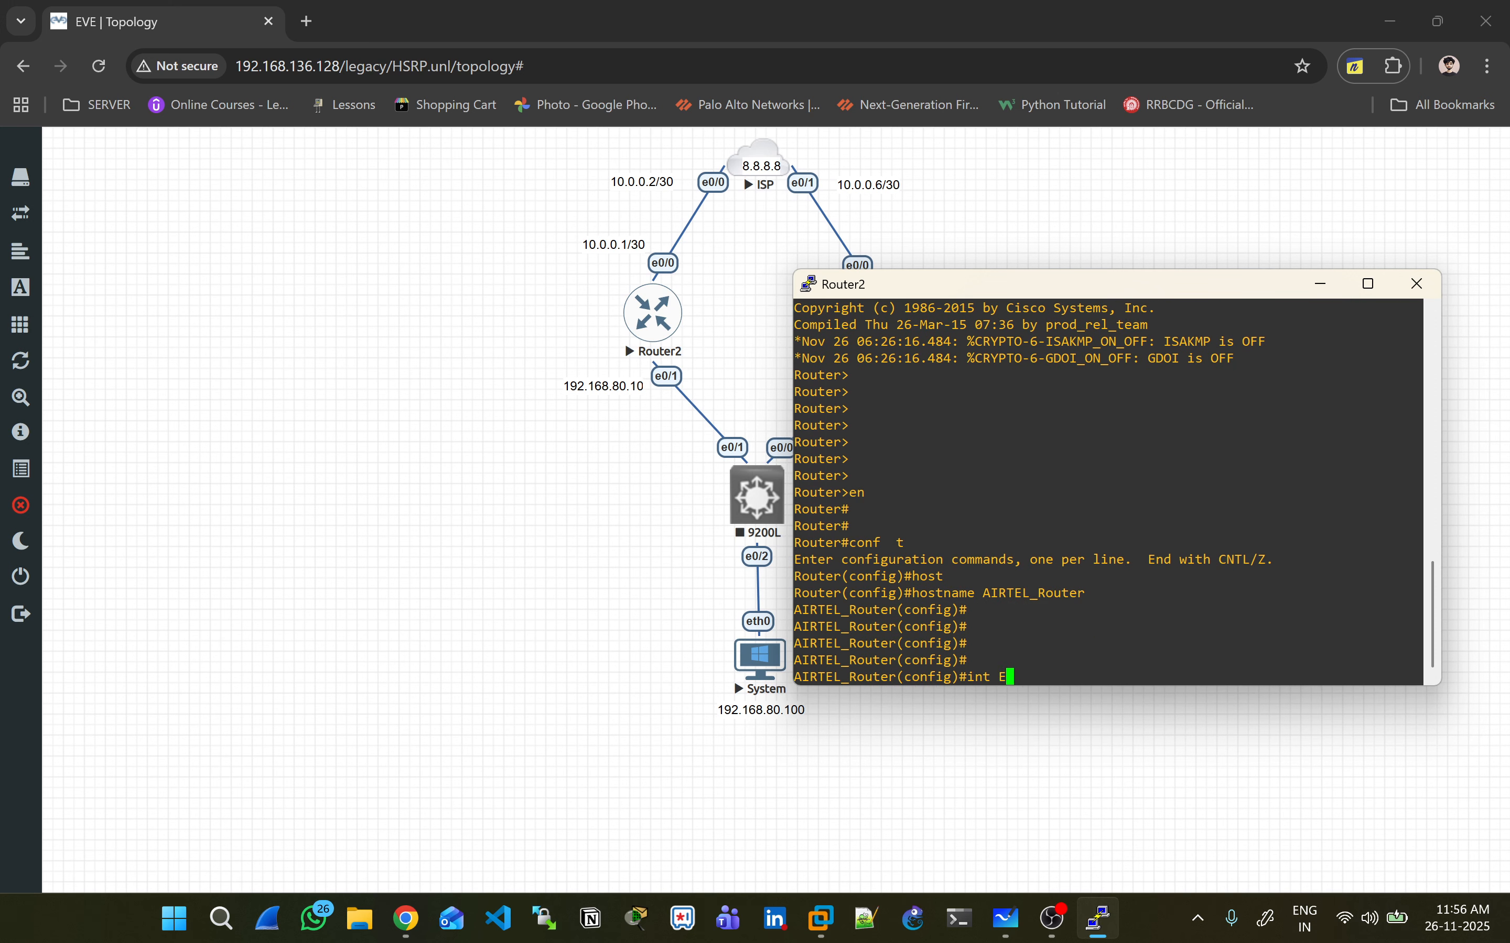
type("0/1ipad")
key("BackSpace")
key("BackSpace")
type("a")
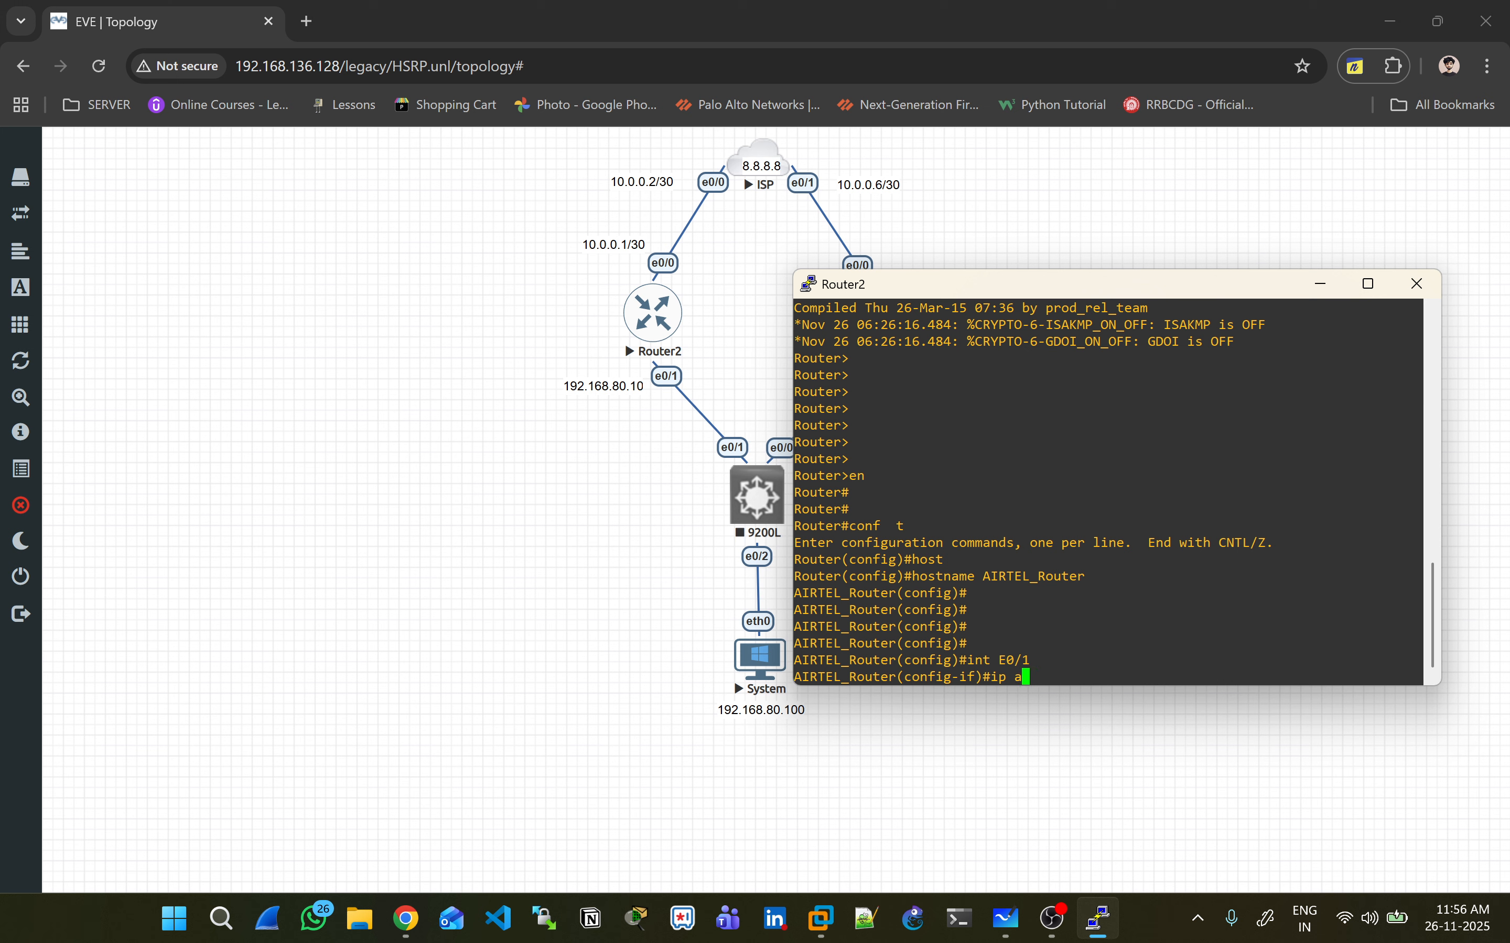
type("ddress 192.168.80.10 255.255.255.0")
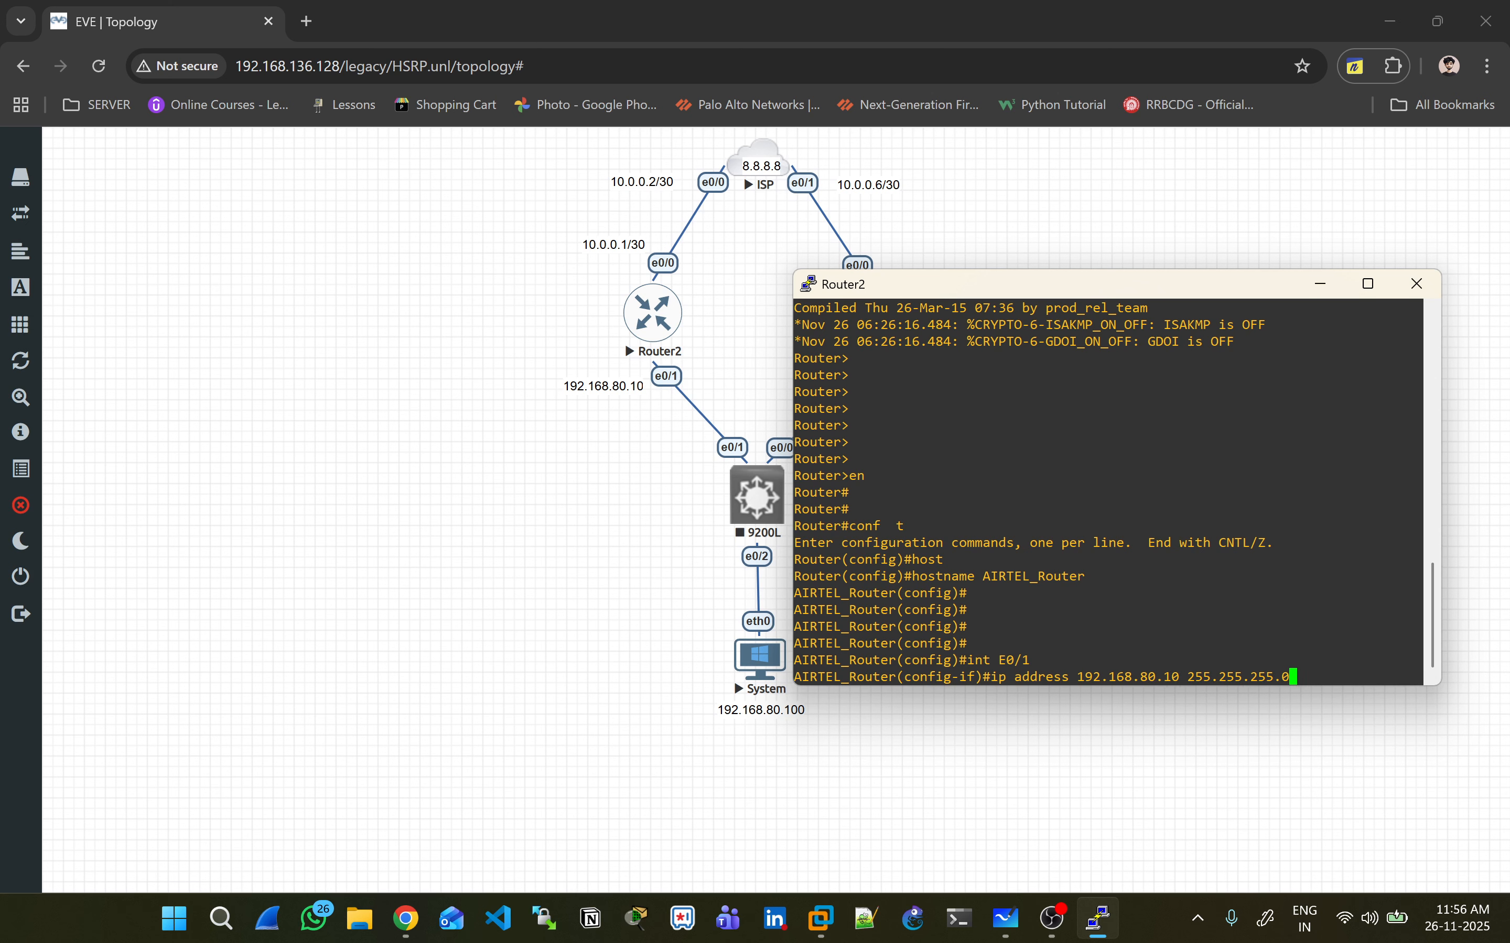
key("Return")
type("no sh ut")
key("Return")
key("Return")
key("Return")
type("no shut")
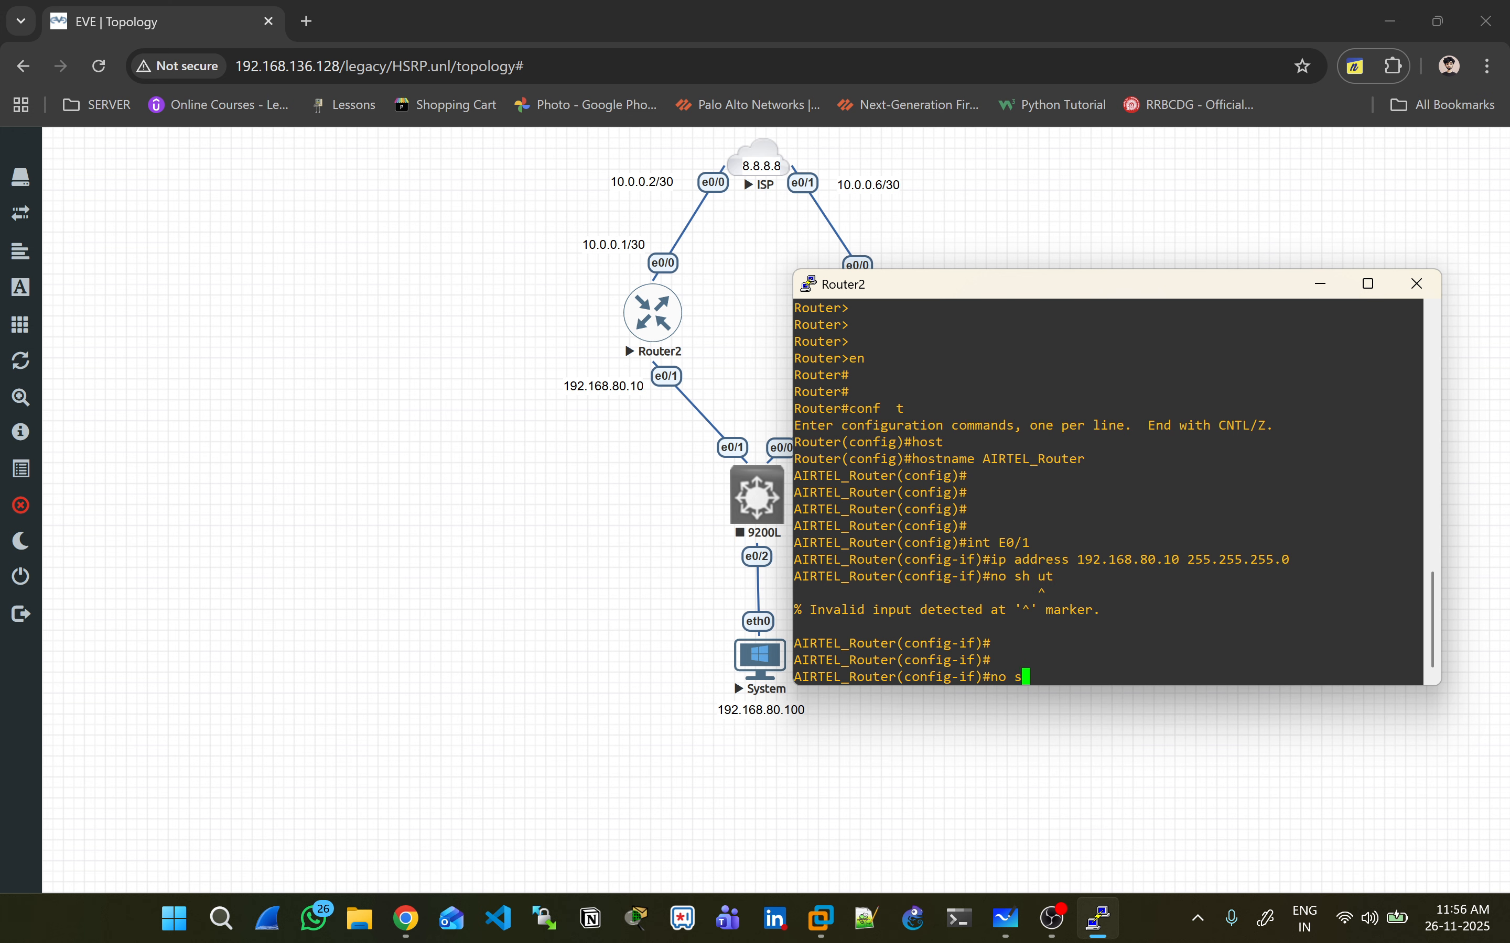
key("Return")
- Give interface E0/0 10.0.0.1 255.255.255.252 and enable it with no shut
key("Return")
key("Return")
type("int E")
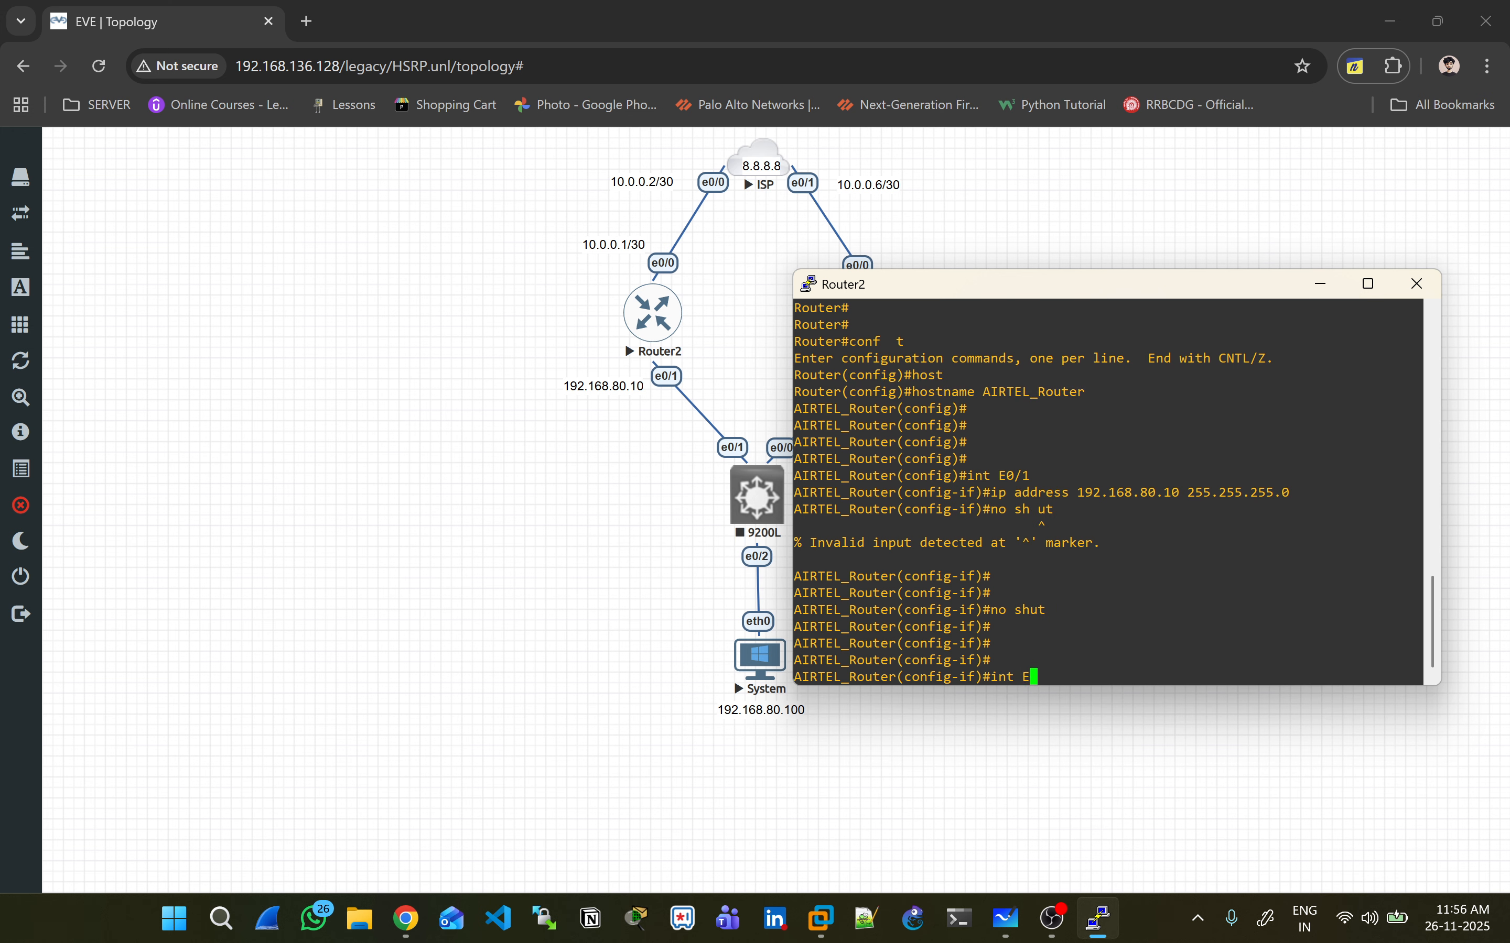
type("0/0")
key("Return")
type("ip address")
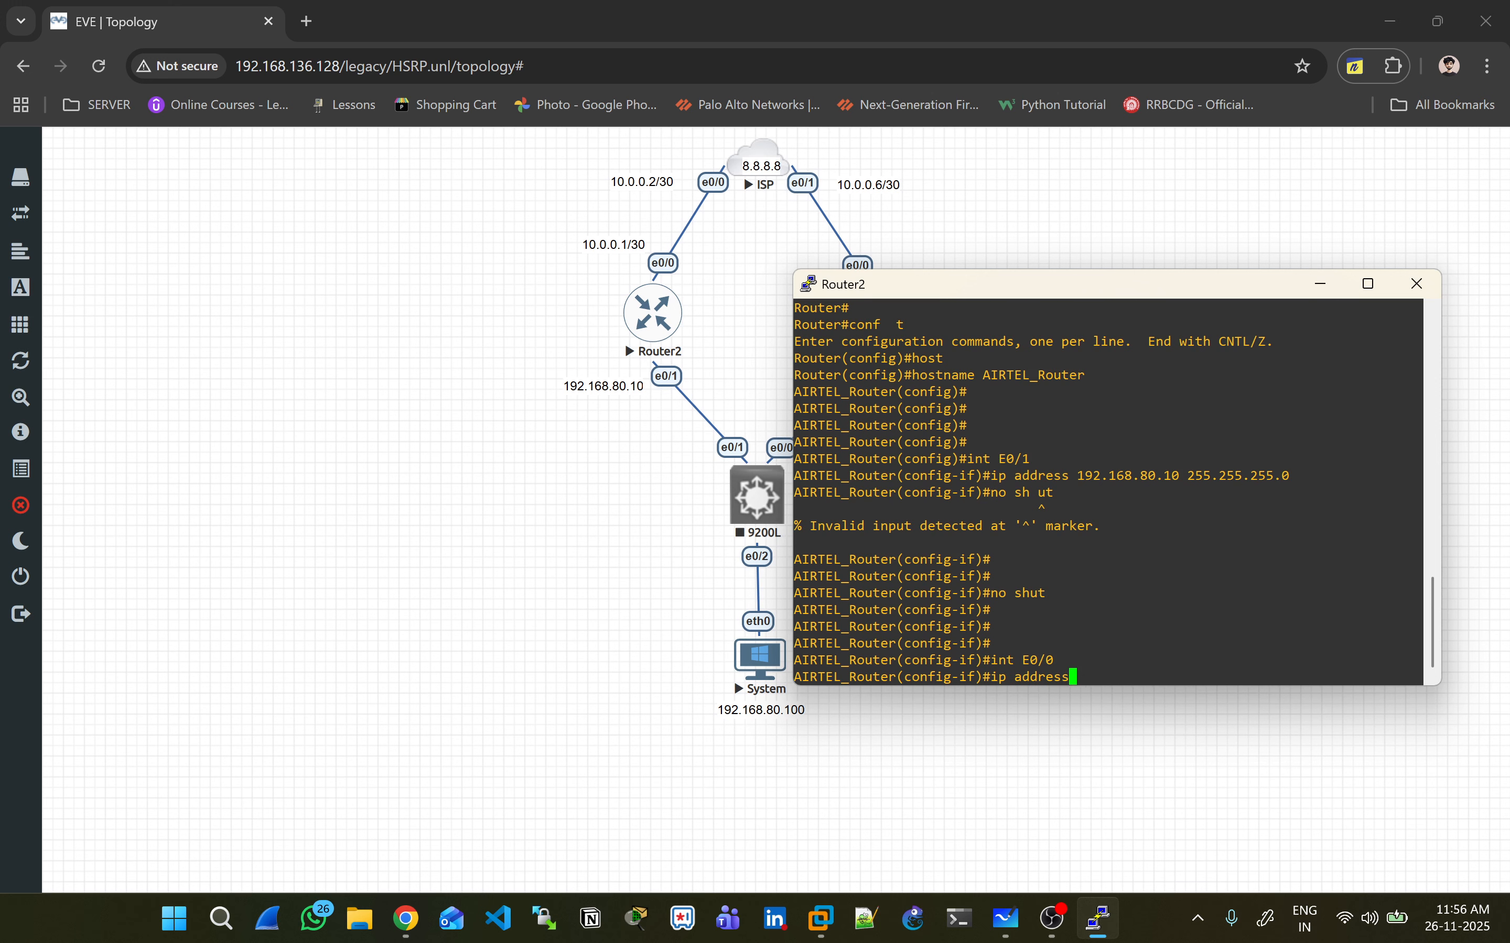
type(" 10.0.0.1 255.255.255.25")
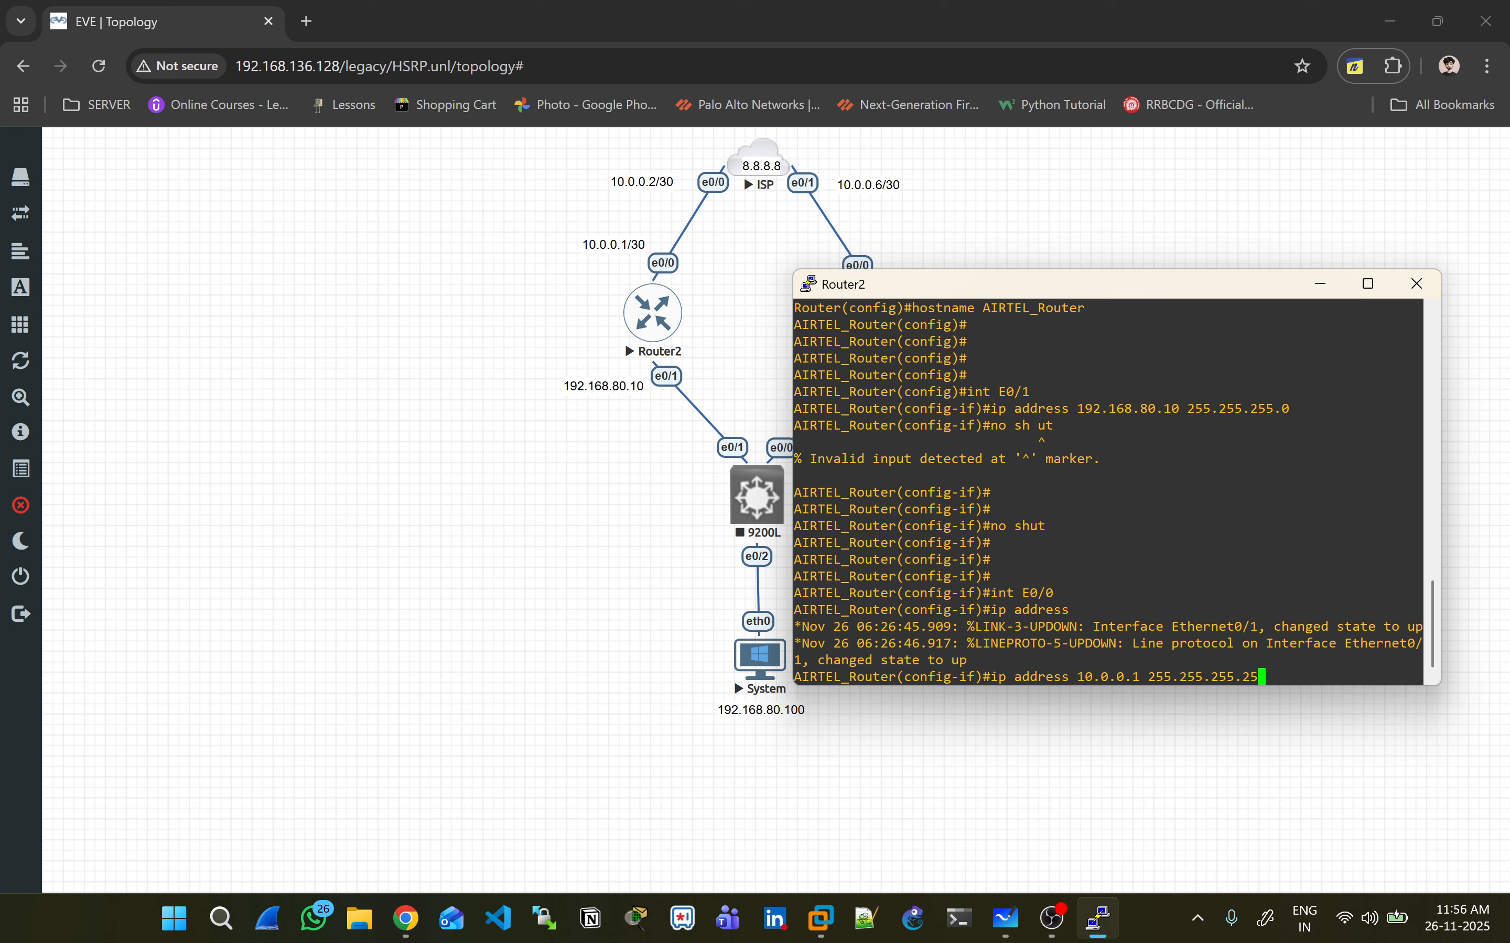
type("2")
key("Return")
type("no shut")
key("Return")
key("Return")
key("Return")
key("Return")
key("Return")
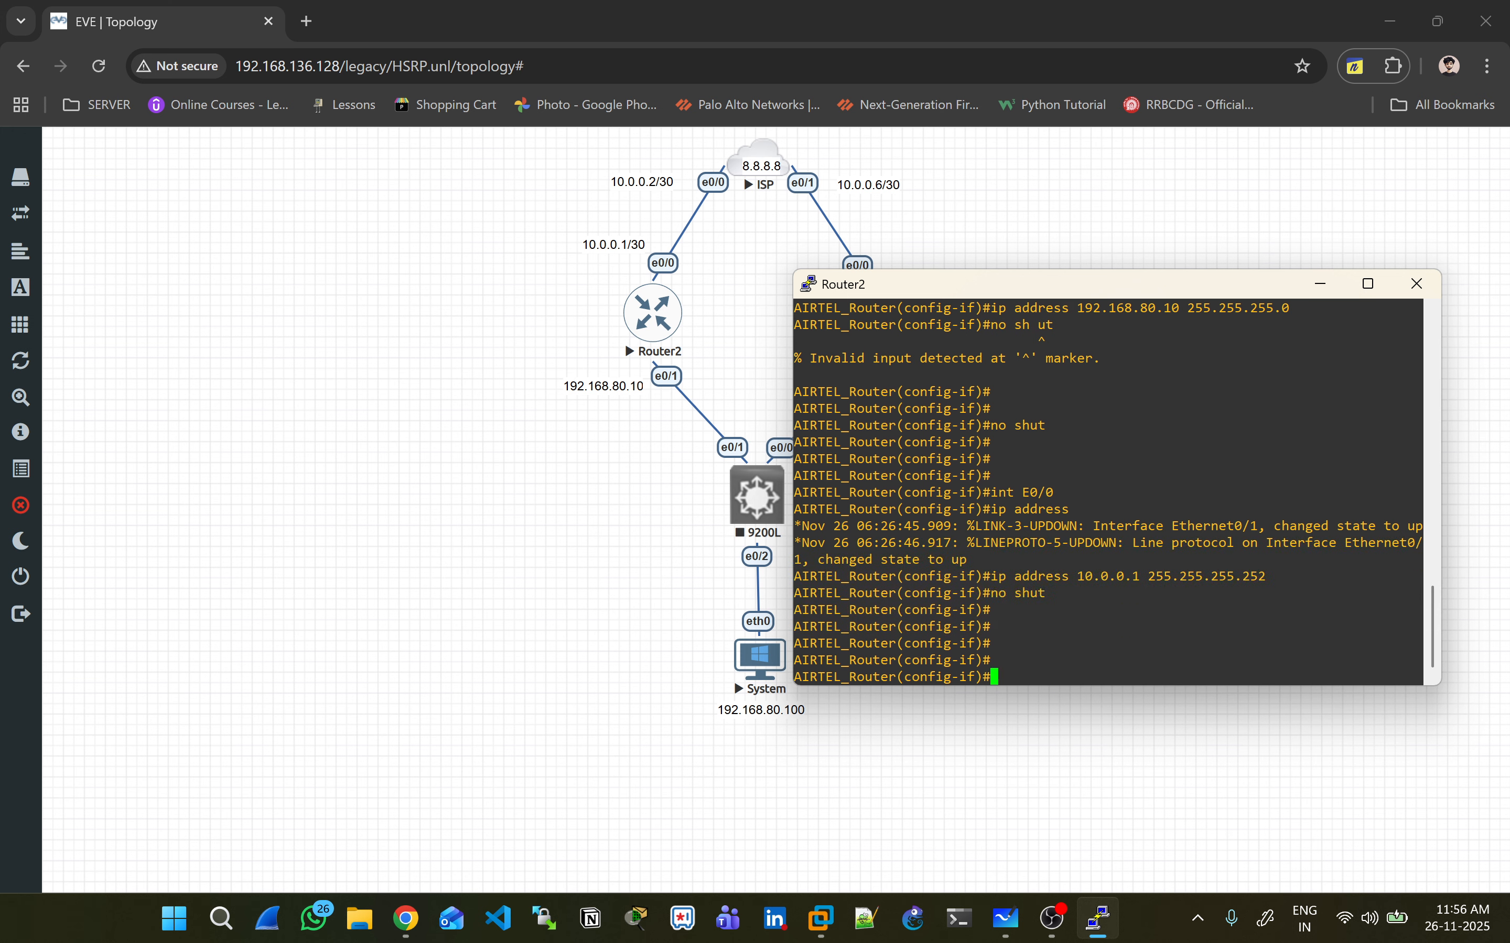
- Save AIRTEL_Router's configuration with 'do wr' and close its console
key("Return")
key("Return")
type("do wr")
key("Return")
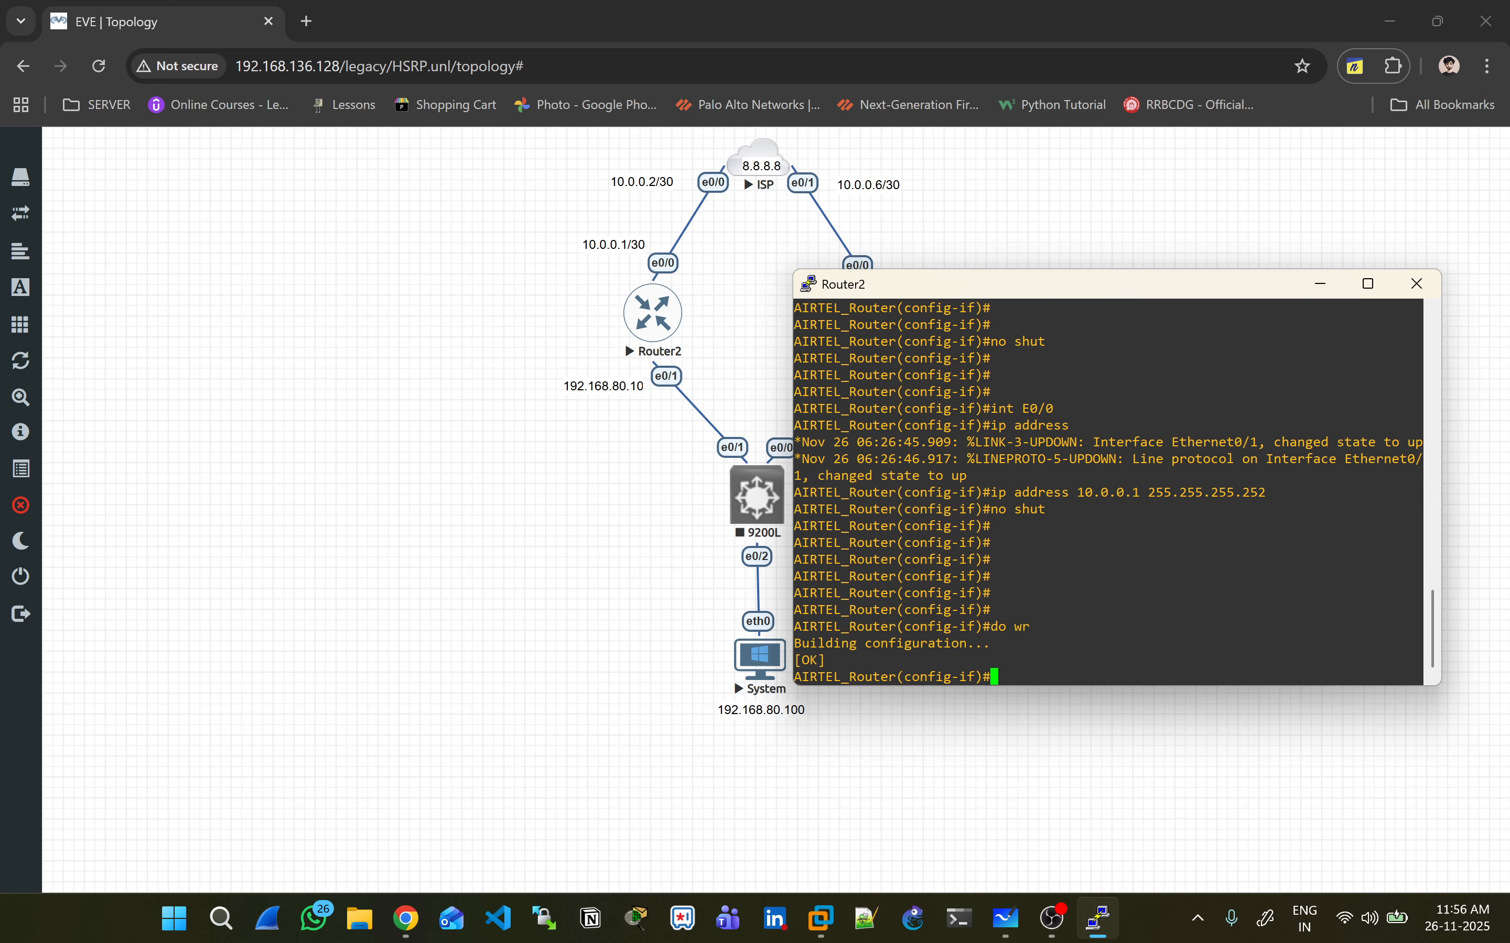
key("alt+F4")
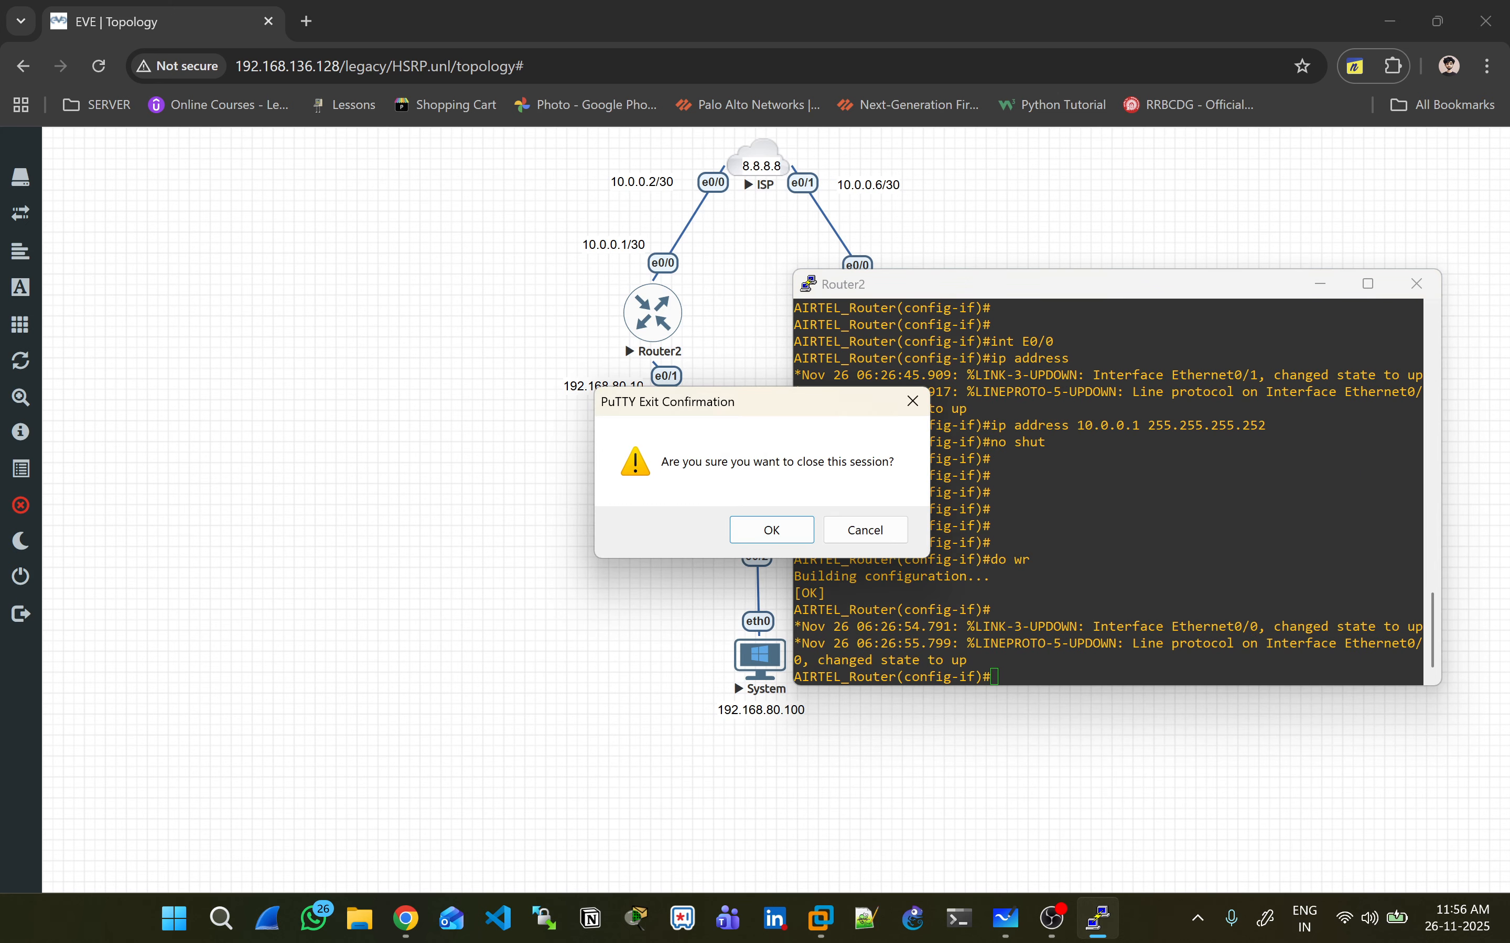
key("Return")
left_click(869, 316)
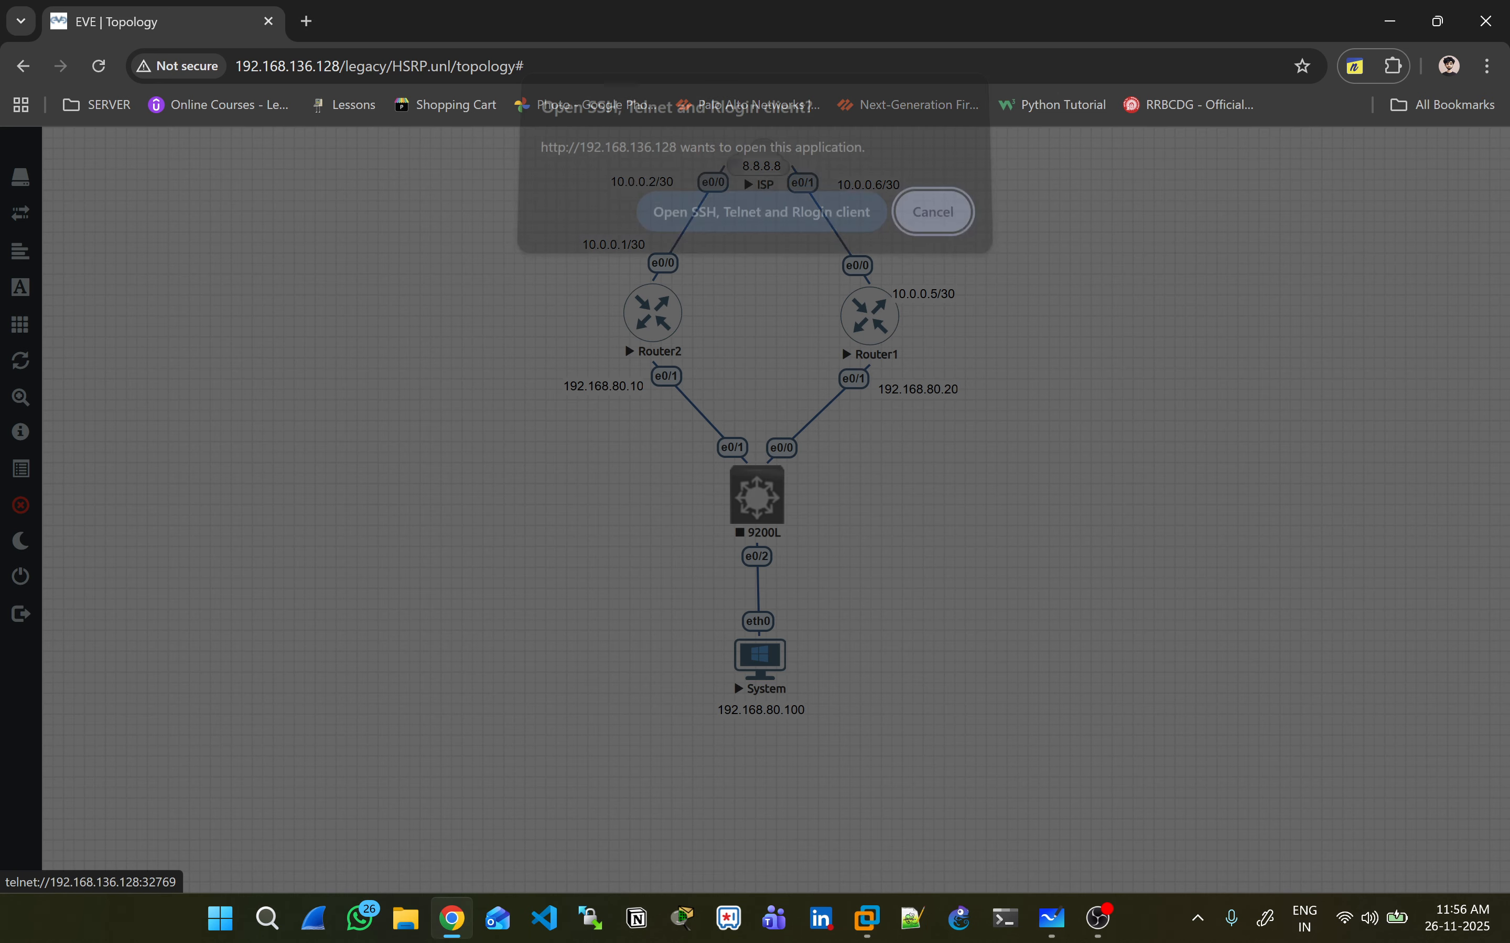
- On Router1's console, decline the initial setup dialog and enter global configuration mode
left_click(761, 225)
left_click_drag(571, 196, 491, 210)
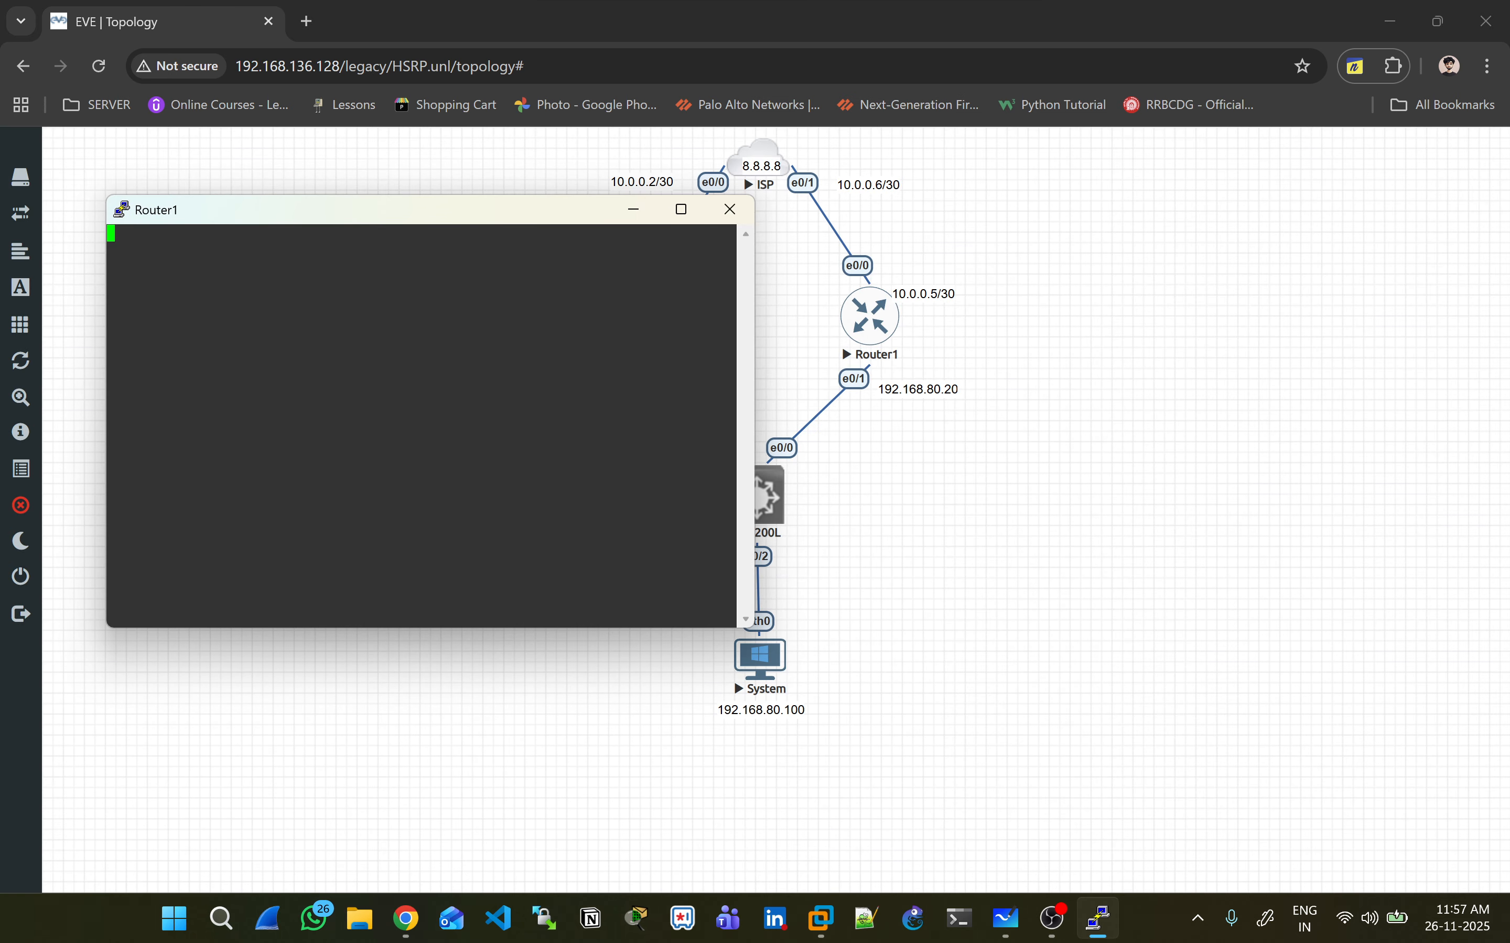
type("no")
key("Return")
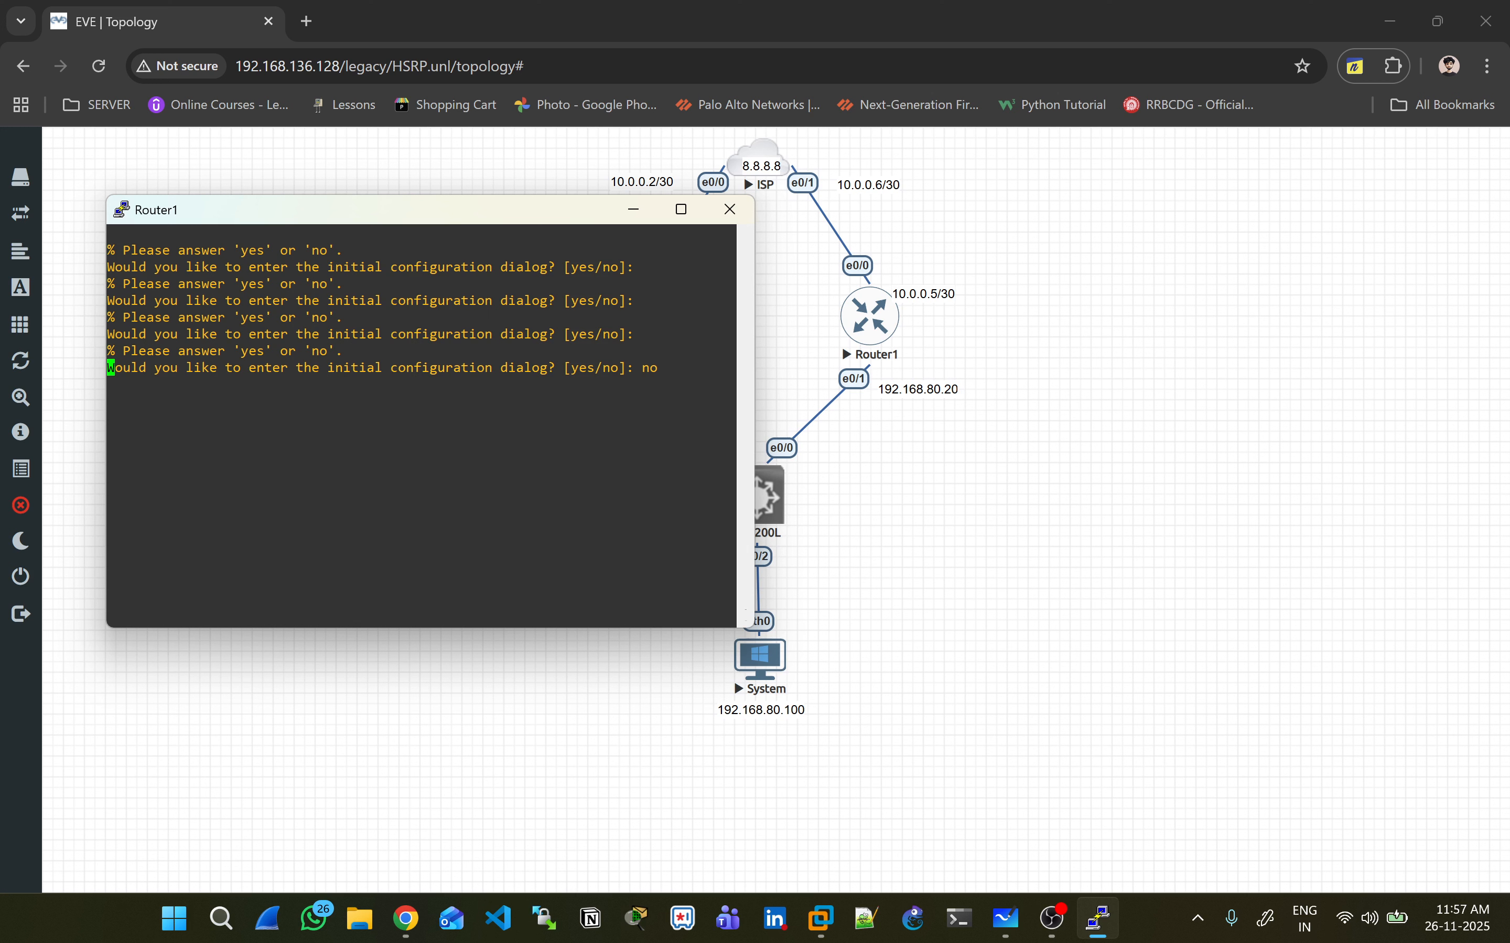
key("Return")
key("Return")
key("Return")
key("Return")
key("Return")
key("Return")
type("er>e")
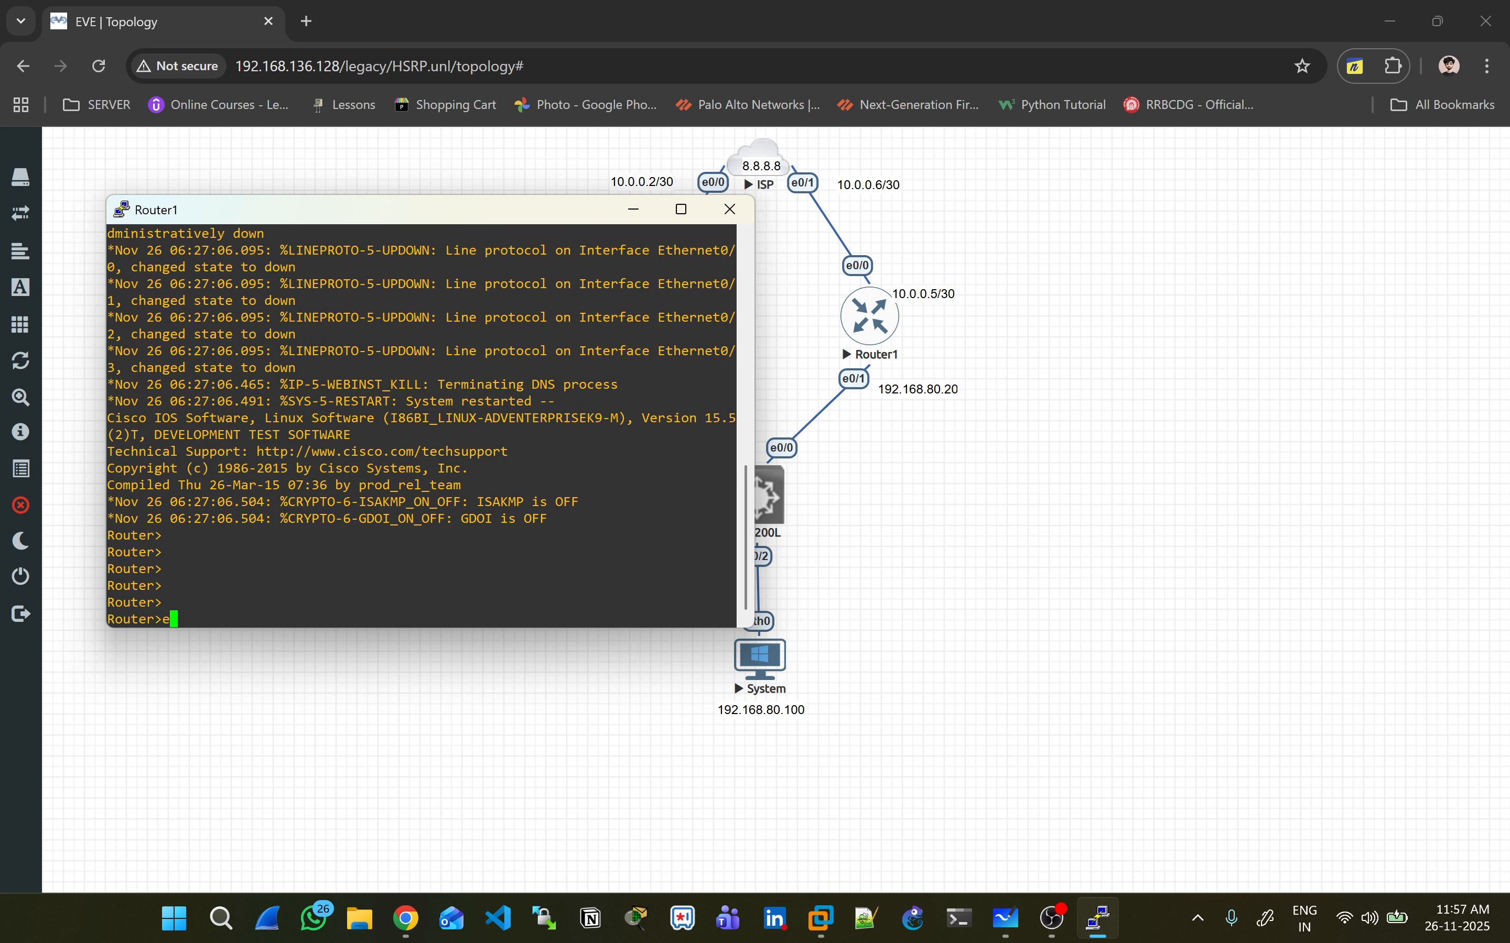
type("n")
key("Return")
type("conf t")
key("Return")
- Set Router1's hostname to JIO_Router
type("host")
key("Tab")
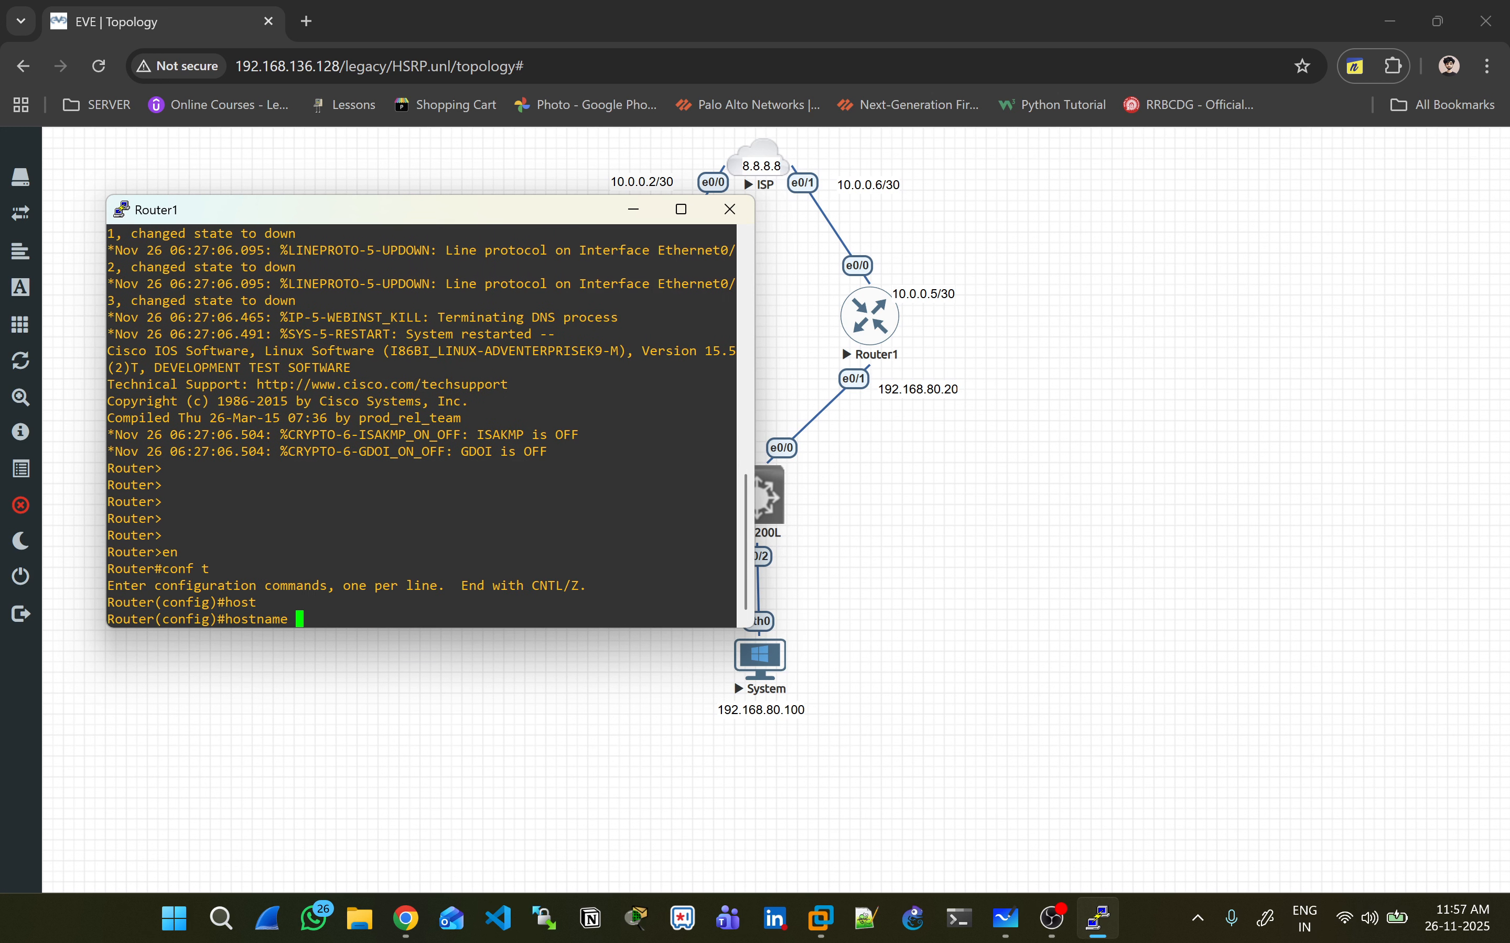
type("JIO_Router")
key("Return")
key("Return")
key("Return")
key("Return")
- Give interface E0/1 192.168.80.20 255.255.255.0 and bring it up
type("int E")
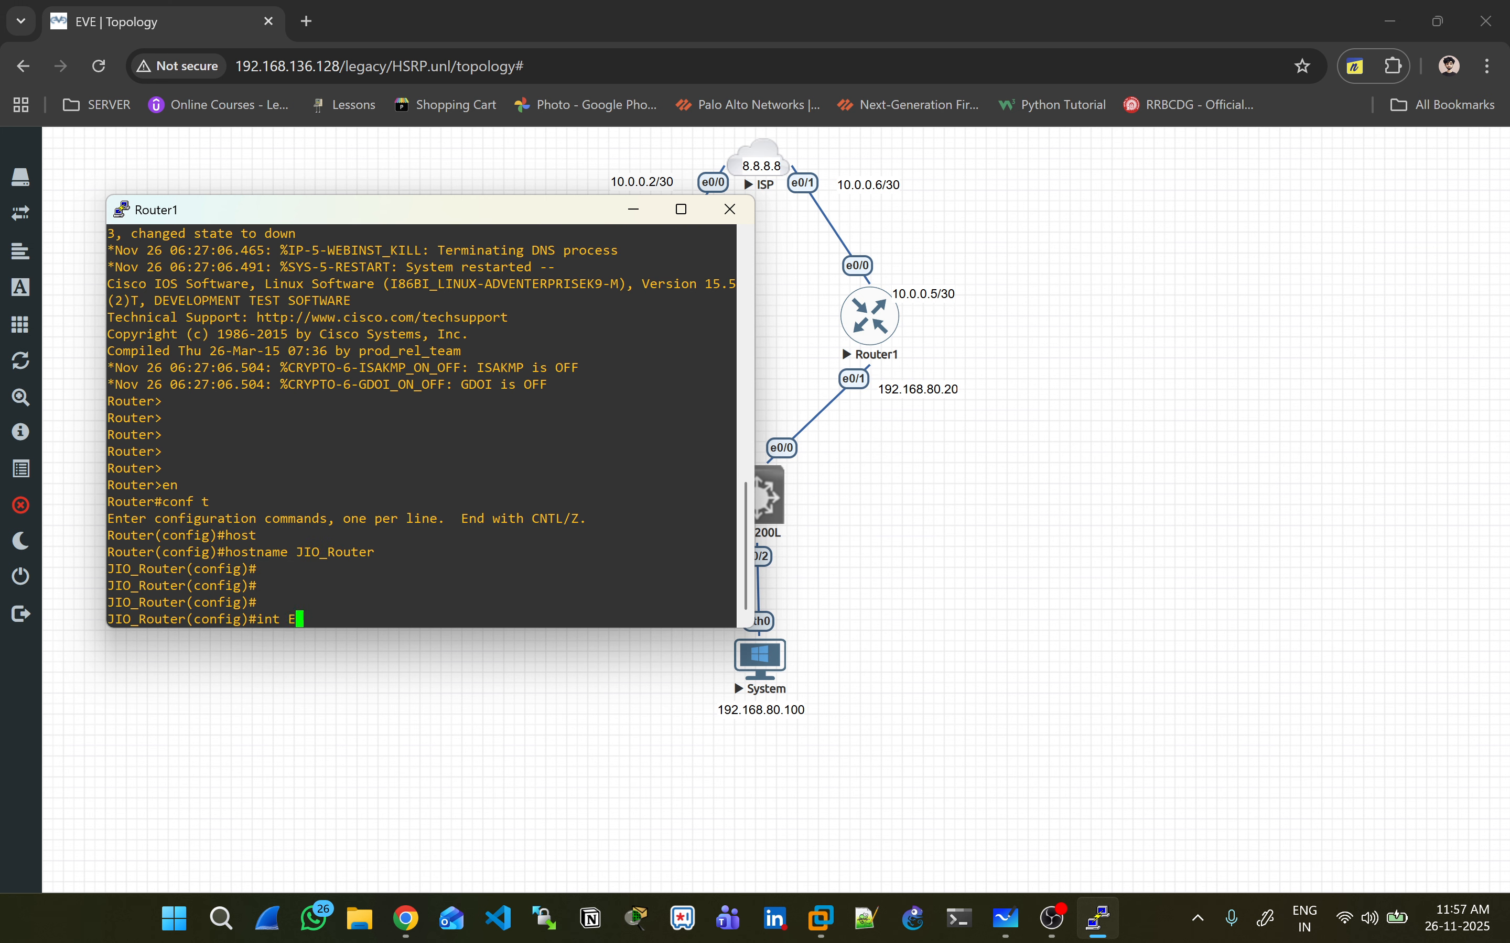
type("0/1")
key("Return")
type("ip addres")
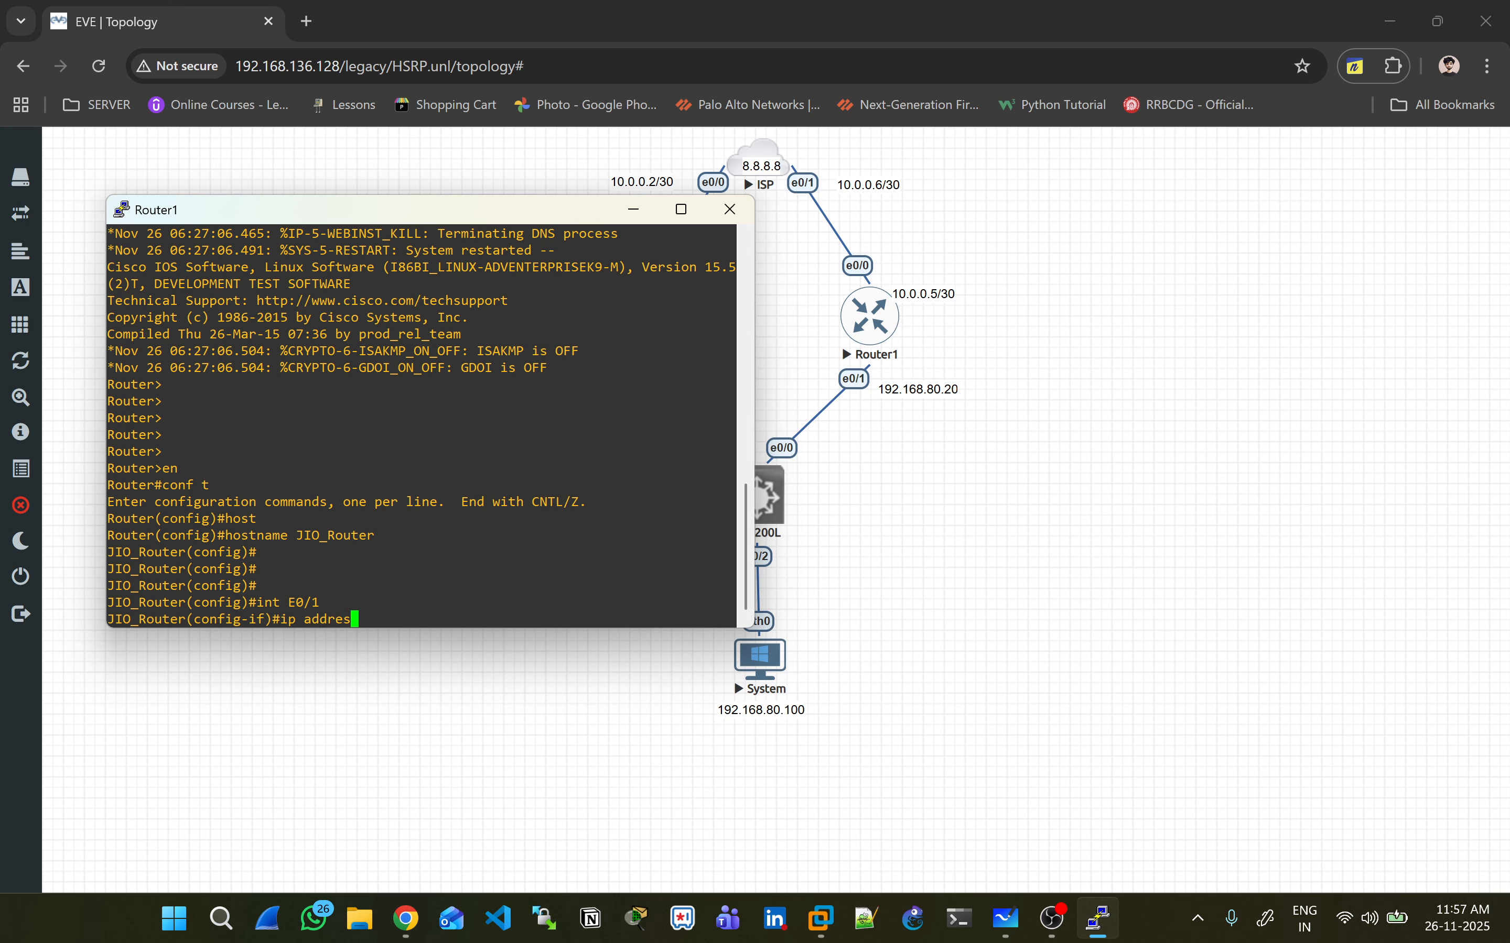
type("s 192.168.80.20 255.255.255.0")
key("Return")
type("o s")
type("no shut")
key("Return")
key("Return")
key("Return")
- Give interface E0/0 10.0.0.5 255.255.255.252 and bring it up
type("int ")
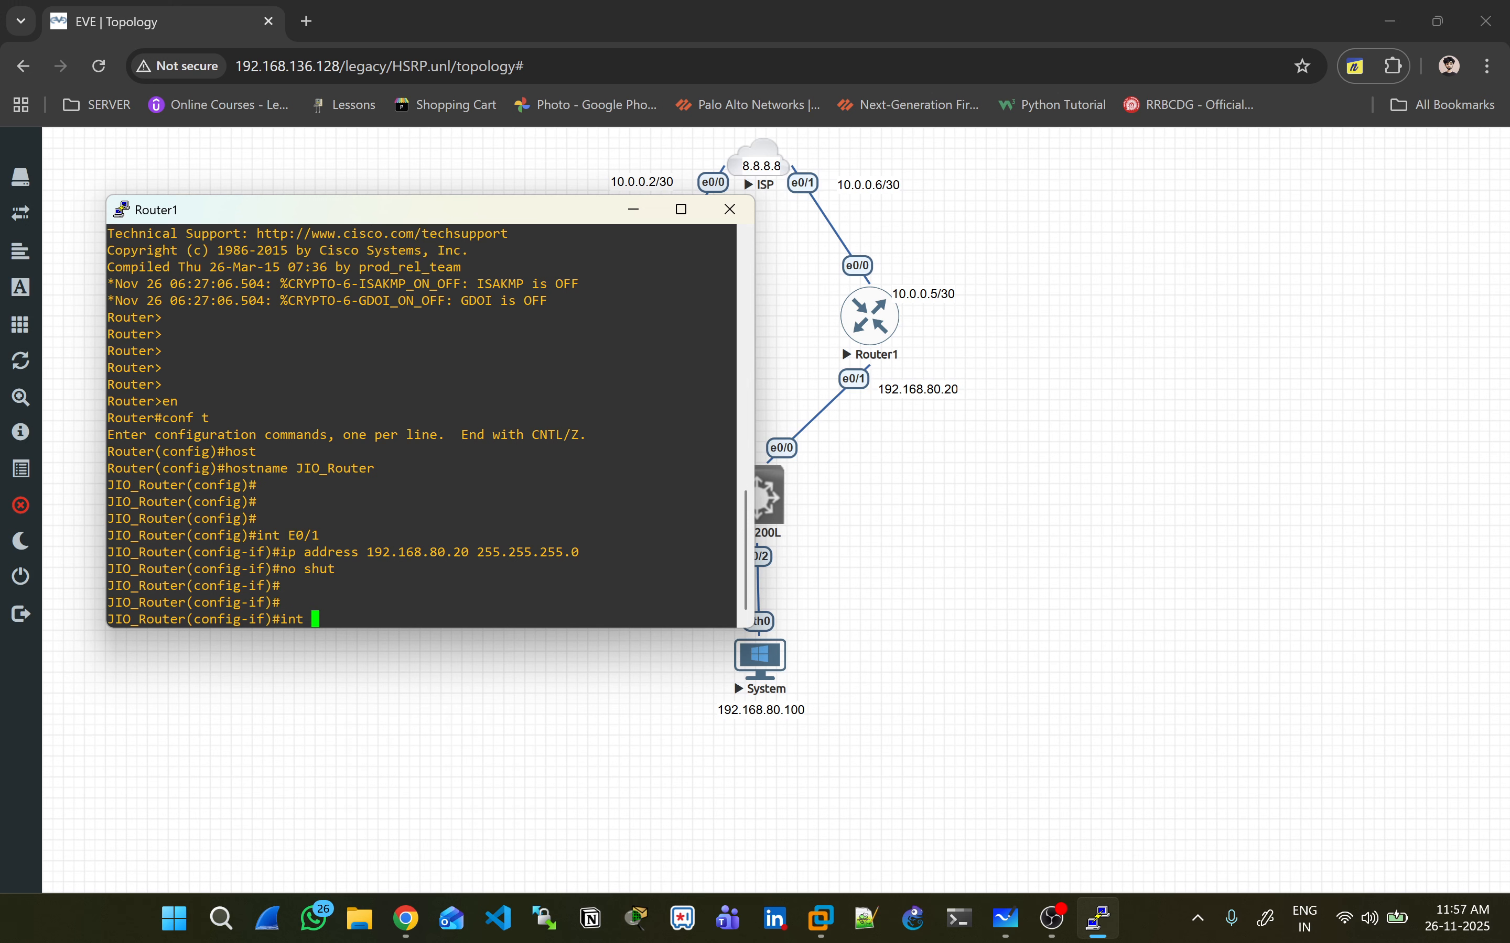
type("E0/0")
key("Return")
type("ip addre")
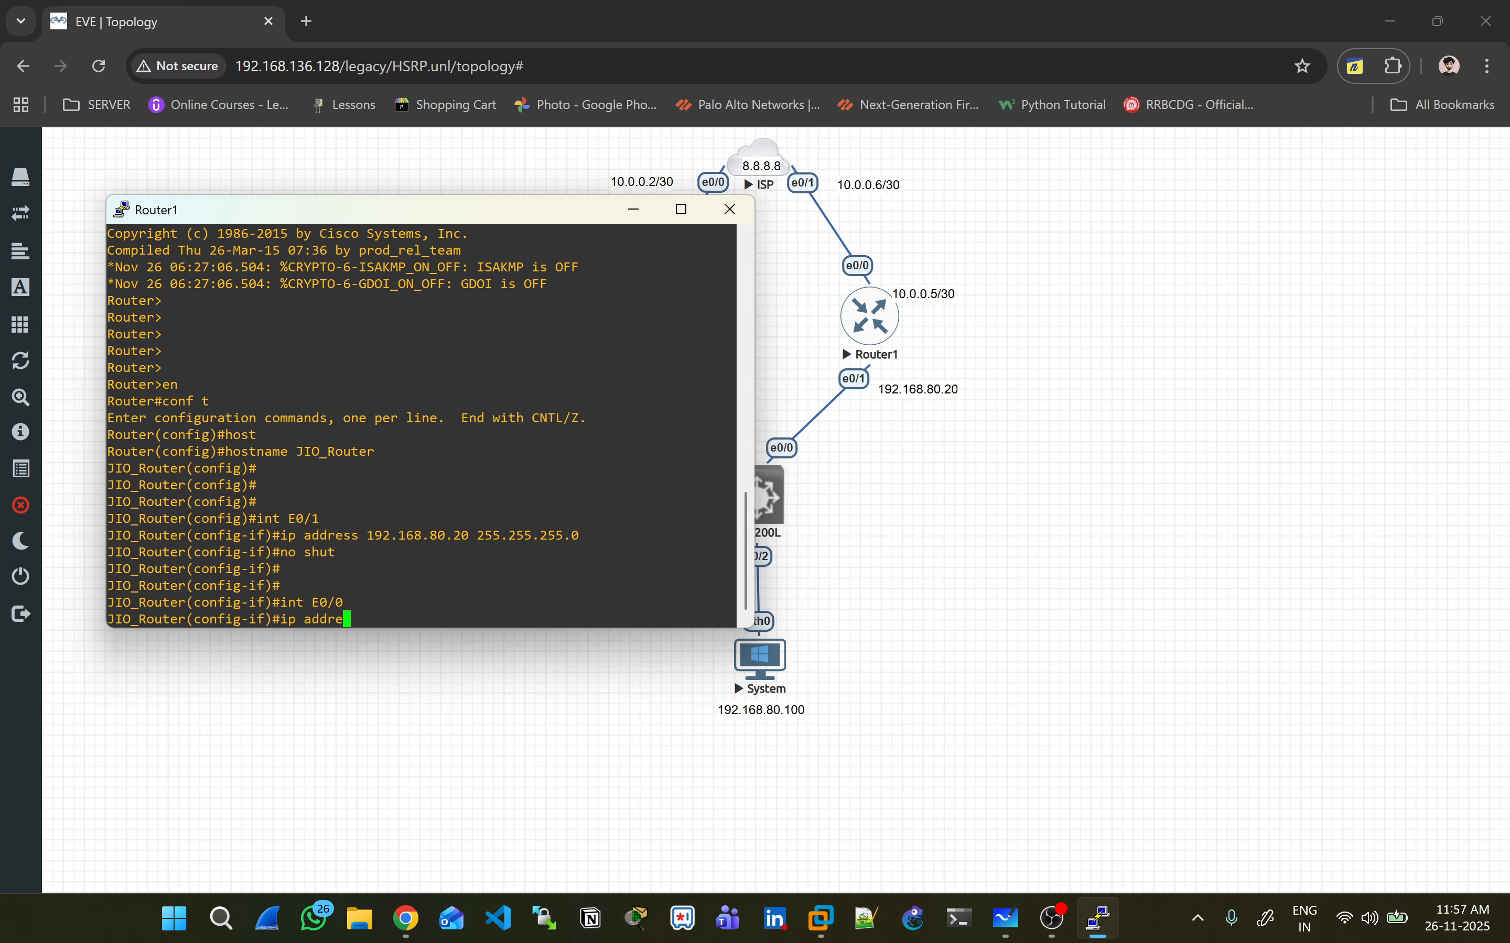
type("ss 10.0.0")
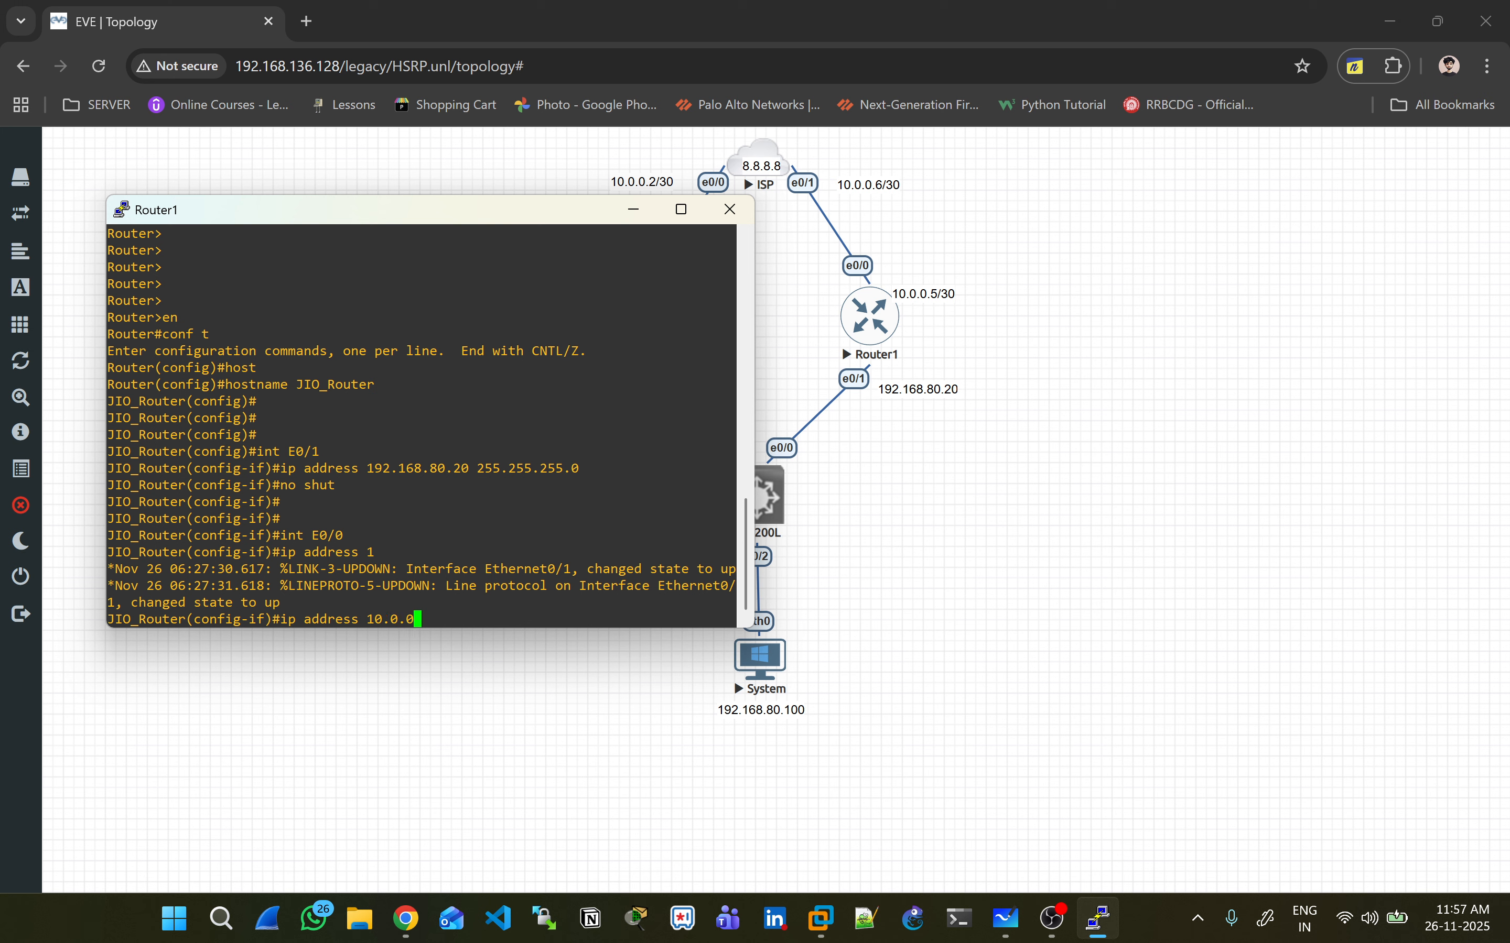
type(".5 255.255.255.252")
key("Return")
type("no shut")
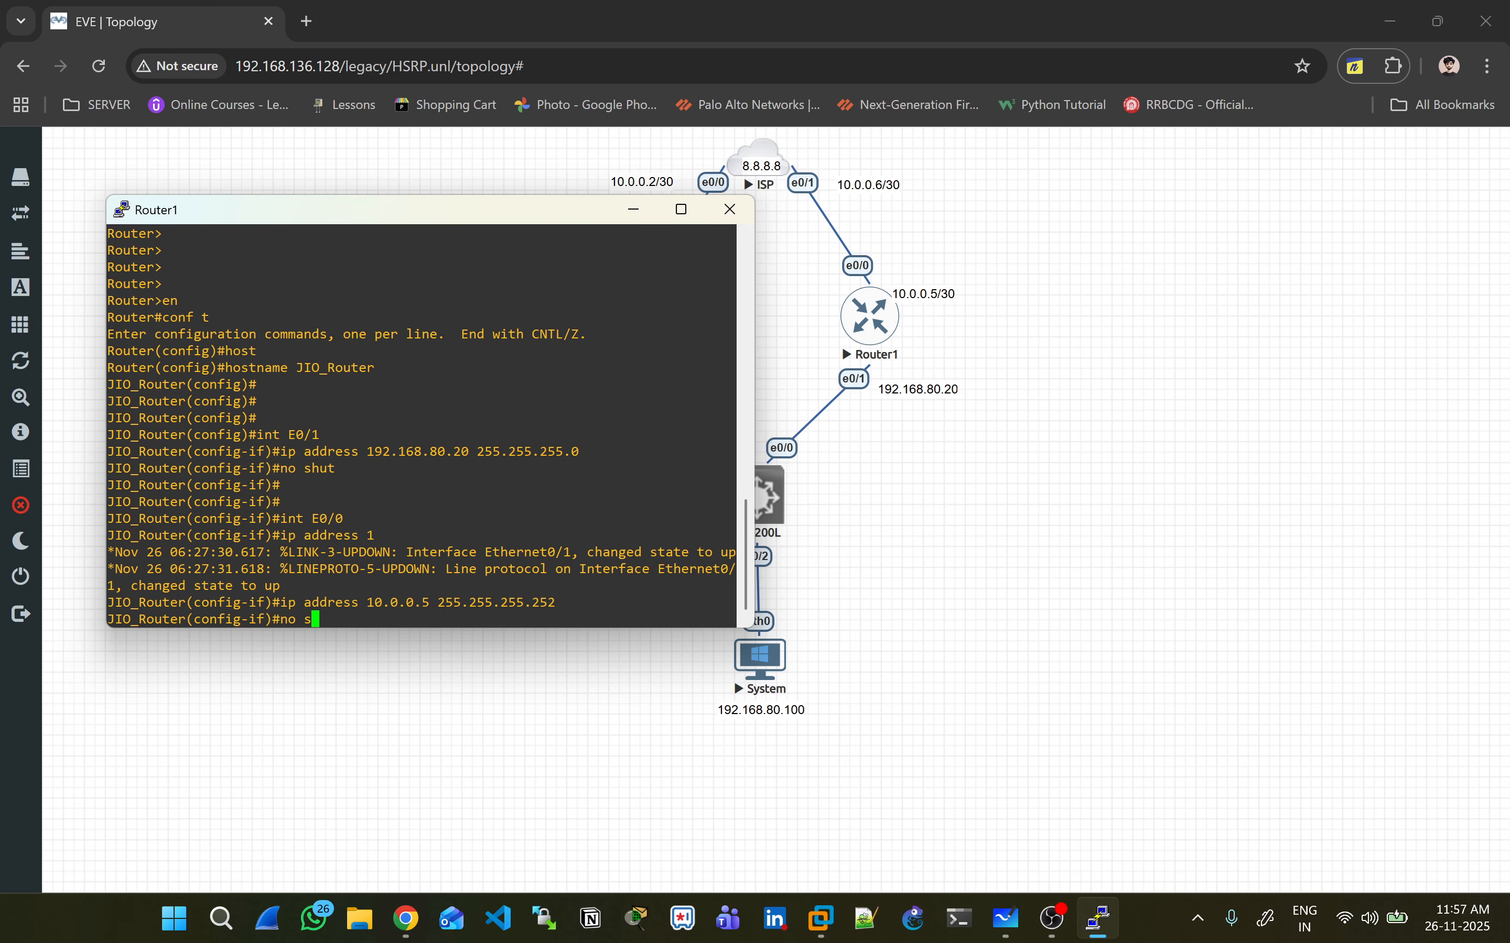
key("Return")
key("Return")
- Save JIO_Router's configuration with 'do wr' and close its console
type("do wr")
key("Return")
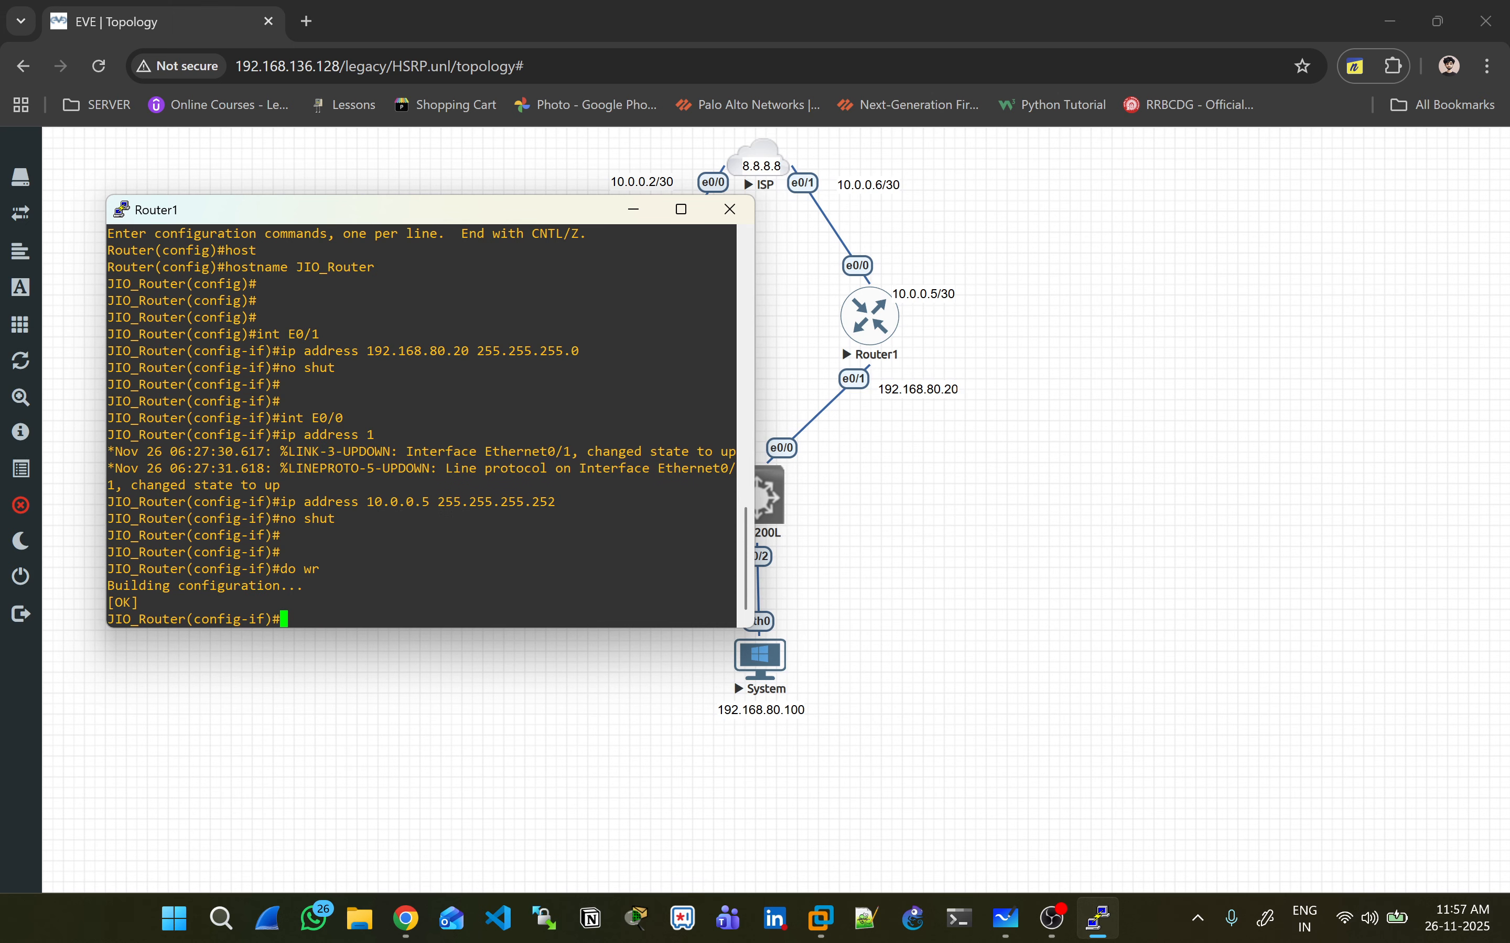
left_click(680, 210)
left_click(1485, 11)
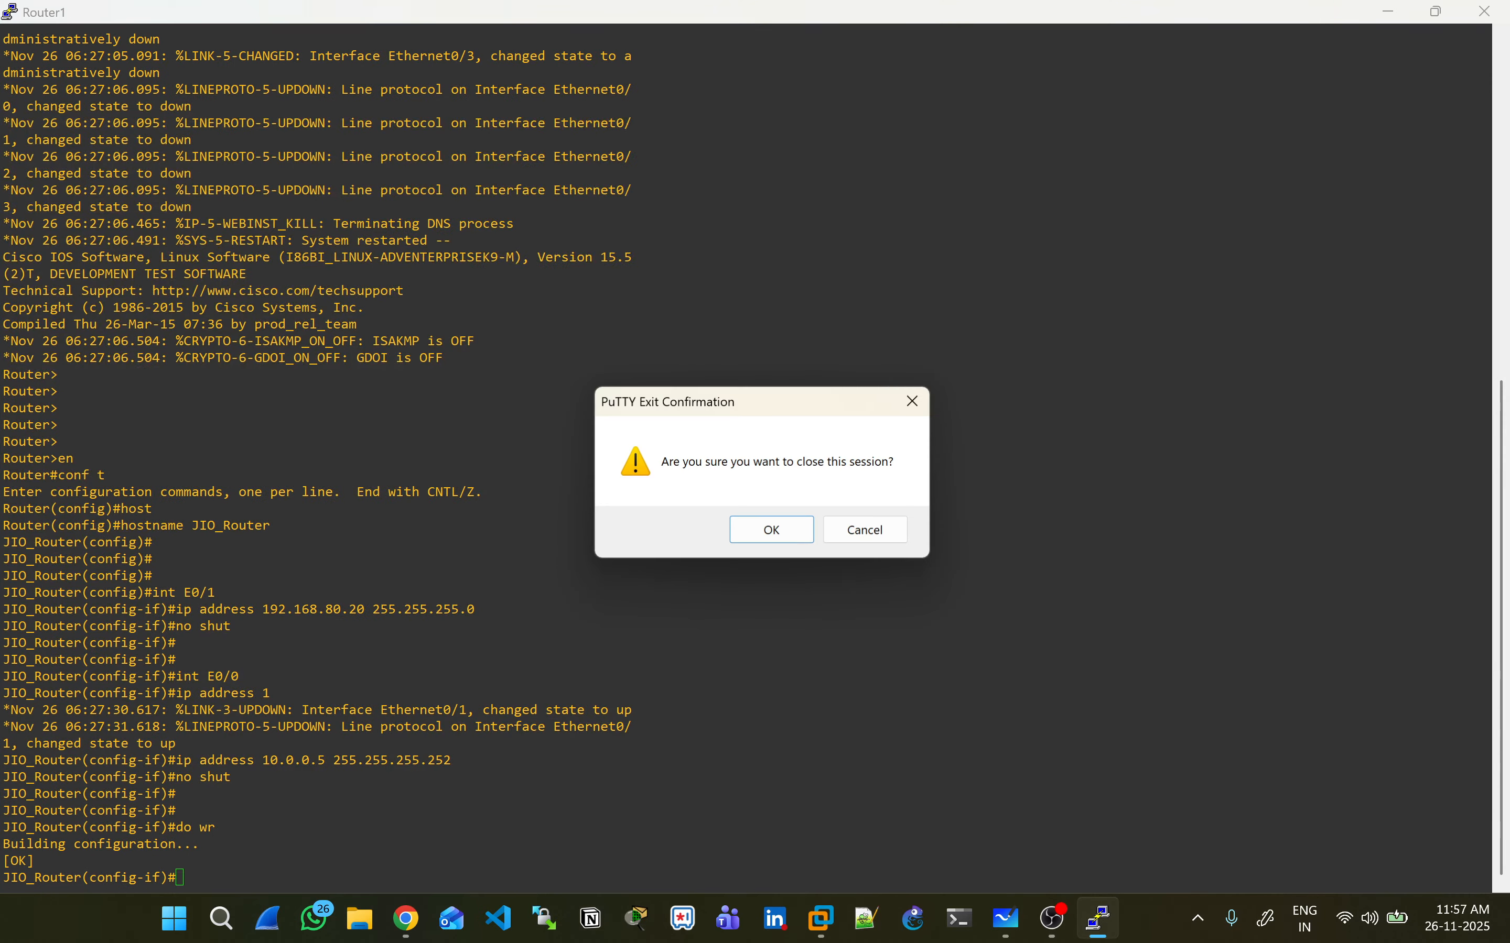
key("Return")
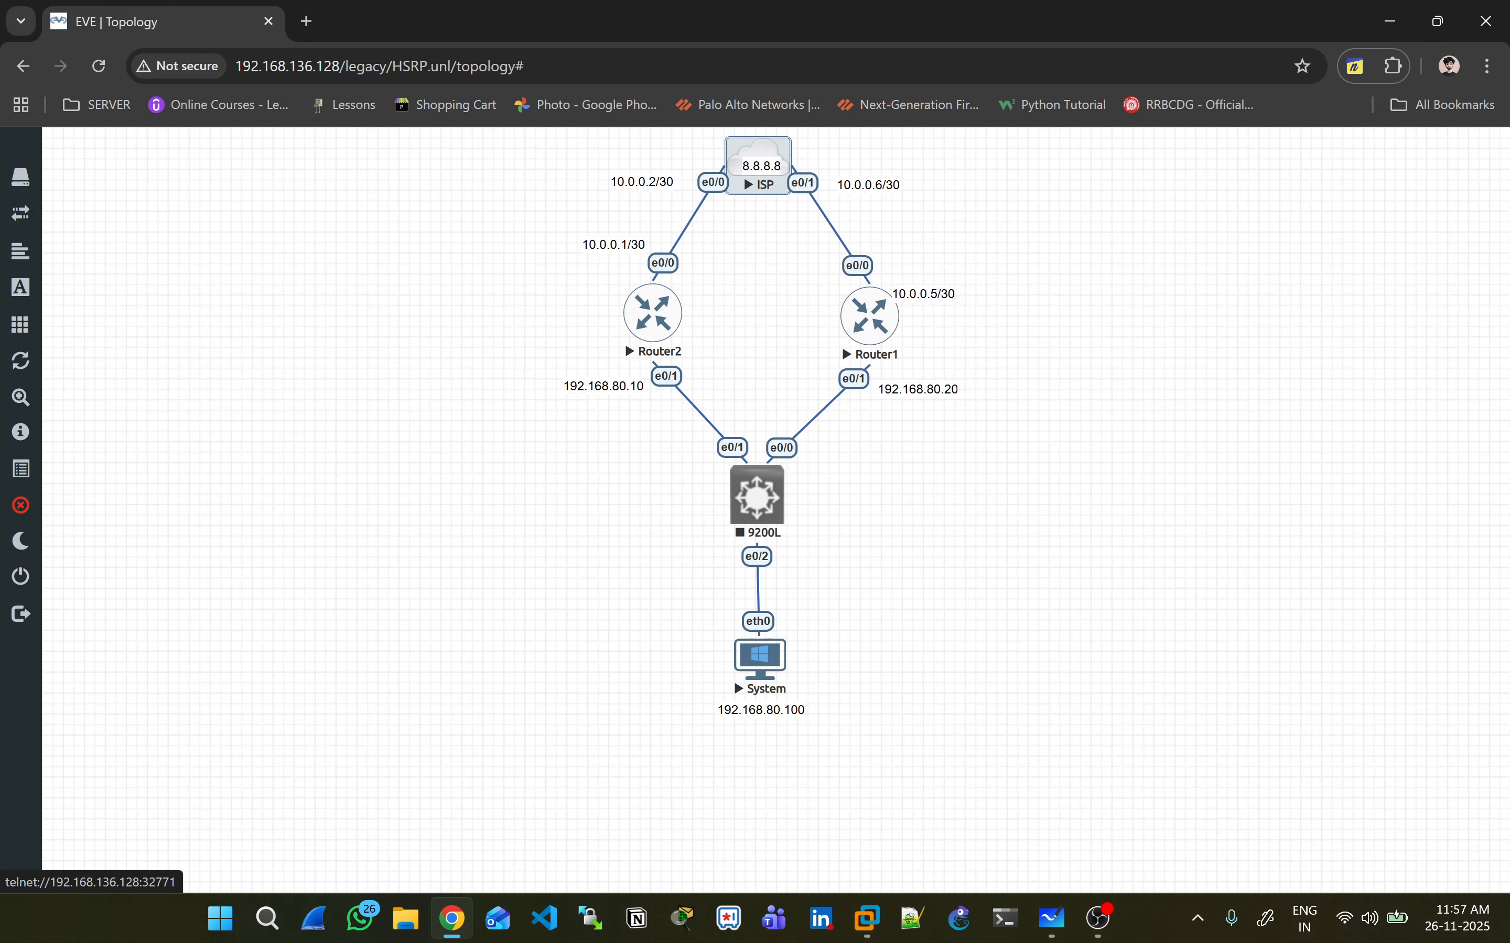
- Open the ISP node's console and enter global configuration mode
left_click(754, 163)
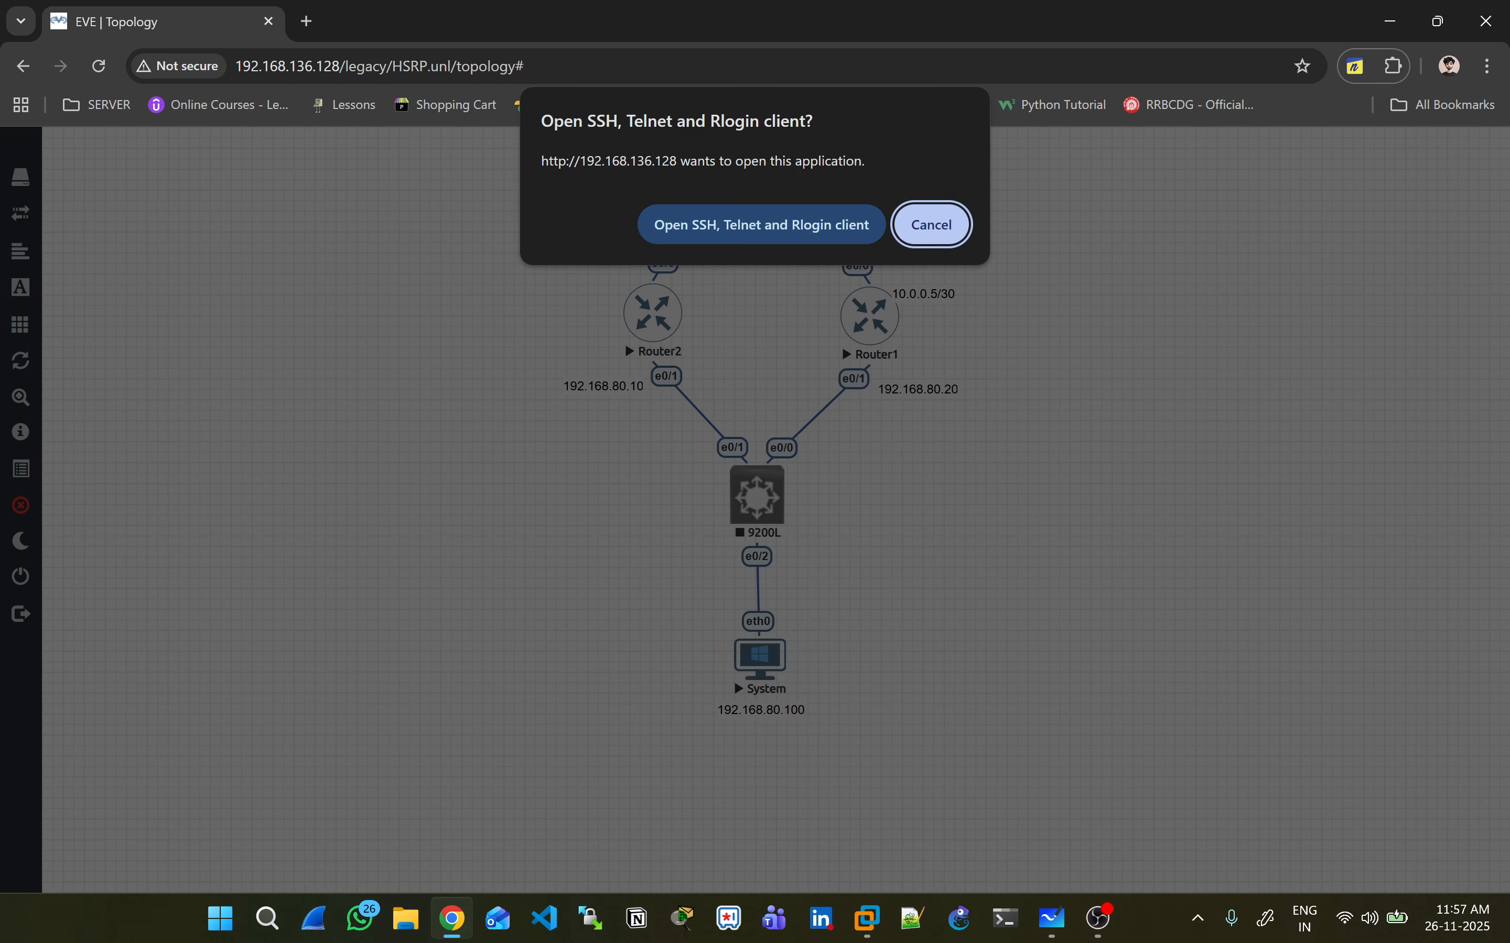
left_click(741, 223)
left_click_drag(616, 222, 849, 377)
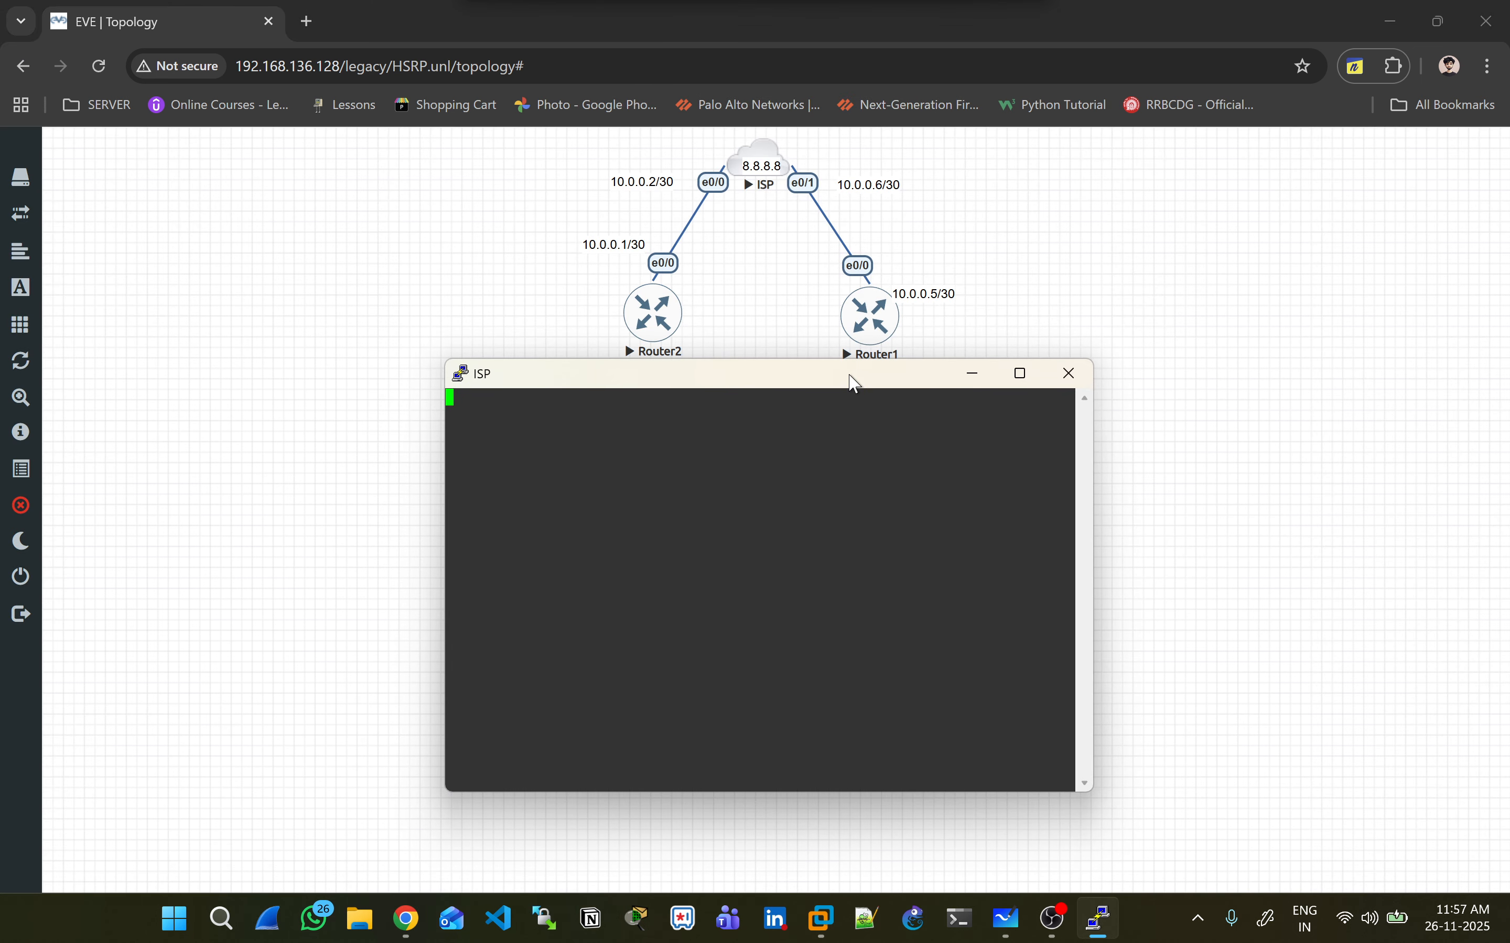
key("Return")
key("Return")
key("Return")
key("Return")
key("Return")
key("Return")
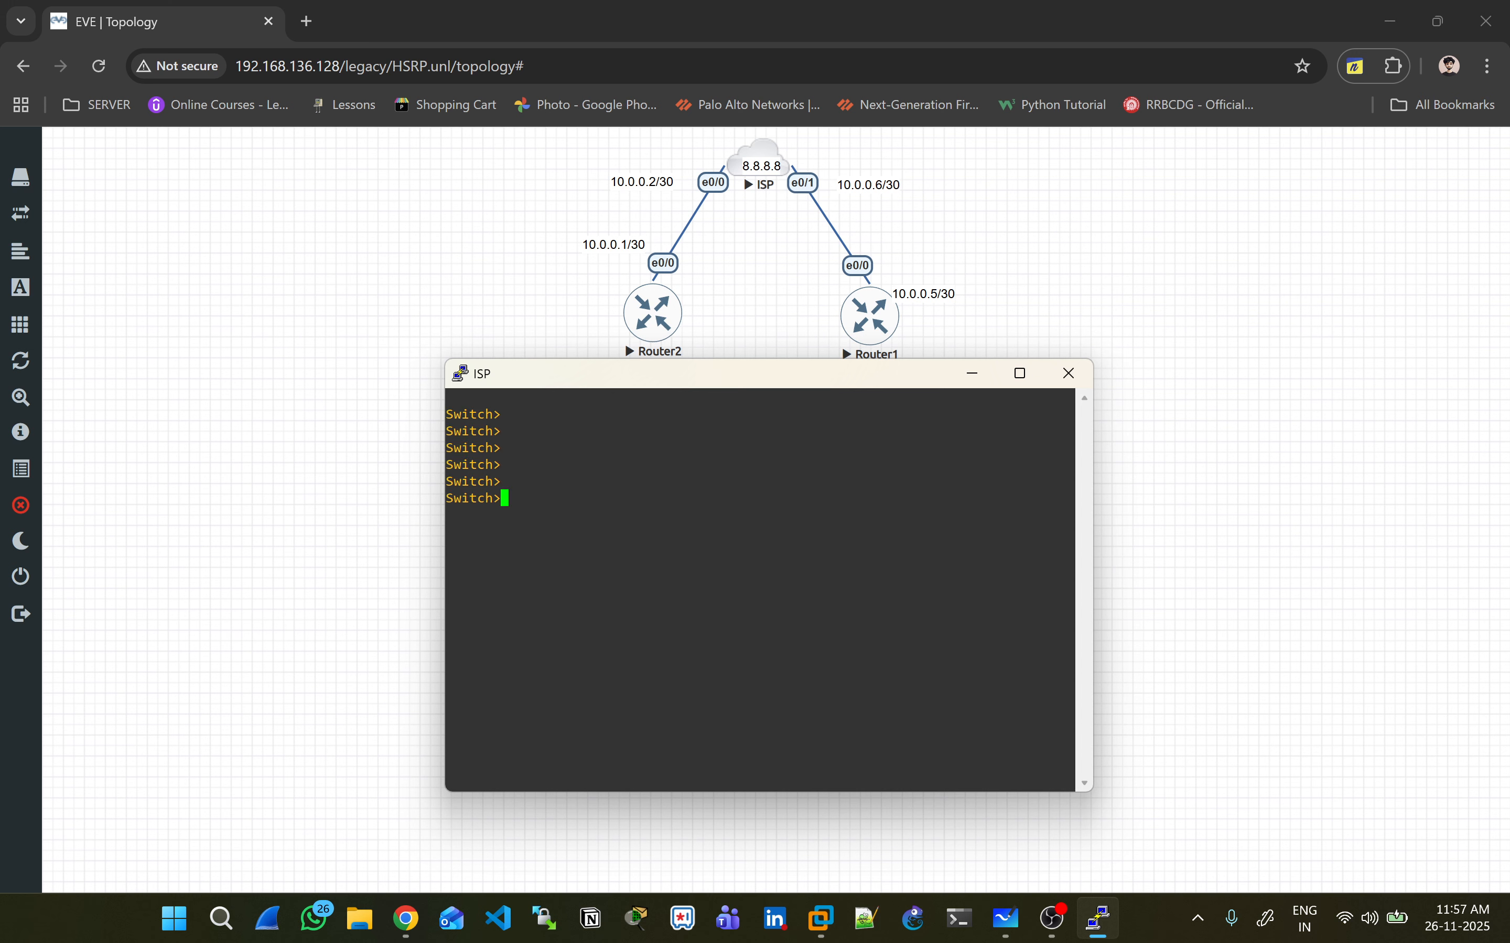
type("en")
key("Return")
key("Return")
key("Return")
key("Return")
key("Return")
key("Return")
key("Return")
key("Return")
key("Return")
key("Return")
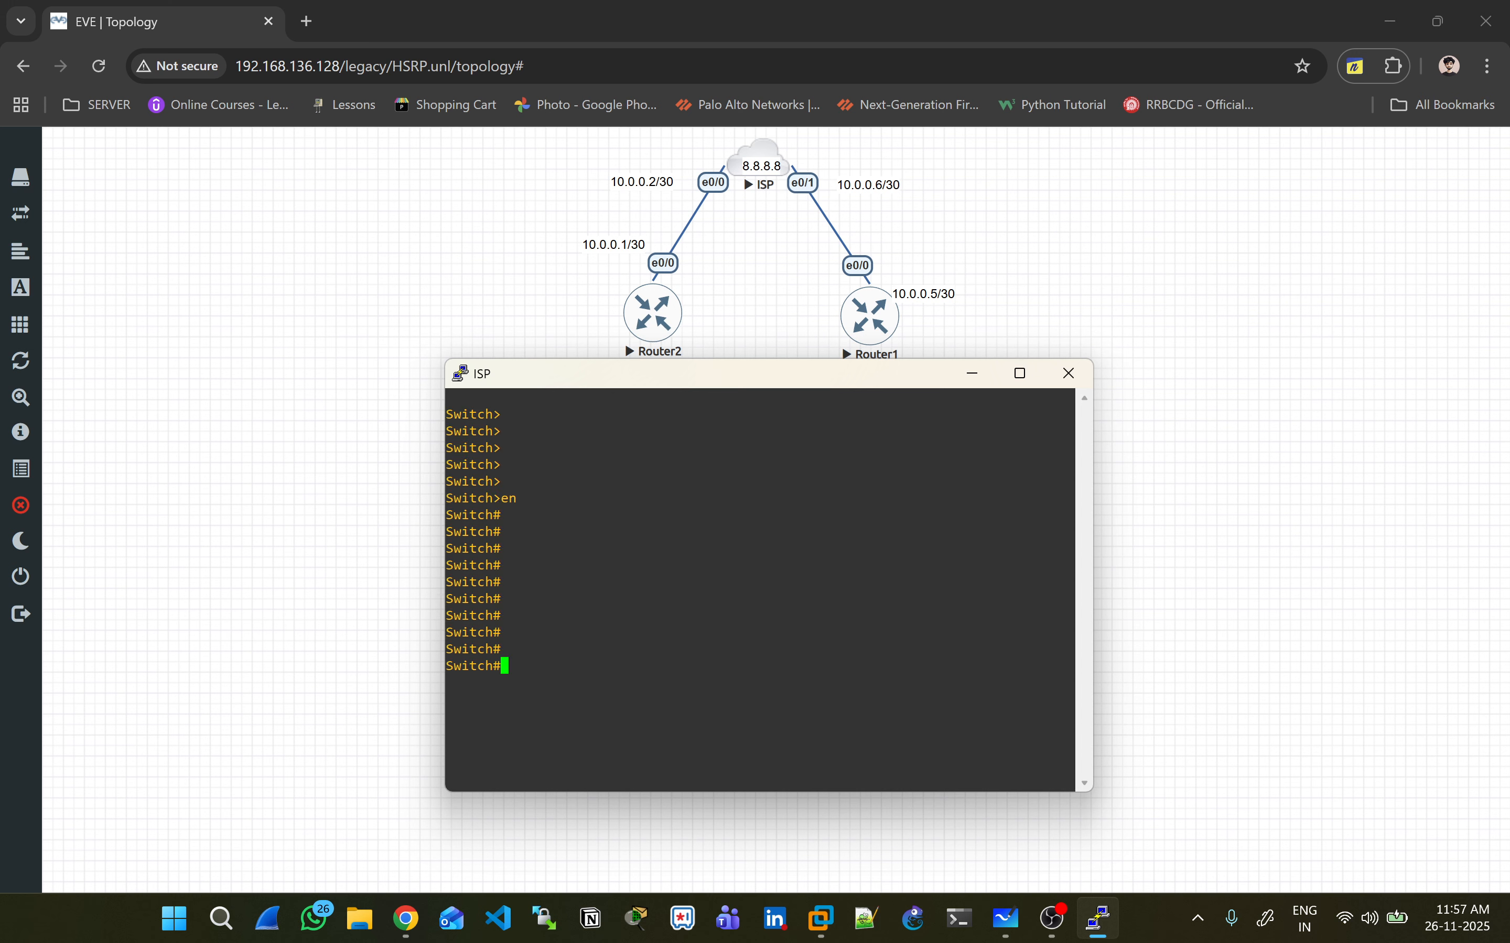
type("conf t")
key("Return")
- Set the ISP node's hostname to ISP
type("host")
key("Tab")
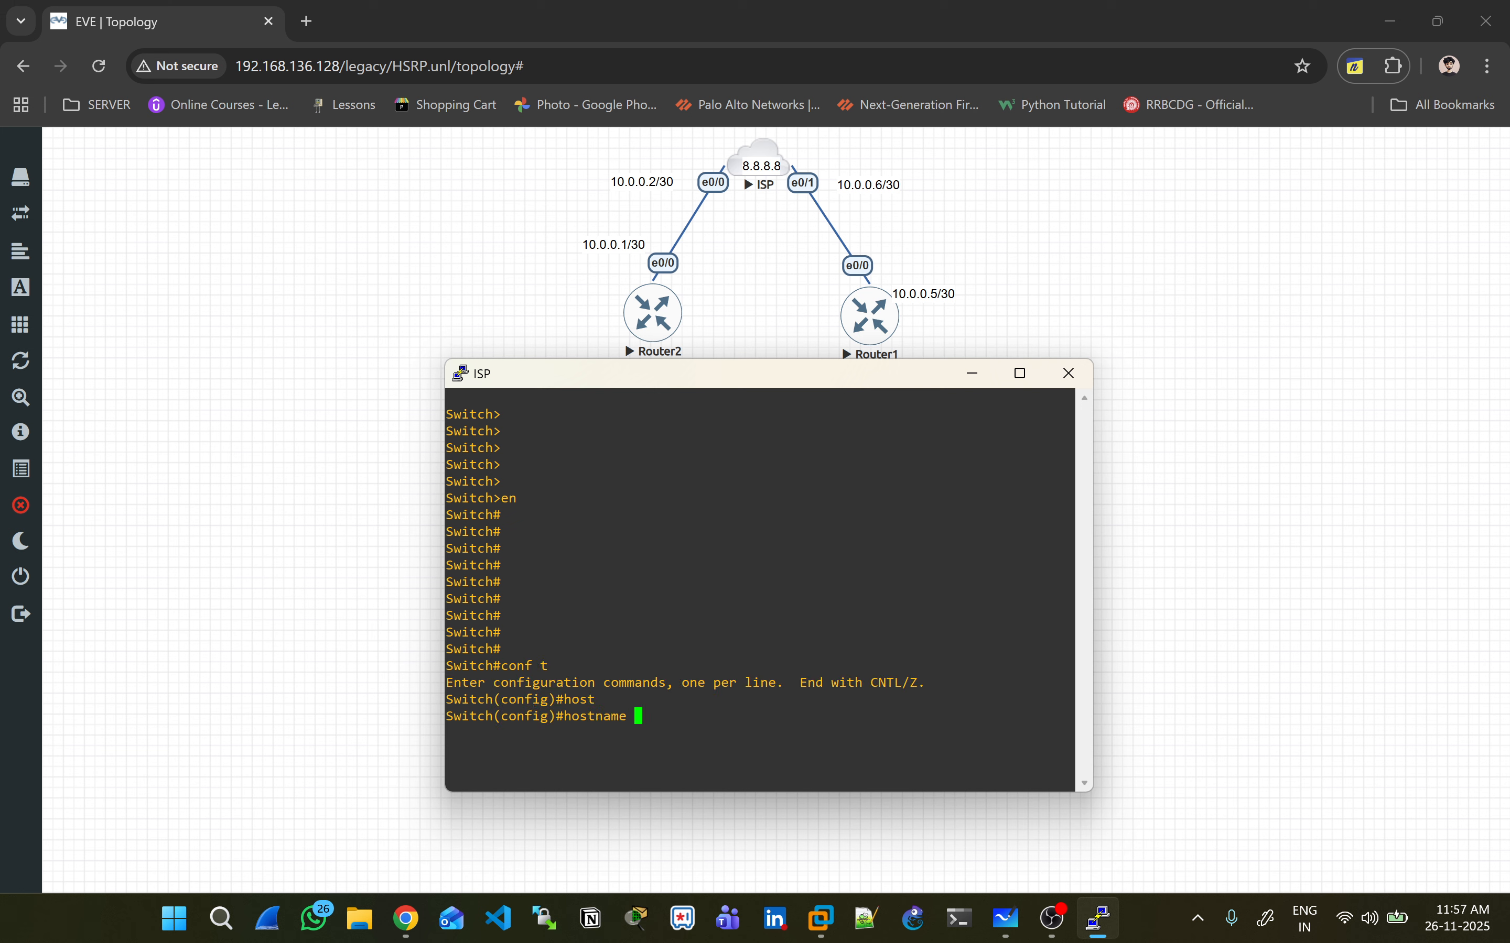
type("Rou")
key("BackSpace")
key("BackSpace")
type("ISP")
key("Return")
key("Return")
key("Return")
key("Return")
key("Return")
key("Return")
key("Return")
key("Return")
key("Return")
- Make E0/0 a routed port with 10.0.0.2 255.255.255.252 and bring it up
type("itn E0/0")
key("Return")
type("no s")
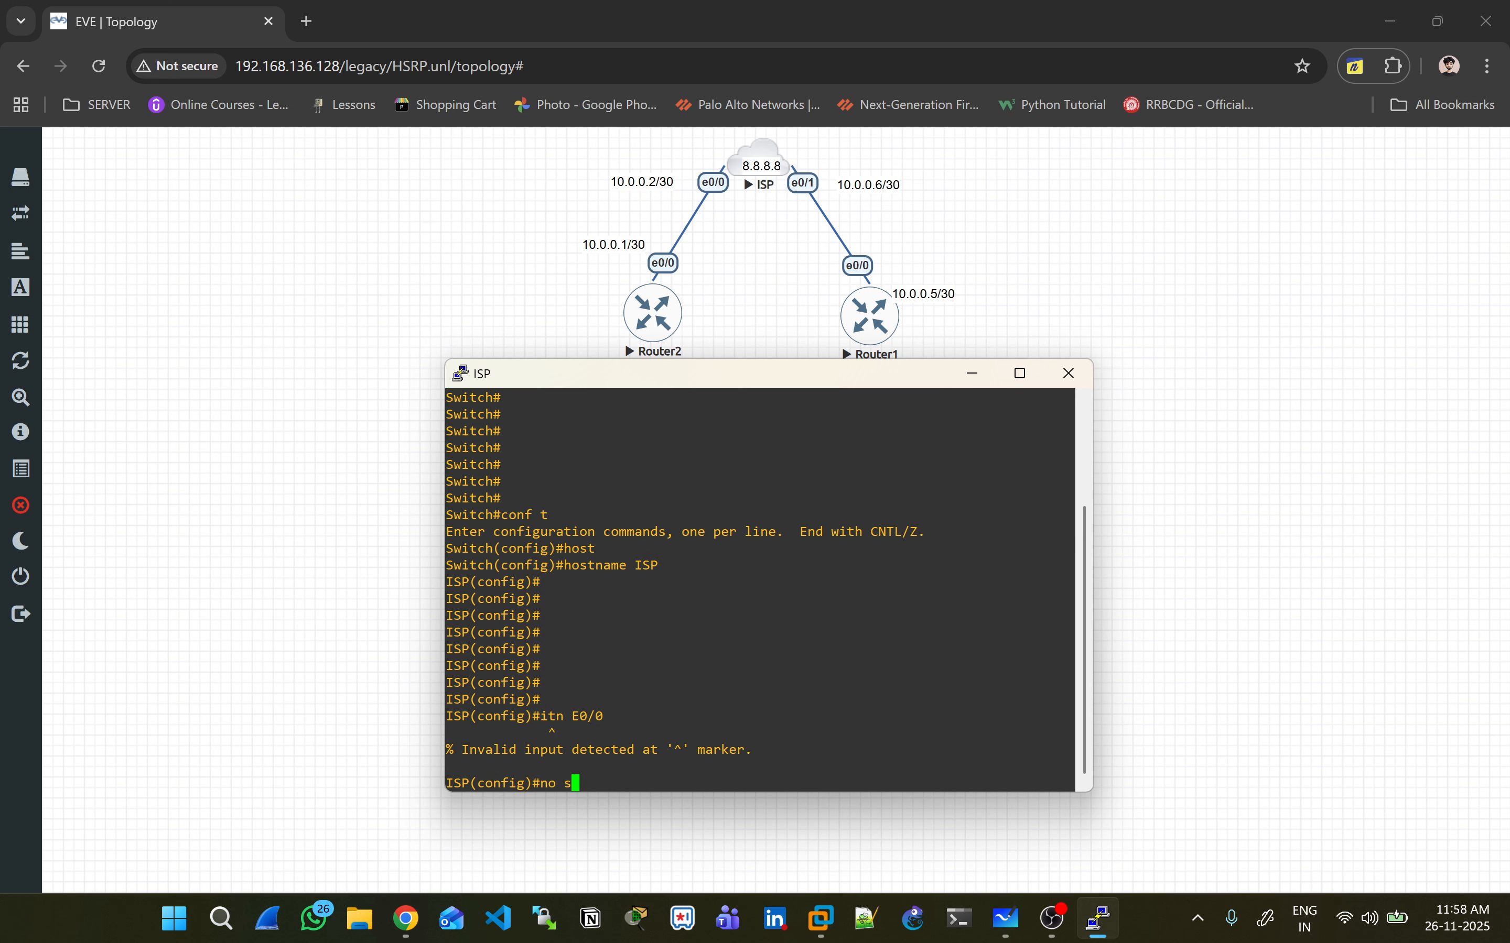
key("BackSpace")
key("BackSpace")
key("BackSpace")
type("int E0/0")
key("Return")
type("no sw")
key("Tab")
key("Return")
key("Return")
key("Return")
key("Return")
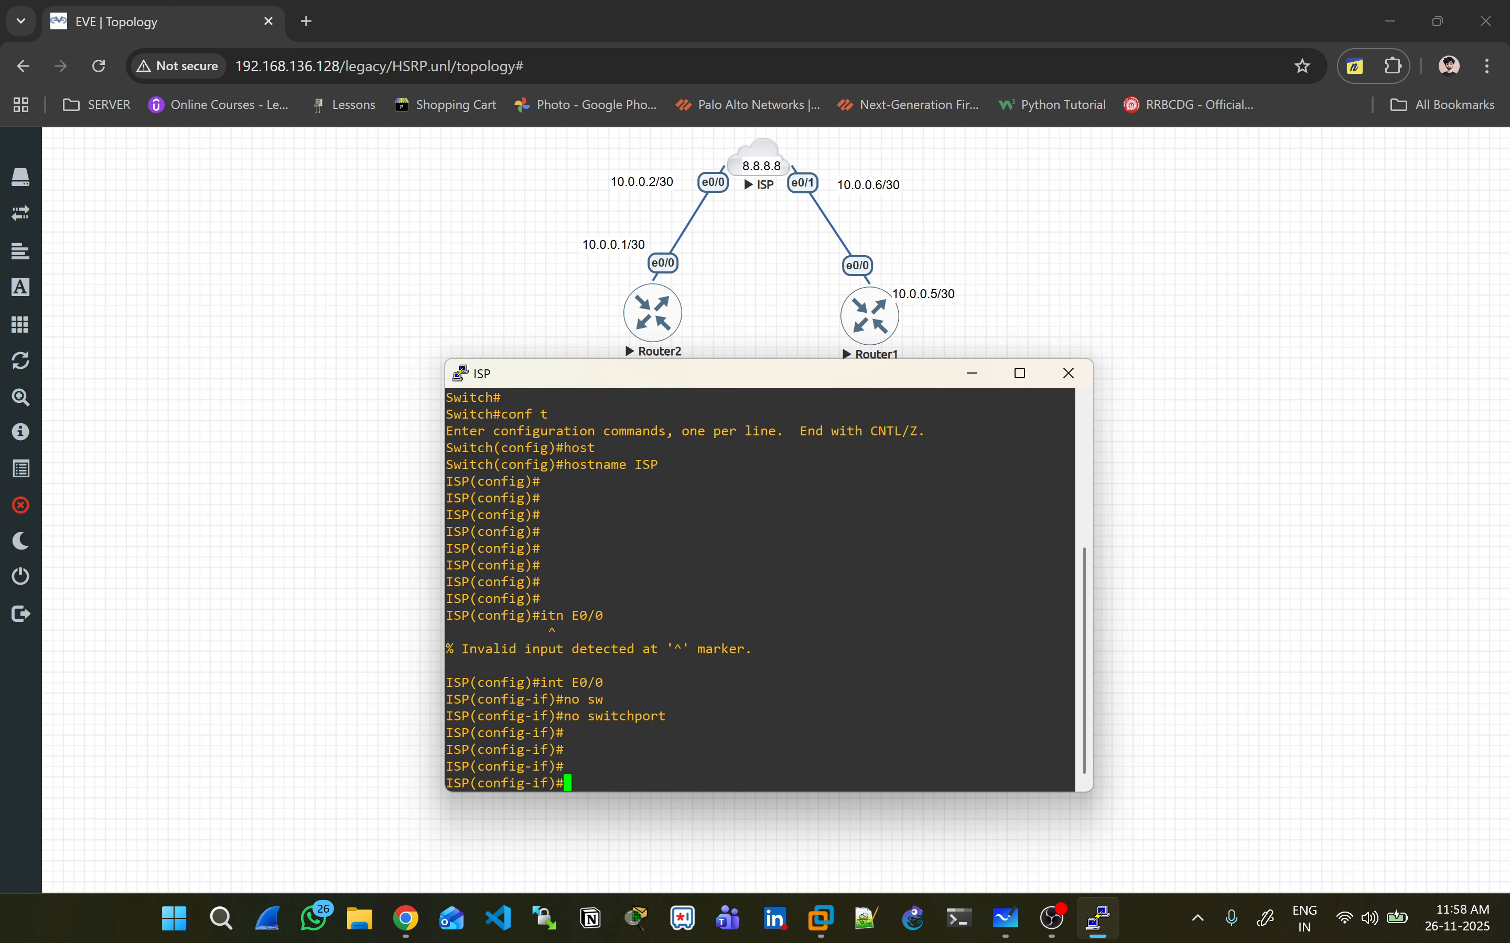
type("i p address 10.0.0")
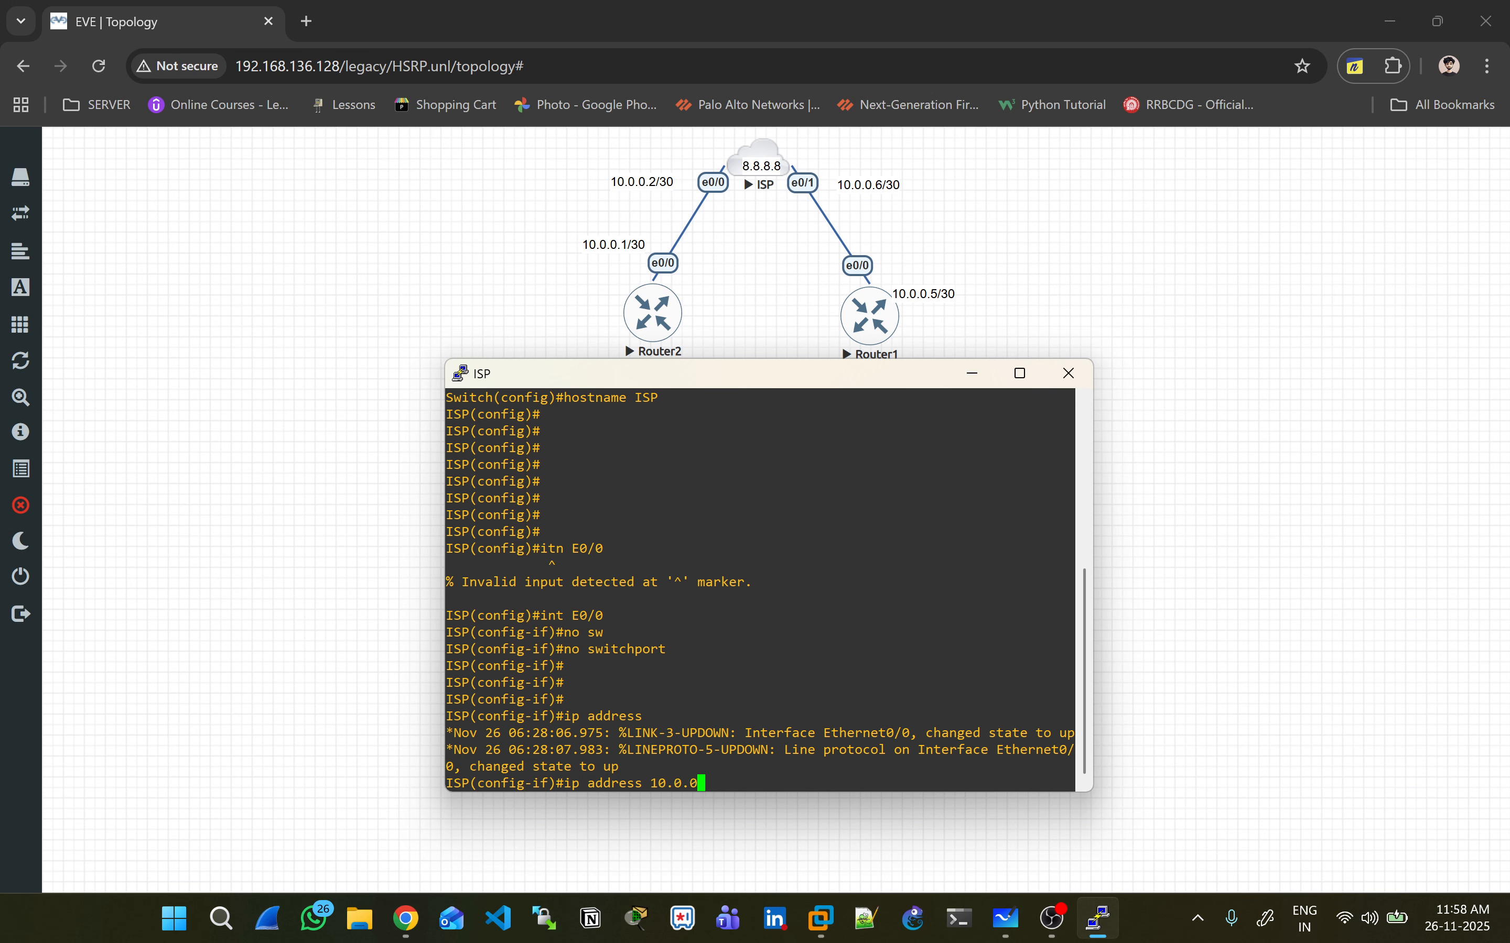
type(".2 255.255.255.252")
key("Return")
type("no shut")
key("Return")
key("Return")
key("Return")
key("Return")
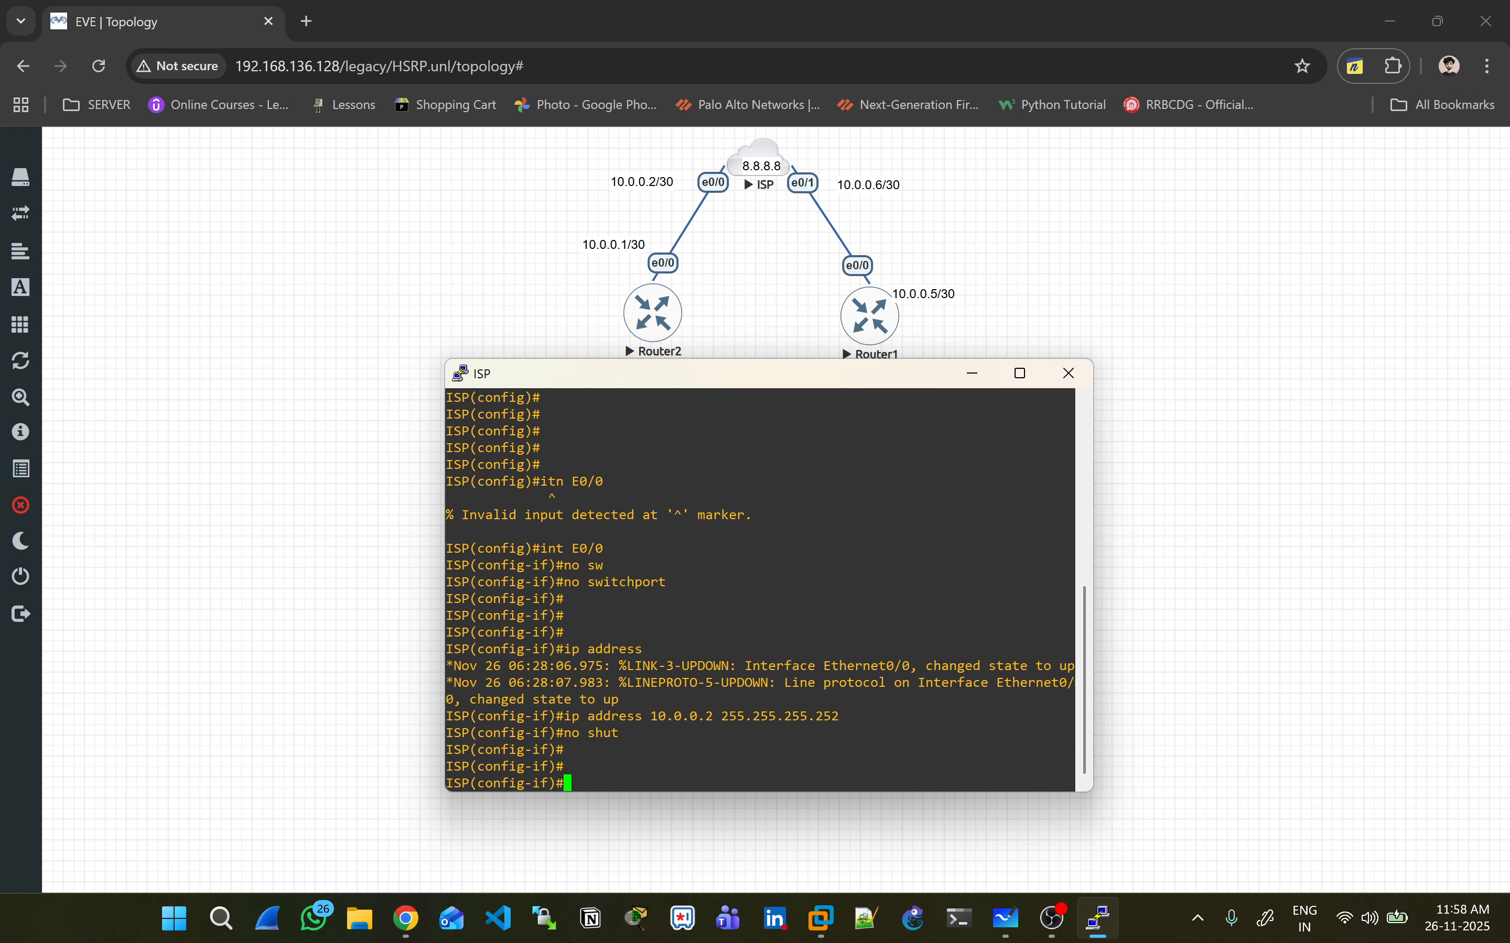
- Make E0/1 a routed port with 10.0.0.6 255.255.255.252 and bring it up
type("int E0/1")
key("Return")
type("no s")
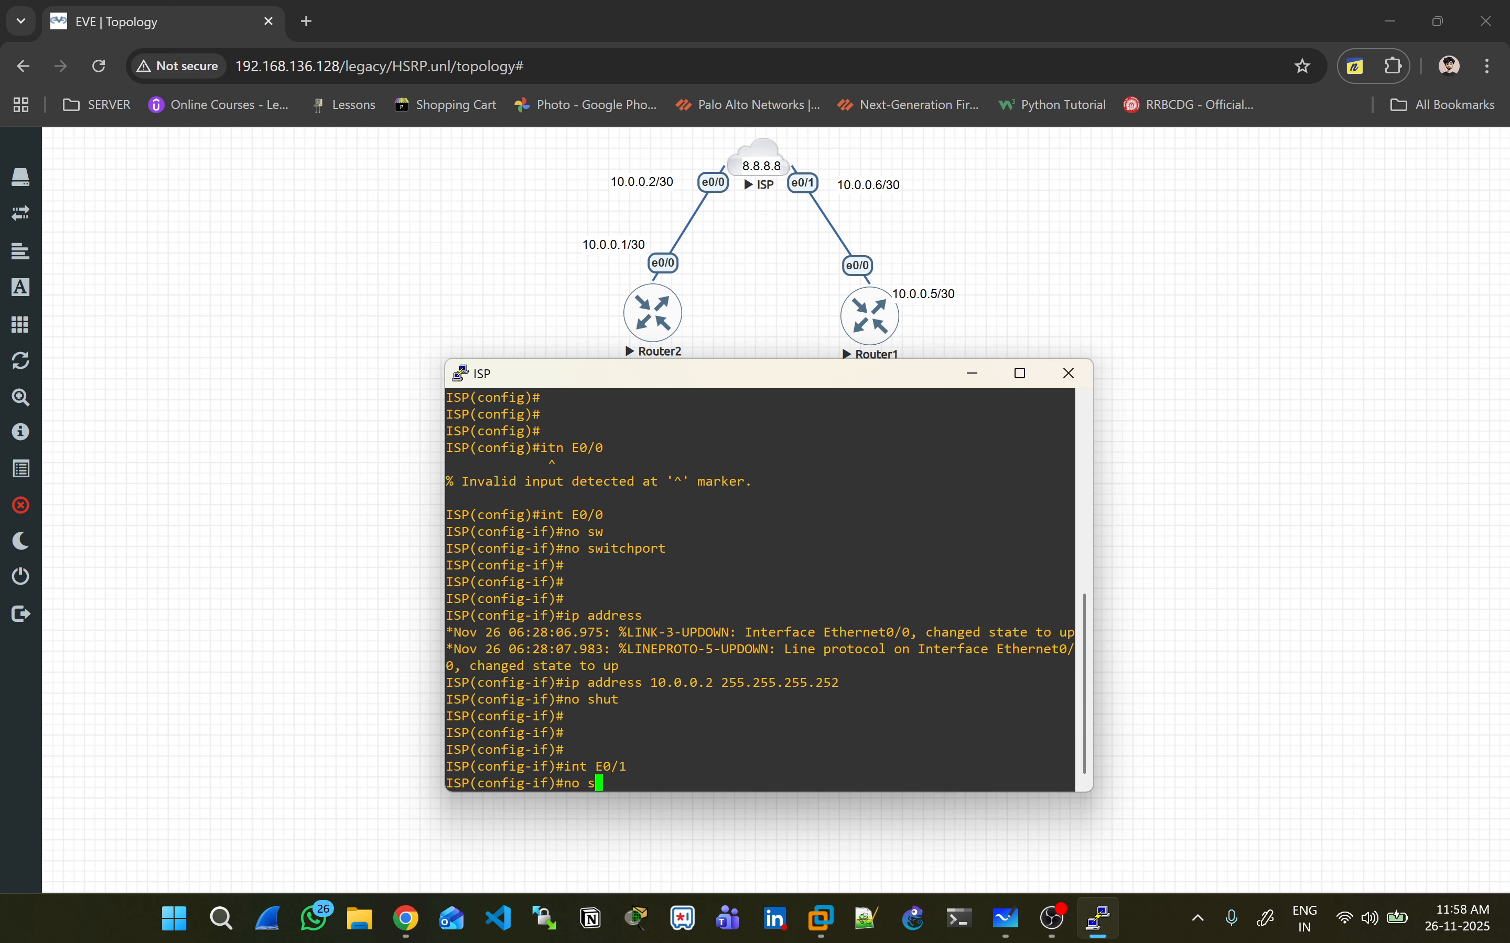
type("w")
key("Tab")
key("Return")
key("Return")
key("Return")
type("ip add")
key("Tab")
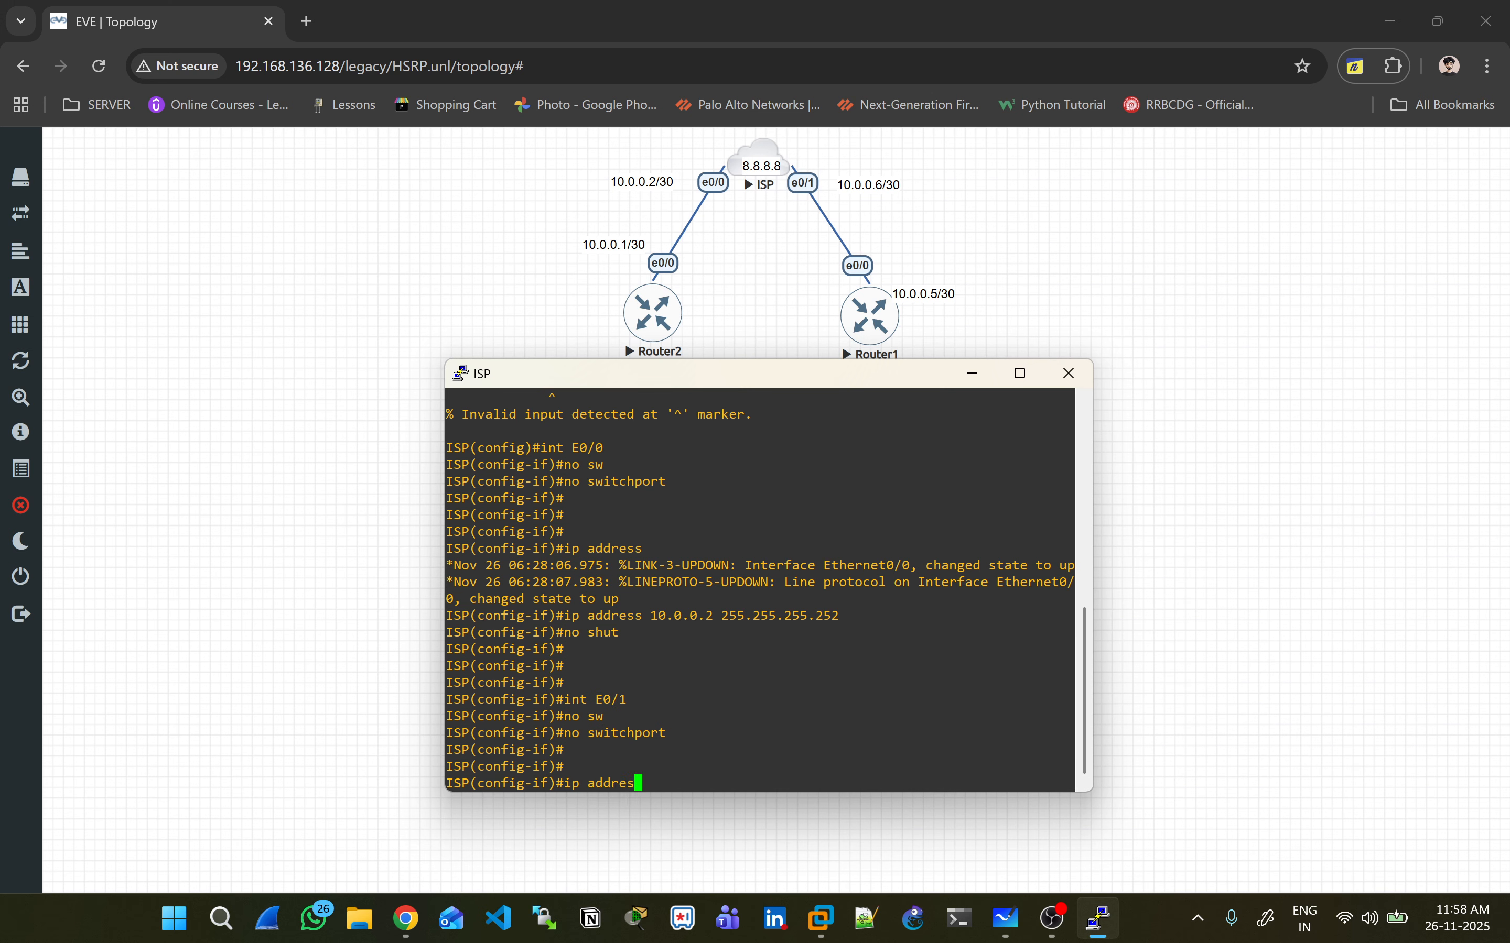
type("10.0.0.")
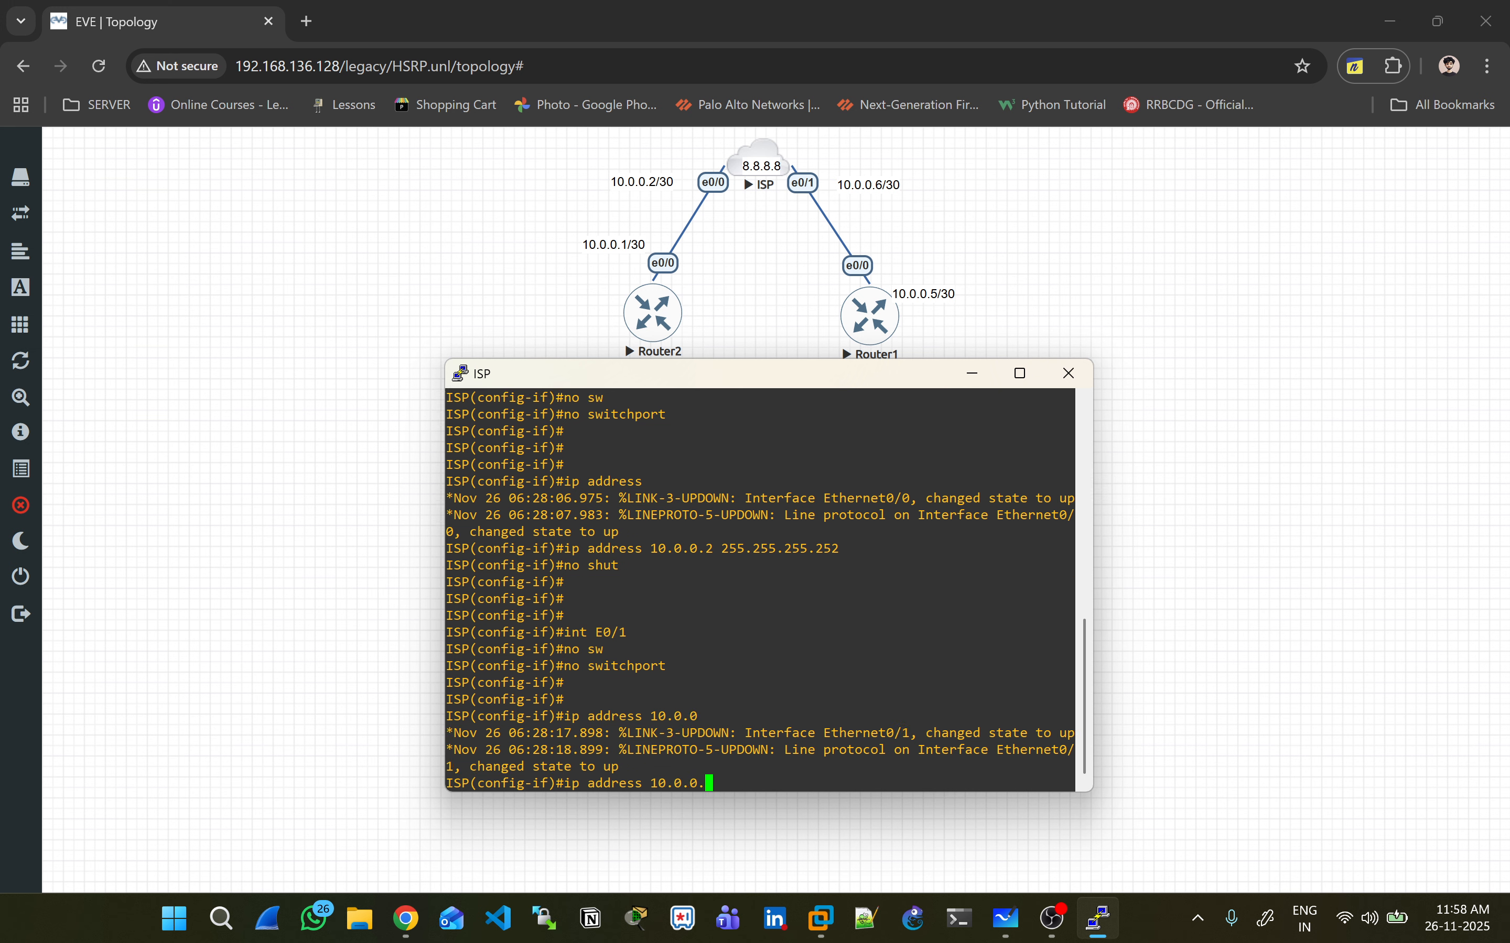
type("6 255.255.255.252")
key("Return")
type("no shut")
key("Return")
- Create Loopback1 with 8.8.8.8 255.255.255.255 and bring it up
key("Return")
key("Return")
key("Return")
type("int l1")
key("Return")
type("ip address 8.8.8")
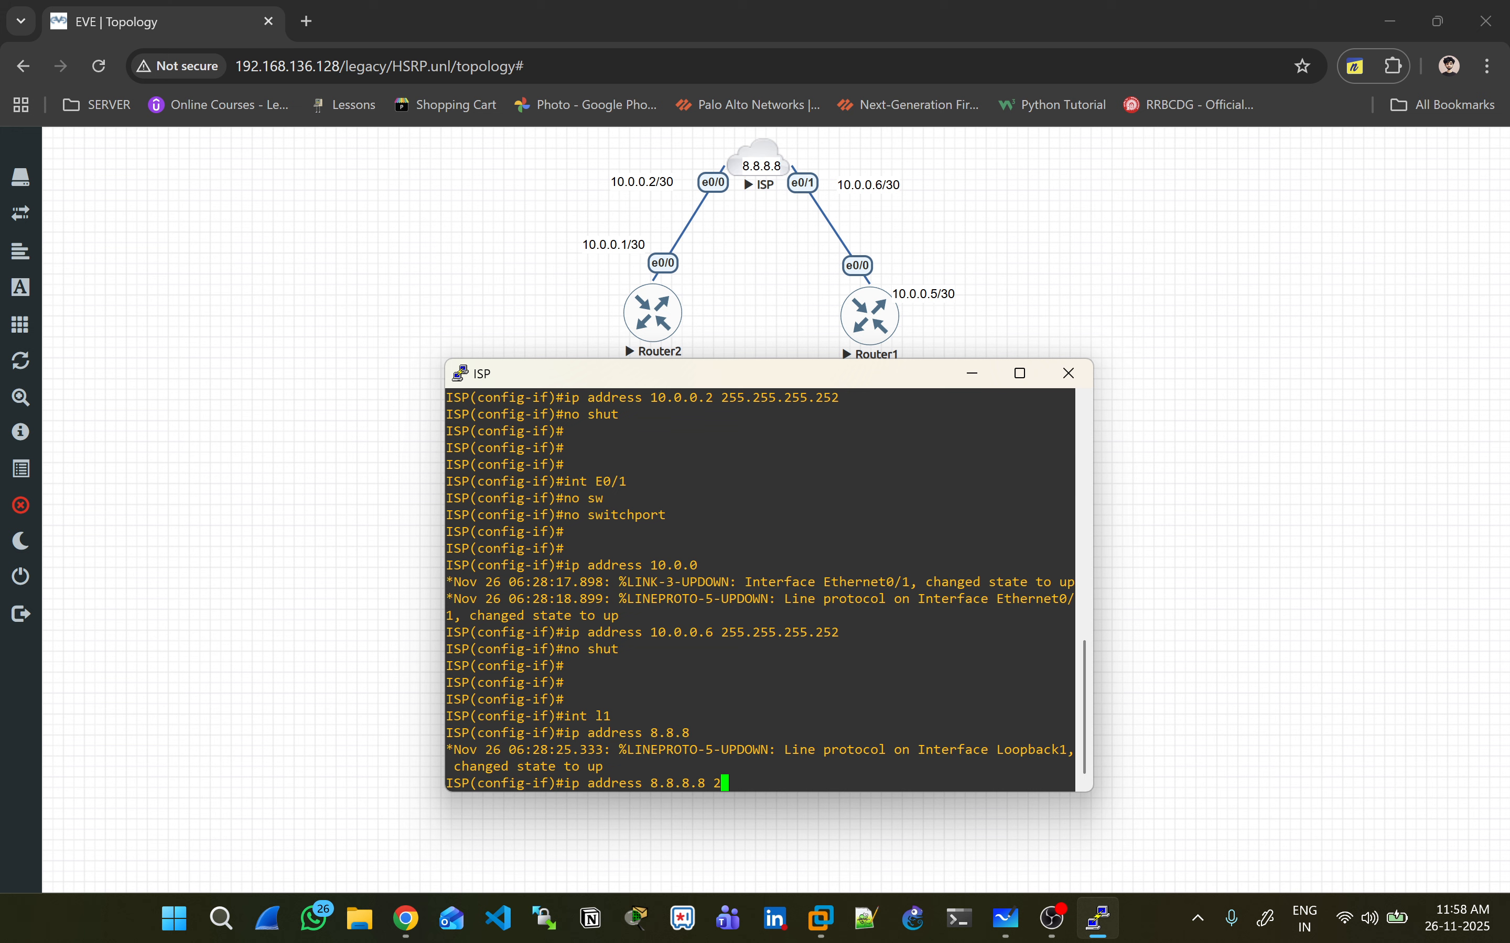
type("55.255.255.2552")
key("Return")
key("Up")
key("BackSpace")
key("Return")
key("Return")
key("Return")
type("no s")
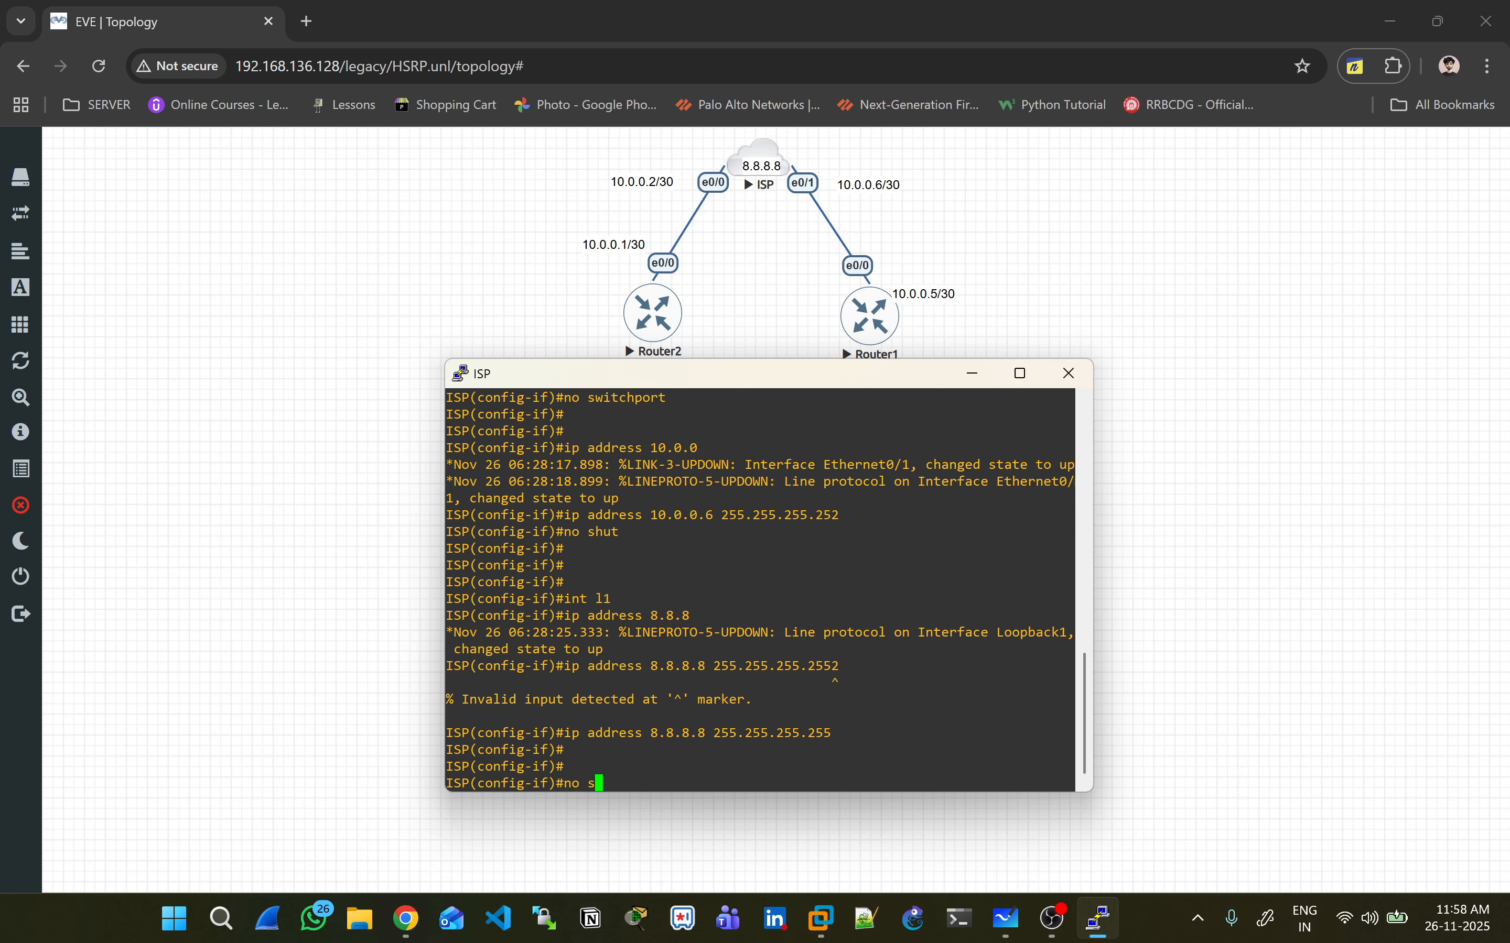
type("hut")
key("Return")
key("Return")
key("Return")
key("Return")
key("Return")
- Enable ip routing, save with 'do wr', and close the ISP console
type("ip routi")
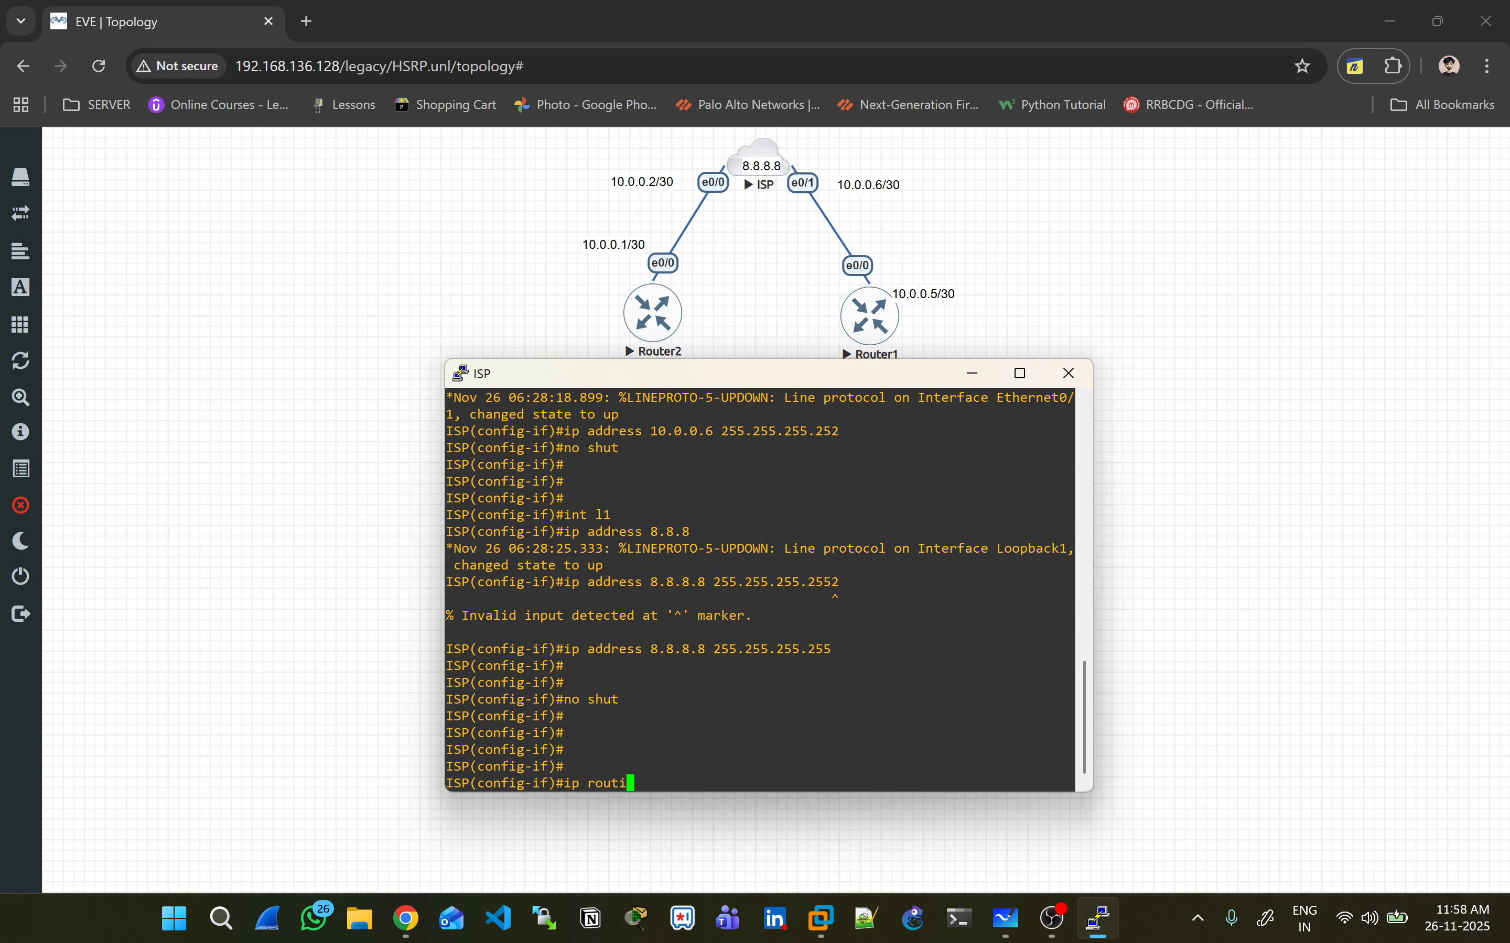
type("ng")
key("Return")
key("Return")
key("Return")
key("Return")
type("dow r")
key("Return")
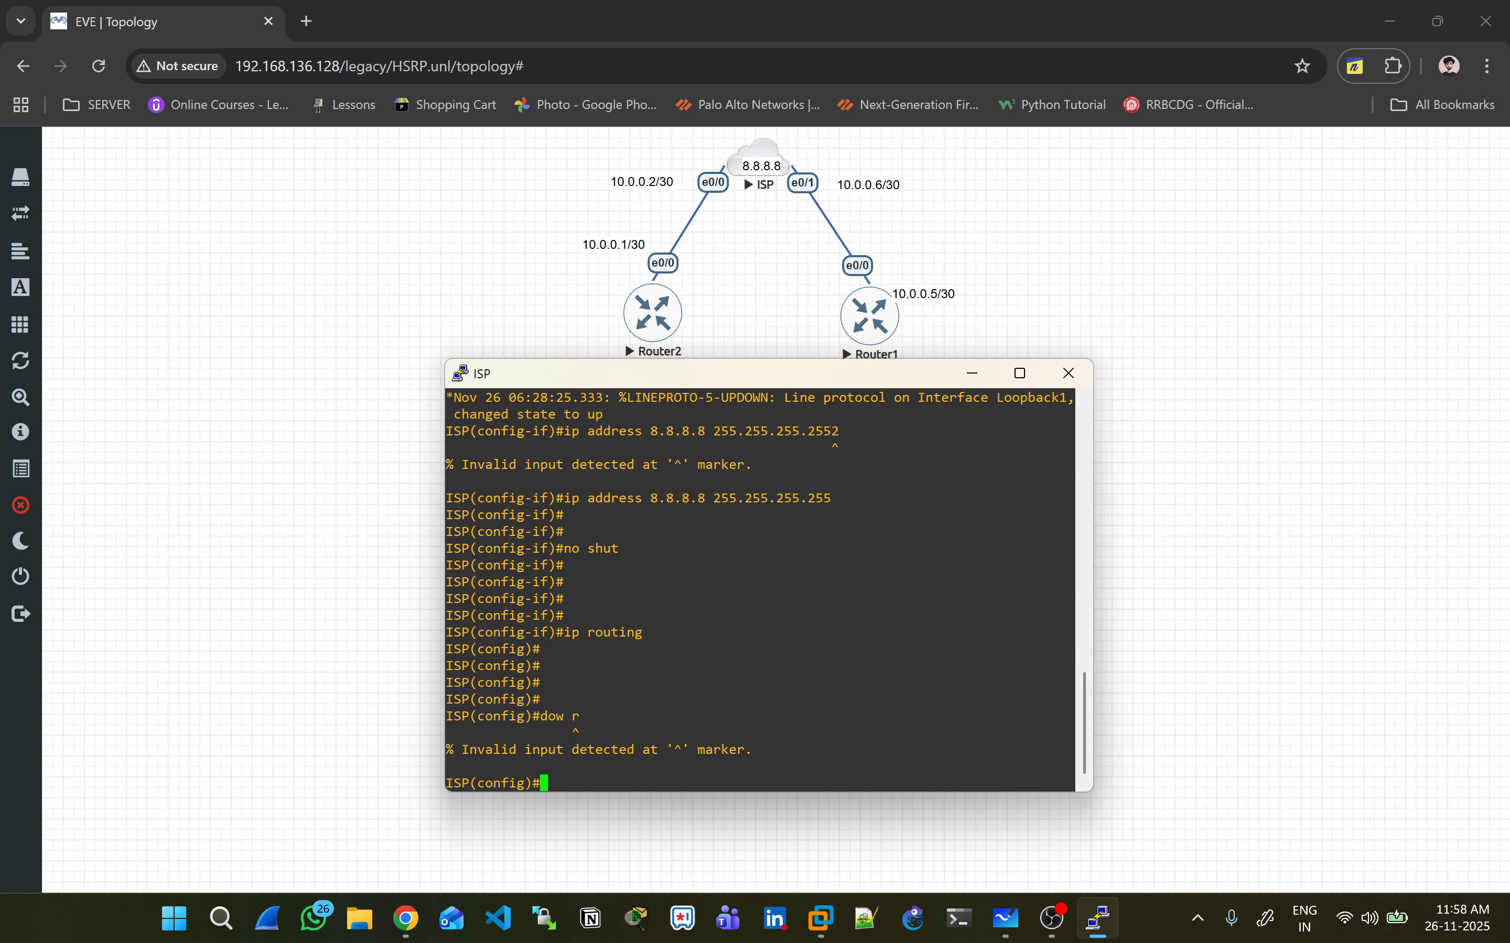
type("do wr")
key("Return")
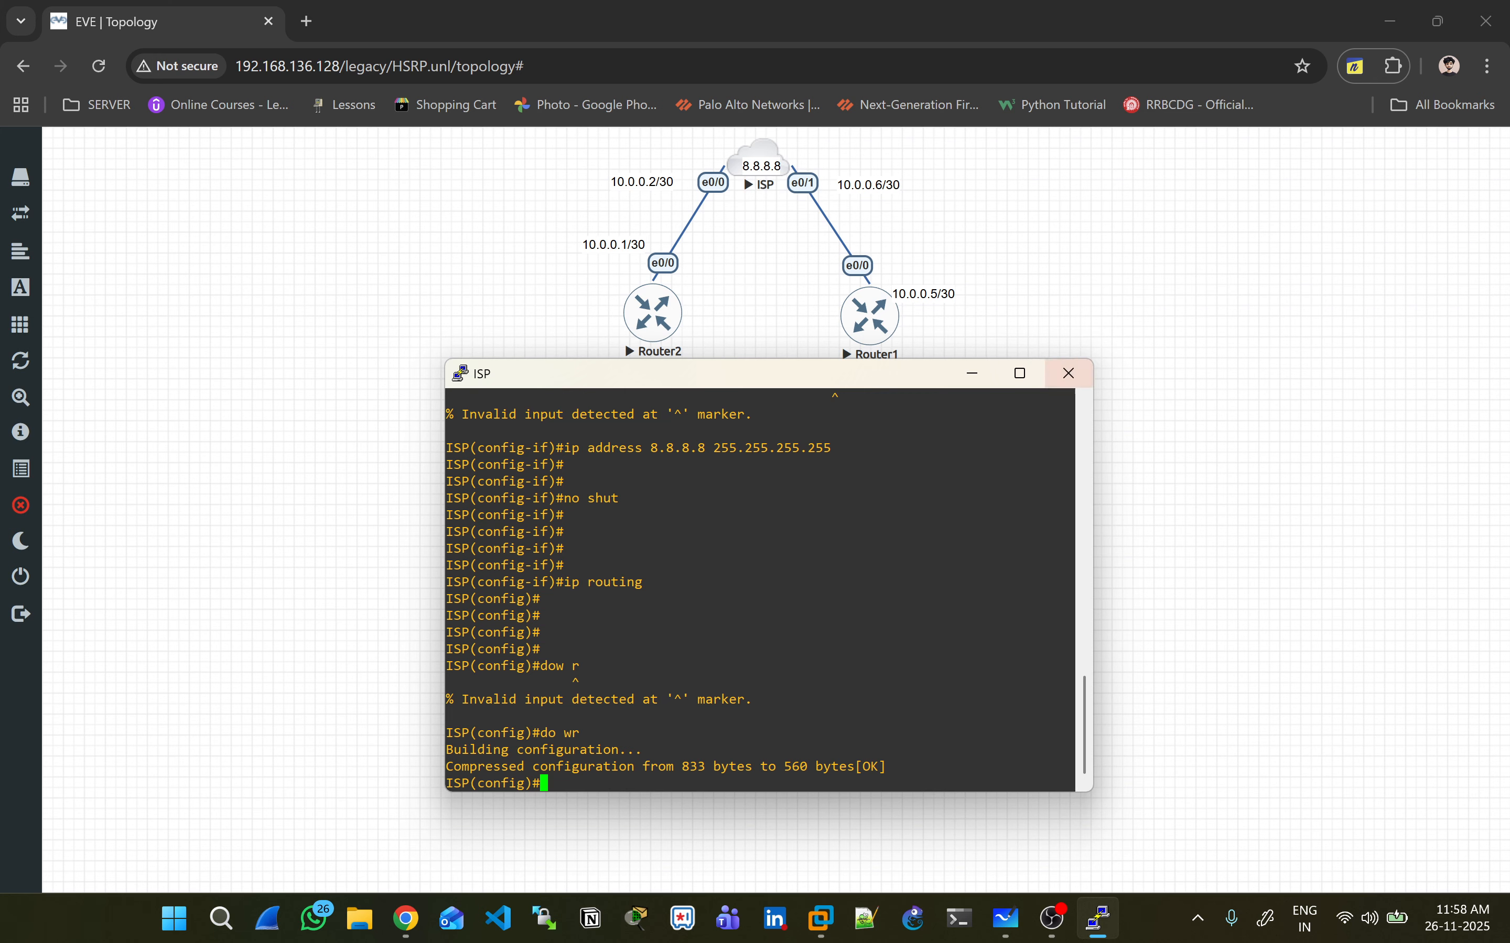
left_click(1069, 374)
- Open Router1's console and ping 8.8.8.8 from the privileged prompt
key("Return")
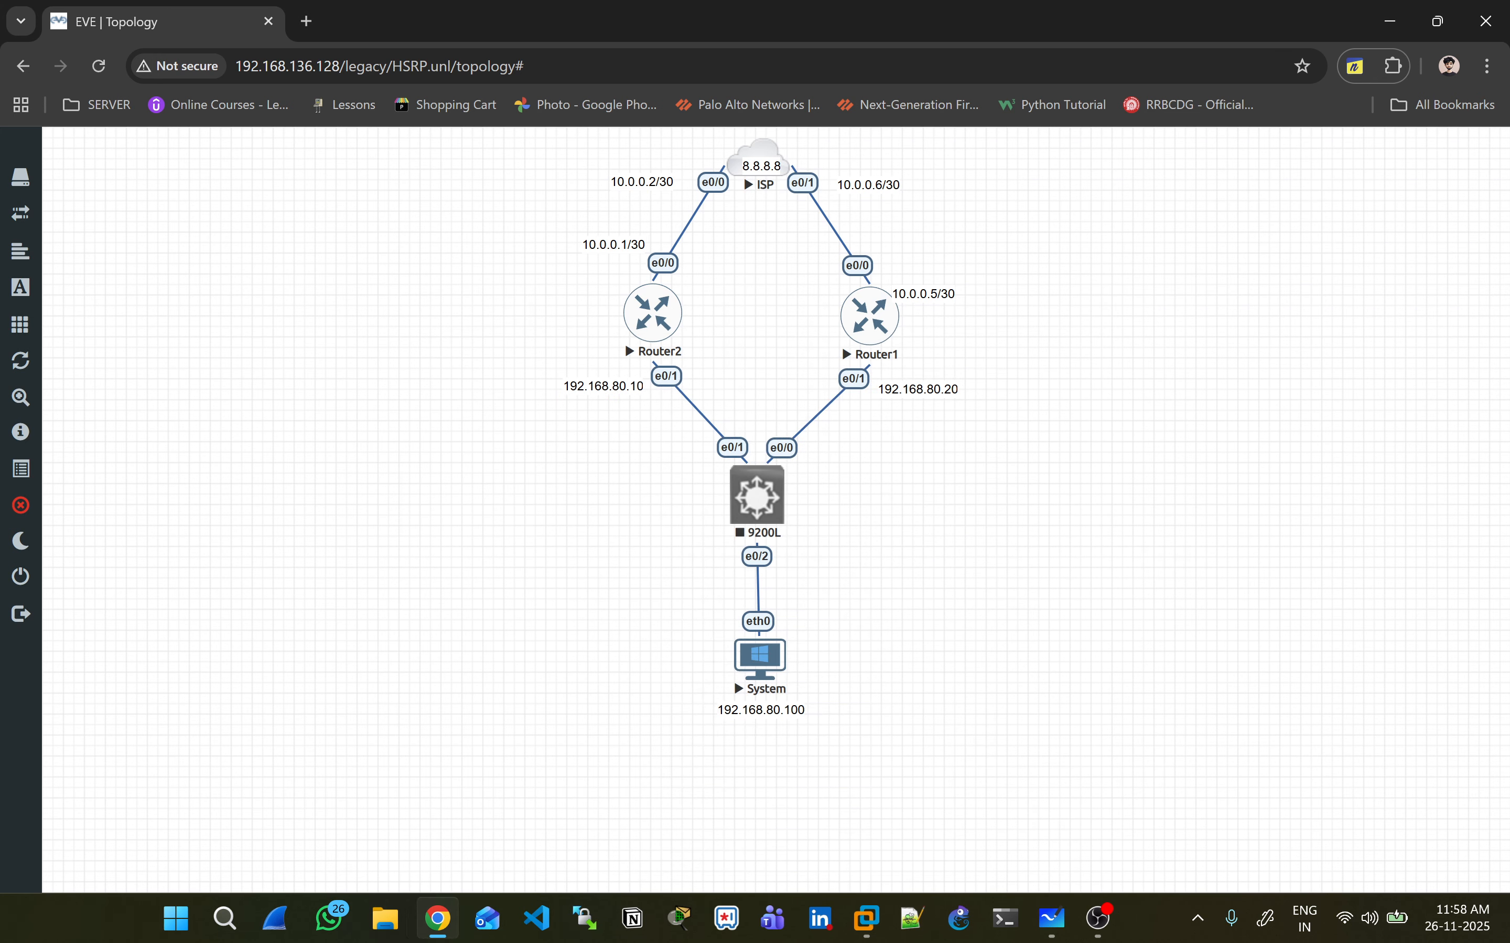
left_click(623, 341)
left_click(817, 225)
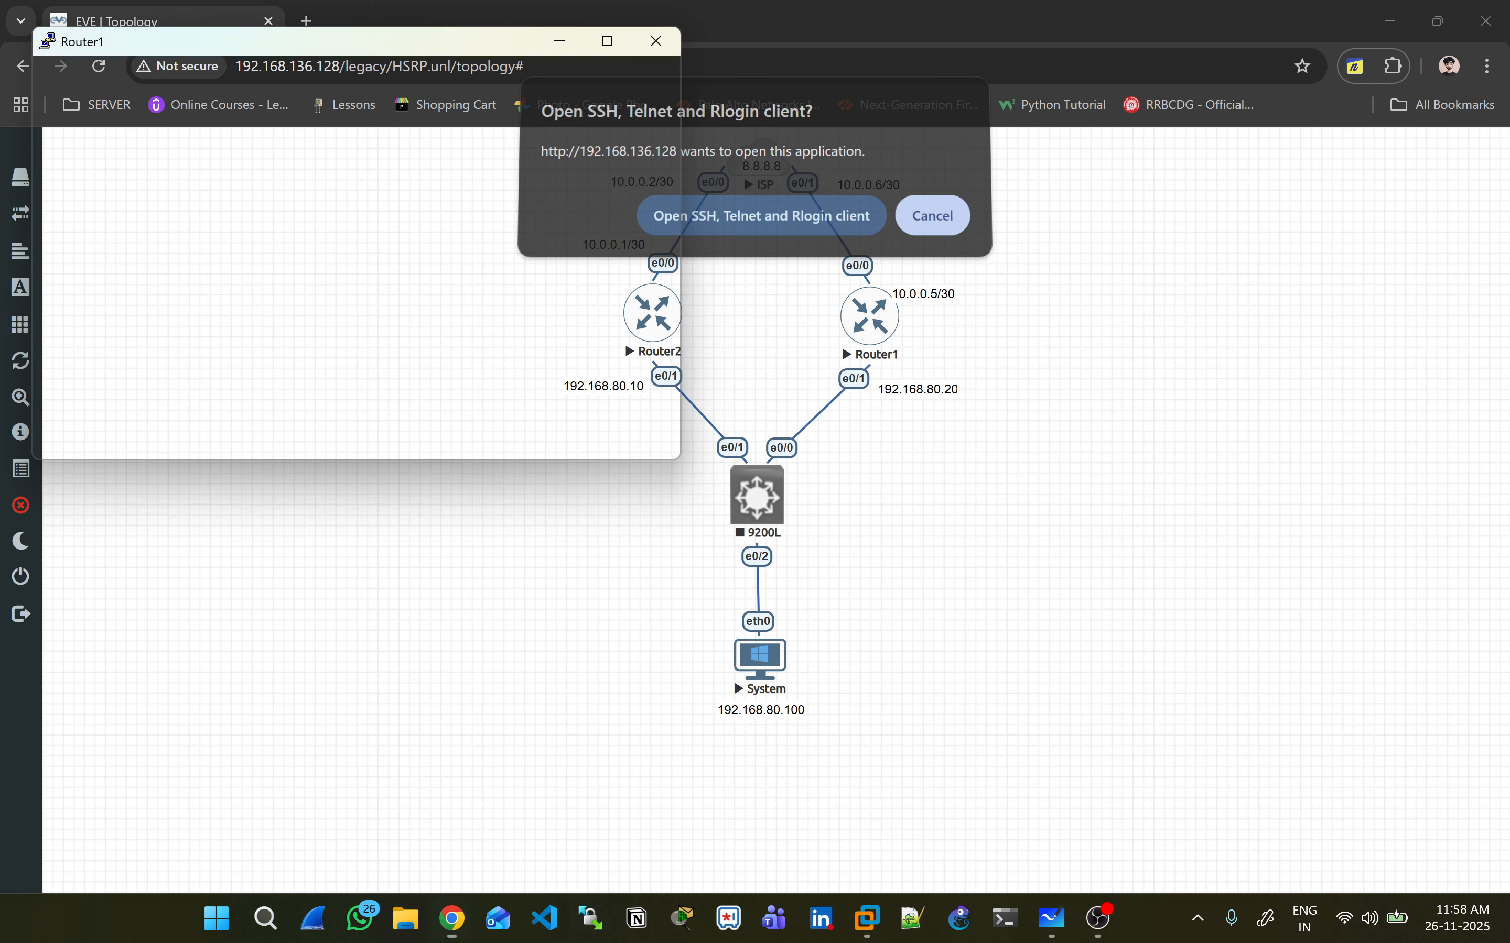
key("Return")
key("Return")
key("Return")
key("Return")
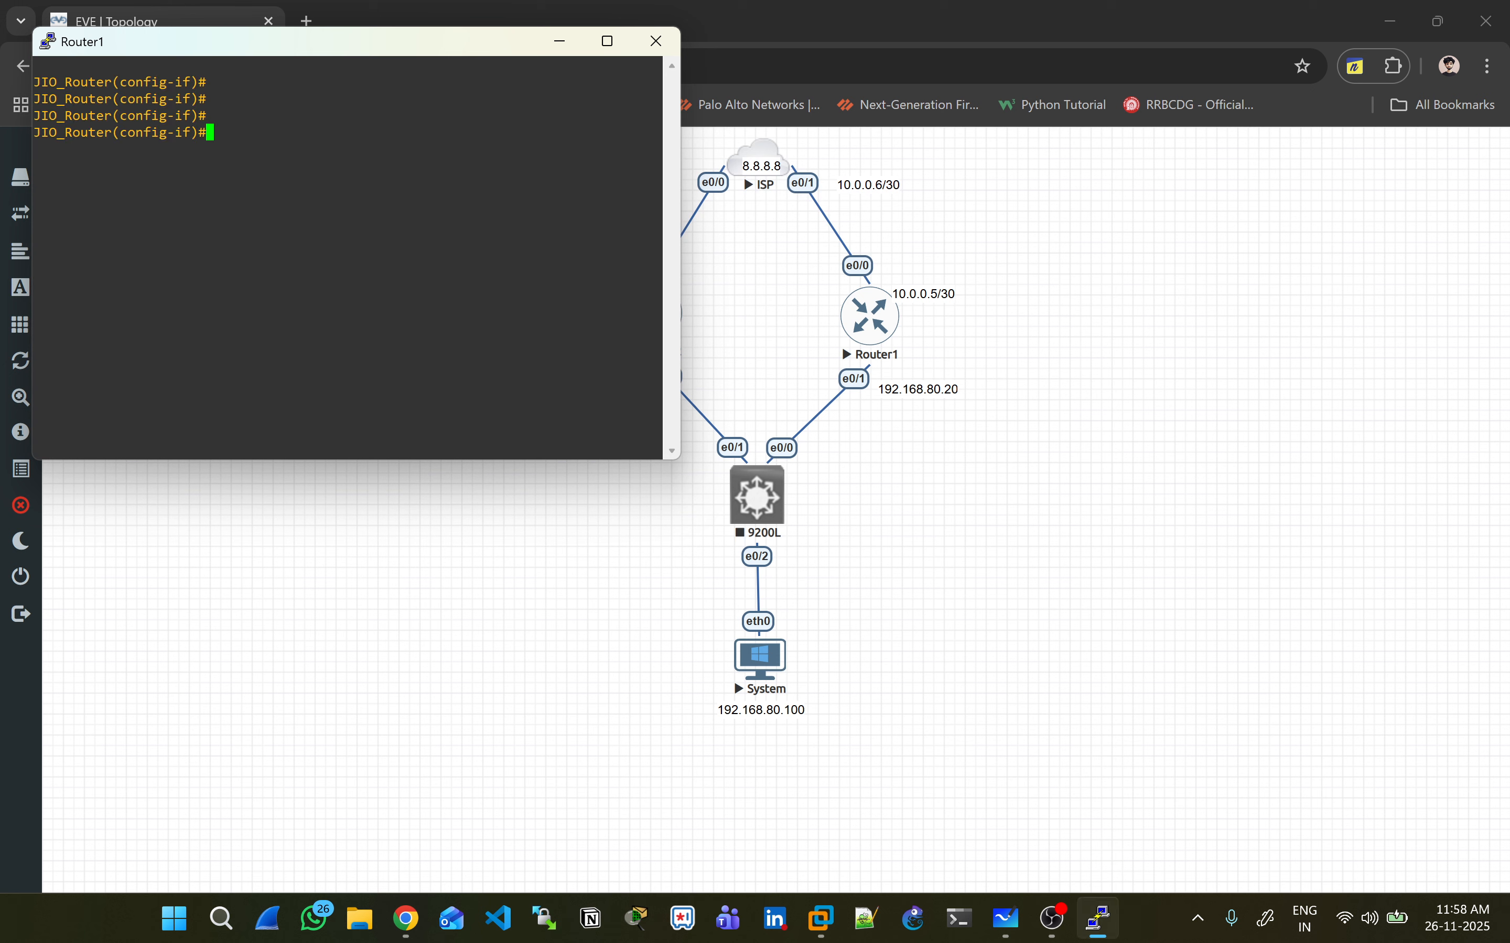
key("ctrl+z")
key("Return")
type("ping 8.8.8.8")
key("Return")
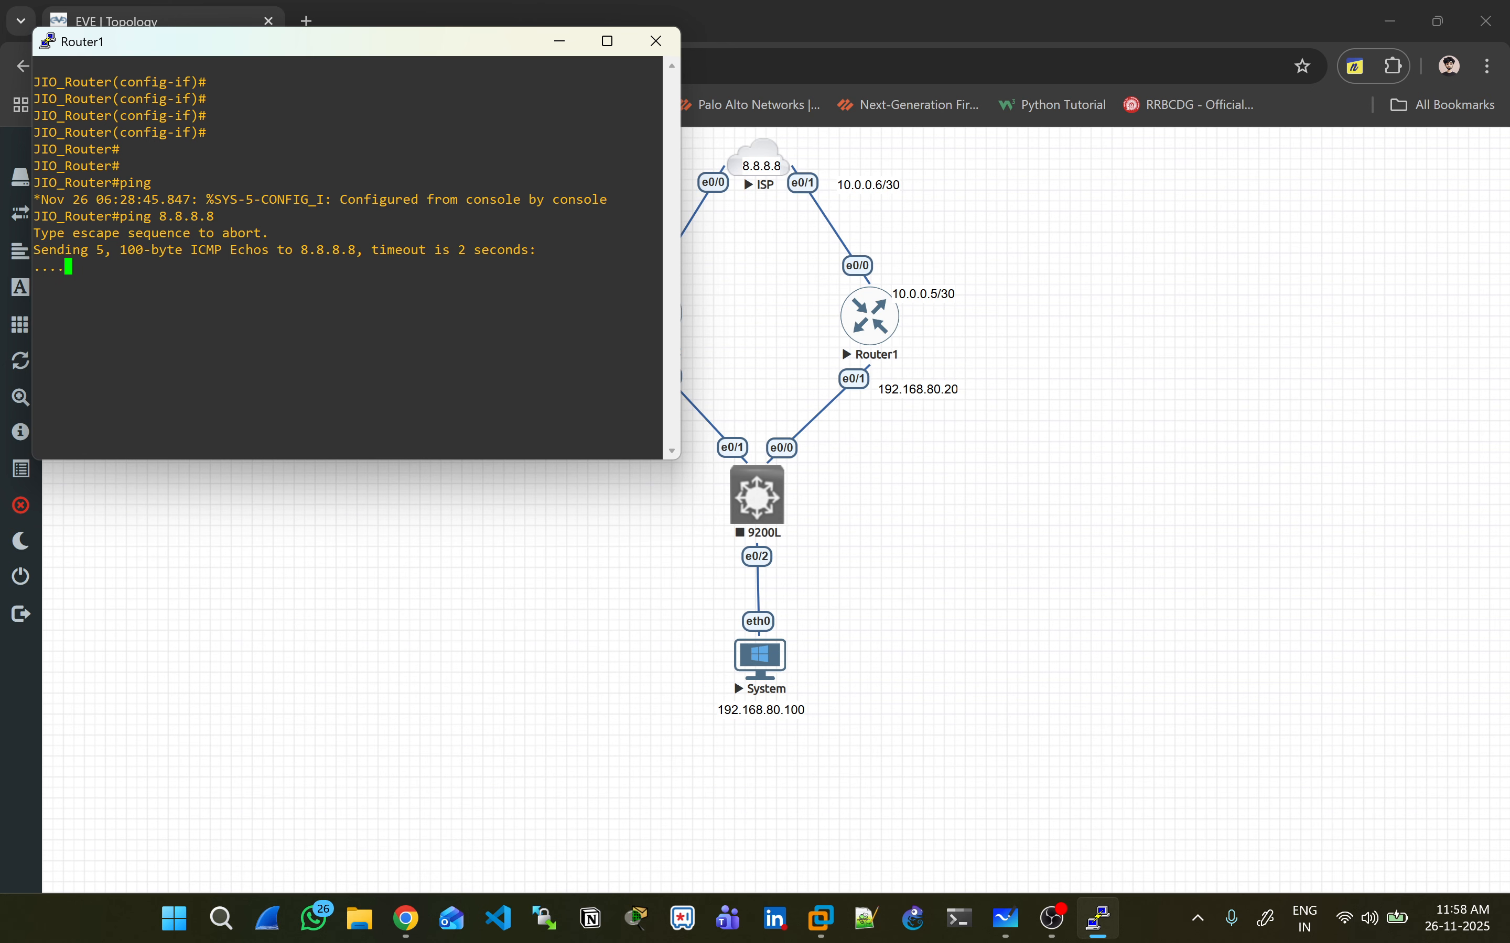
- On Router1, enter configuration mode with conf t and start router ospf 1
left_click_drag(362, 42, 864, 404)
key("Return")
key("Return")
key("Return")
key("Return")
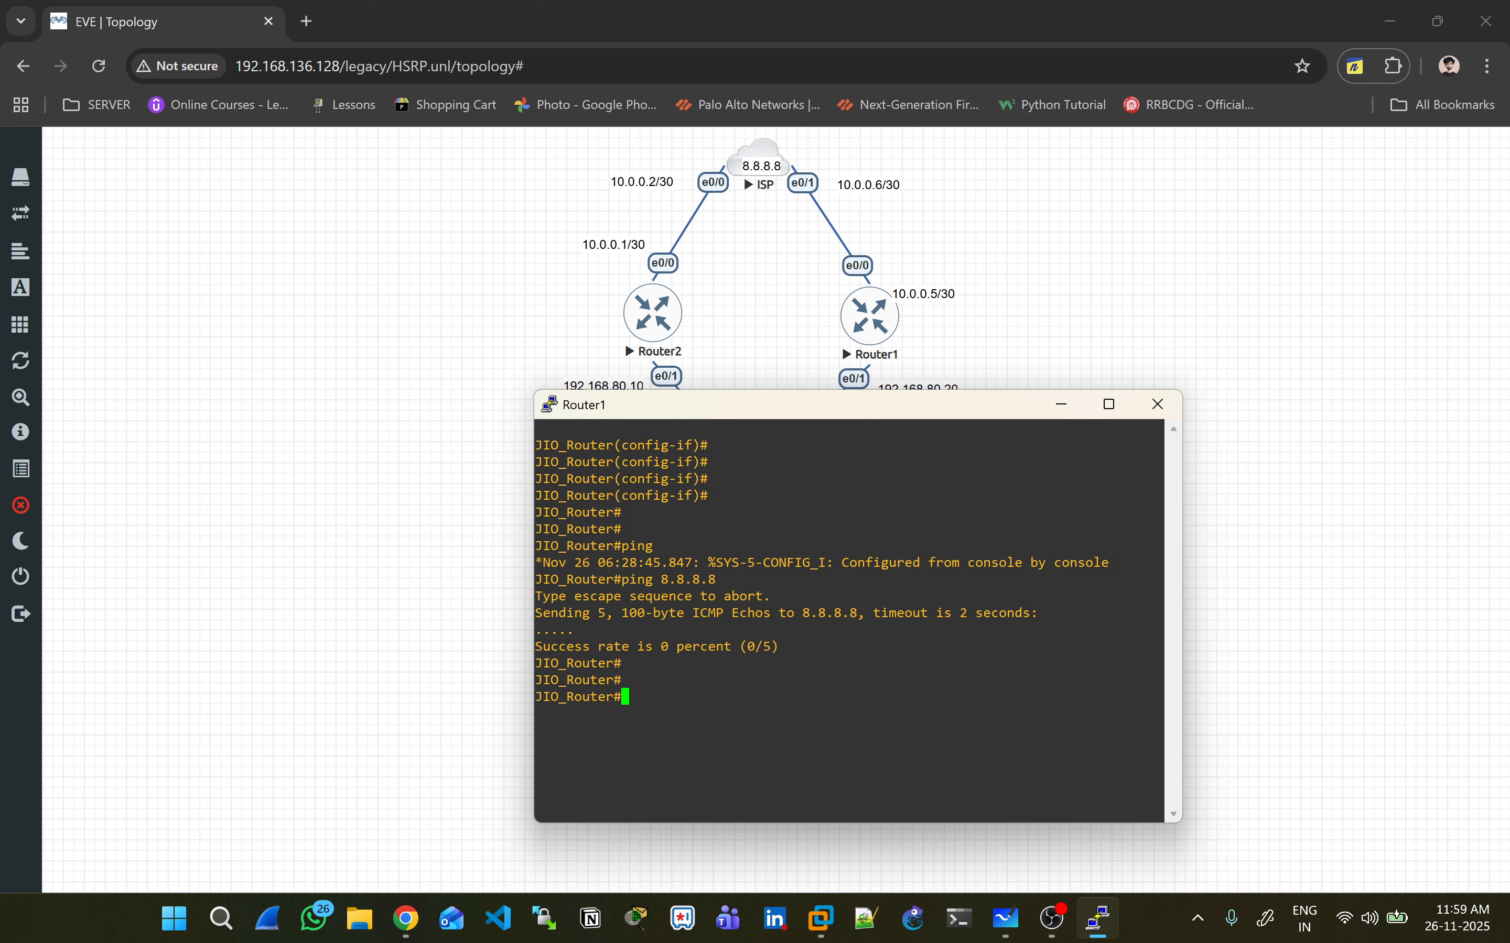
key("Return")
key("Return")
key("Return")
type("cof t")
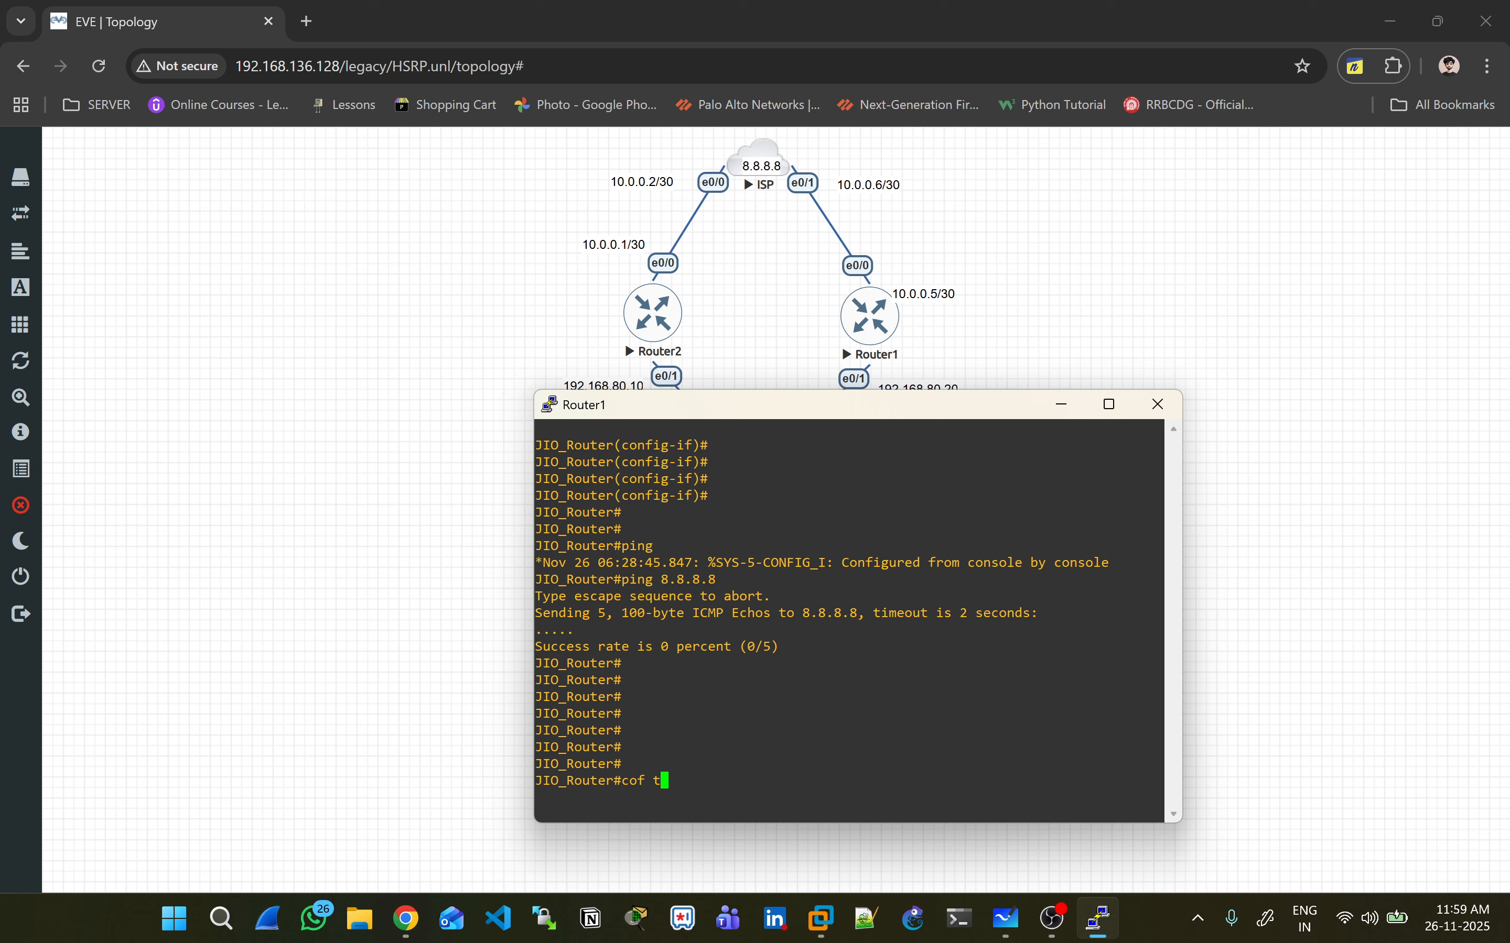
key("Return")
type("conf t")
key("Return")
type("router ospf")
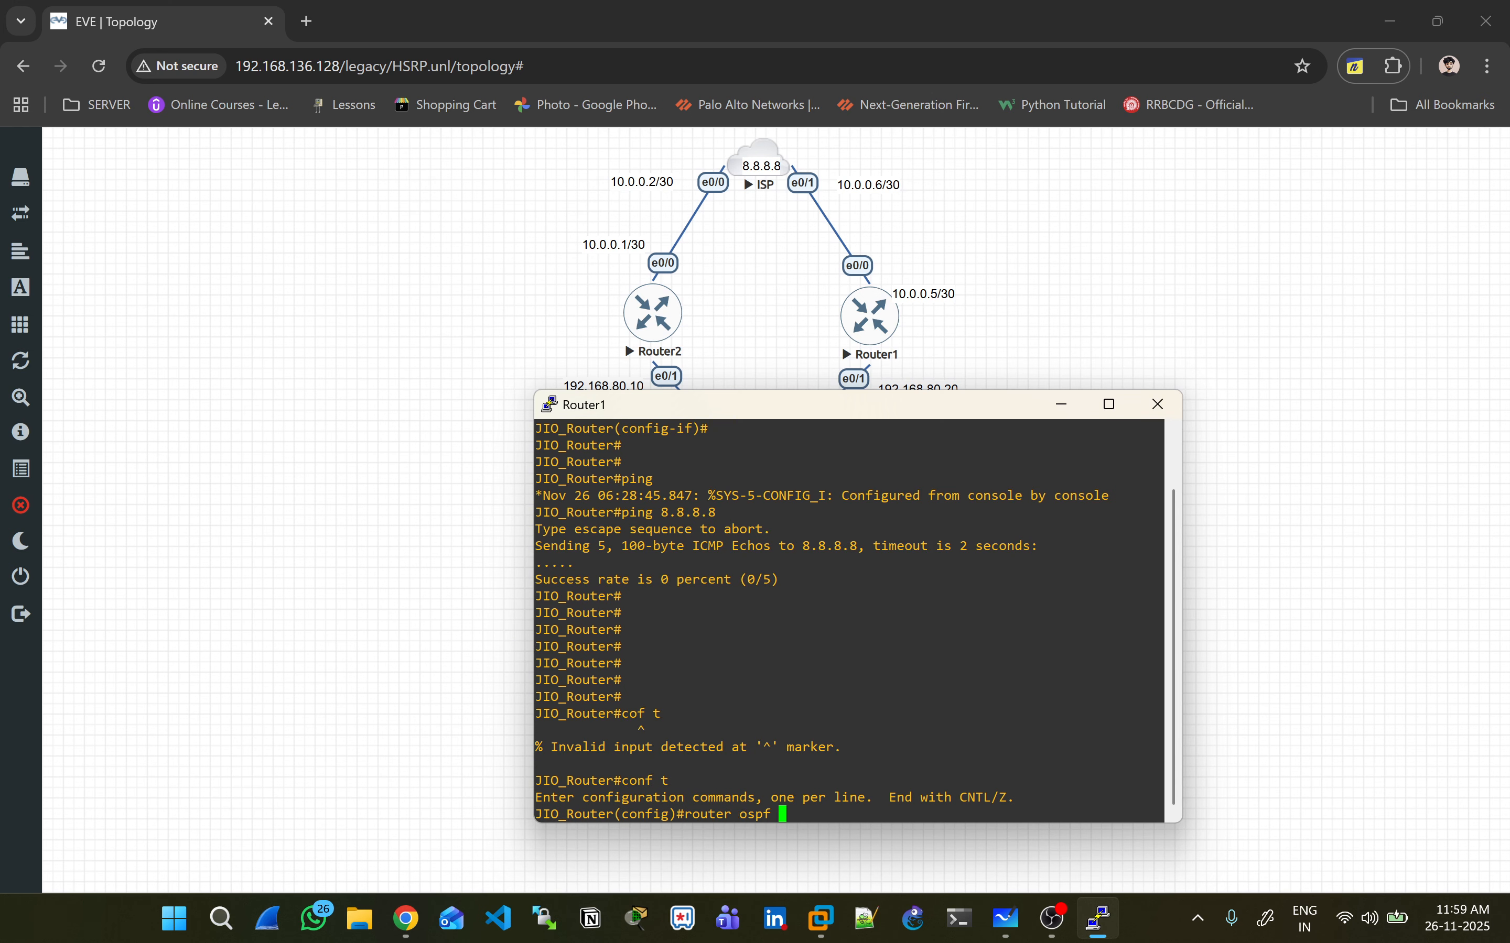
key("BackSpace")
type("ospf 1")
key("Return")
- Advertise network 0.0.0.0 0.0.0.0 in area 0 under OSPF 1
type("net")
key("Tab")
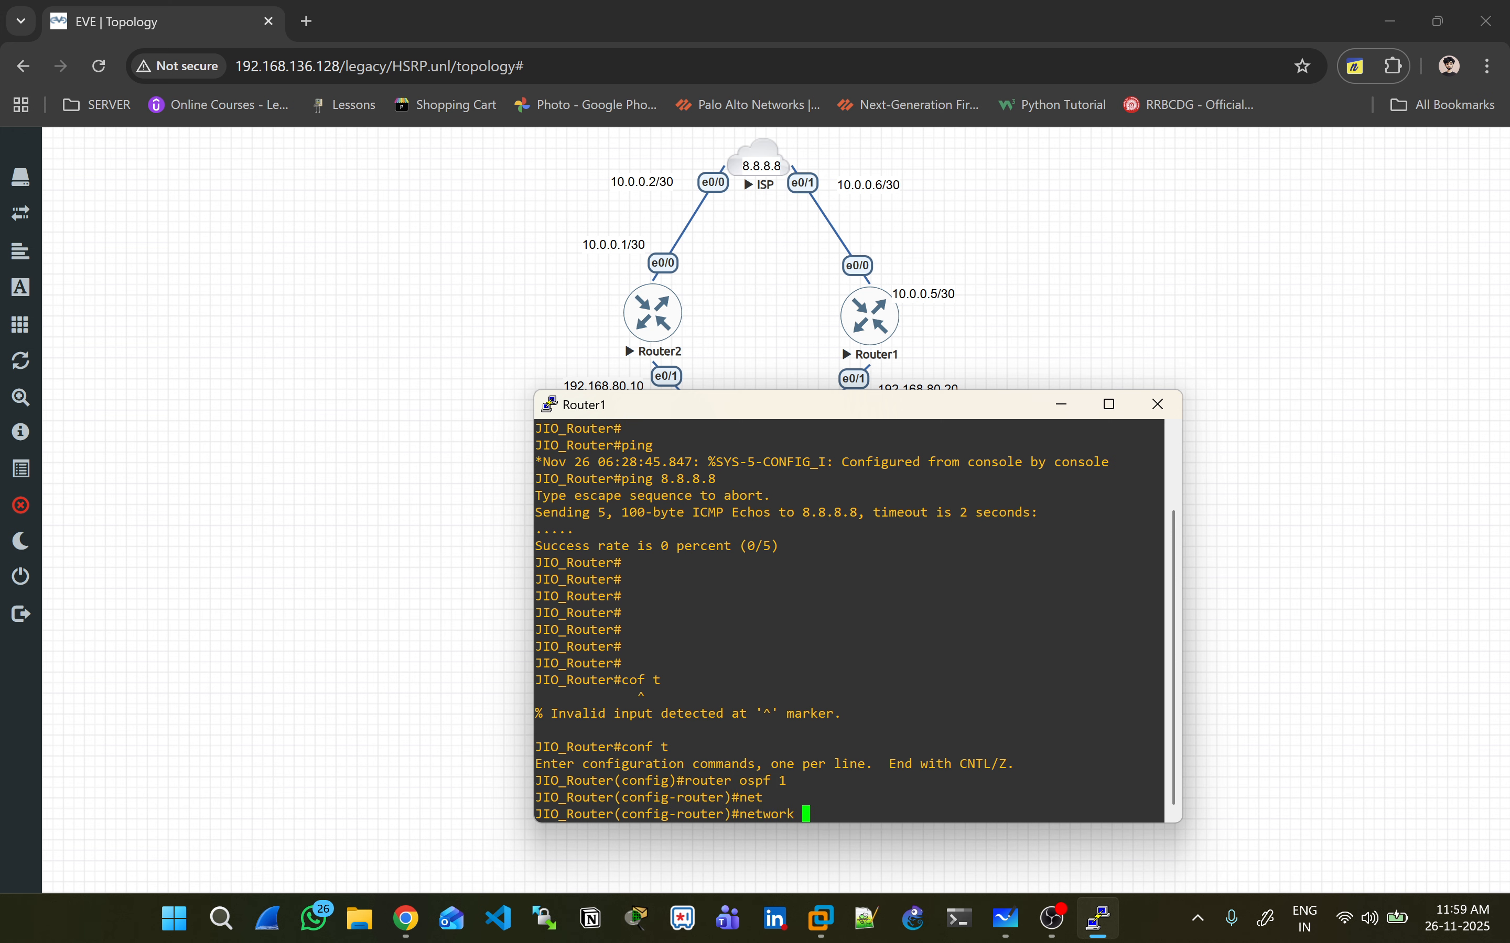
type("0.0.0.0 0.0.0.0 area 0")
key("Return")
key("Return")
key("Return")
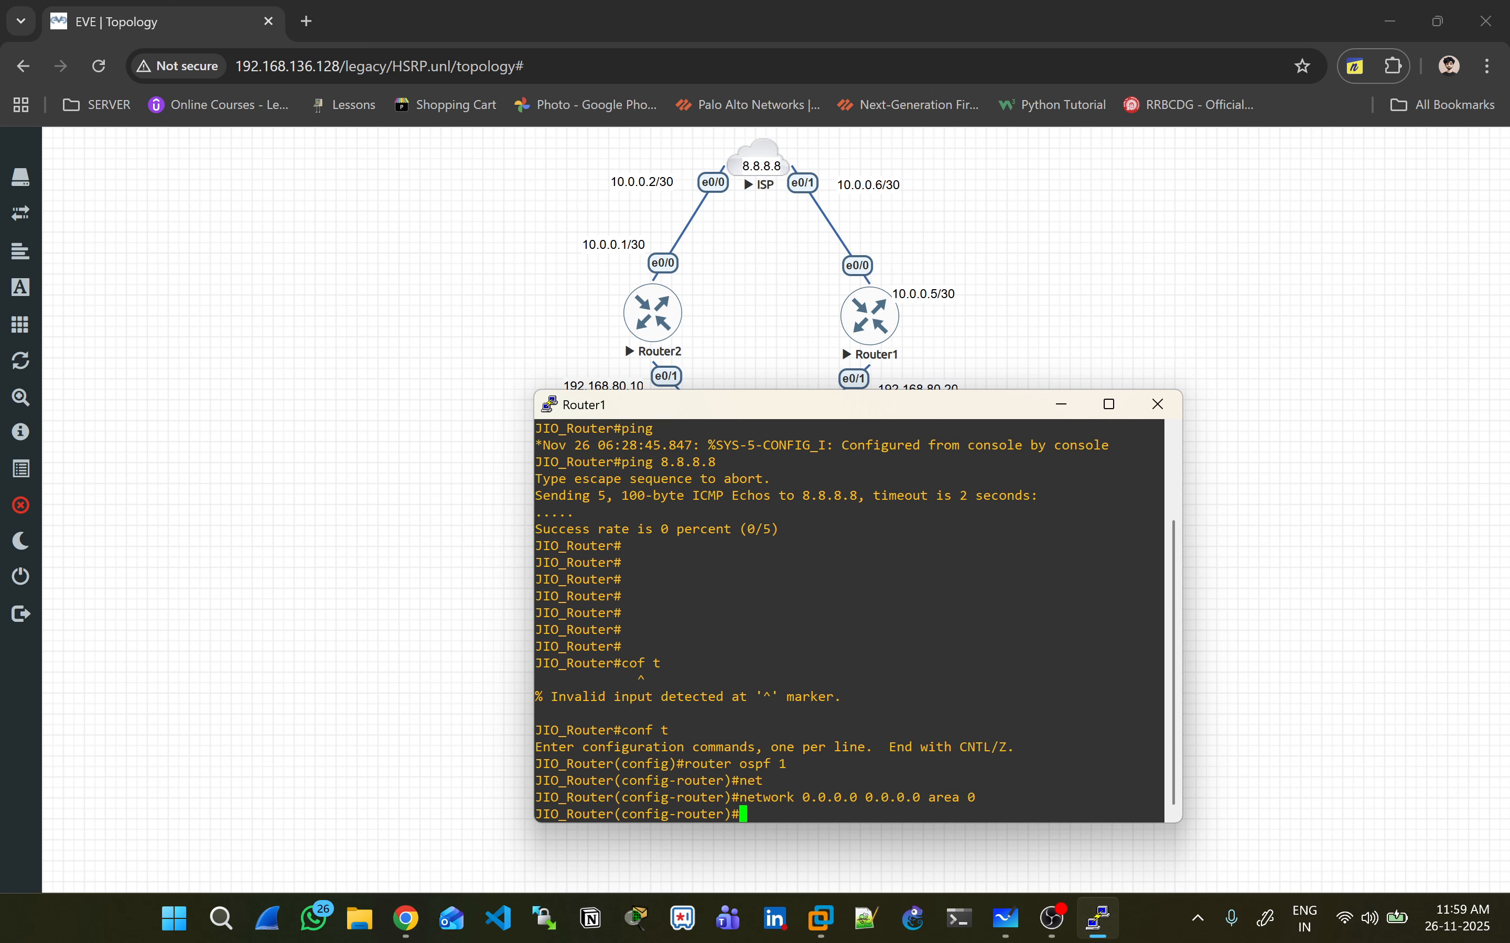
- Close Router1's console session and open Router2's console beside the topology
left_click(1158, 405)
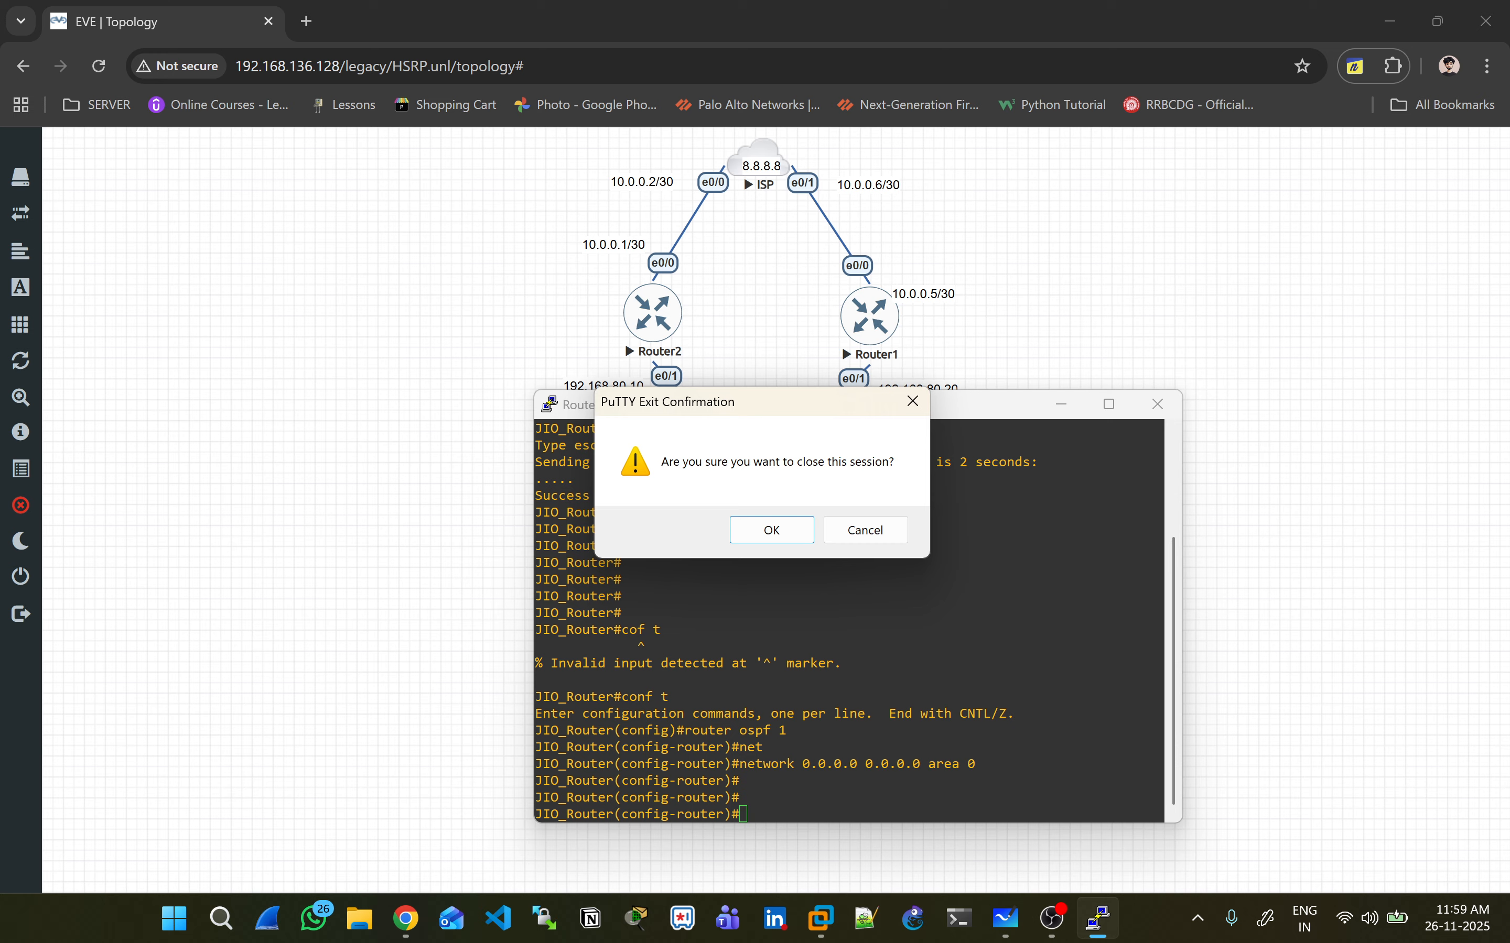
left_click(771, 530)
left_click(653, 314)
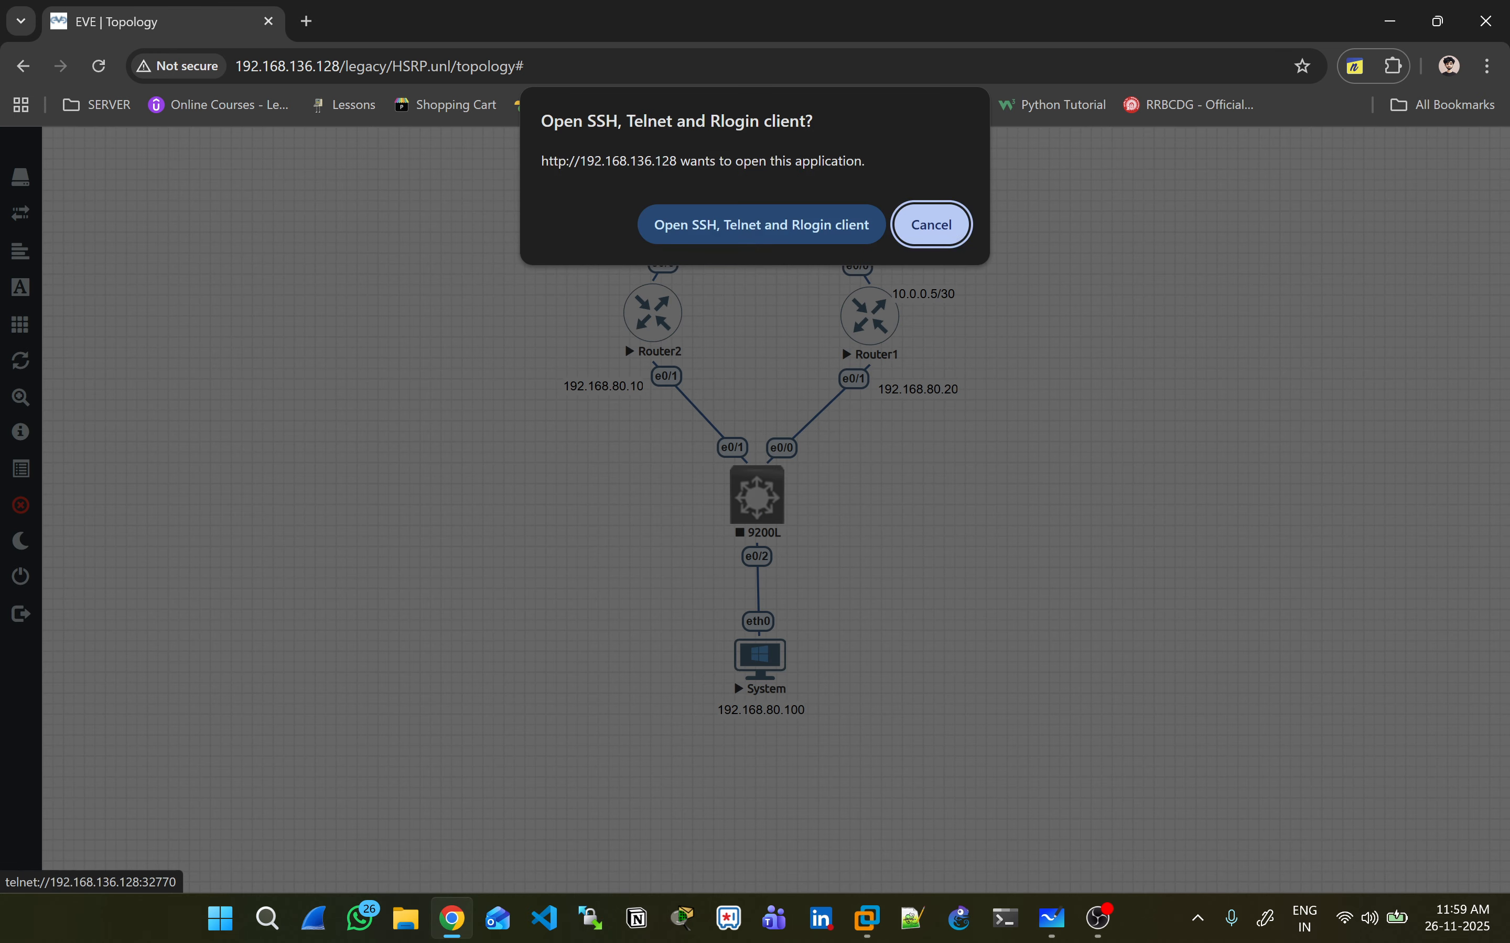
left_click(762, 224)
left_click_drag(539, 67, 1308, 392)
- On Router2, configure router ospf 1 with network 0.0.0.0 0.0.0.0 area 0, then close the console
key("Return")
key("Return")
key("Return")
key("Return")
key("Return")
type("r")
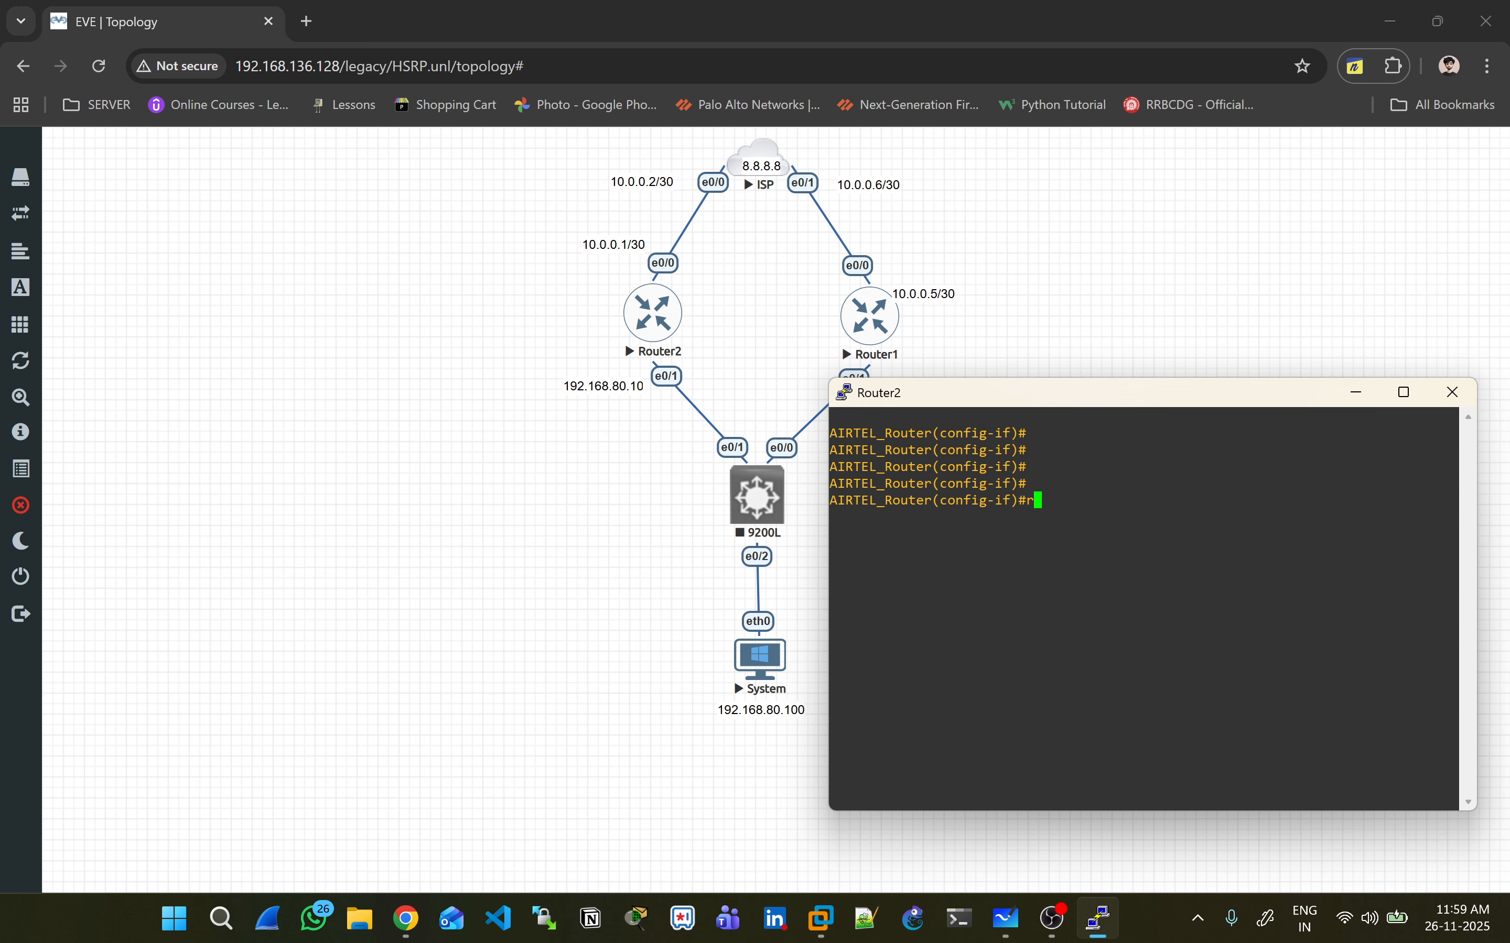
type("outer ospf 1")
key("Return")
type("net")
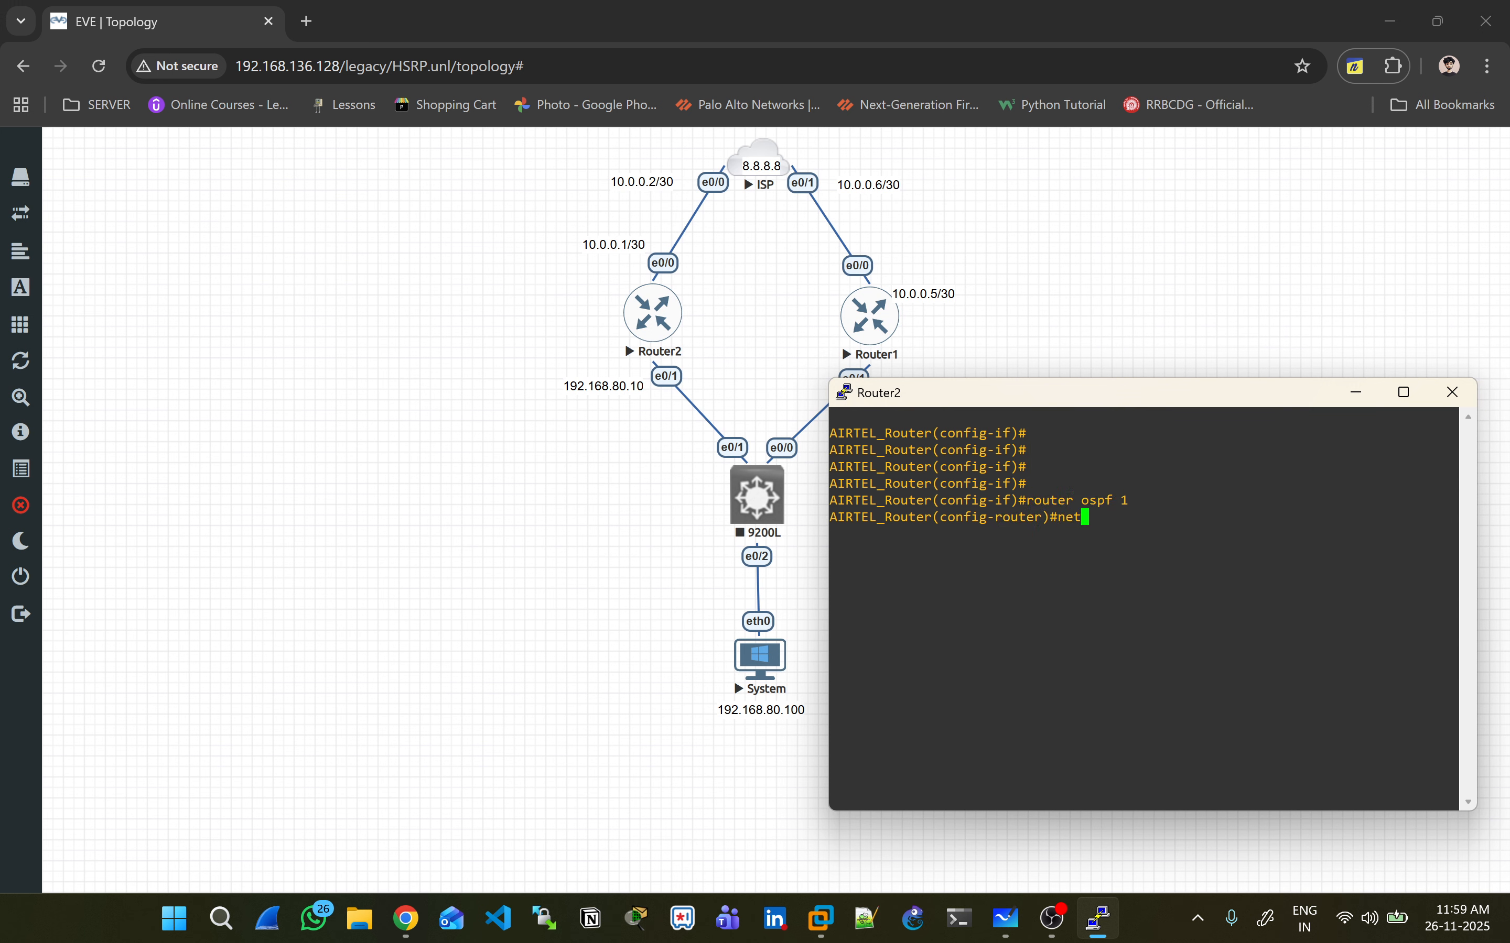
key("Tab")
type("0.0.0.0 0.0")
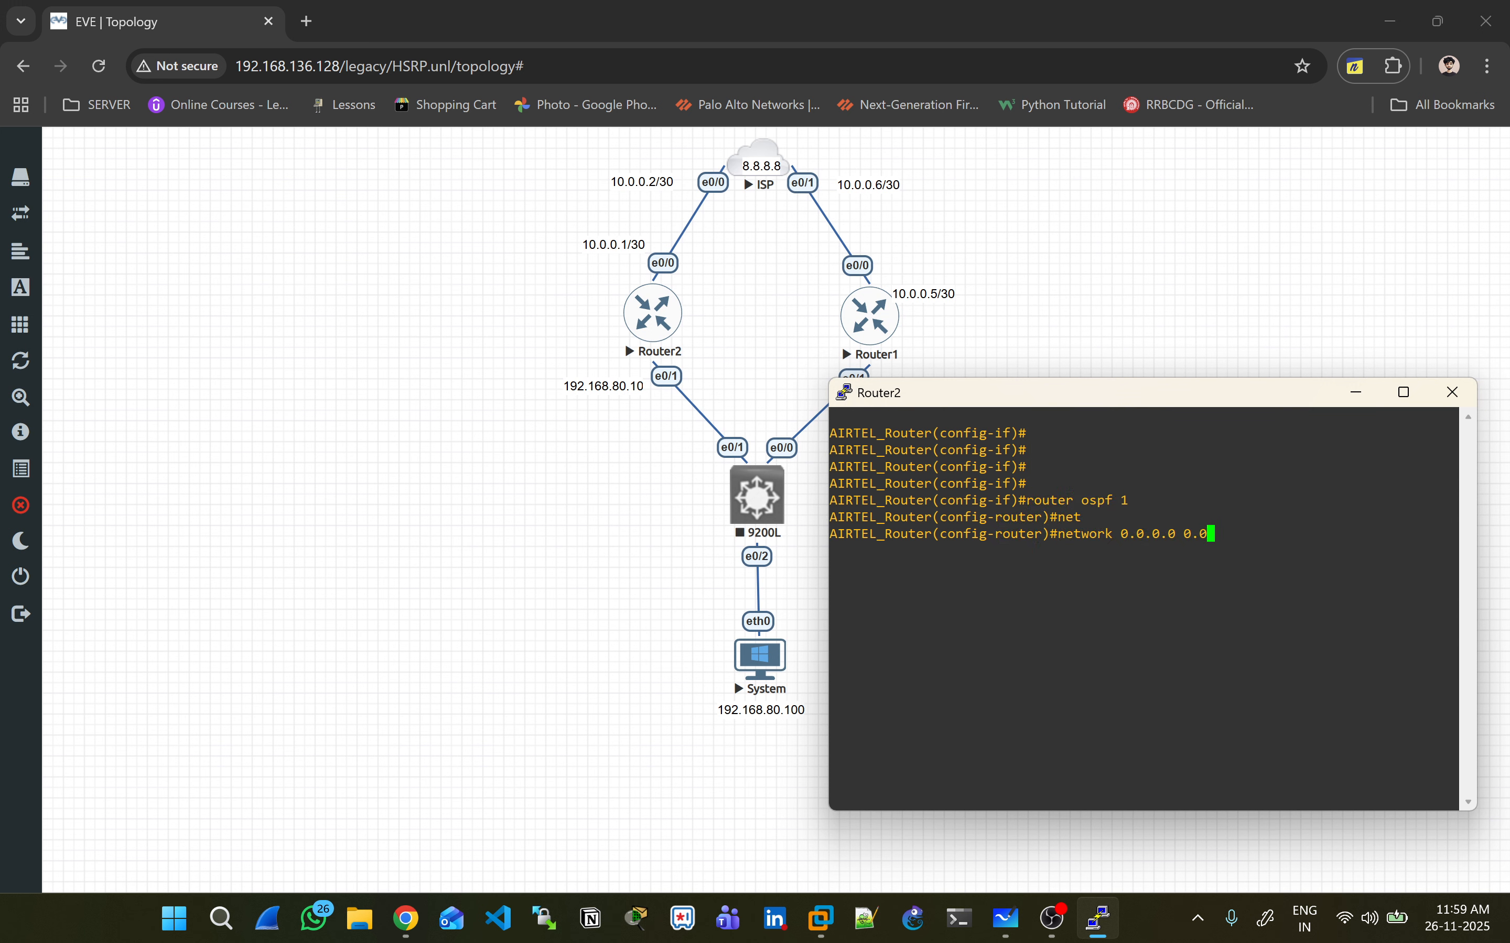
type(".0.0 area 0")
key("Return")
key("Return")
left_click(1452, 392)
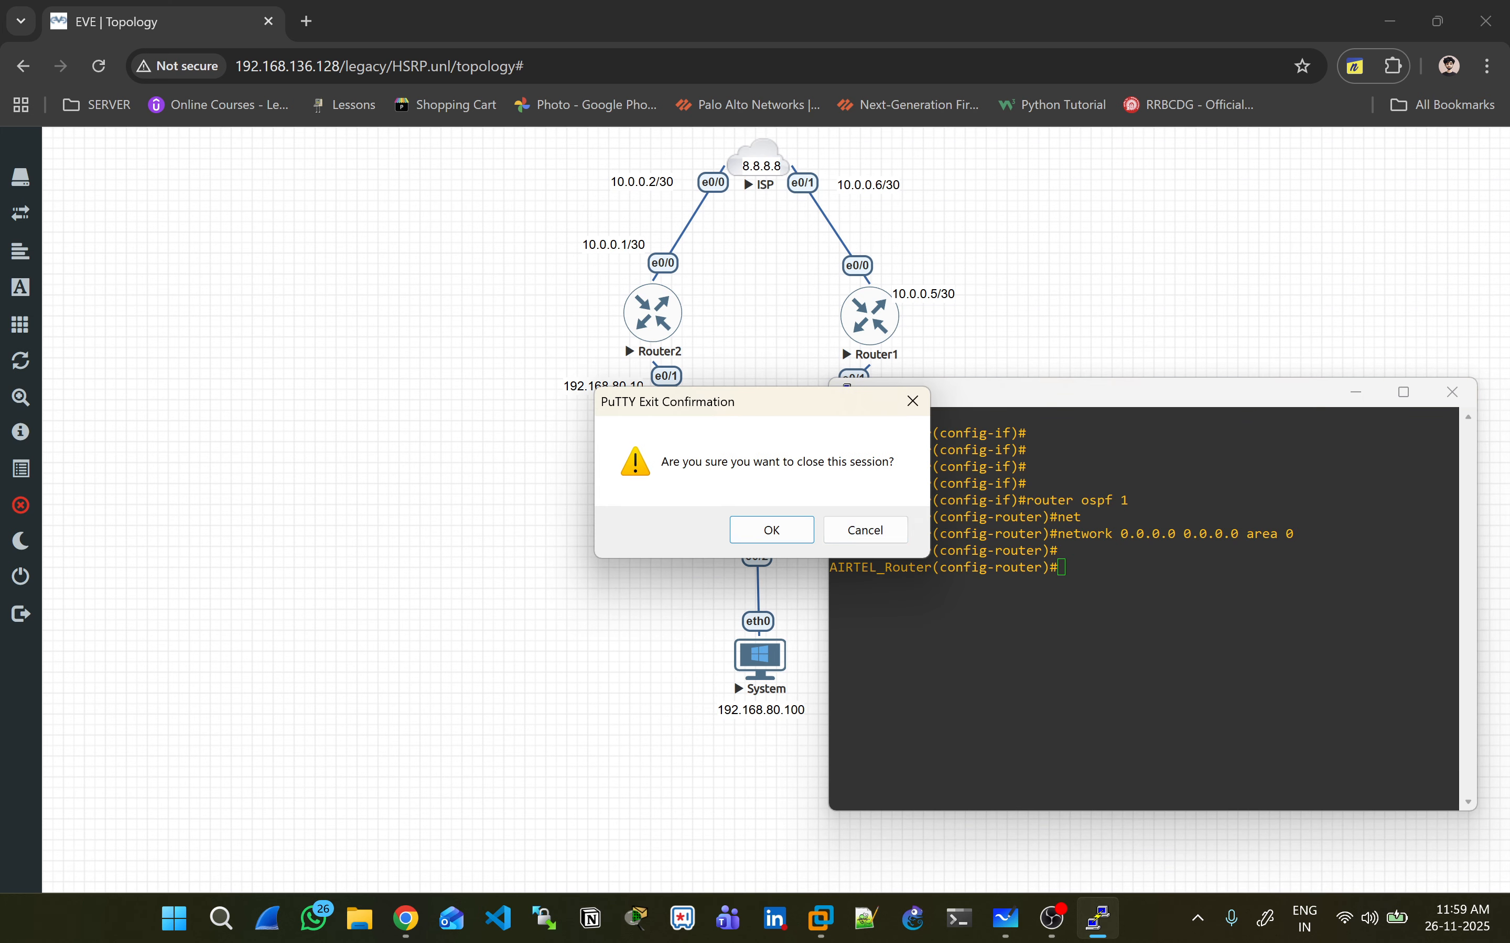
left_click(772, 530)
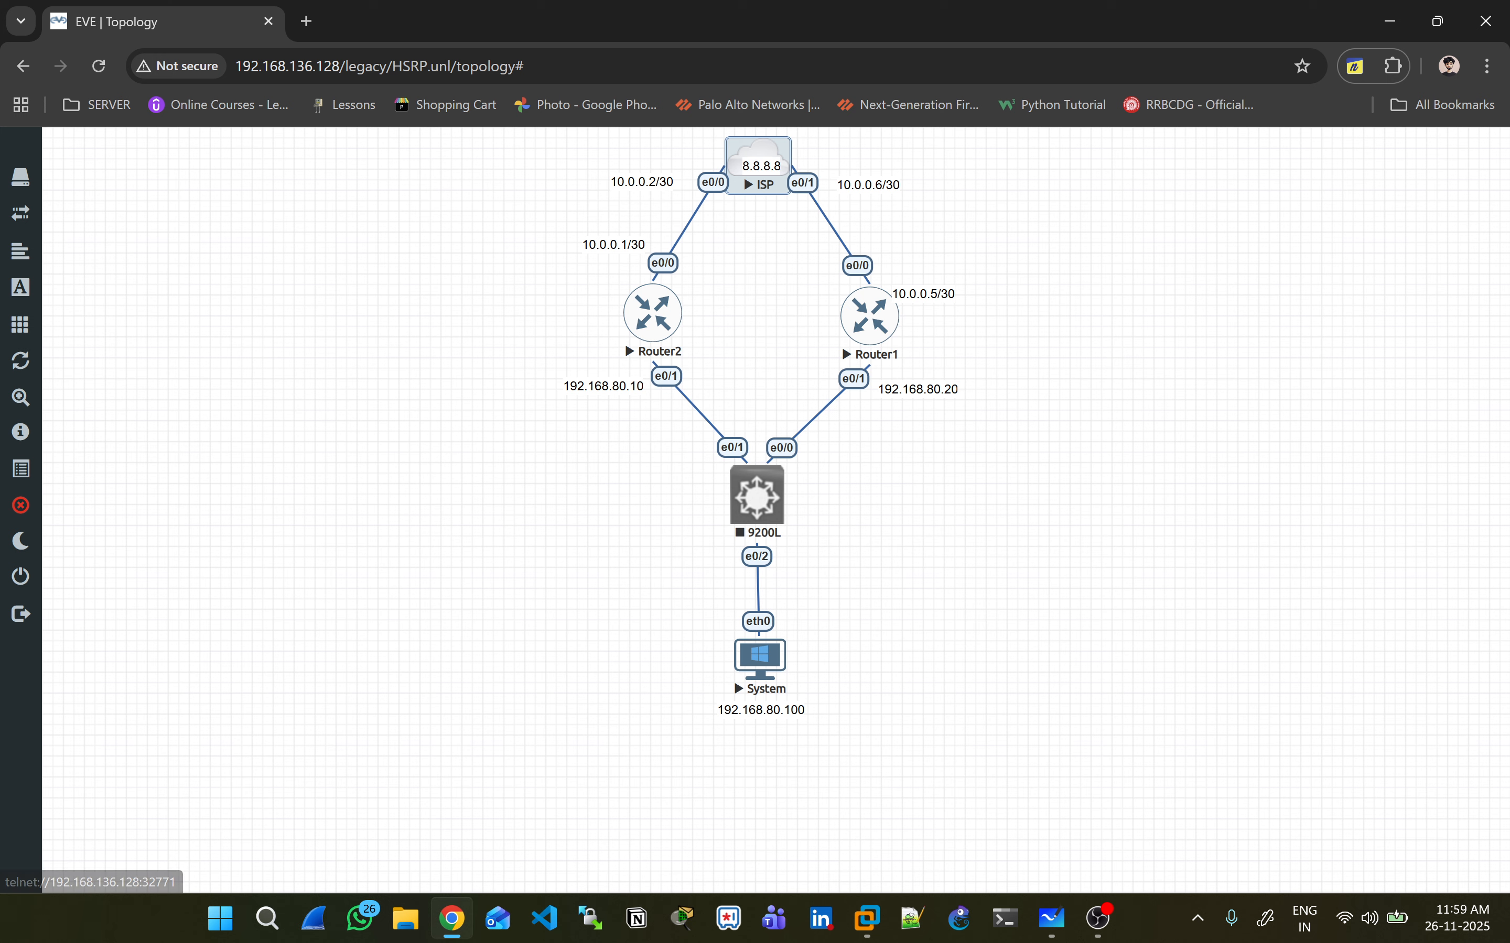
- Open the ISP console and configure router ospf 1 with network 0.0.0.0 0.0.0.0 area 0
left_click(869, 316)
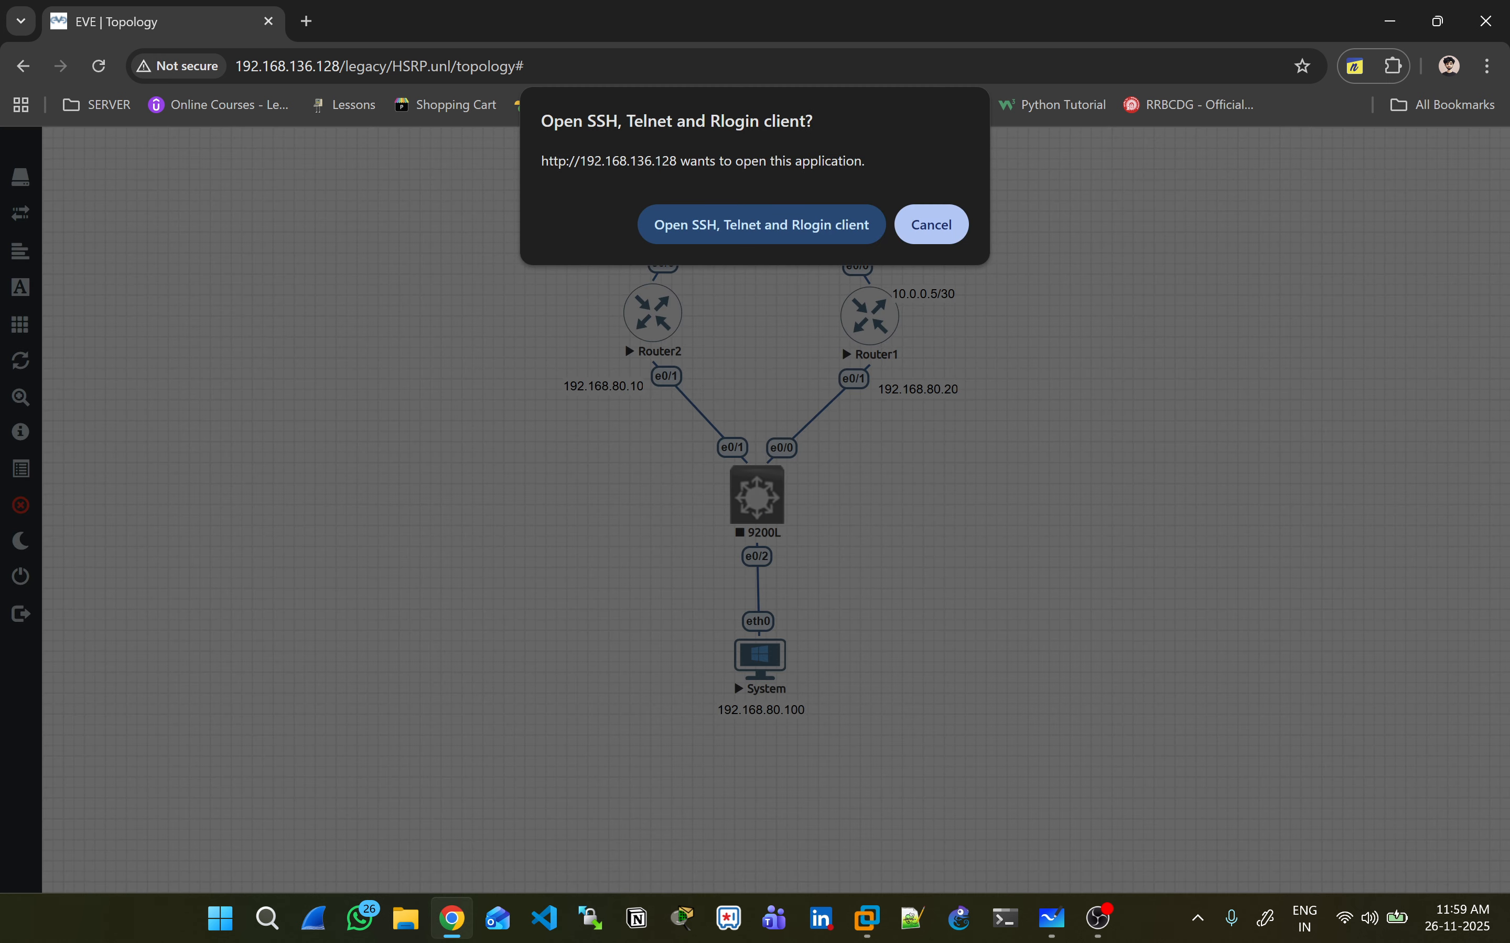
left_click(761, 223)
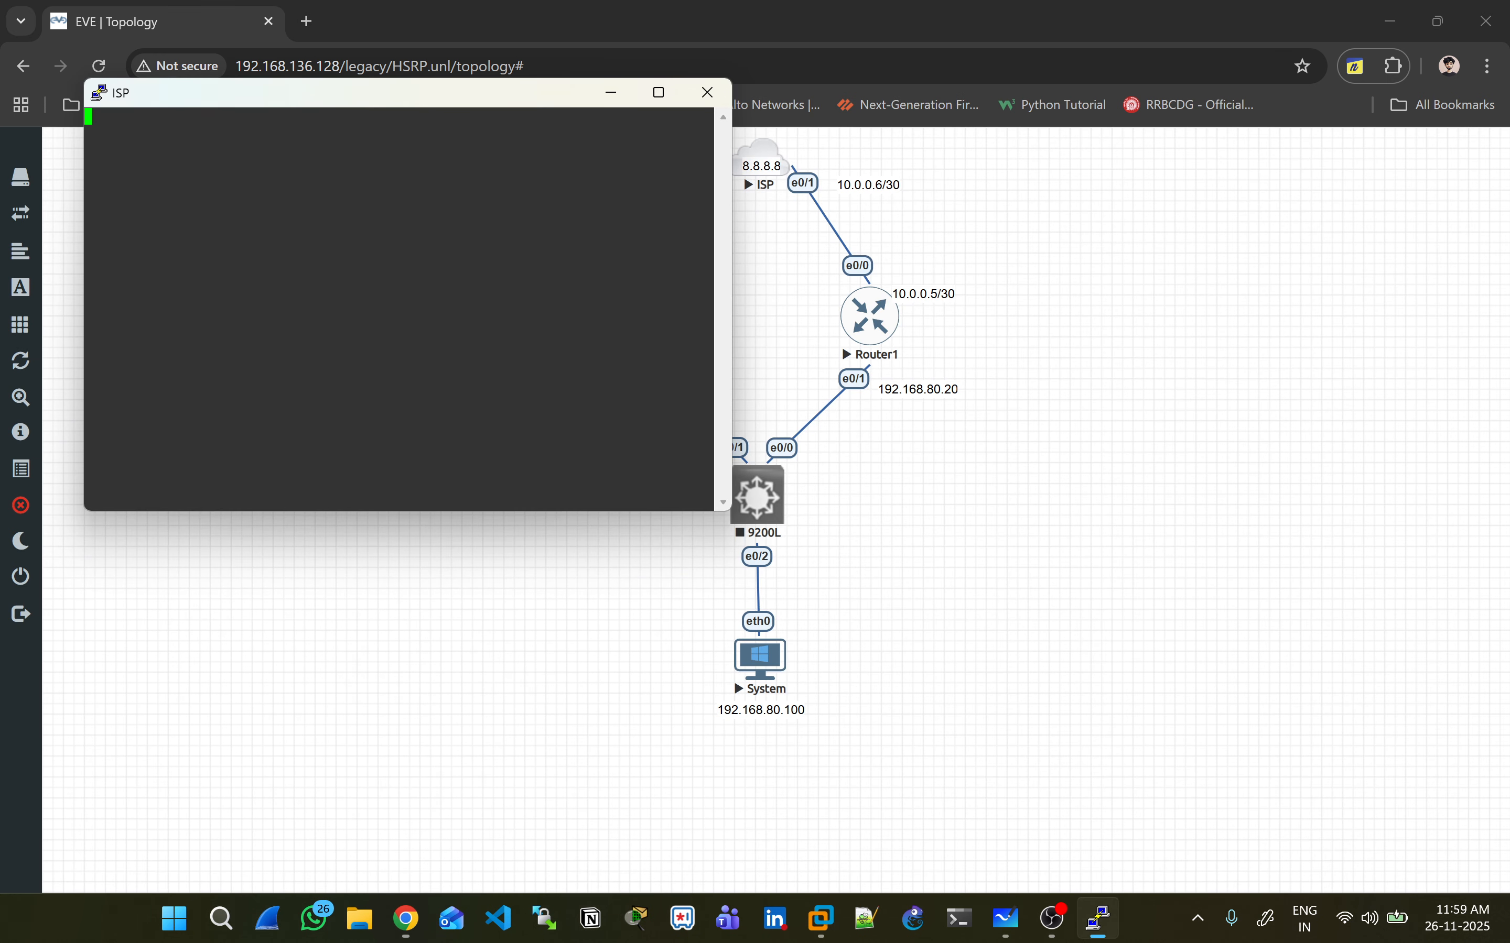
key("Return")
key("Return")
key("Return")
key("Return")
key("Return")
type("rote")
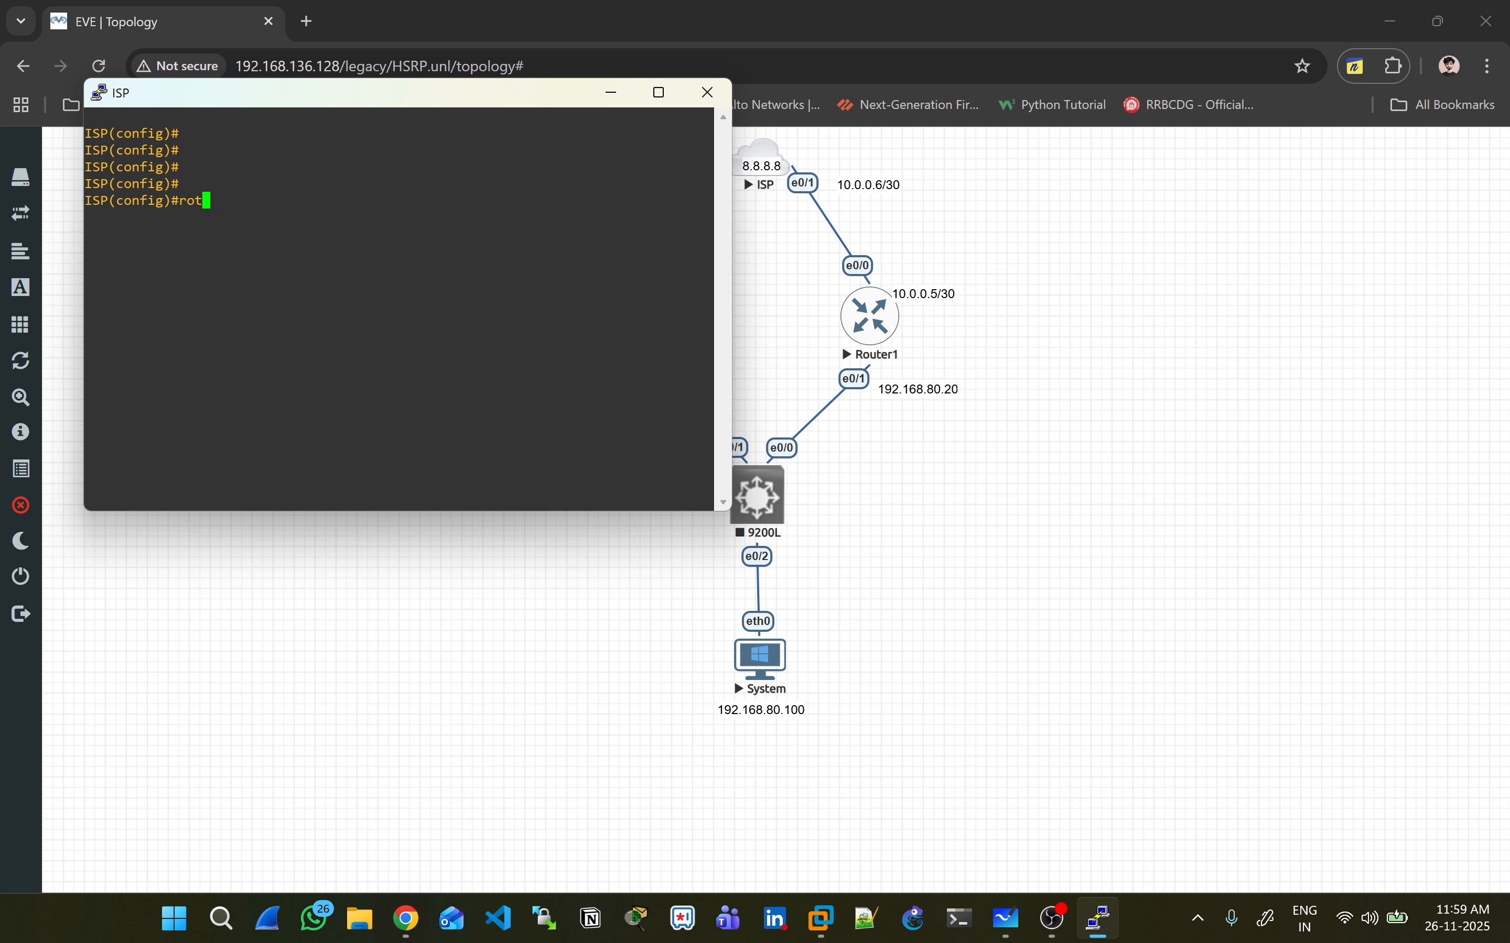
key("BackSpace")
key("BackSpace")
type("uter ospf 1")
key("Return")
type("net")
key("Tab")
type("0.0")
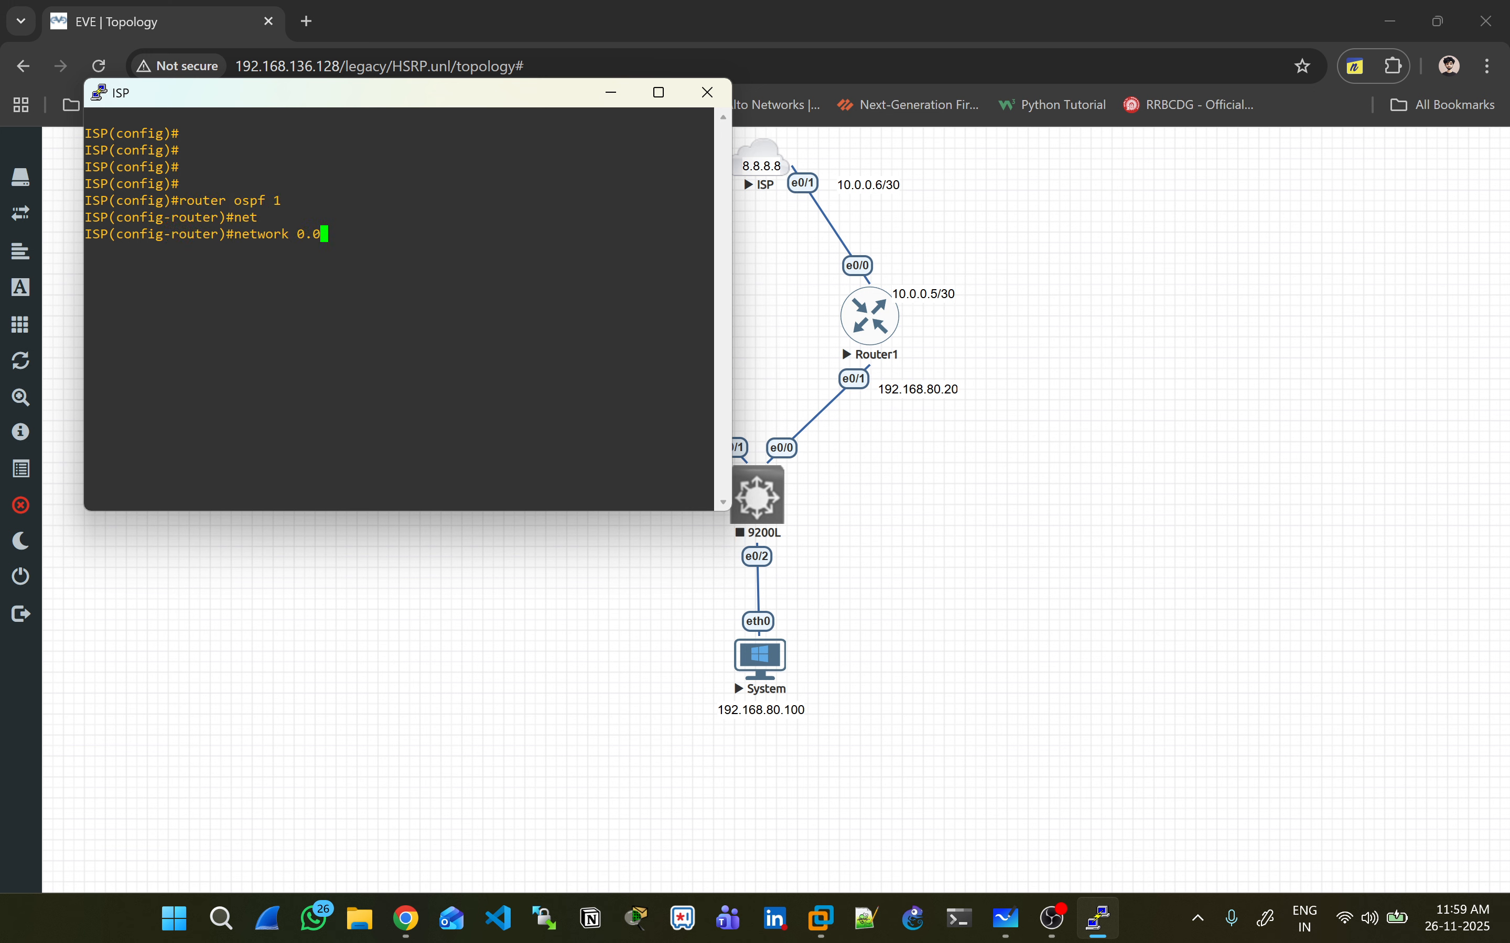
type(".0.0 0.0.0.0 area 0")
key("Return")
- Check the ISP router's neighbors twice with sh ip ospf neighbor, then close its console
key("Return")
key("Return")
key("Return")
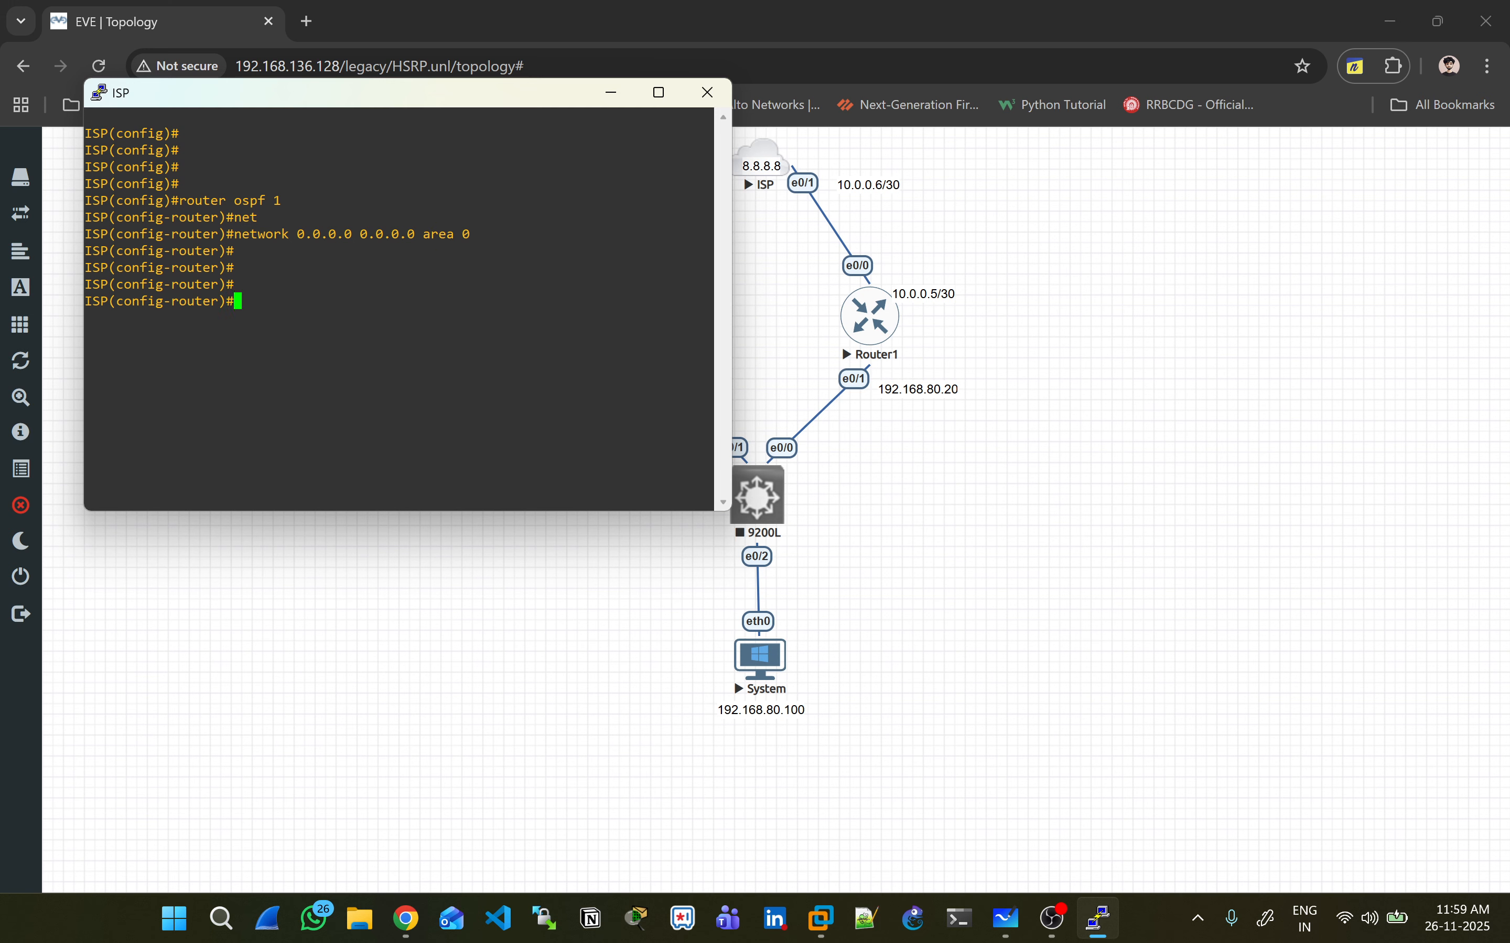
key("ctrl+z")
key("Return")
type("sh ip ospf ne")
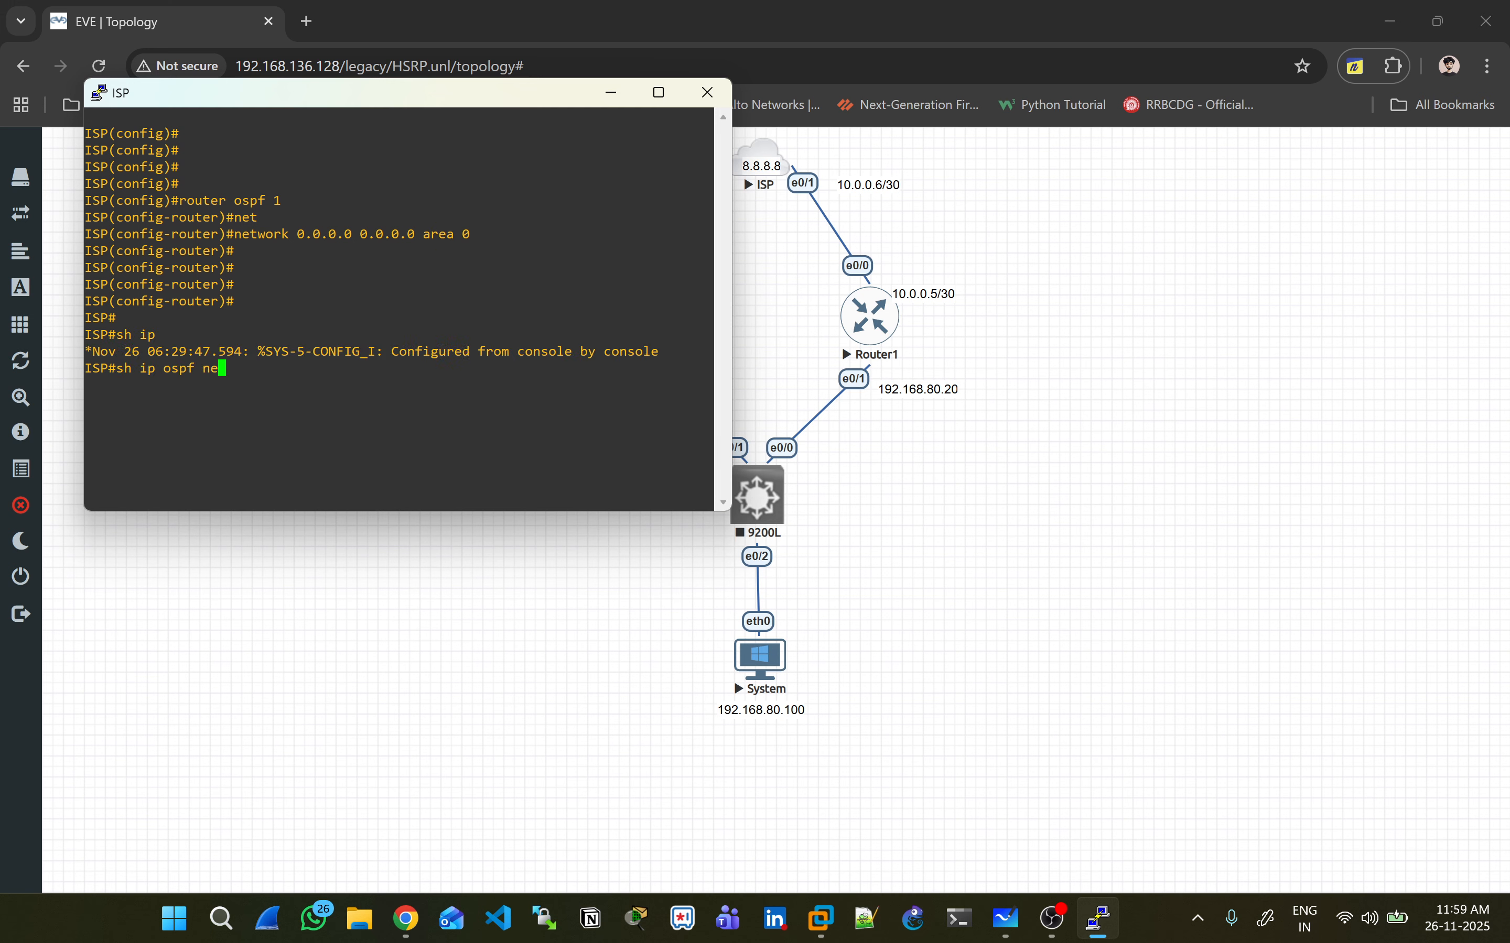
key("Tab")
key("Return")
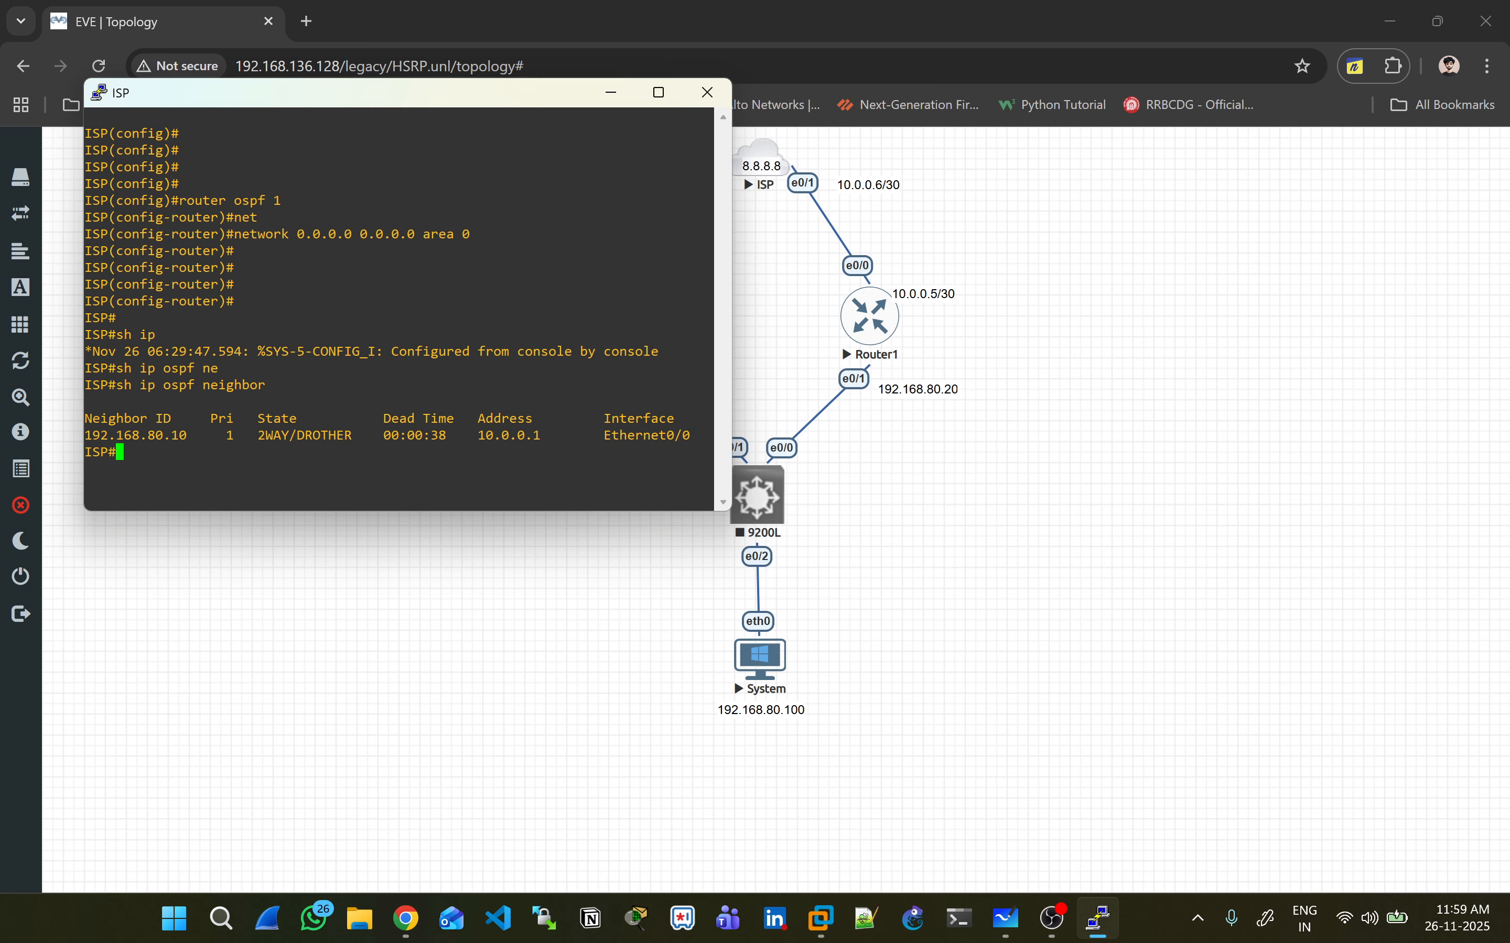
key("Up")
key("Return")
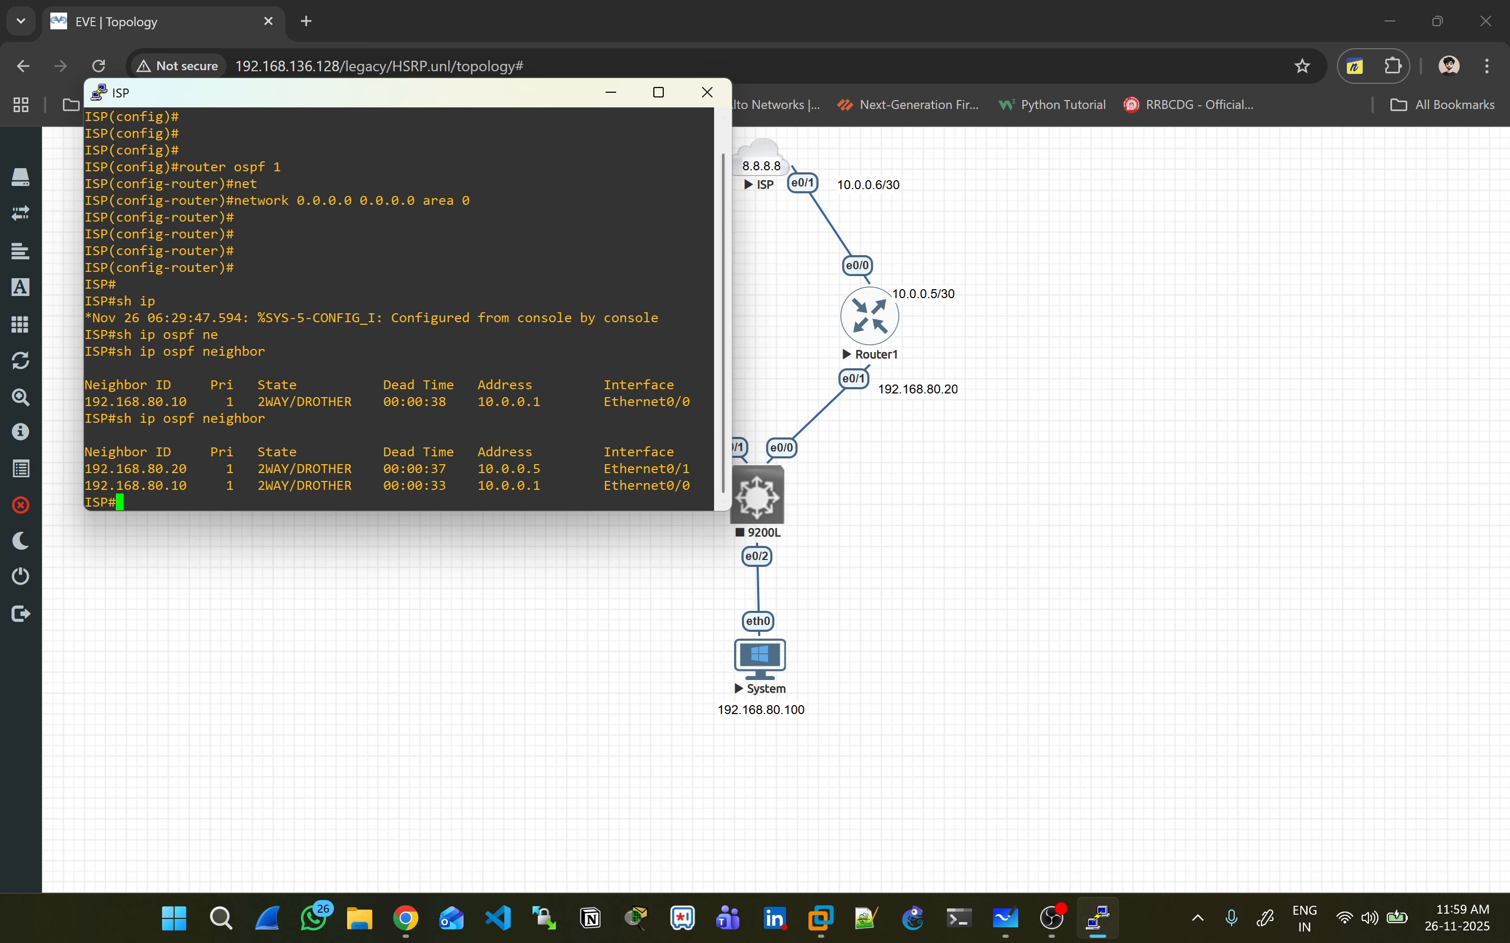
left_click(707, 92)
left_click(772, 529)
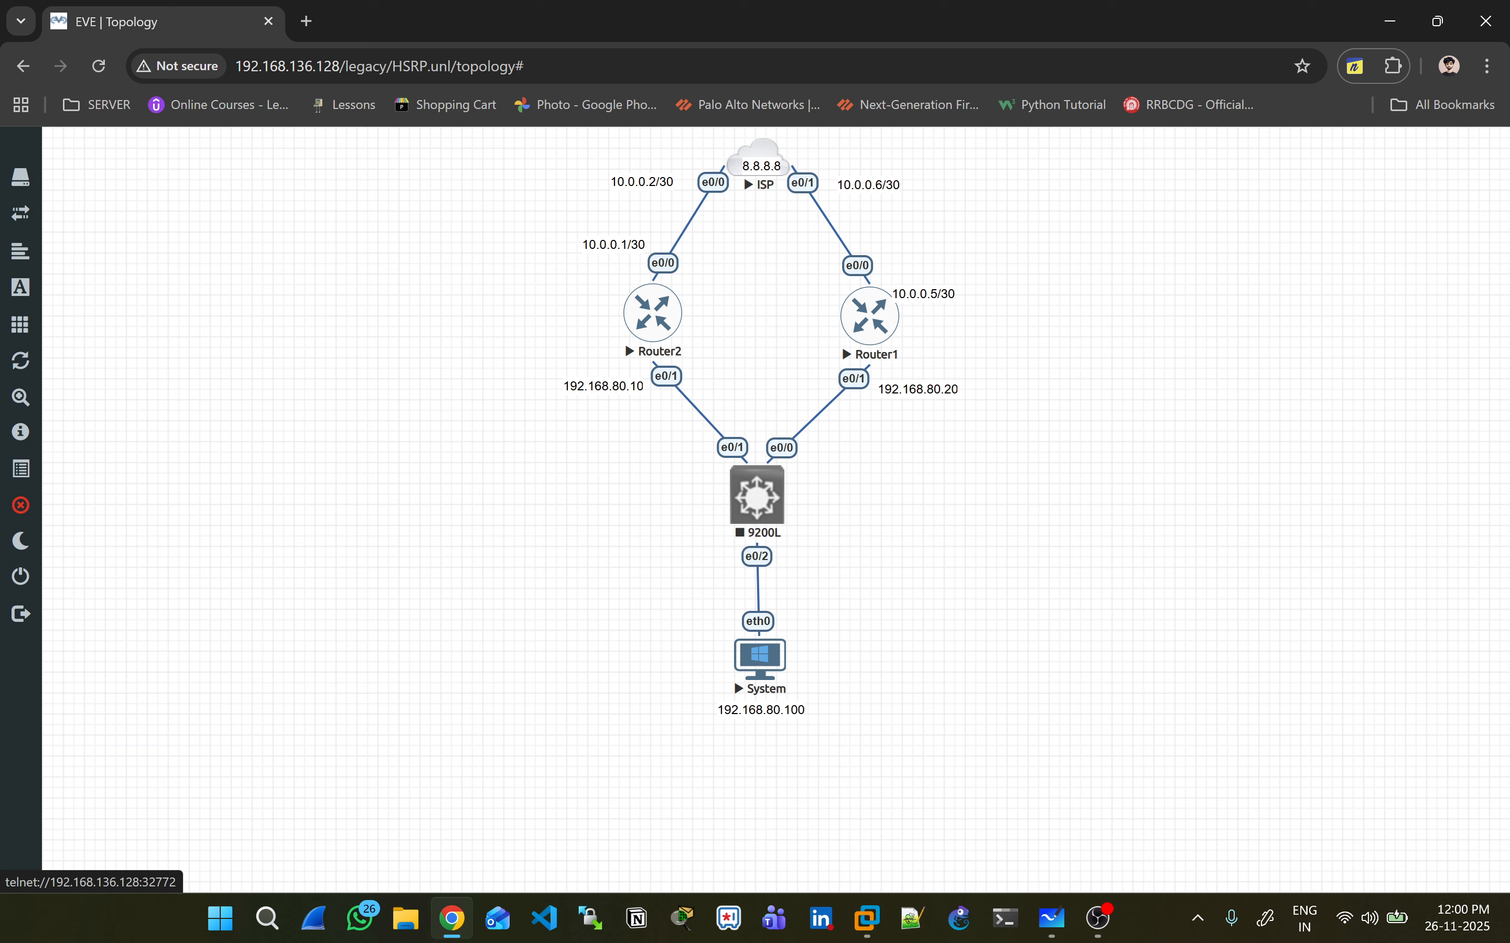
- Start the 9200L switch, then reopen Router2's console at the privileged prompt
right_click(756, 507)
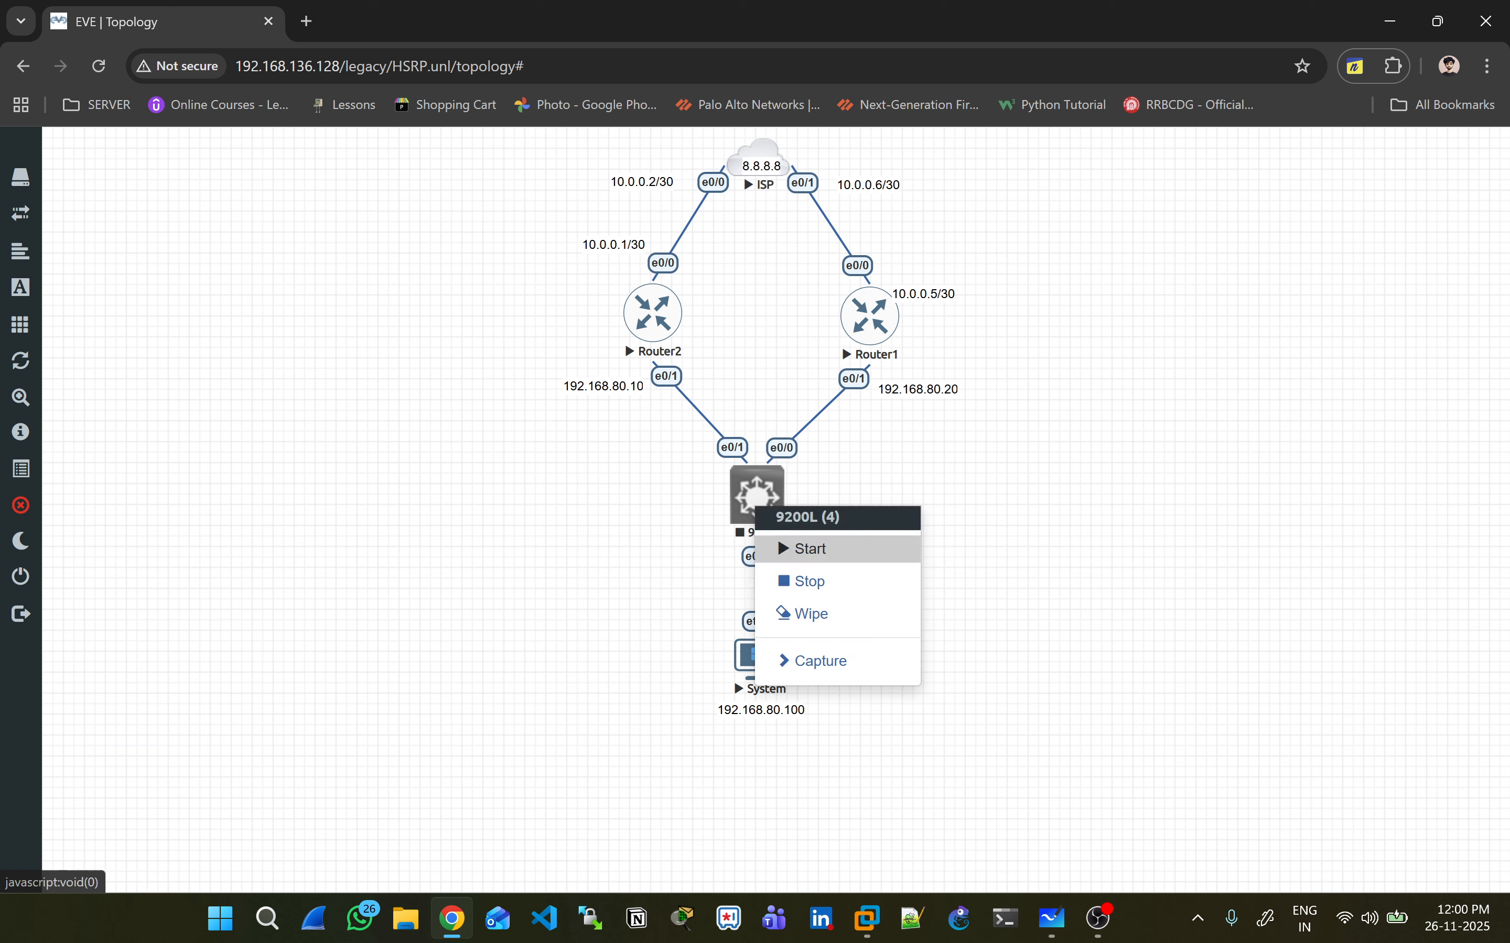
left_click(777, 536)
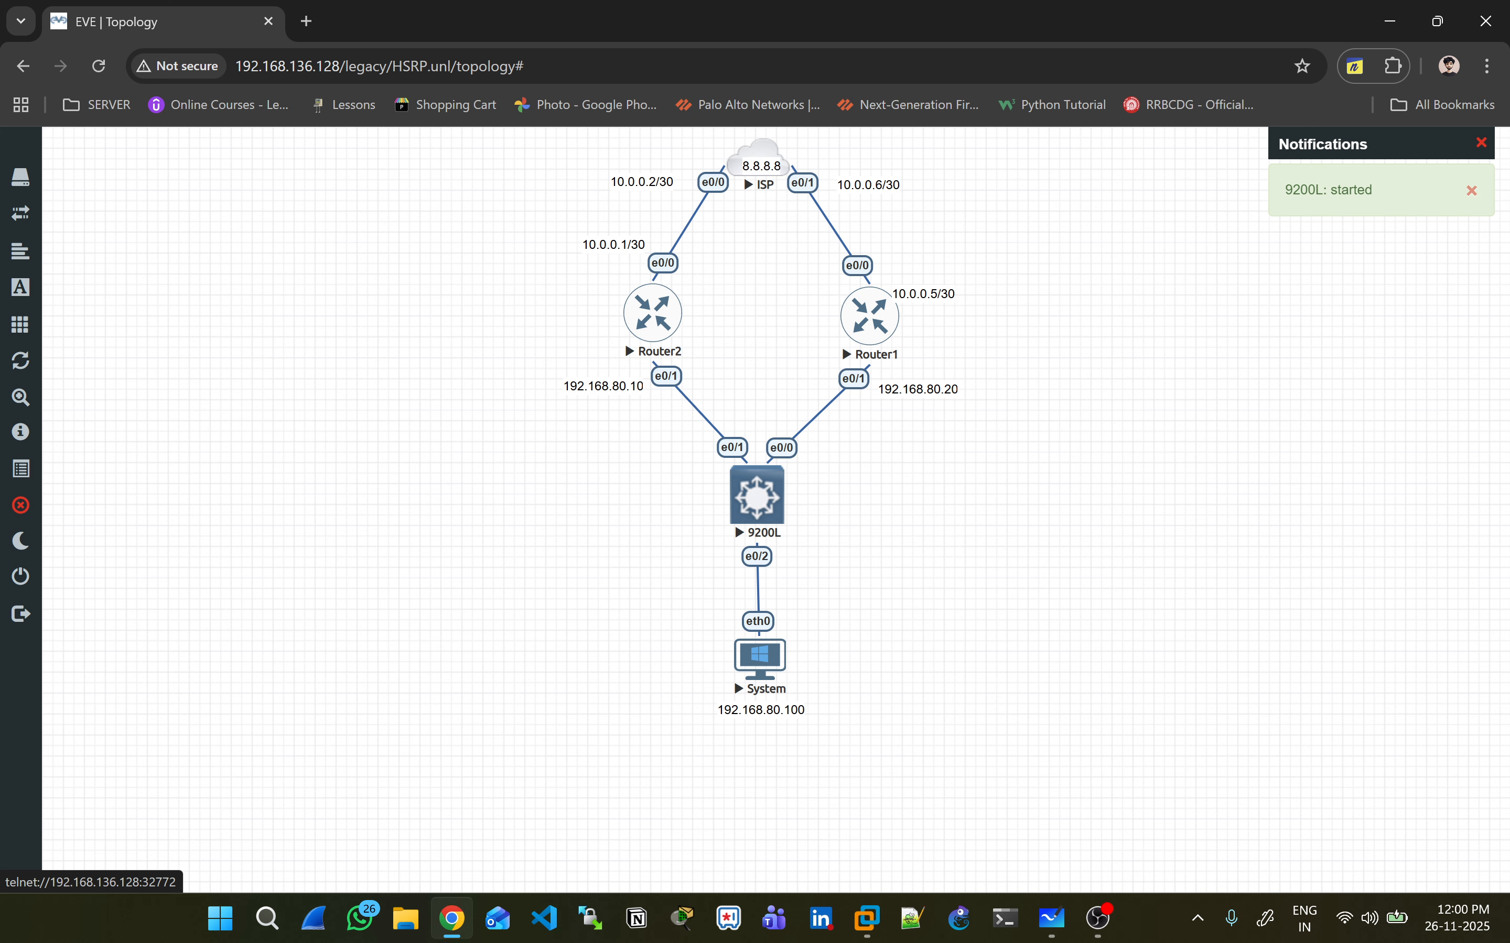
left_click(756, 499)
left_click(761, 222)
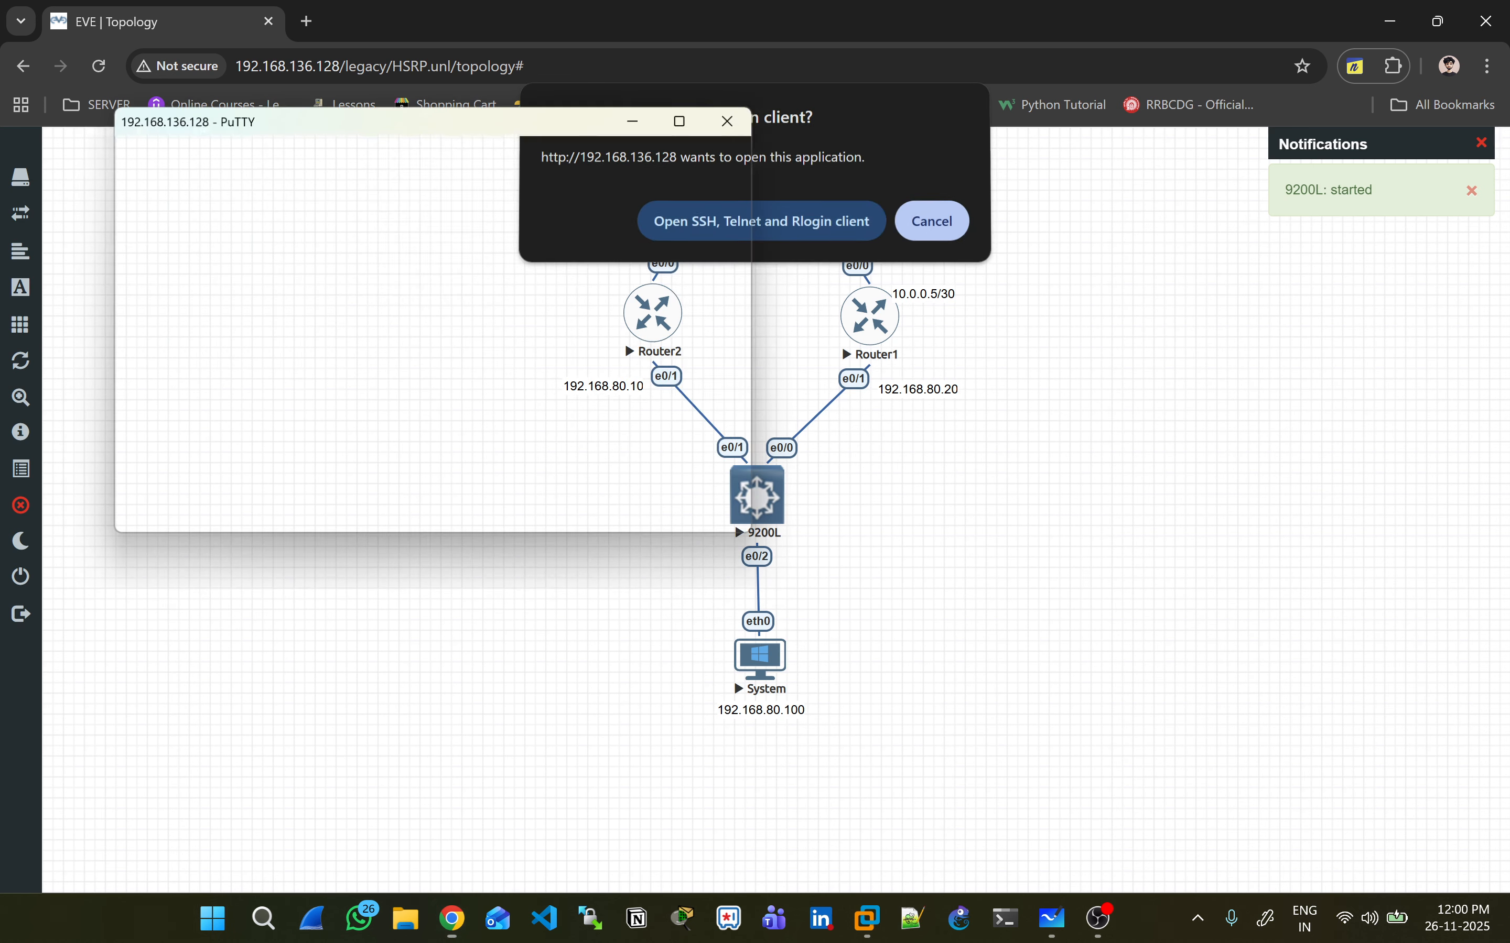
key("Return")
key("Return")
key("Return")
key("Return")
key("Return")
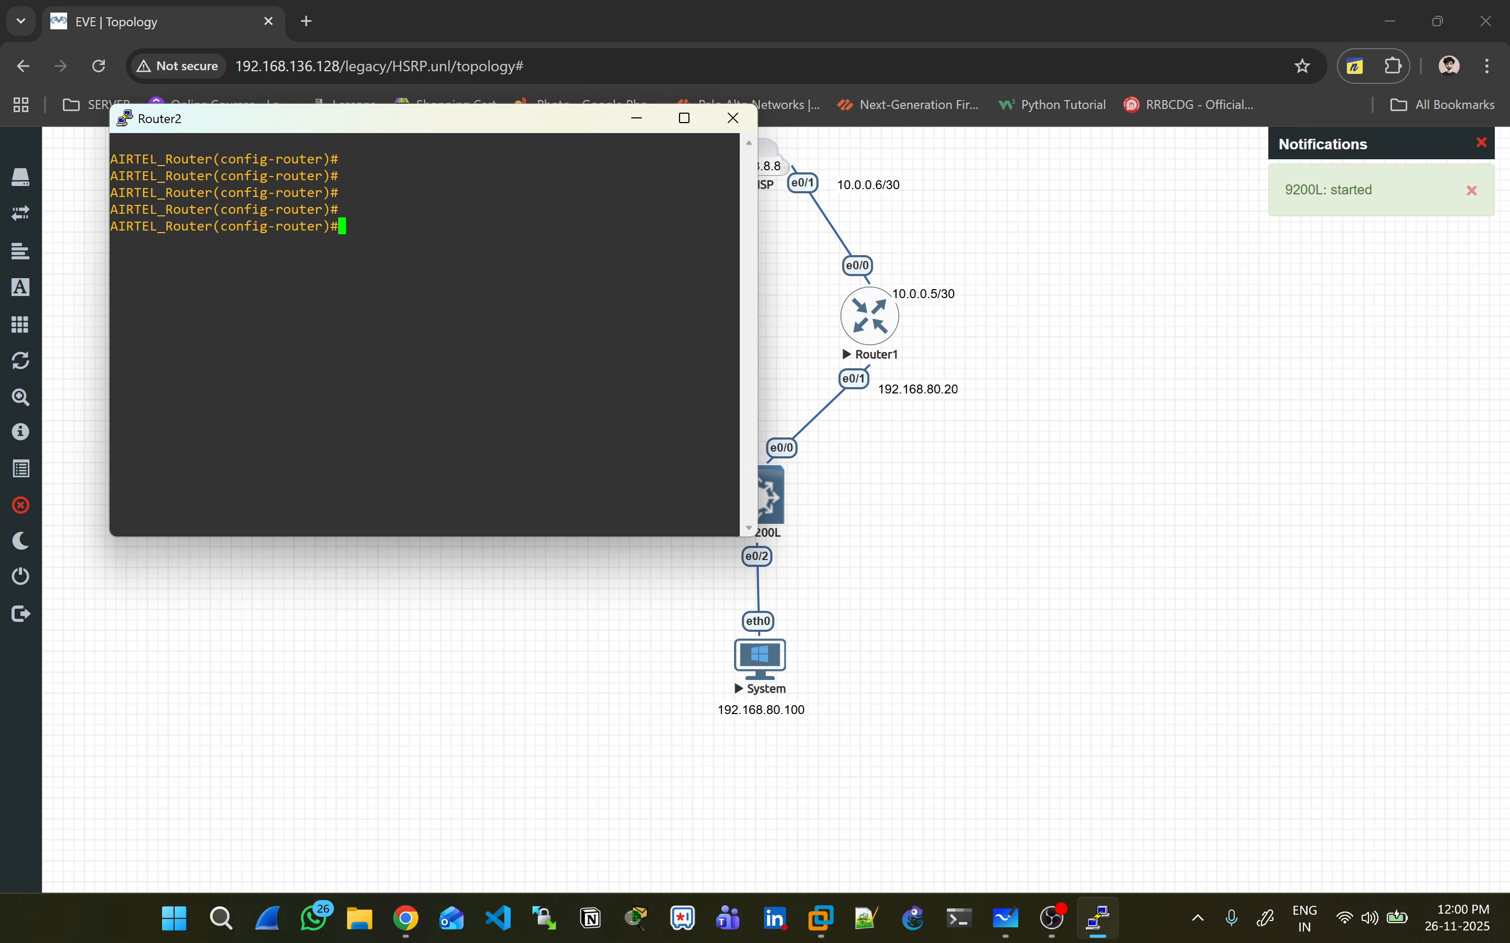
key("ctrl+z")
key("Return")
- From Router2, ping 8.8.8.8, view OSPF routes with sh ip route ospf, and re-ping successfully 5/5
type("ping 8.8.8.8")
key("Return")
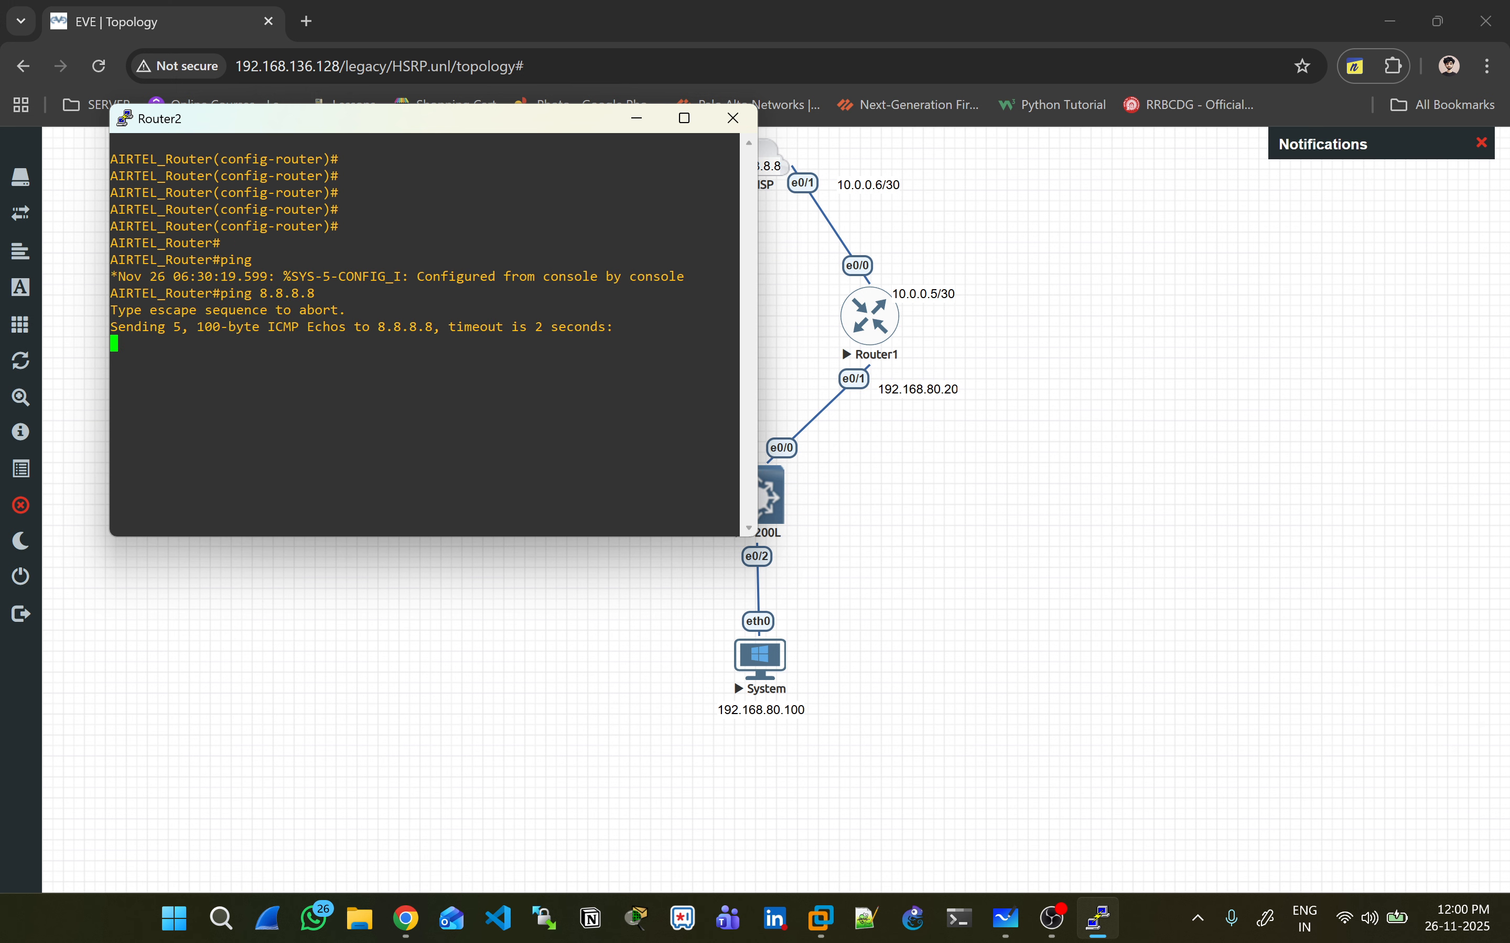
left_click_drag(374, 119, 1024, 341)
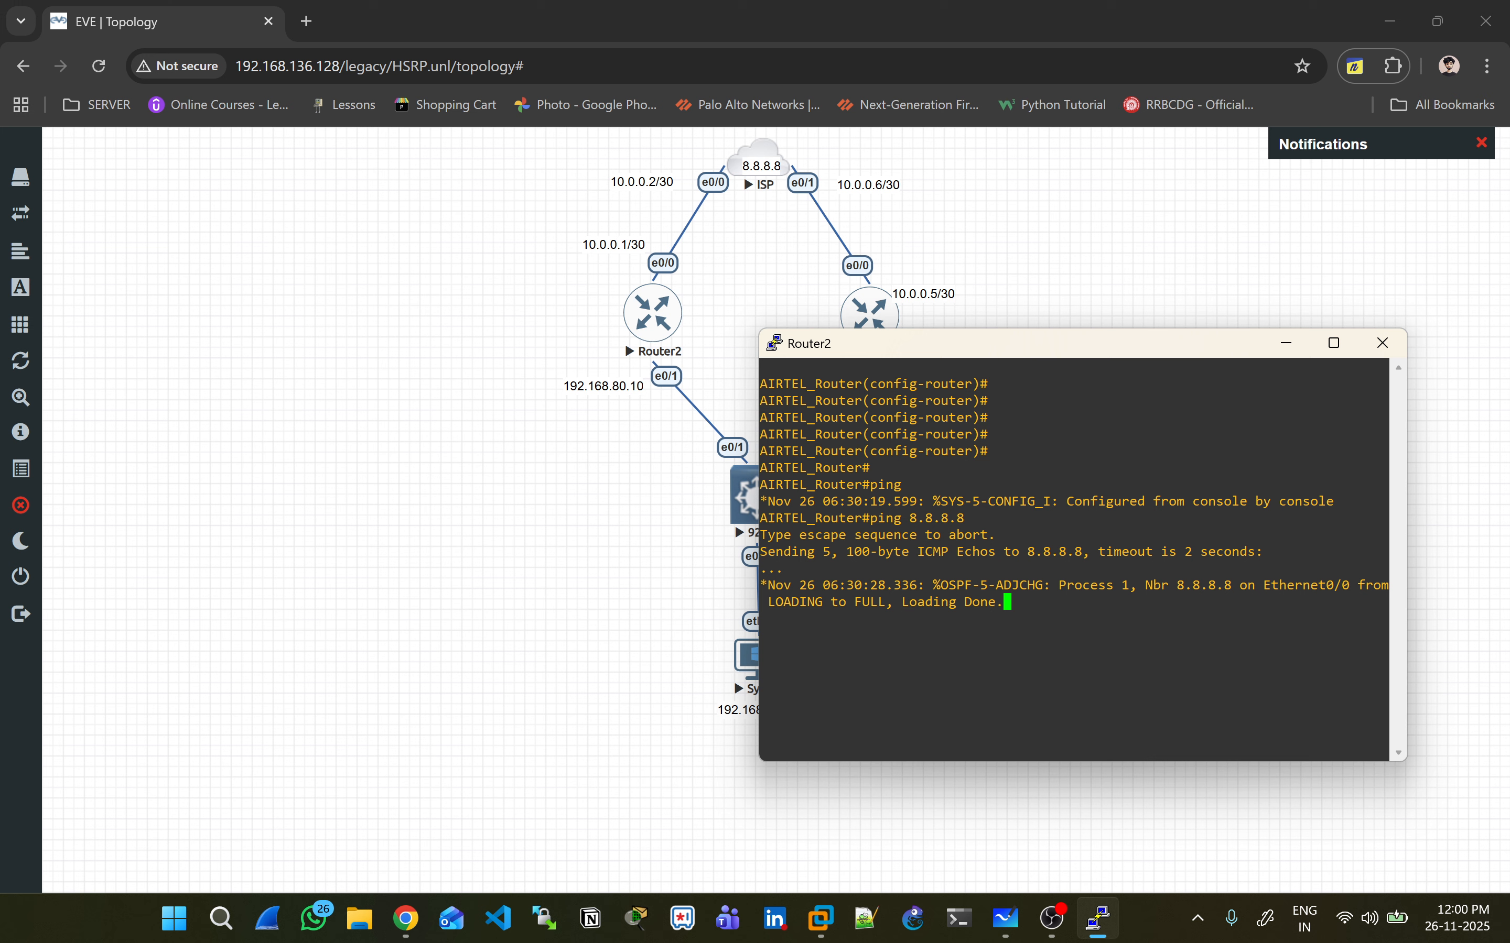
key("Return")
type("sh ip route ospf")
key("Return")
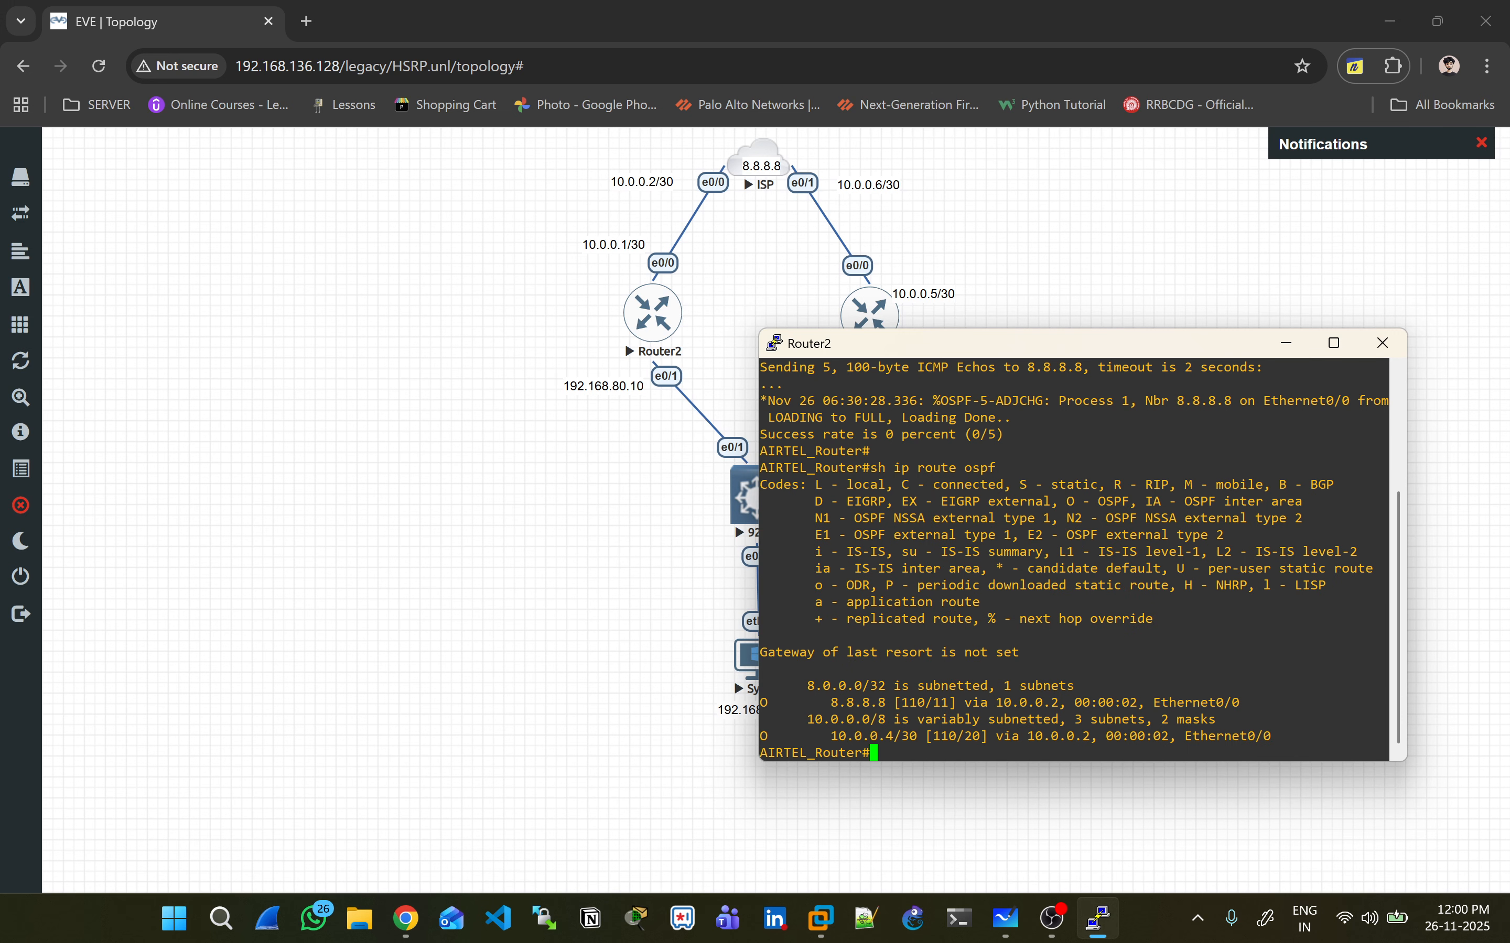
type("ping 8.8.8.8")
key("Return")
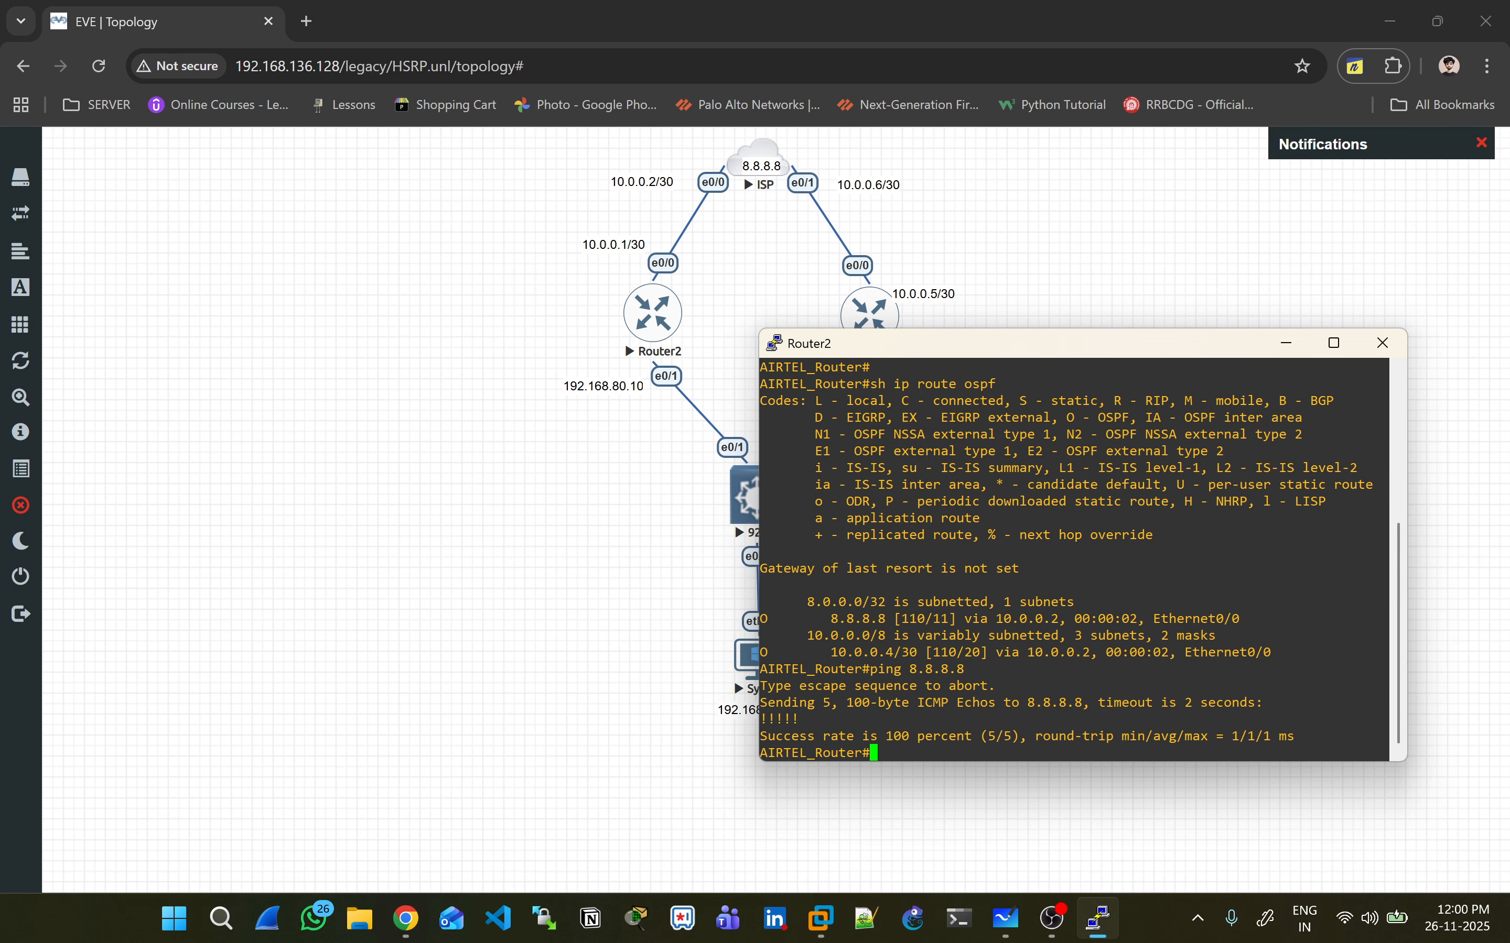
left_click_drag(1388, 718, 1262, 702)
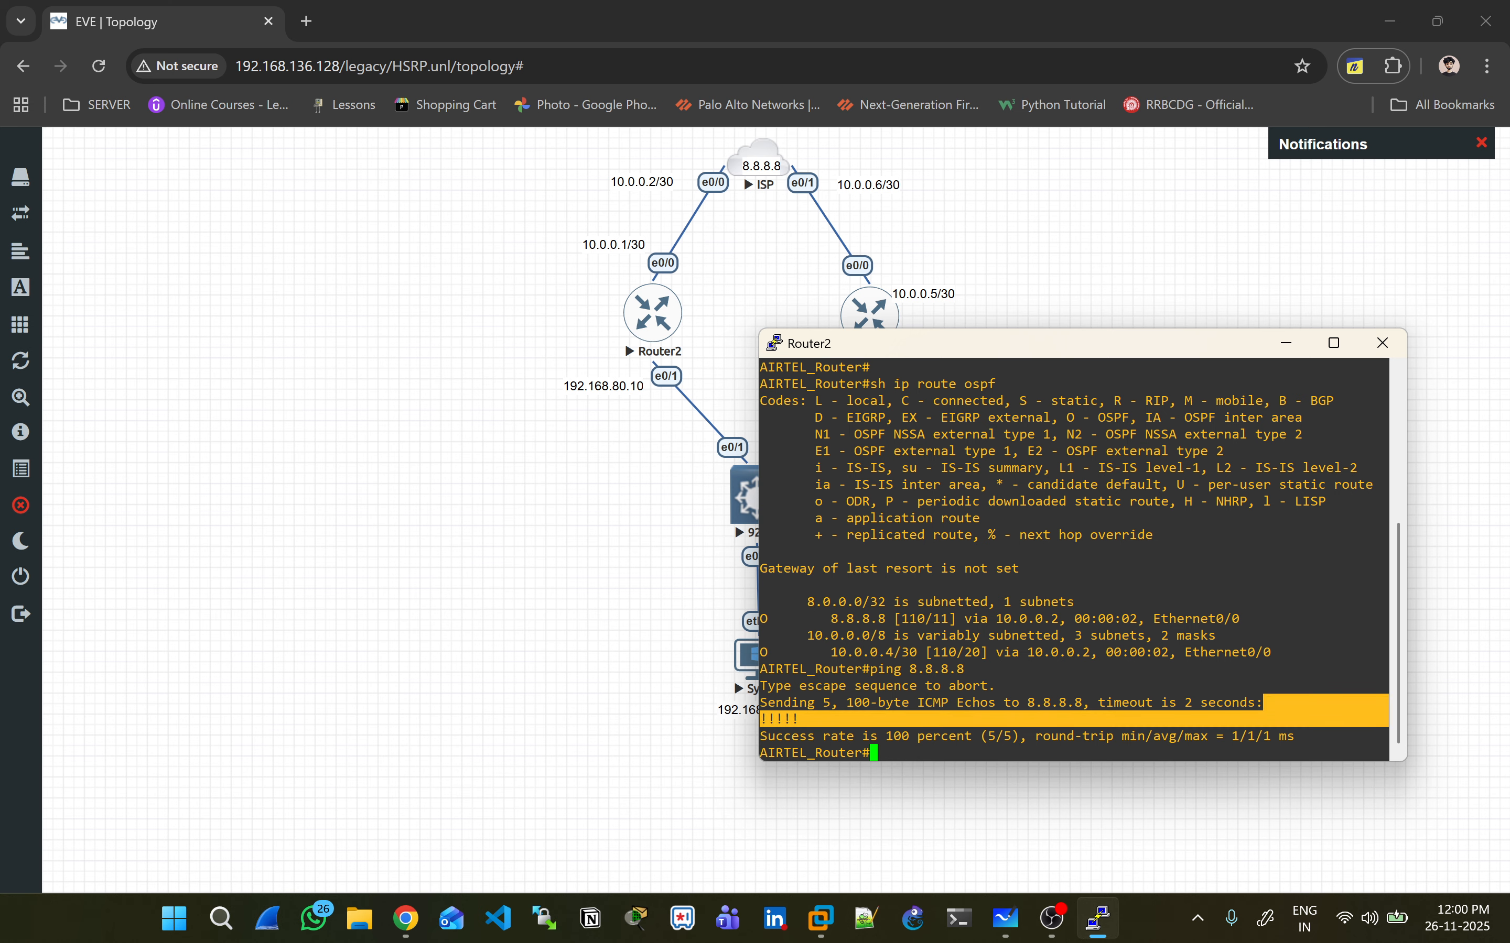
- Close Router2's console and open Router1's console
left_click(1382, 343)
left_click(772, 530)
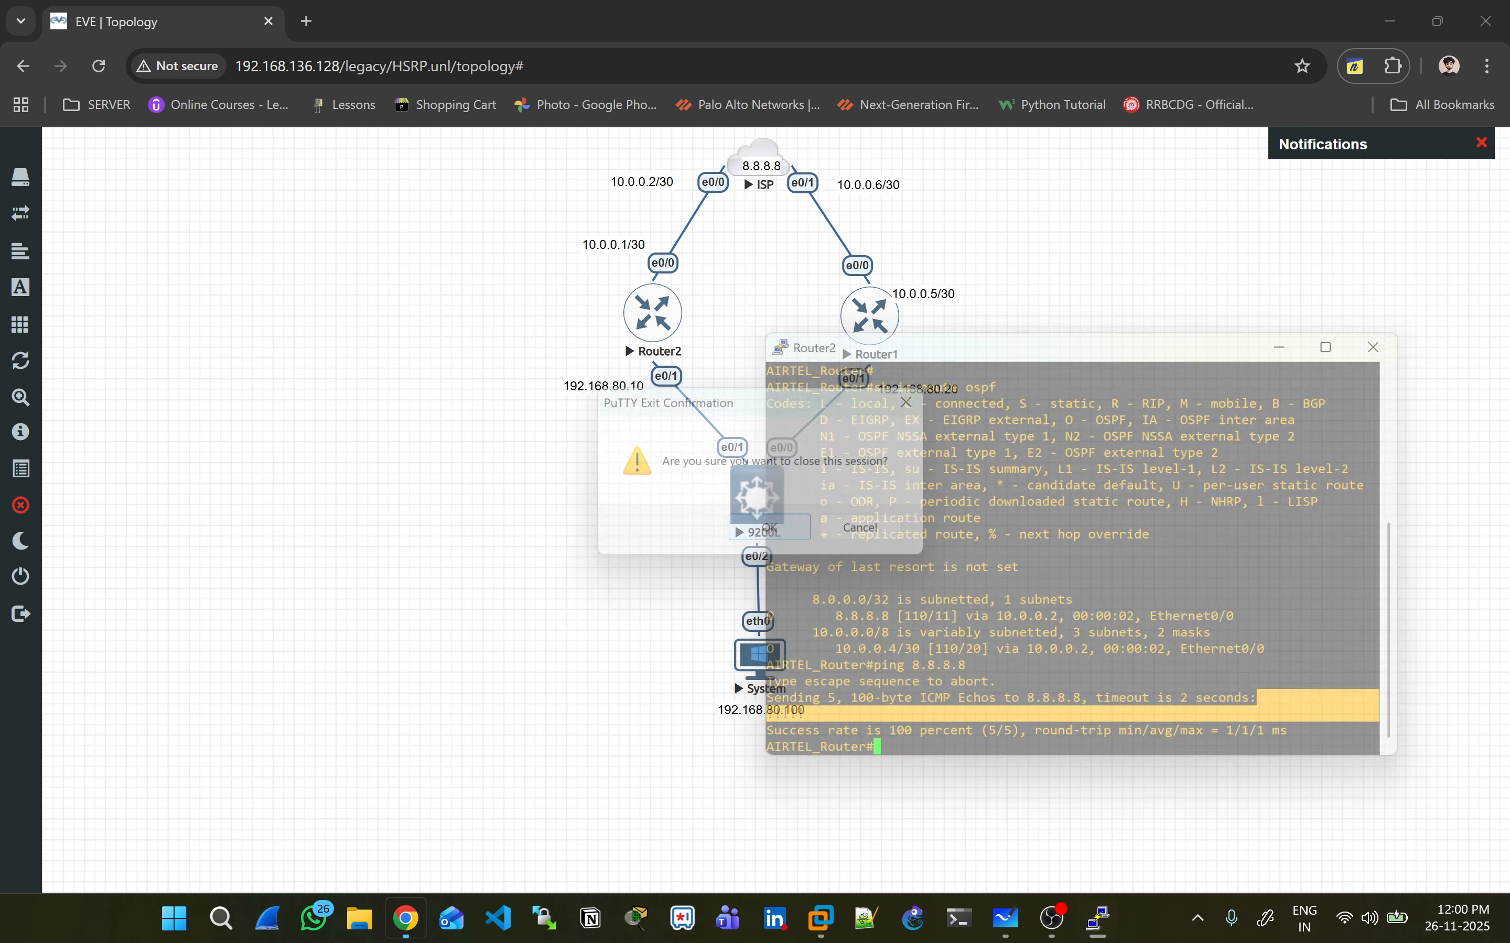
left_click(870, 315)
left_click(761, 224)
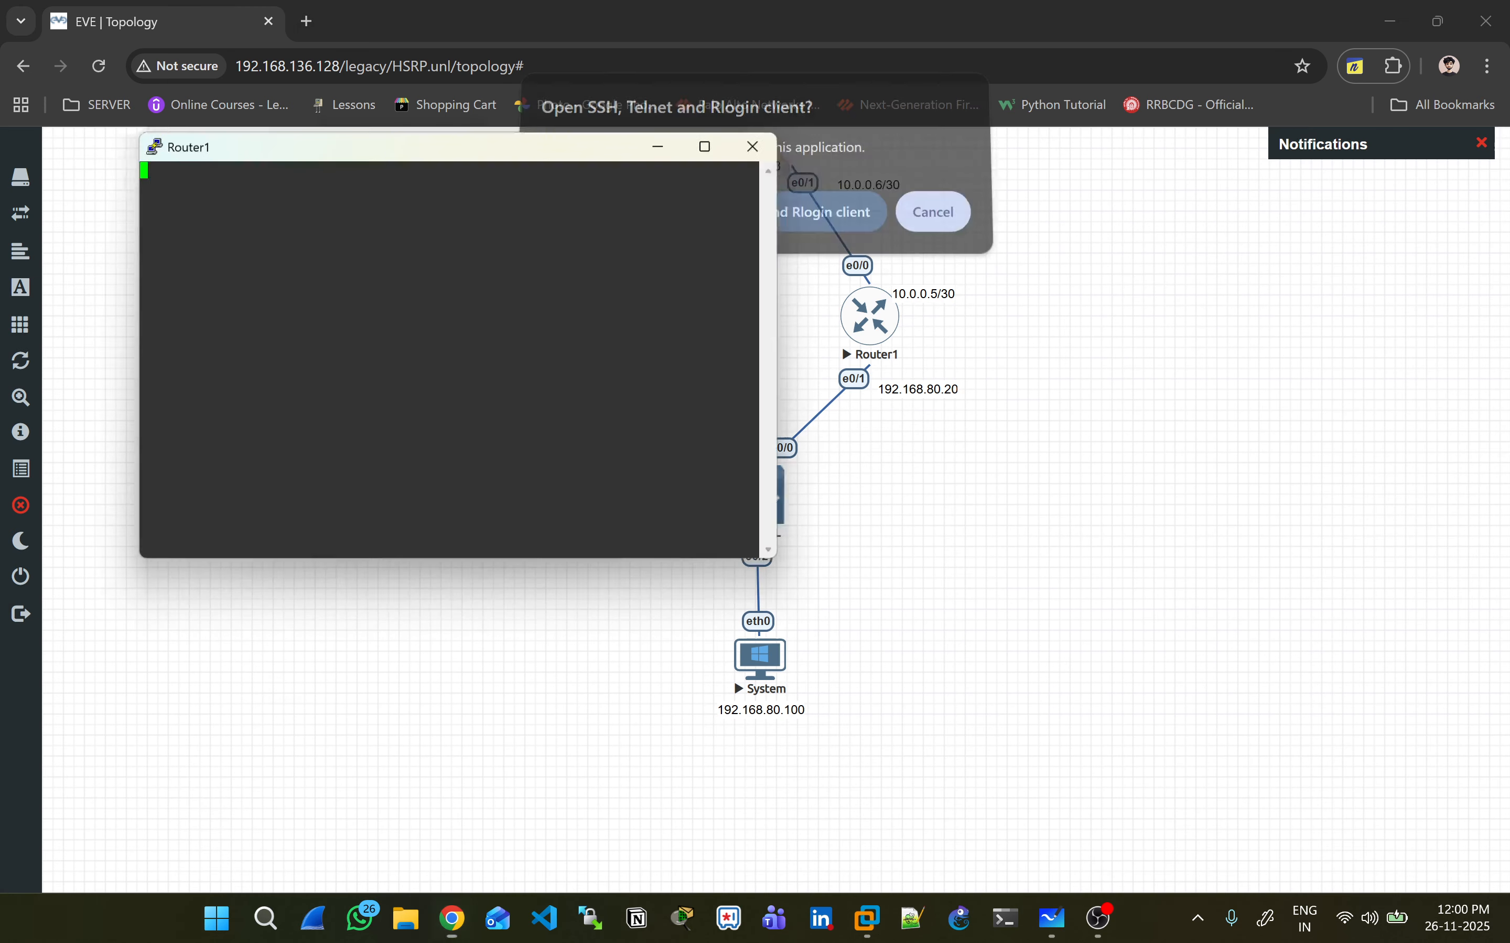
- Ping 8.8.8.8 from Router1, then close its console to reveal the topology
key("Return")
key("Return")
key("Return")
key("Return")
key("ctrl+c")
type("conf t")
key("BackSpace")
key("BackSpace")
key("BackSpace")
key("BackSpace")
type("f t")
key("Up")
key("Return")
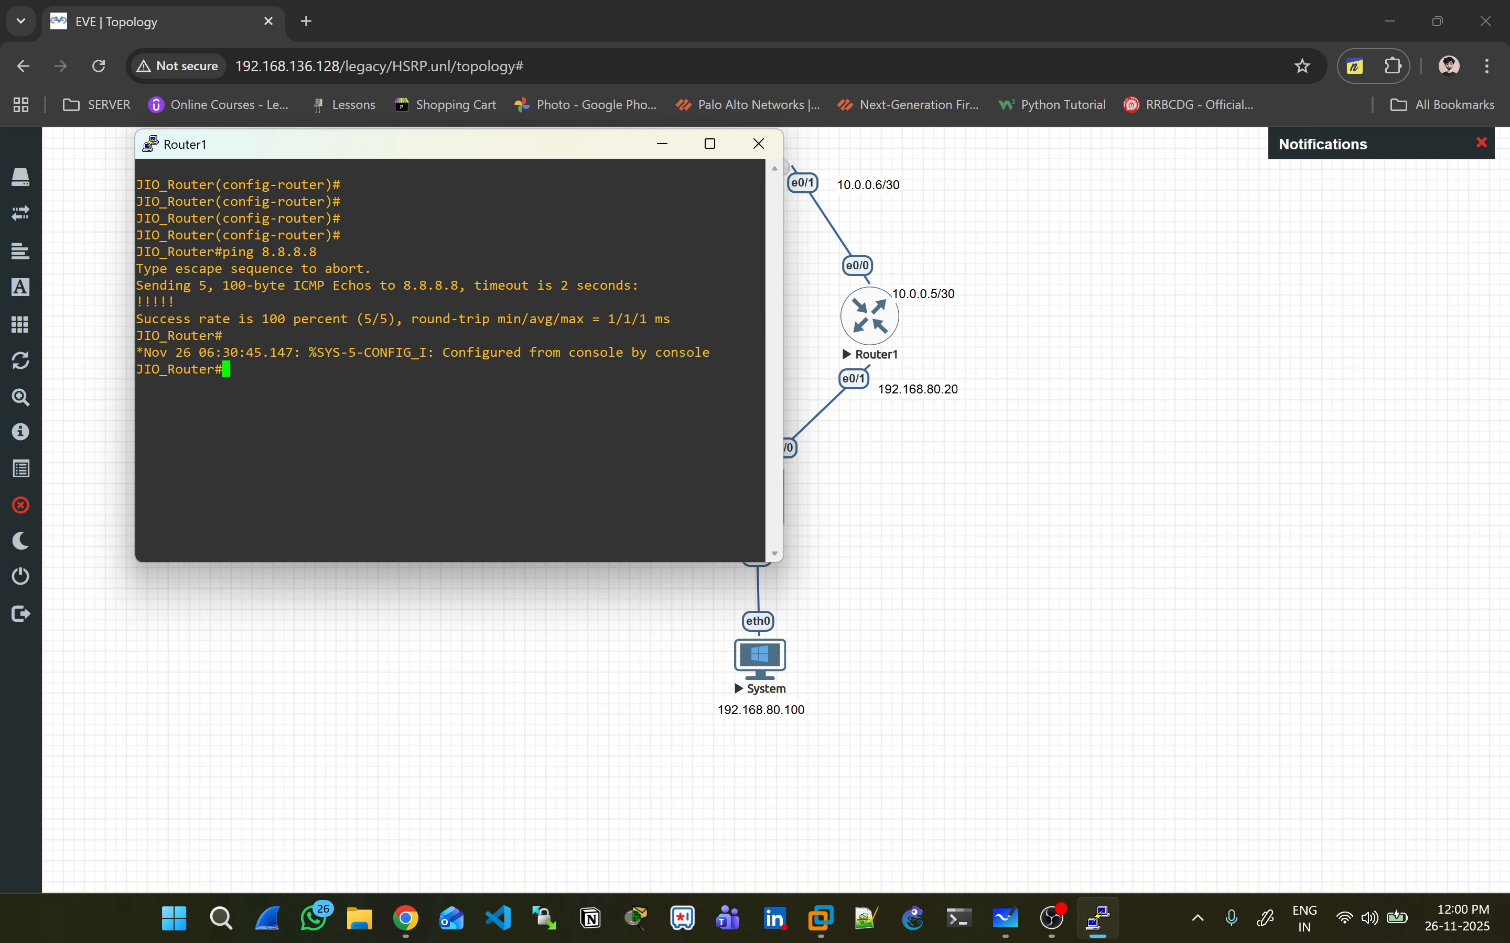
left_click(758, 144)
left_click(771, 529)
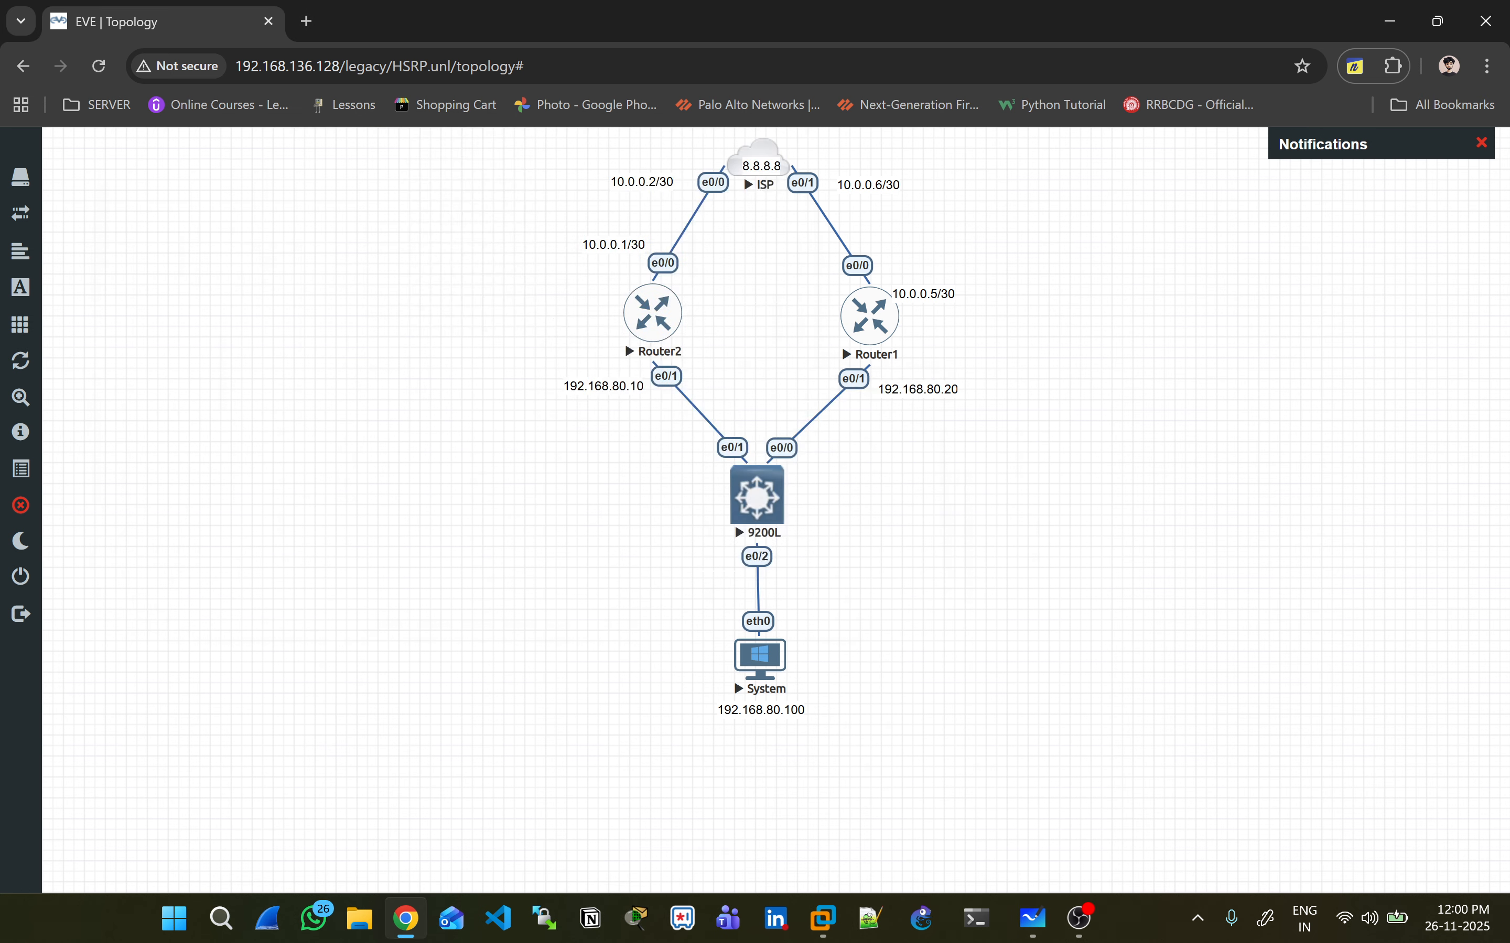
- Open the System PC console and check its current IP settings with sh ip
left_click(759, 656)
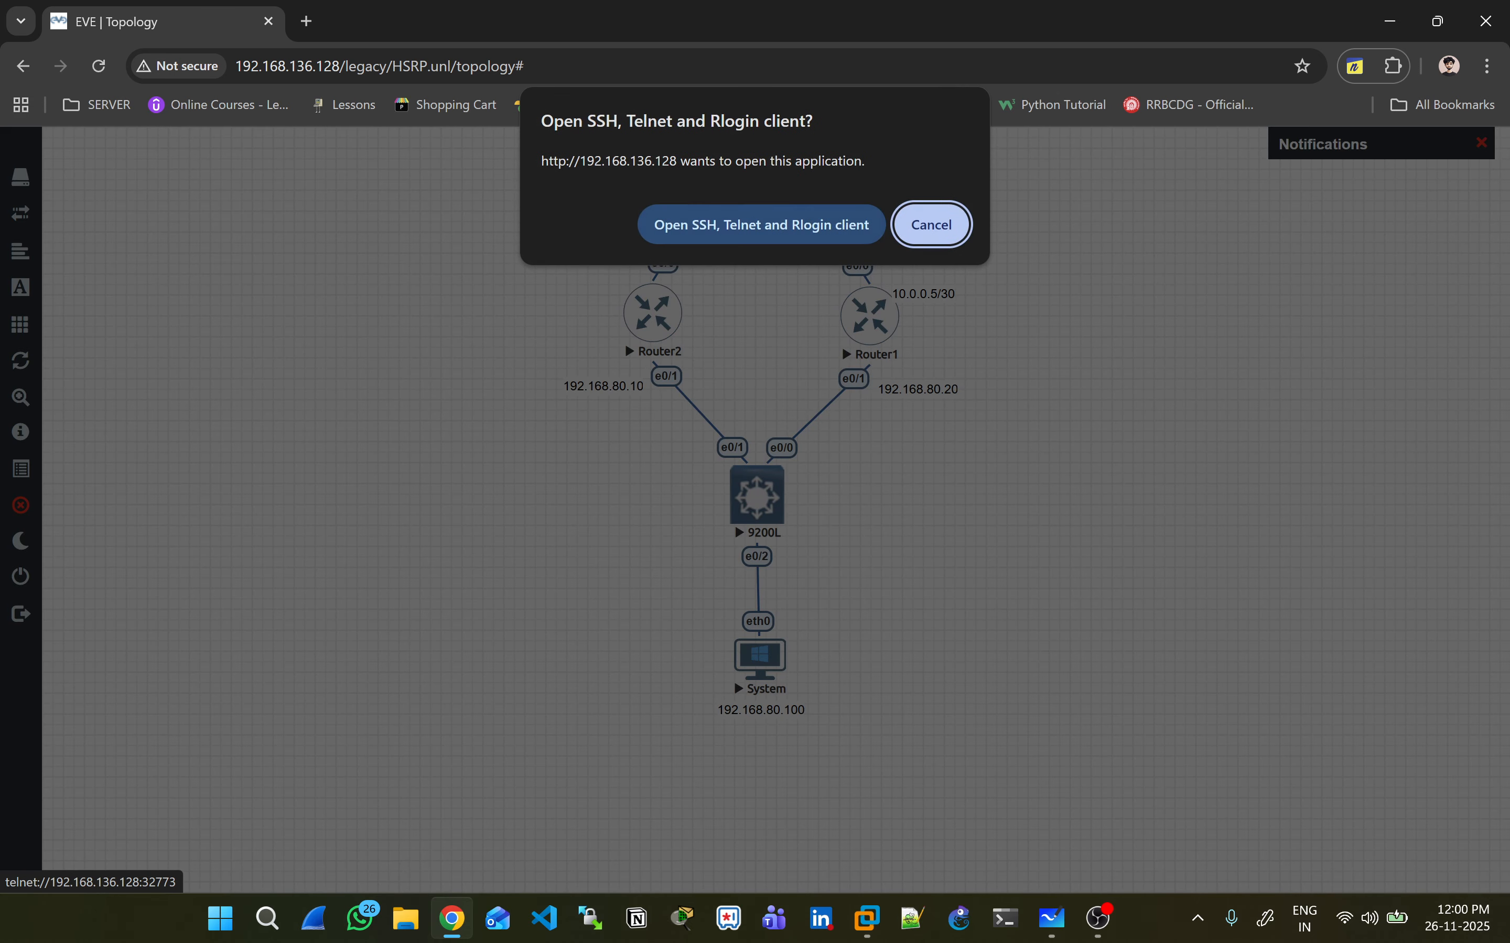
left_click(758, 223)
left_click_drag(481, 181, 1279, 239)
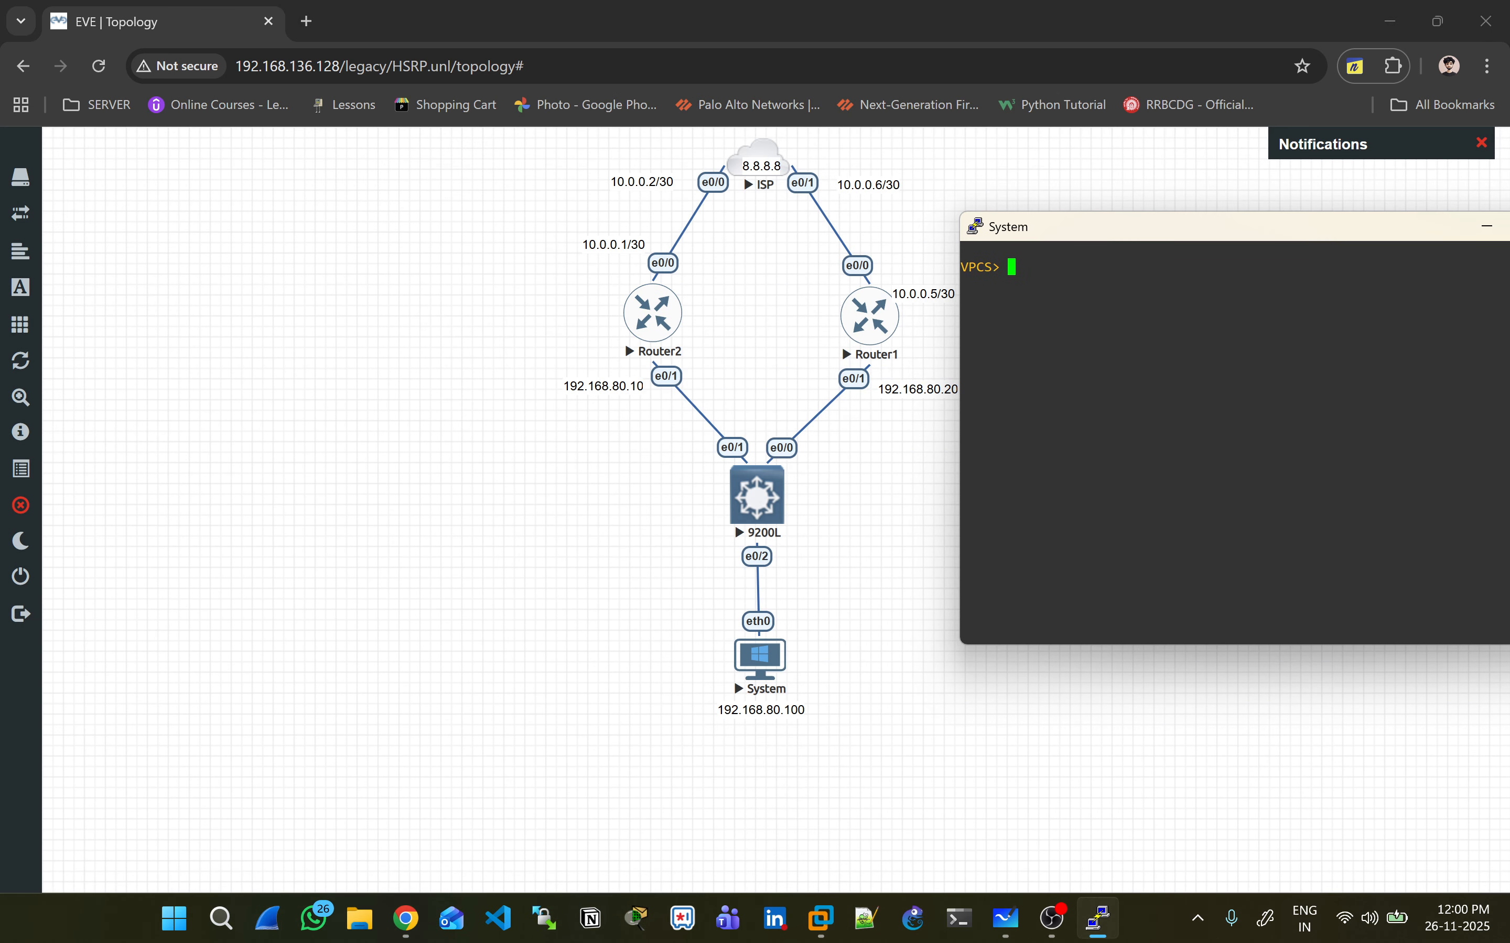
key("Return")
type("sh ip")
key("Return")
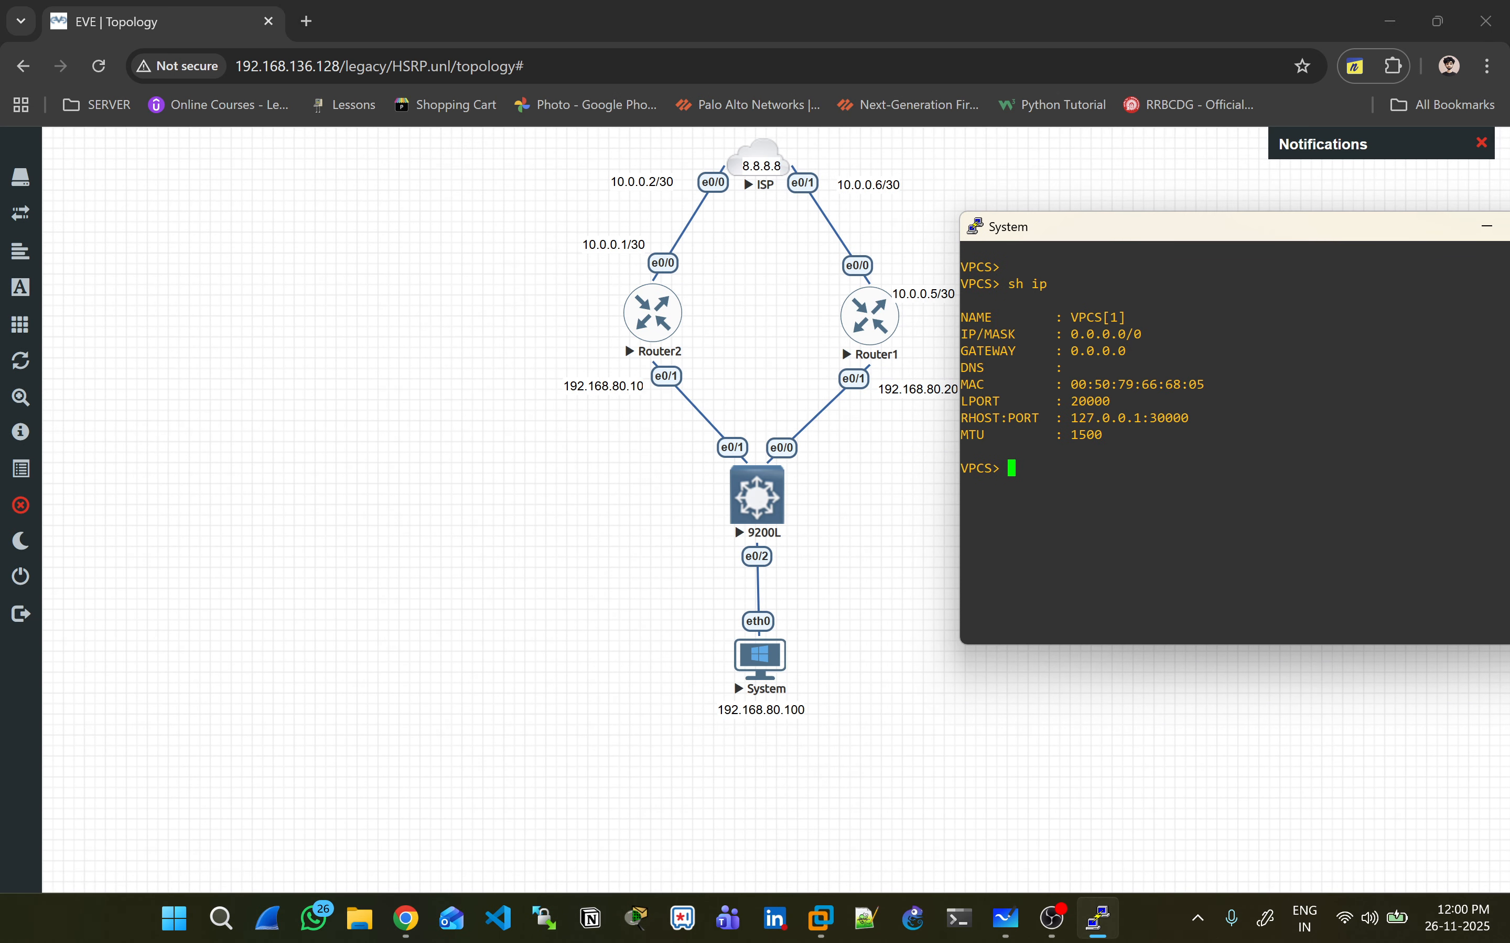
type("png ")
type("ng 1")
type("92.168.80.100/24 ")
type("1")
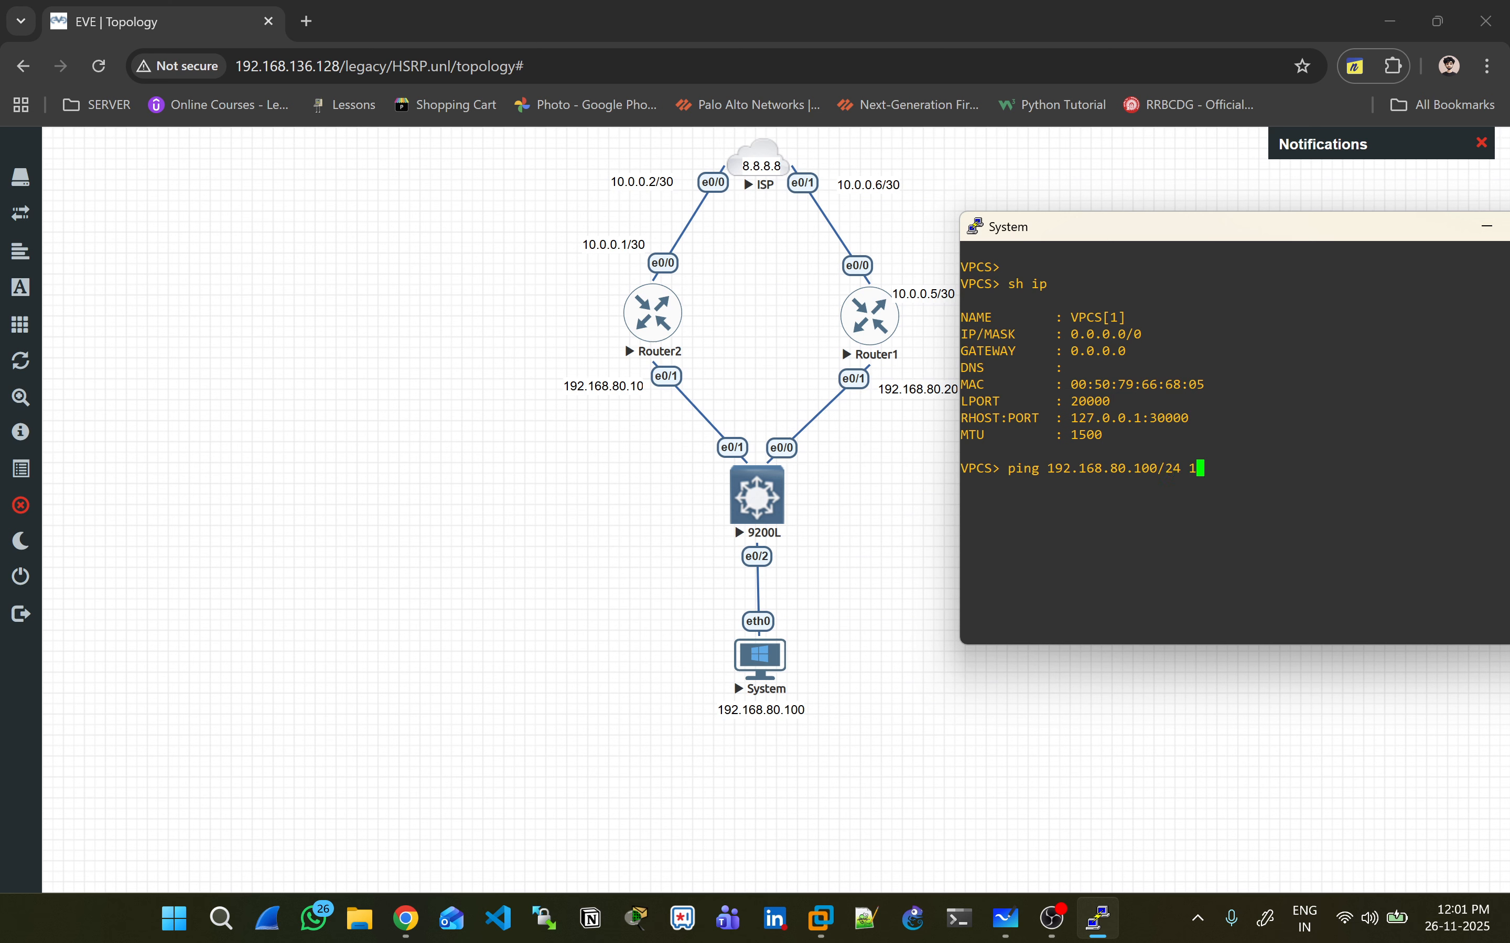
type("92.168.80.10")
key("Return")
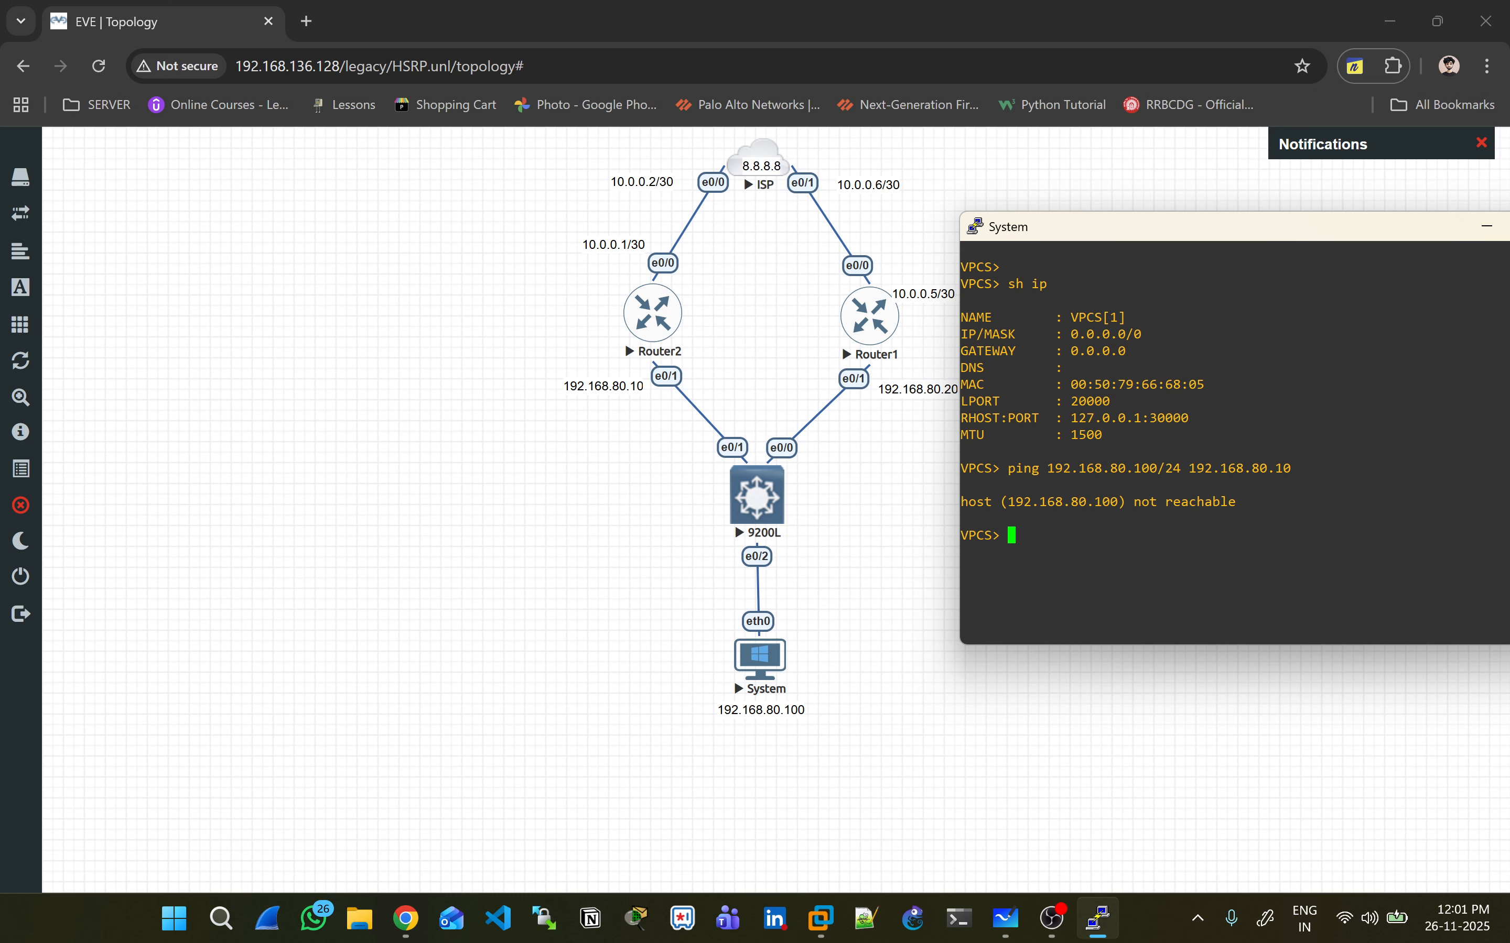
key("Return")
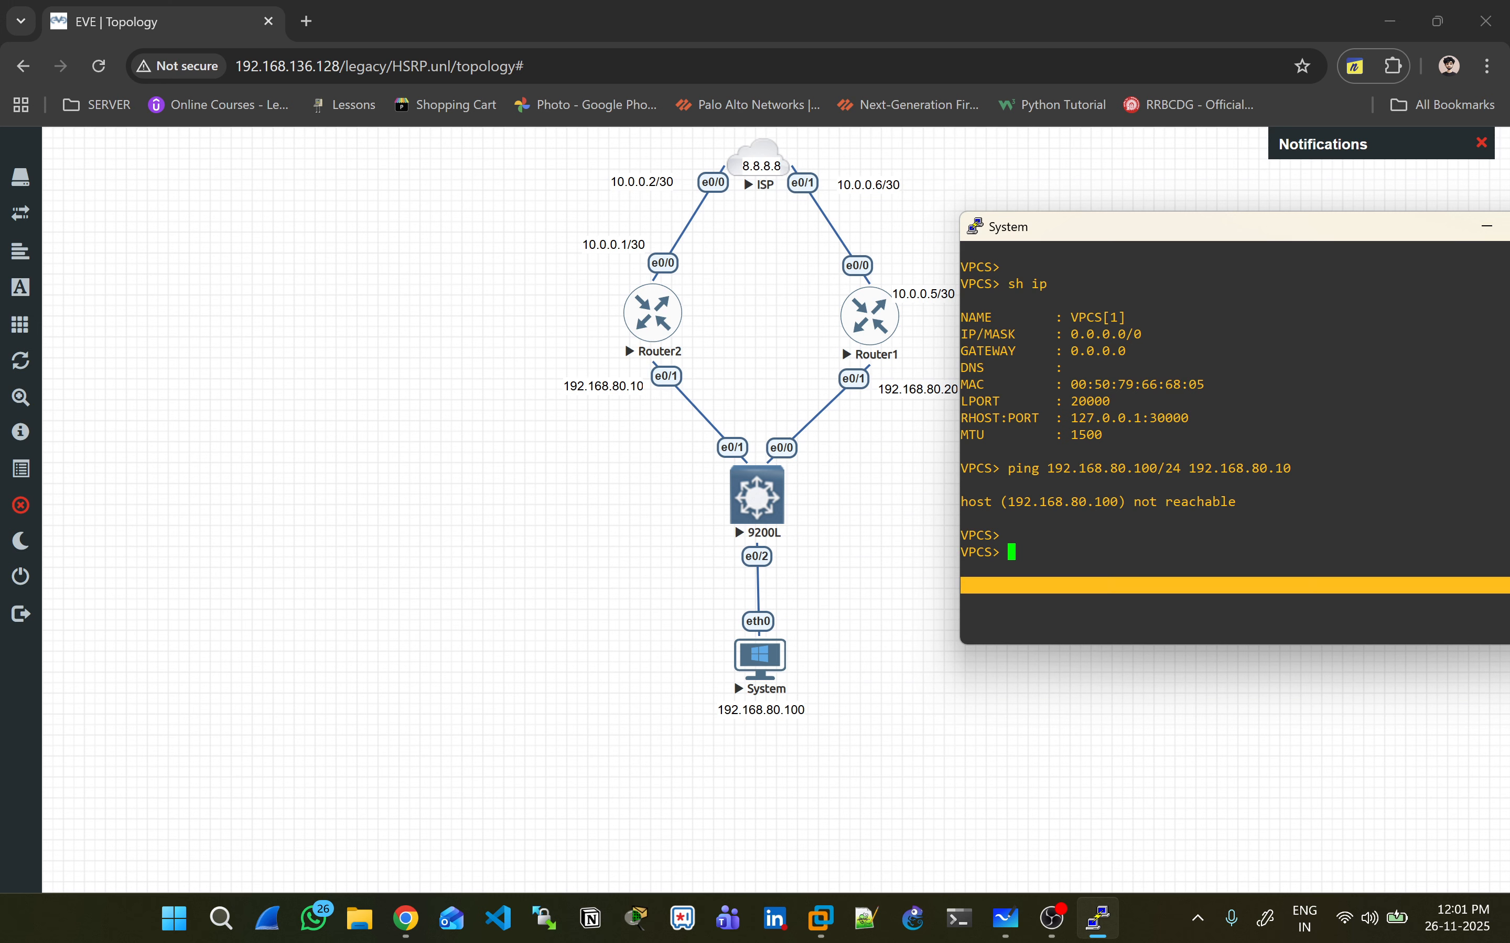
- Assign the PC 192.168.80.100/24 with gateway 192.168.80.10 using the ip command
type("ip")
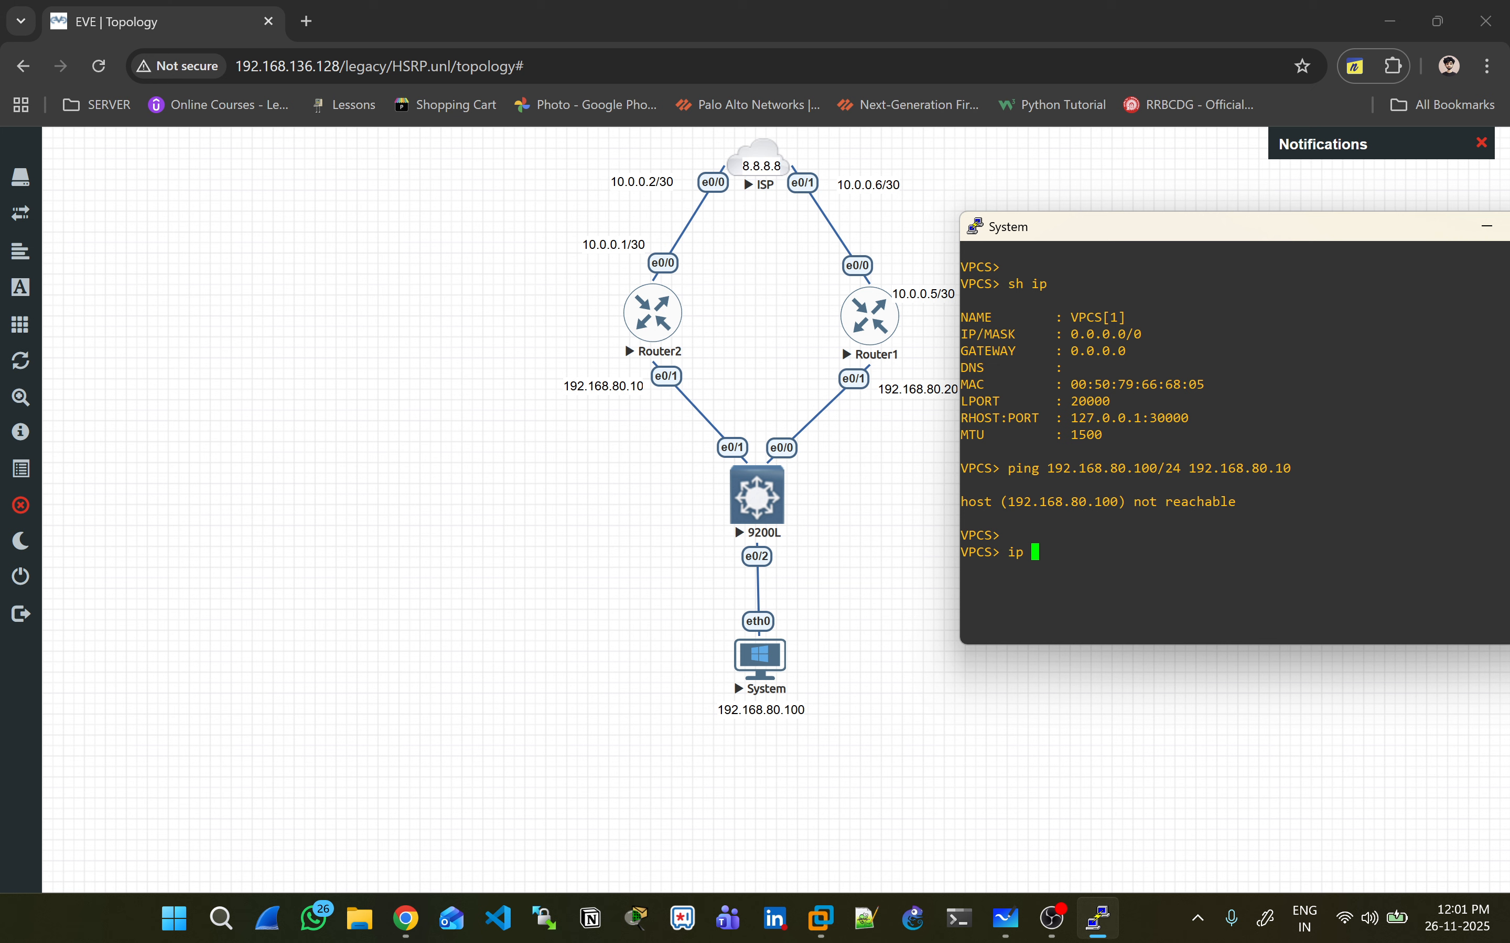
left_click_drag(1040, 468, 1303, 469)
right_click(1303, 470)
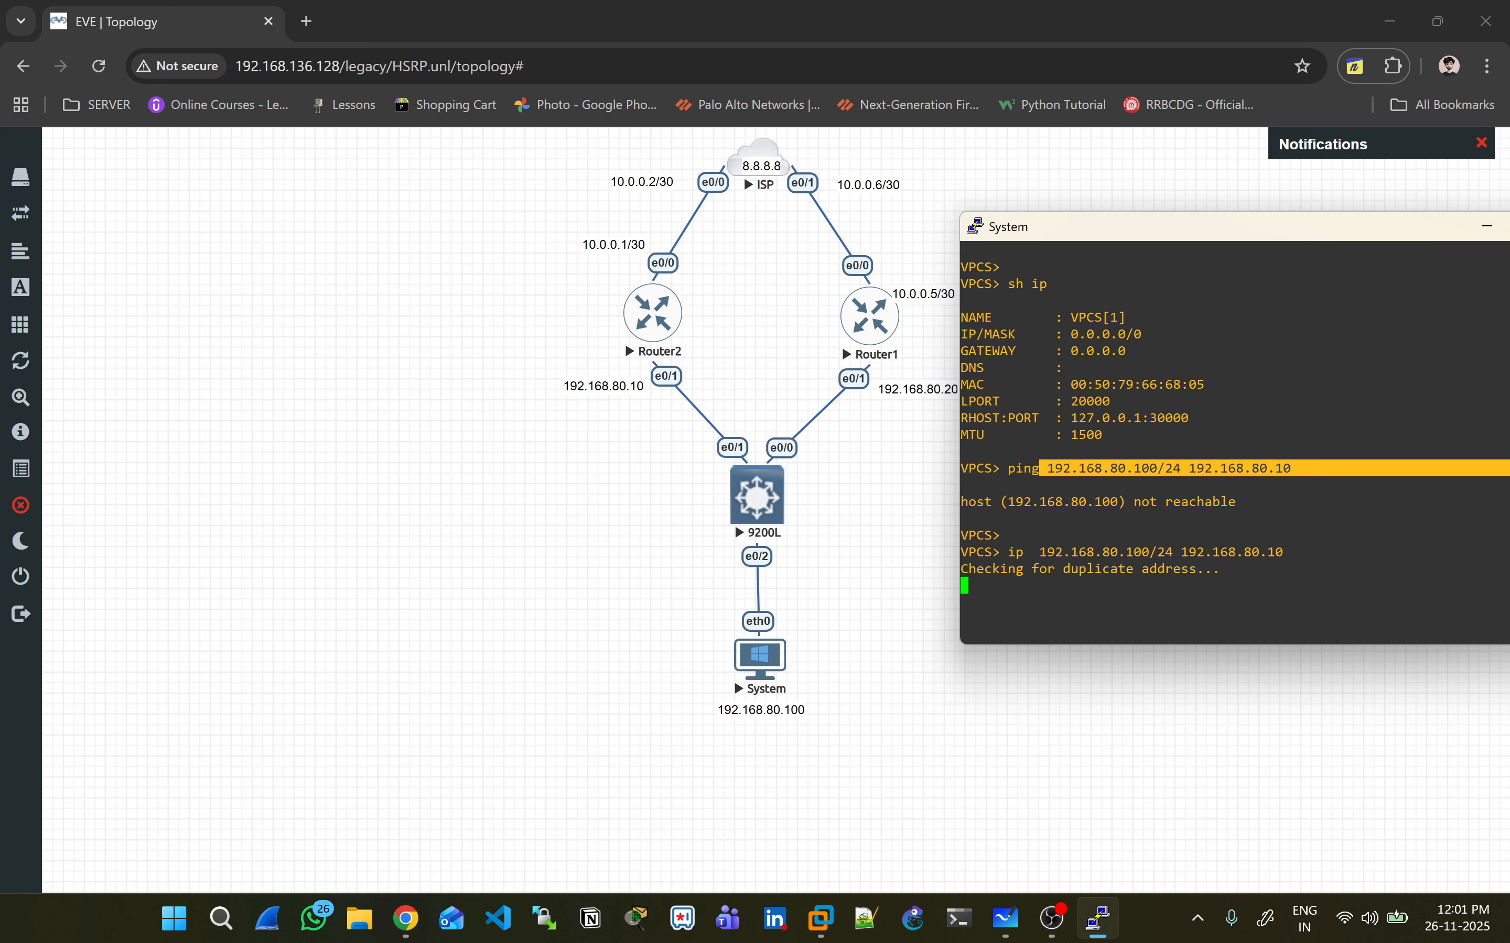
- Ping both routers at 192.168.80.10 and 192.168.80.20 from the PC
double_click(1231, 552)
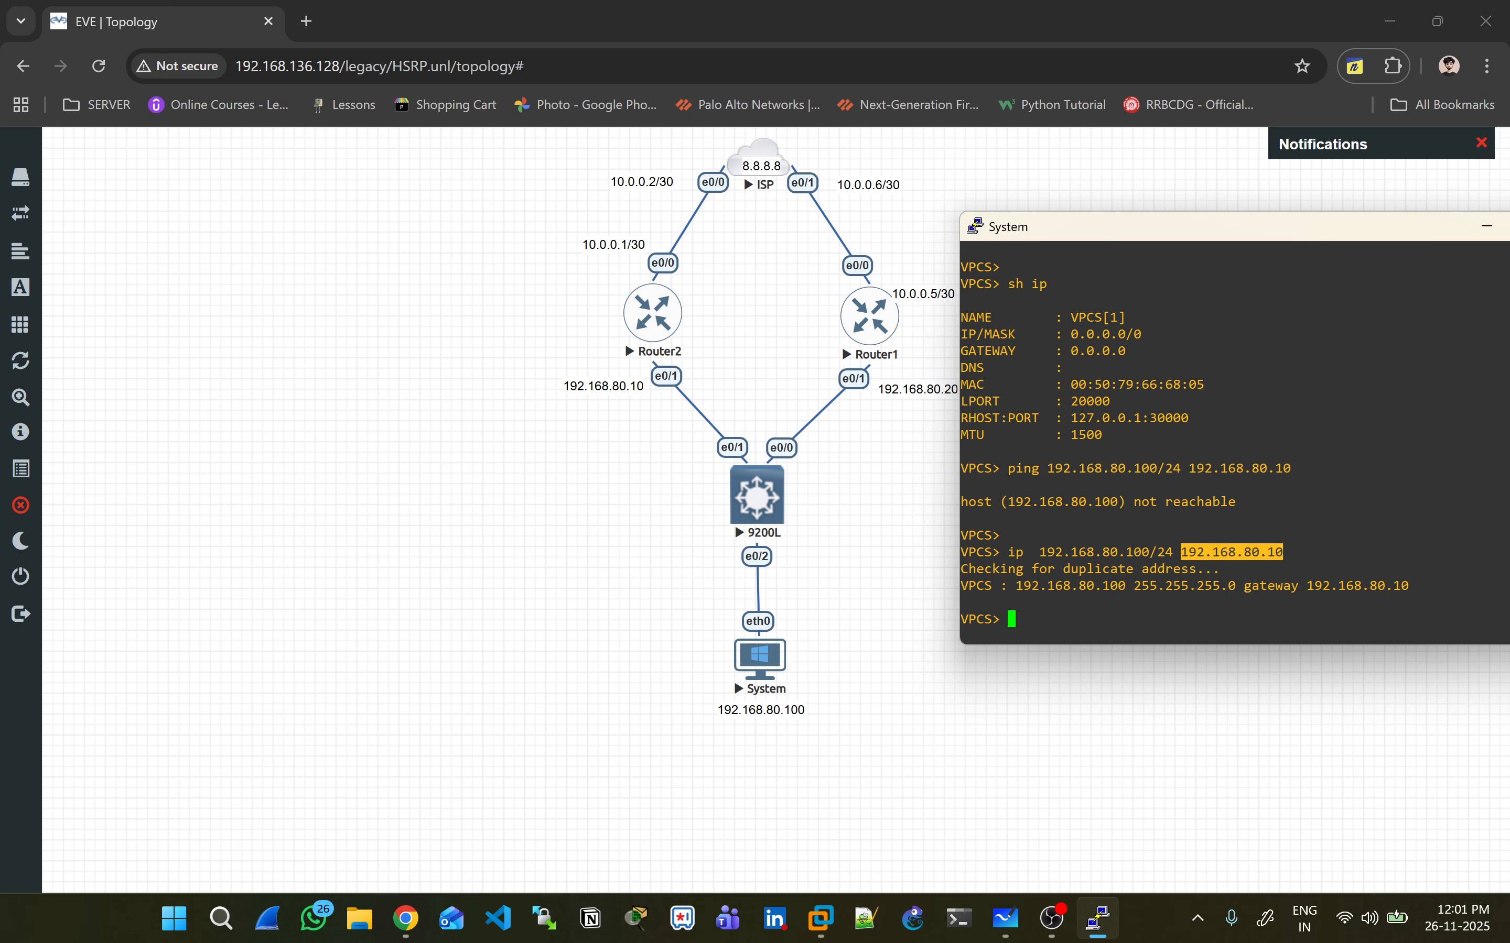
type("ping 192.168.80.10")
key("Return")
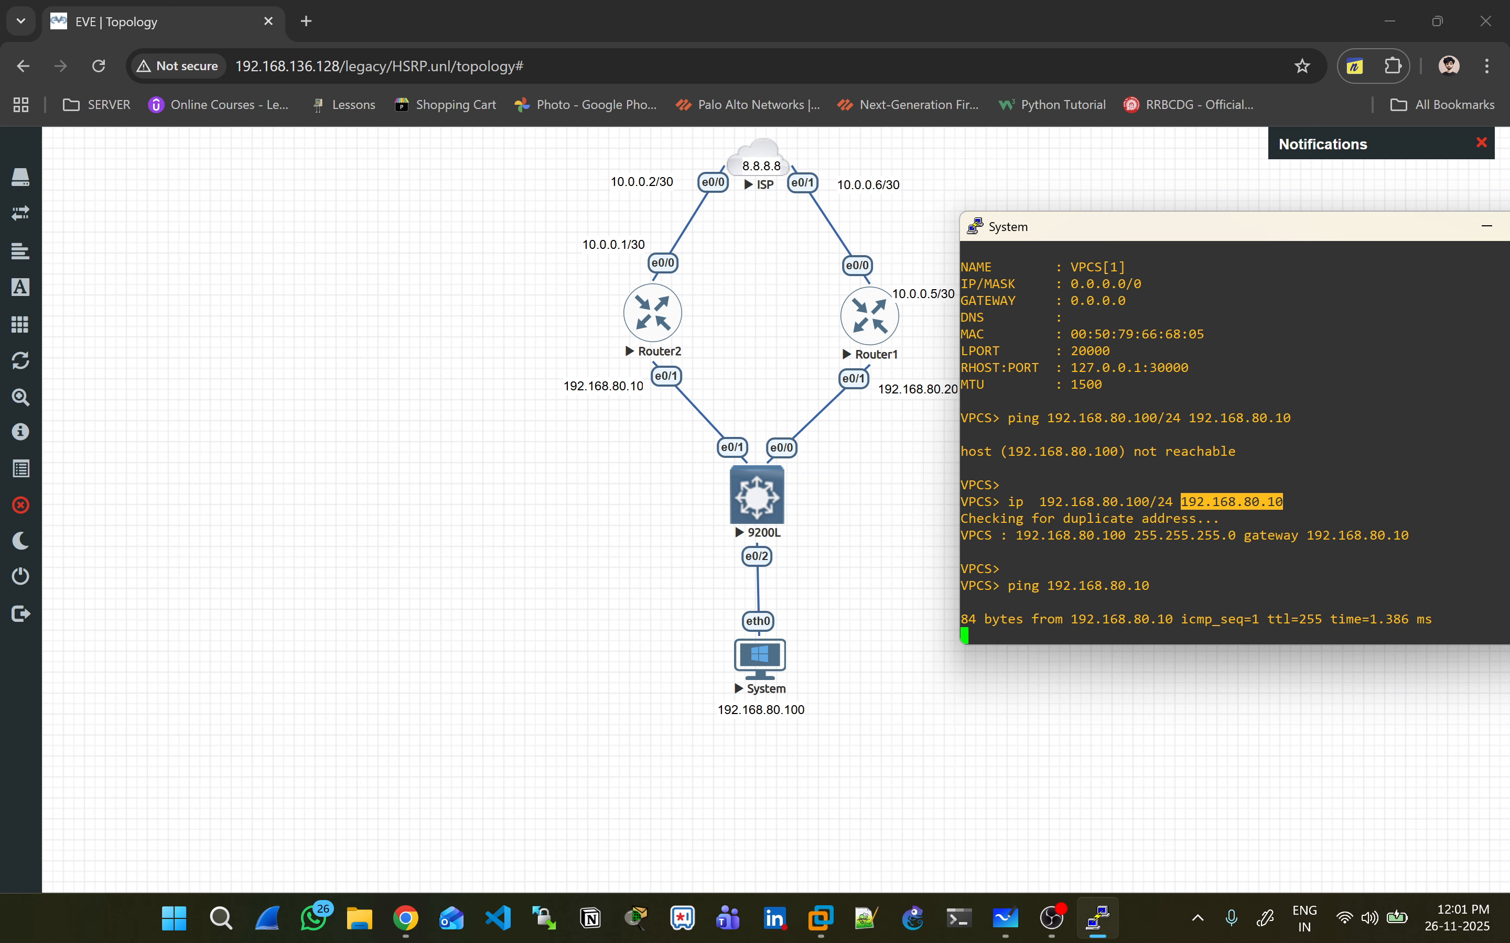
key("ctrl+c")
key("Up")
key("BackSpace")
key("BackSpace")
type("20")
key("Return")
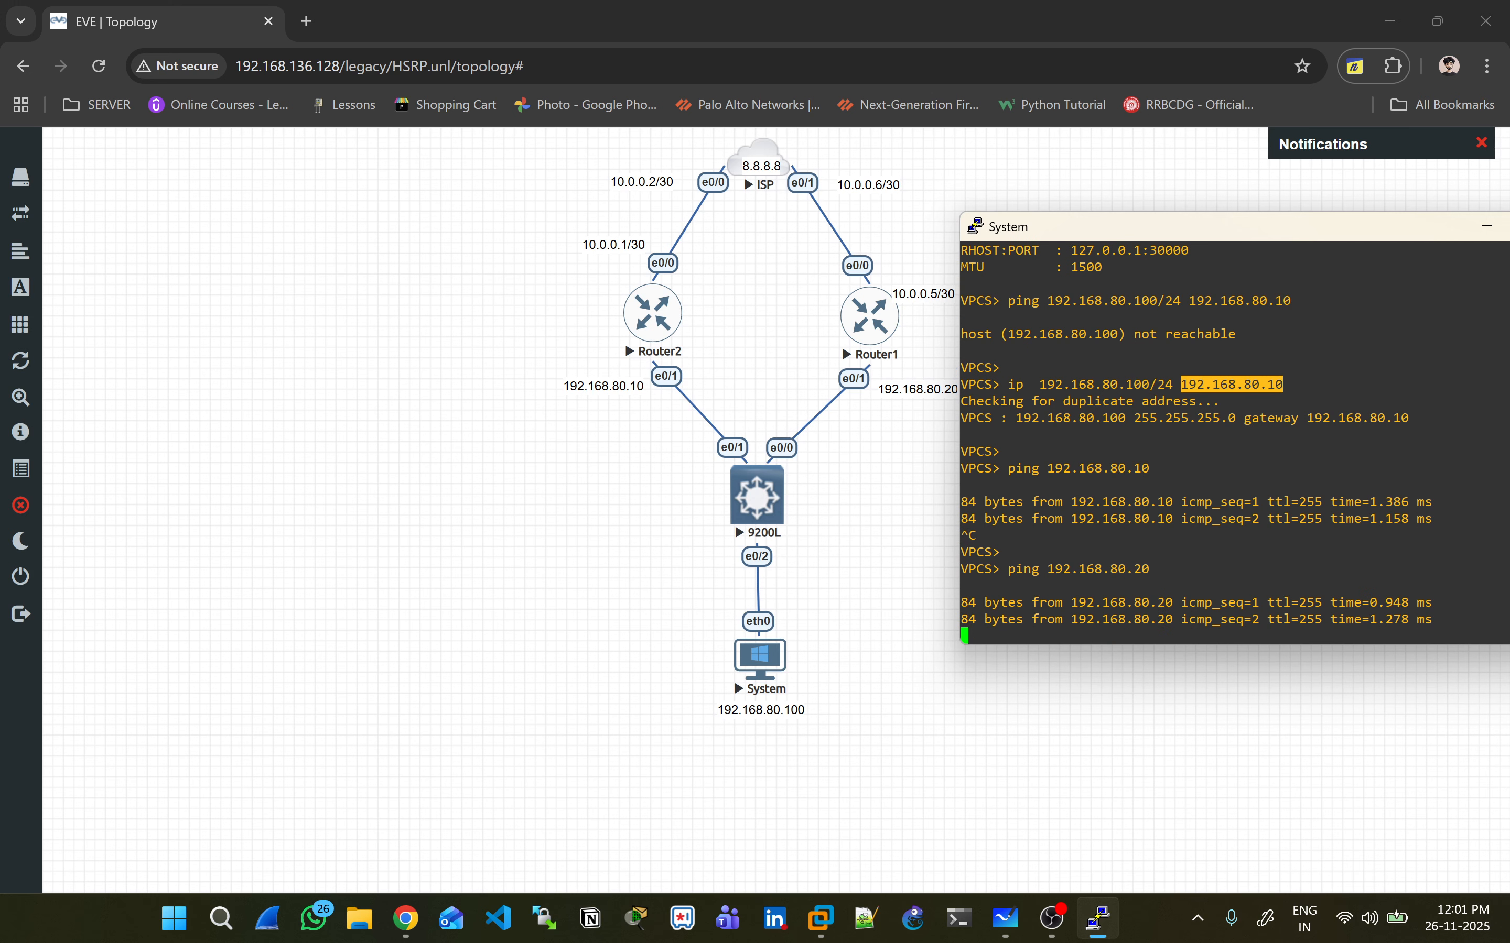
key("ctrl+c")
- Confirm the PC's new address and gateway 192.168.80.10 with sh ip
key("Return")
key("Return")
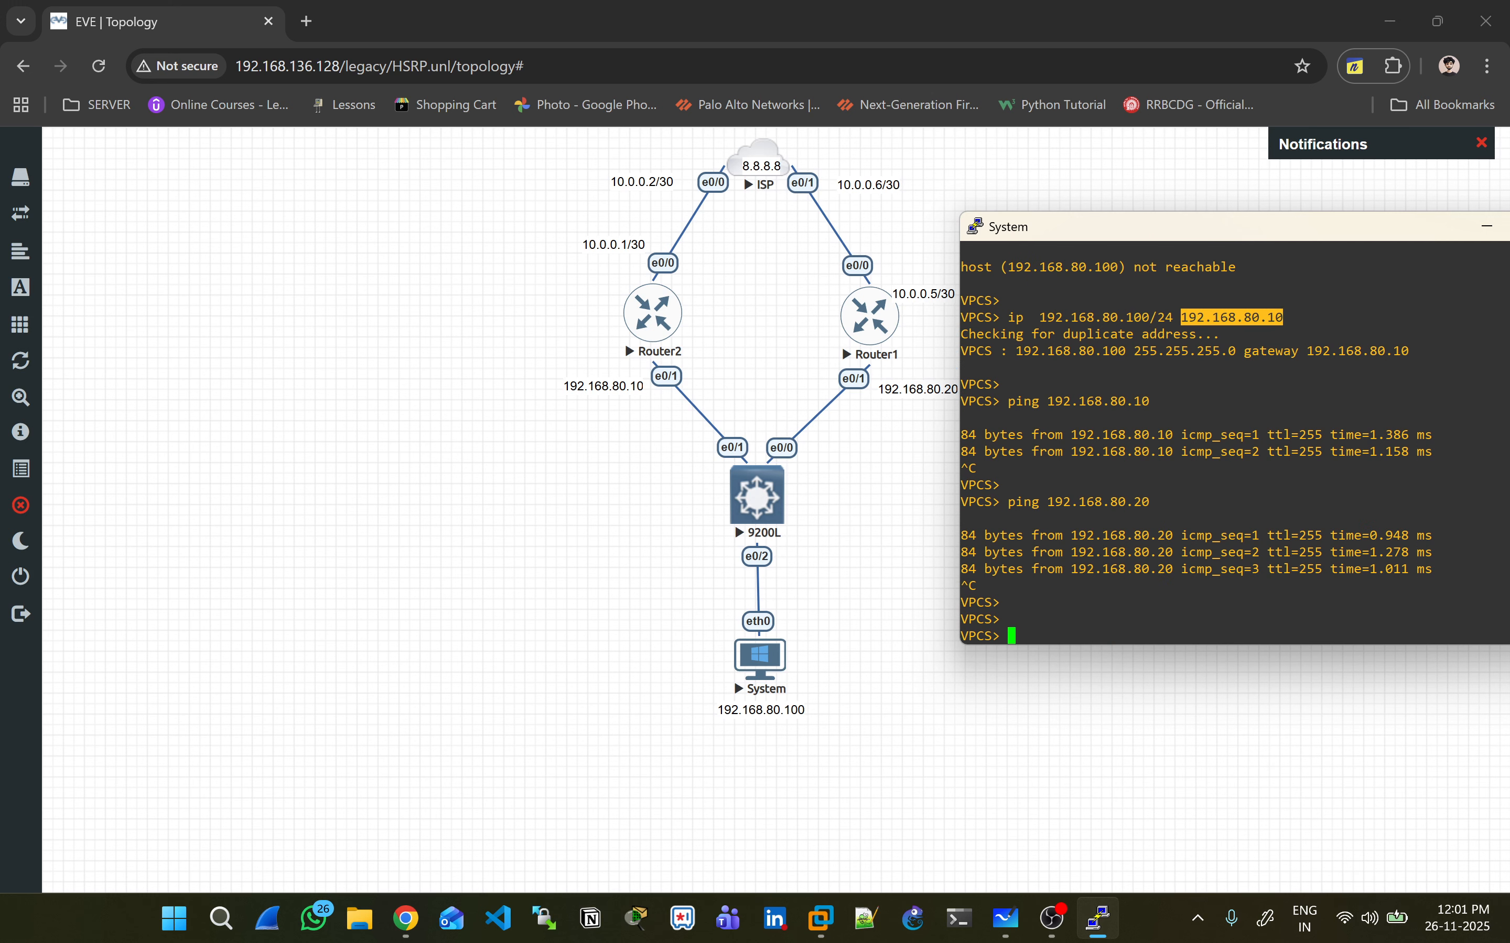
type("sh ip")
key("Return")
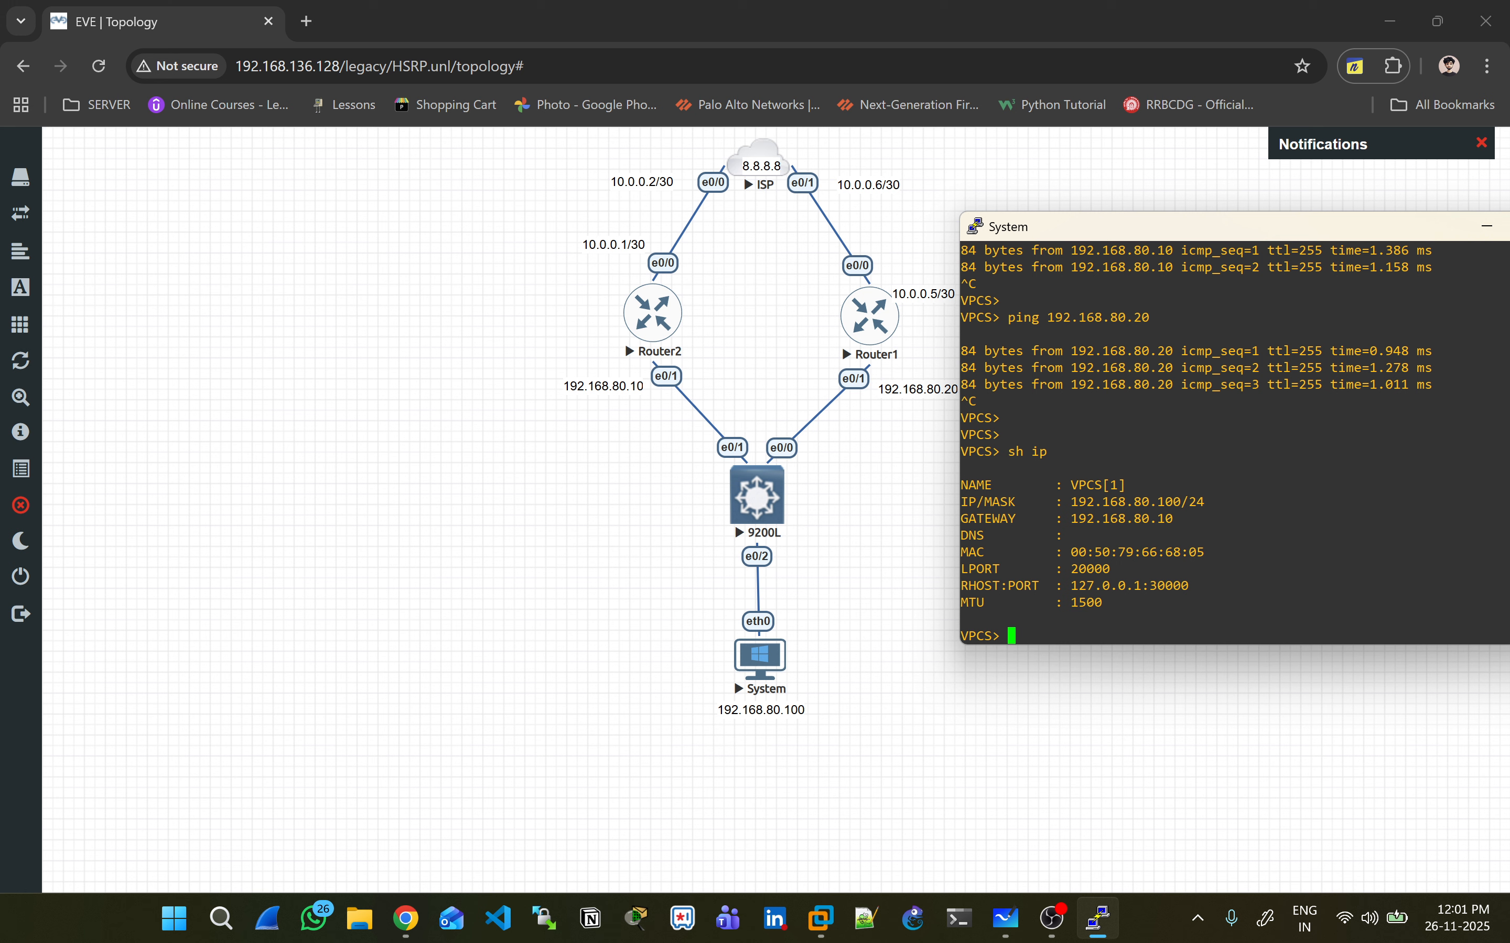
left_click_drag(968, 519, 1181, 521)
left_click(1181, 522)
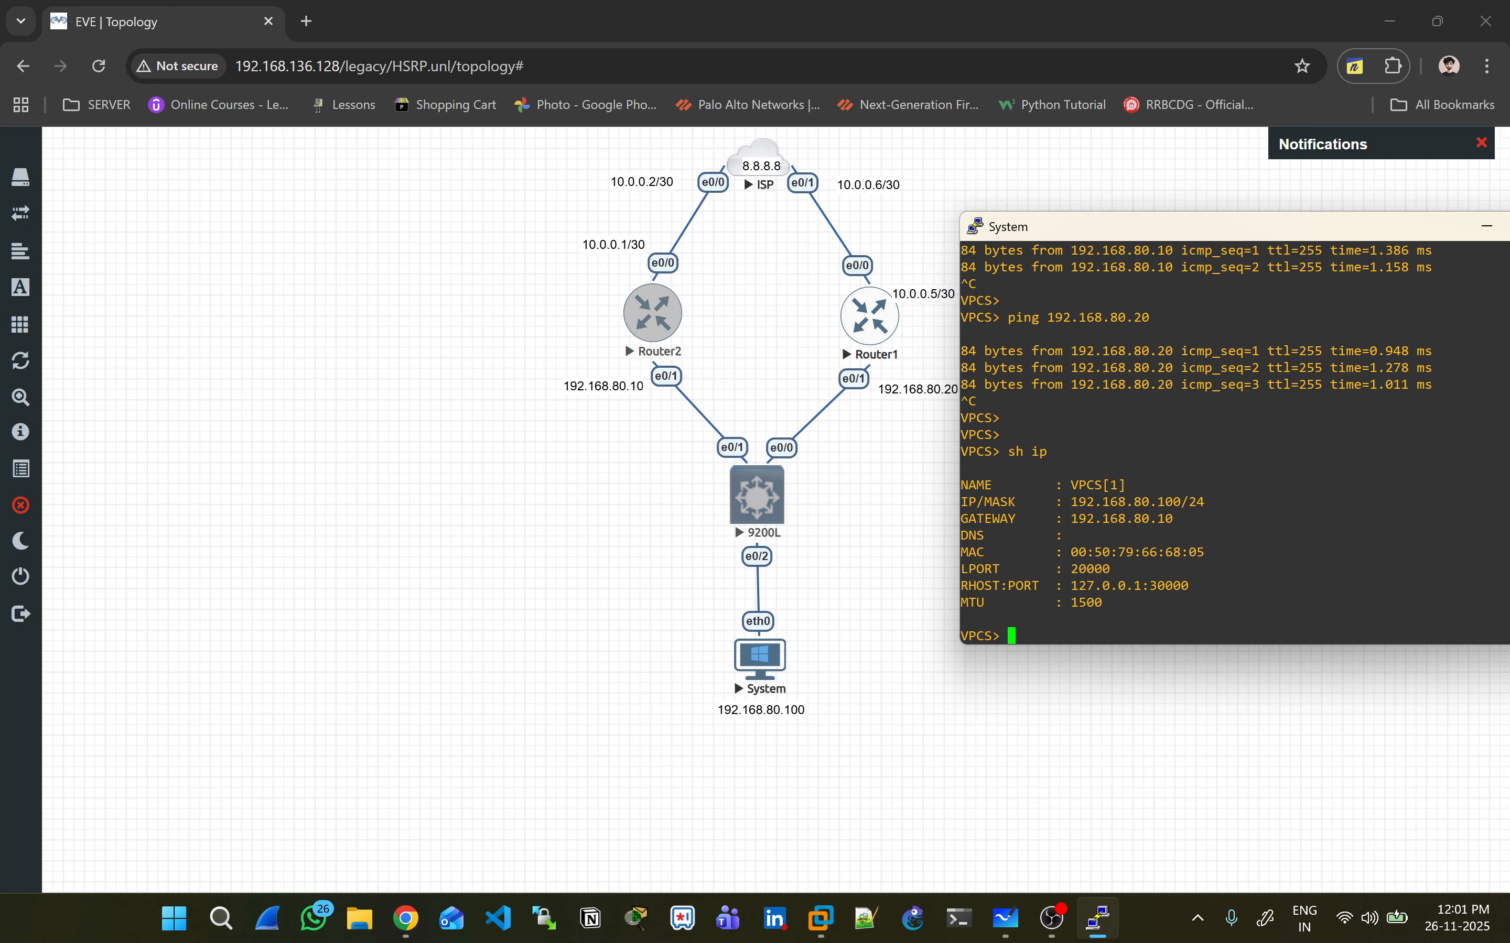
- Start a continuous ping to 8.8.8.8 from the PC with ping 8.8.8.8 -t
double_click(1154, 435)
type("ping ")
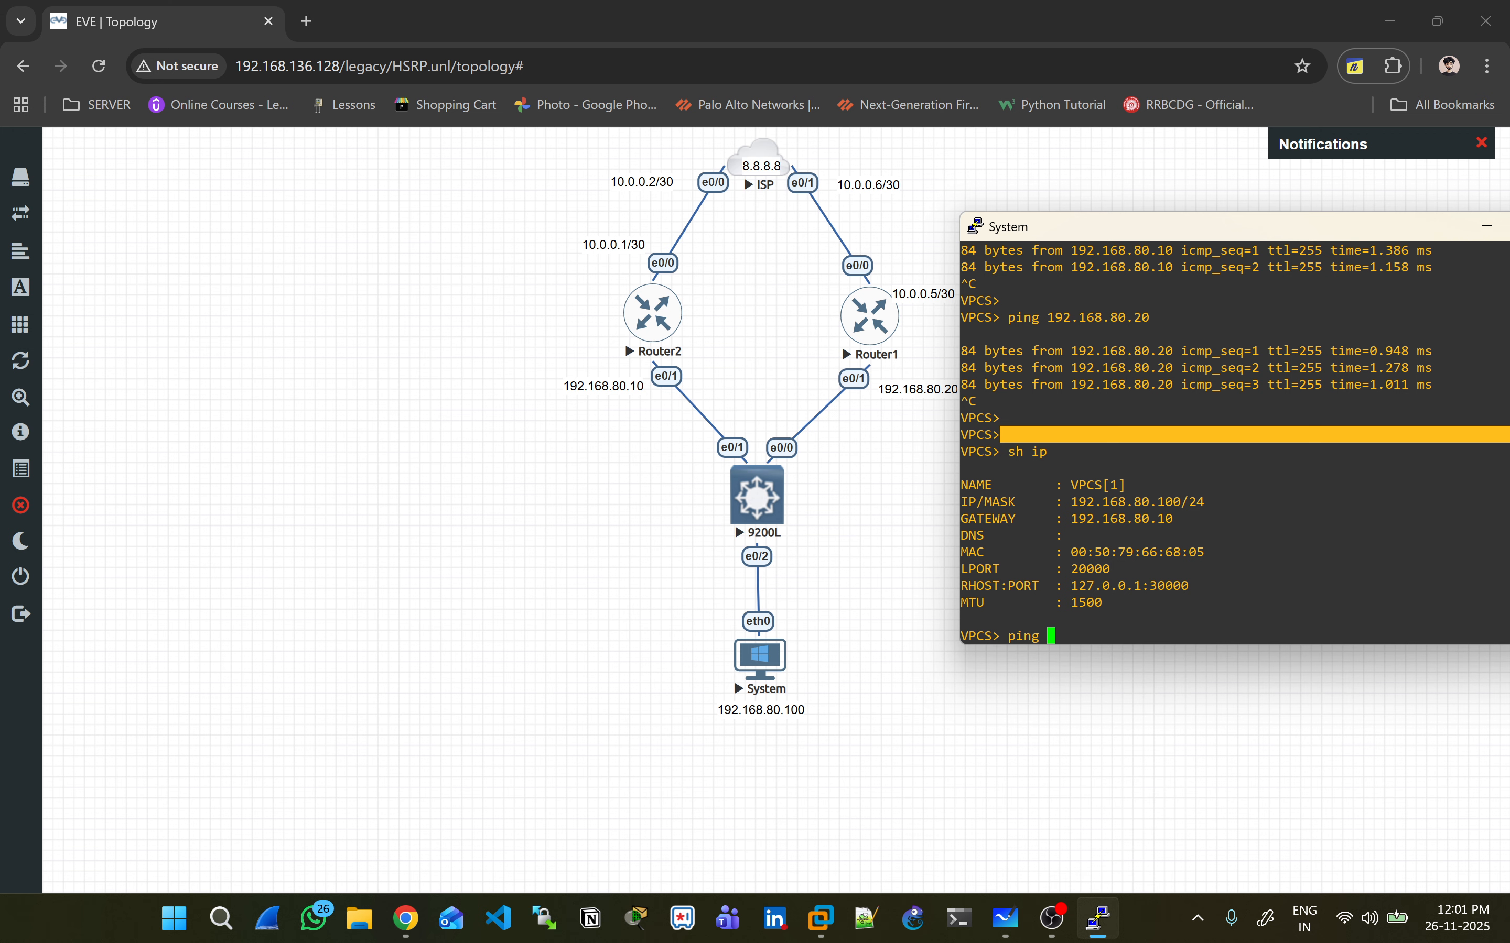
type("8.8.8.8 -t")
key("Return")
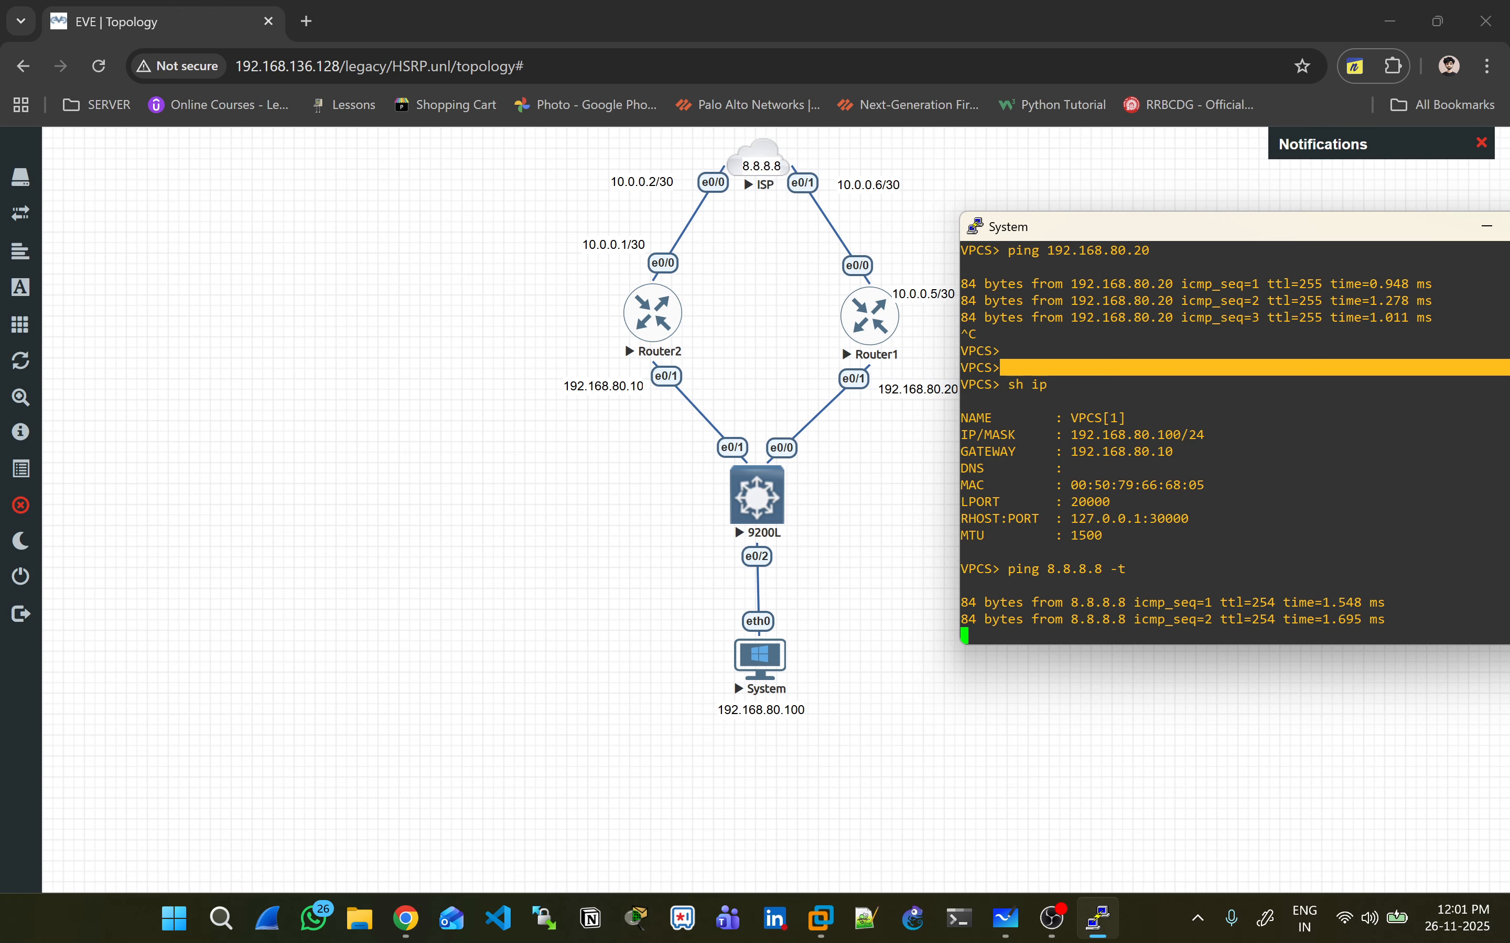
left_click(1486, 227)
left_click(653, 314)
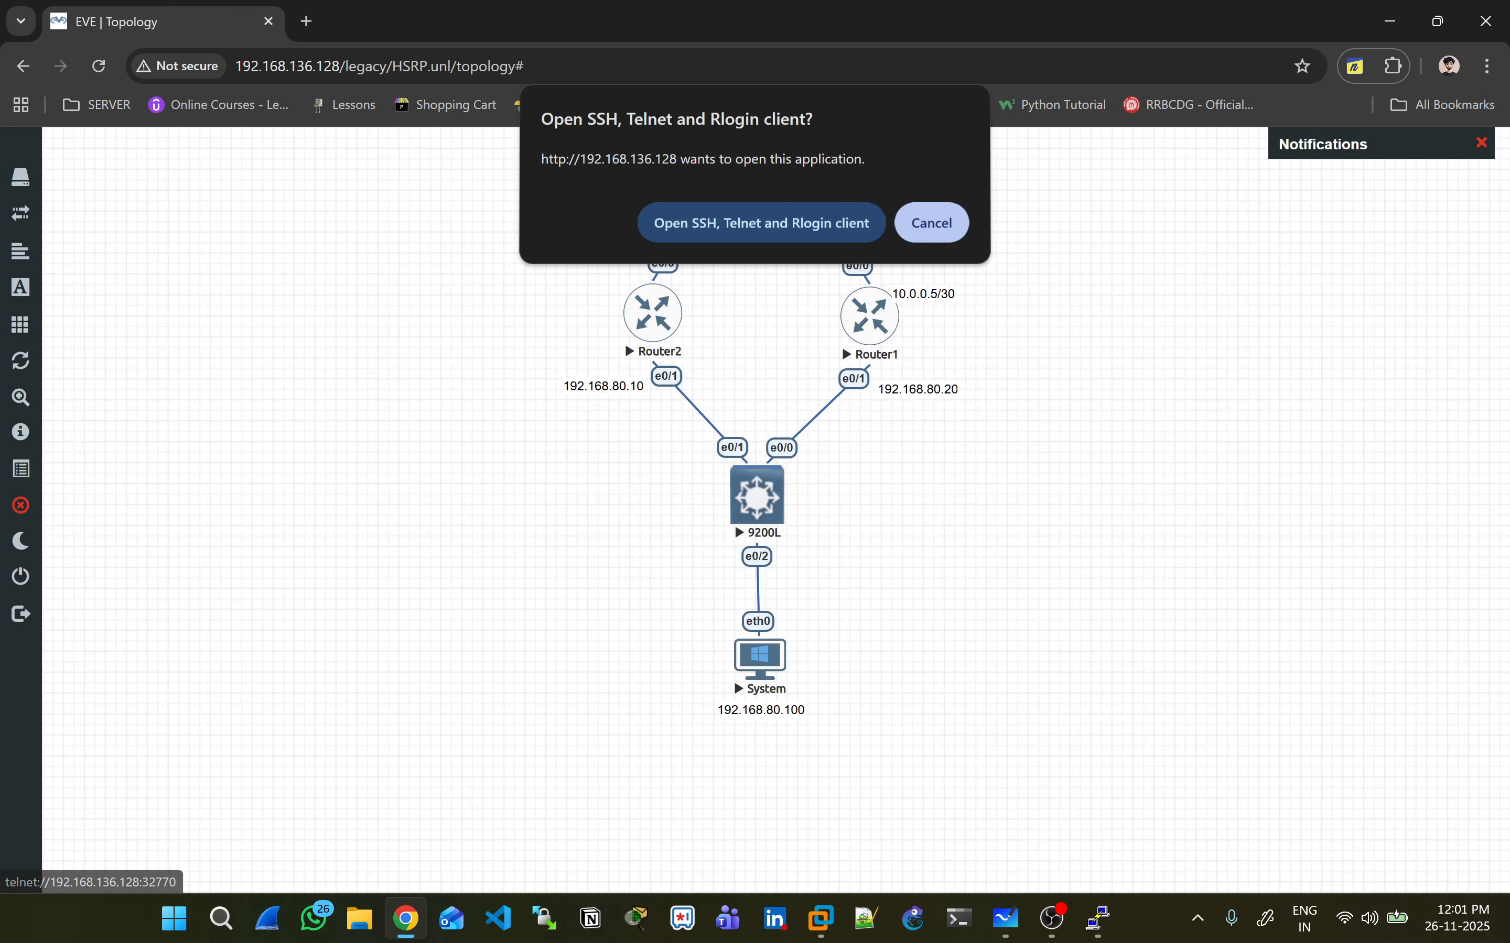
- Turn on ICMP debugging on Router2 with 'debug ip icmp'
left_click(758, 222)
key("Return")
key("Return")
type("deb")
key("Tab")
type("ip ")
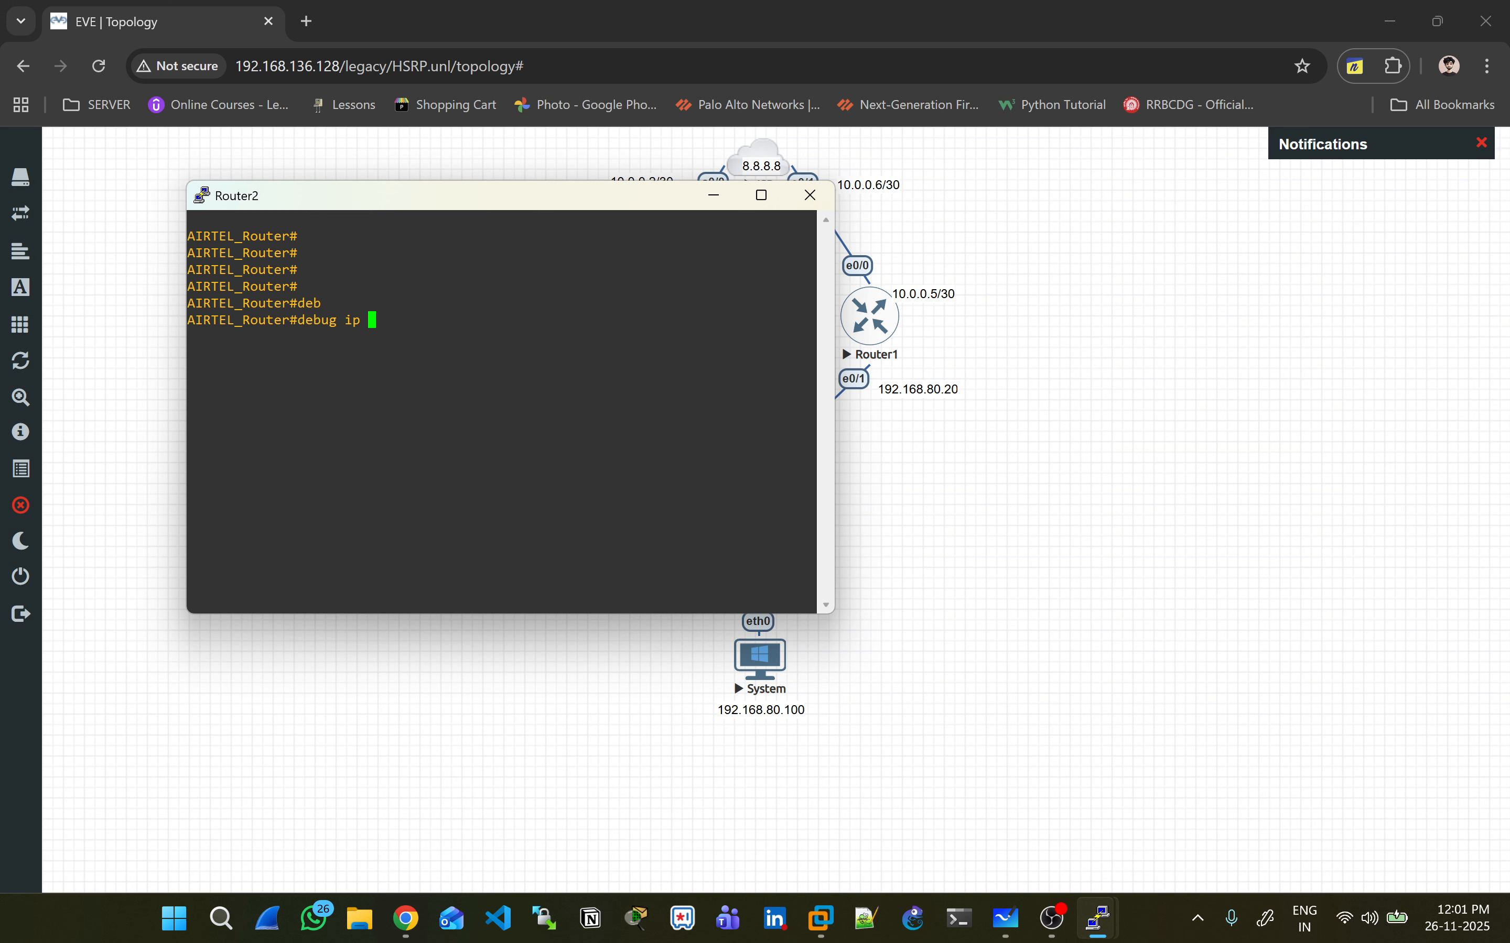
type("ic")
key("Tab")
key("Return")
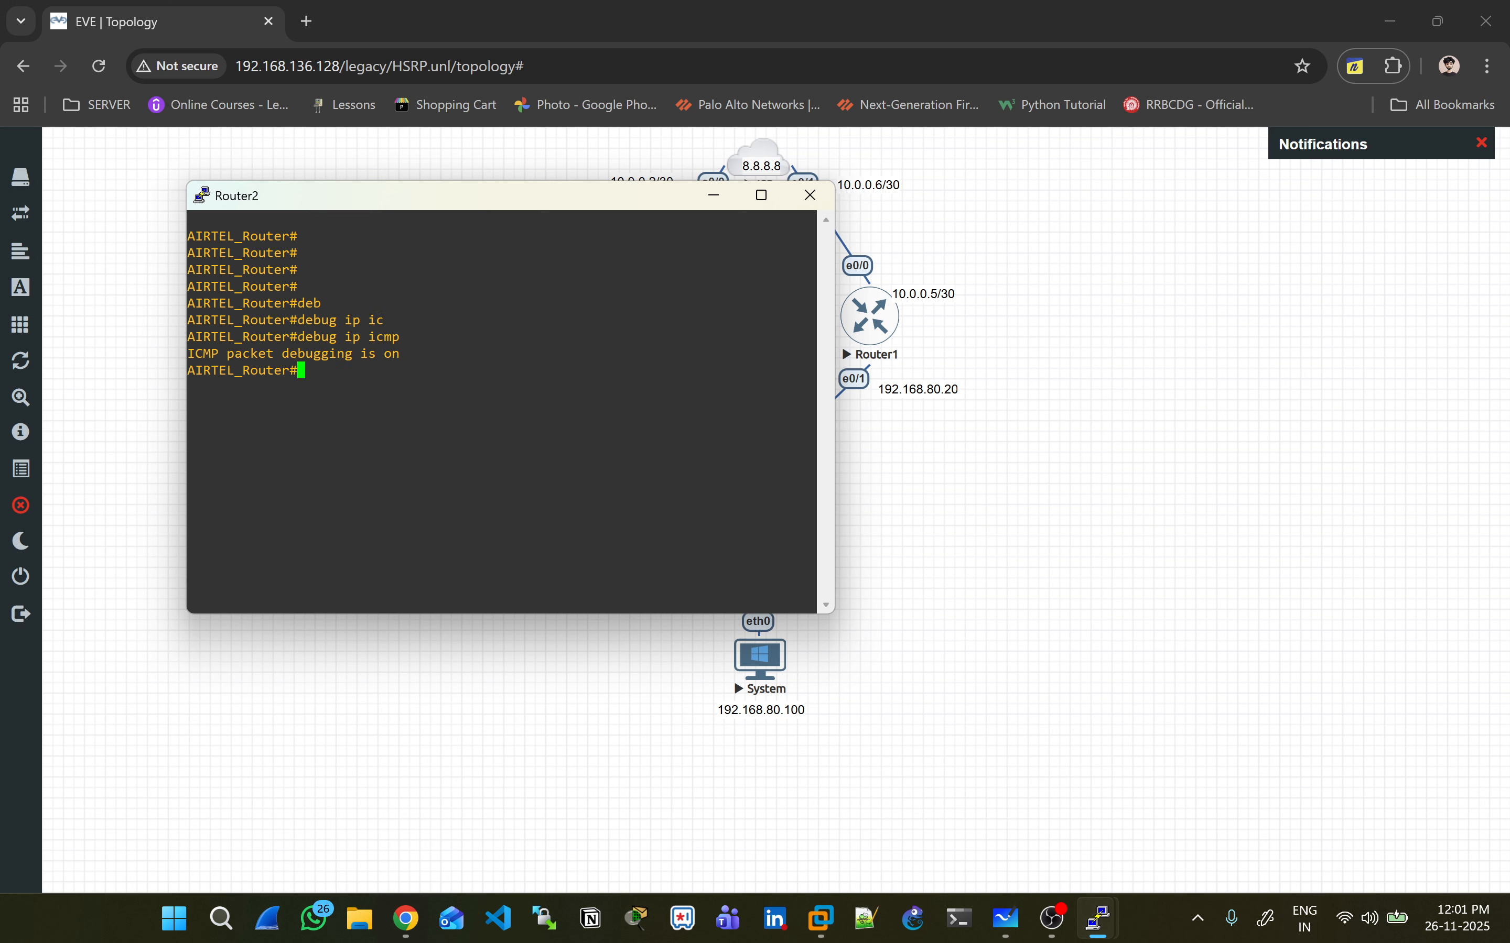
- Check the PC's pings, then turn ICMP debugging off with 'no debug ip icmp'
key("alt+Tab")
key("Tab")
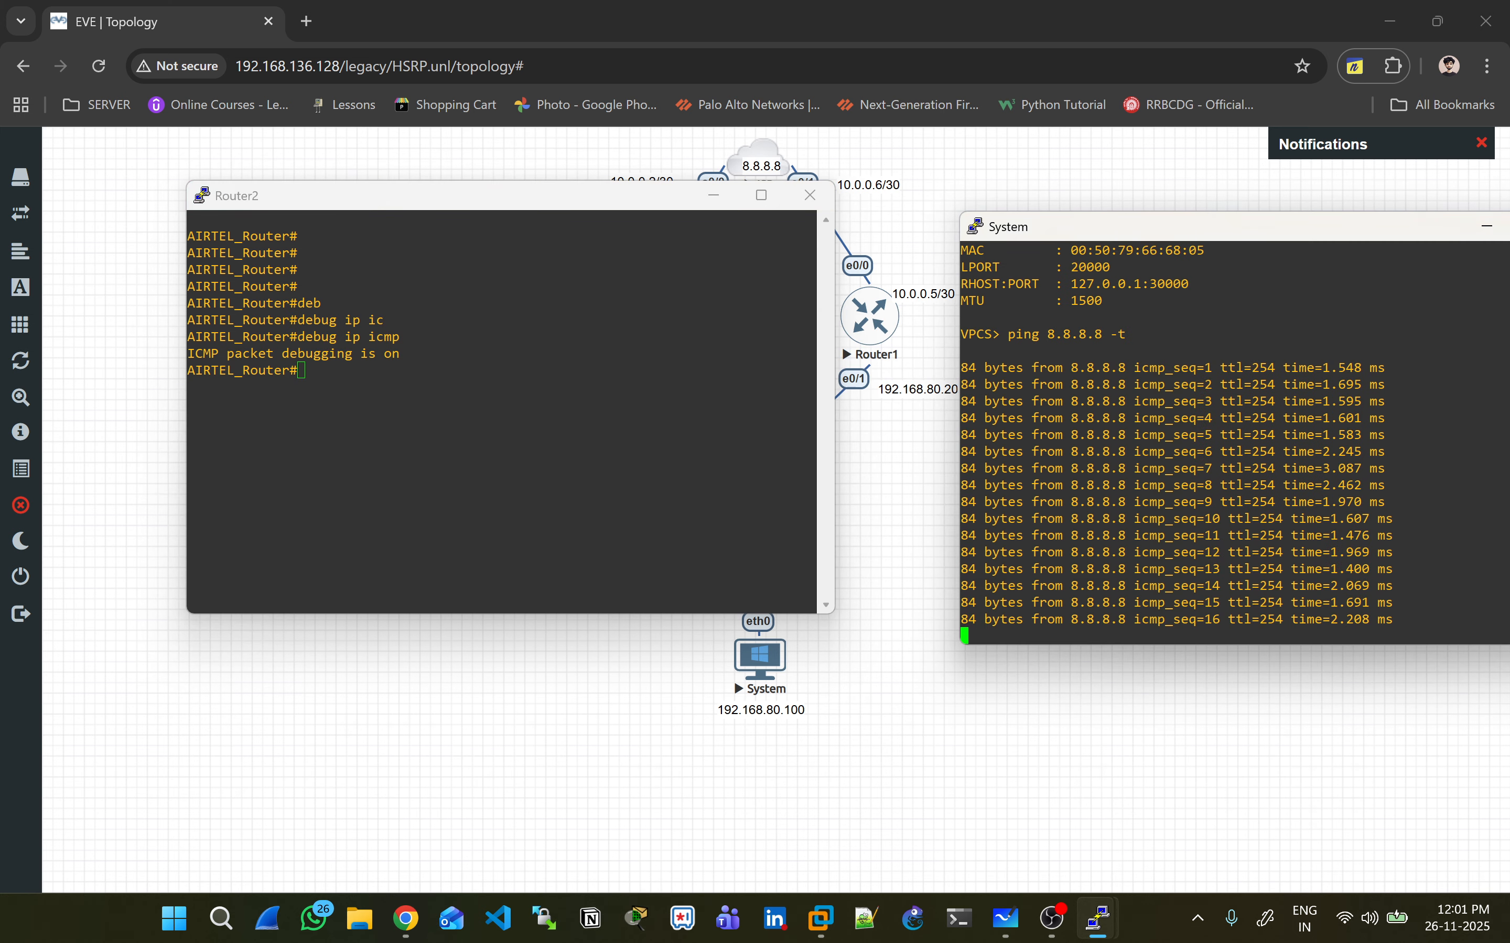
key("alt+Tab")
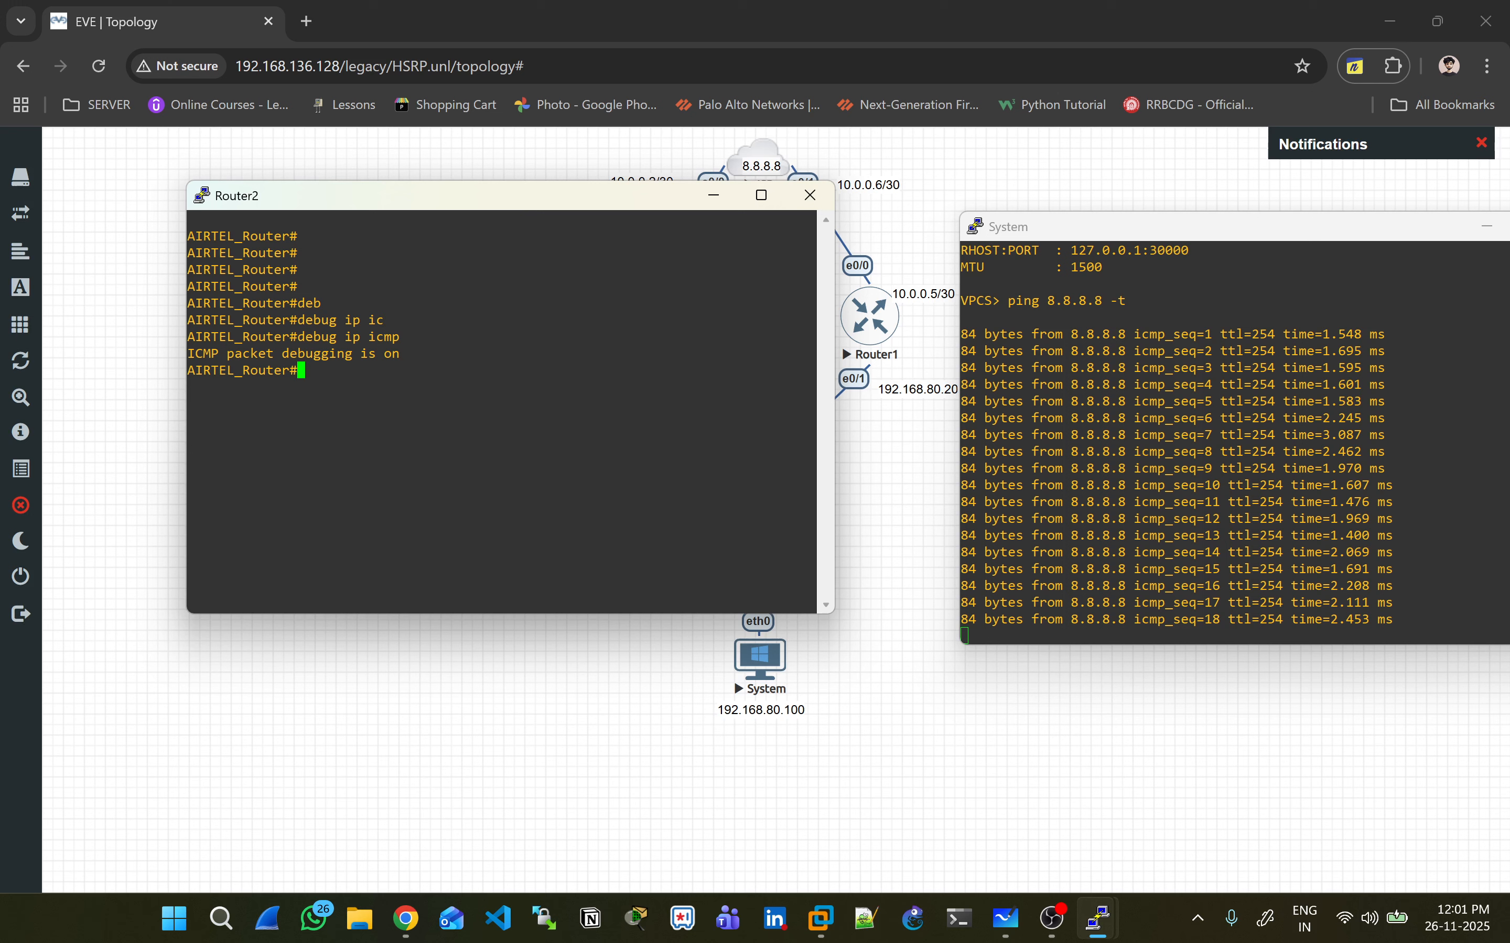
key("Up")
key("ctrl+a")
type("no")
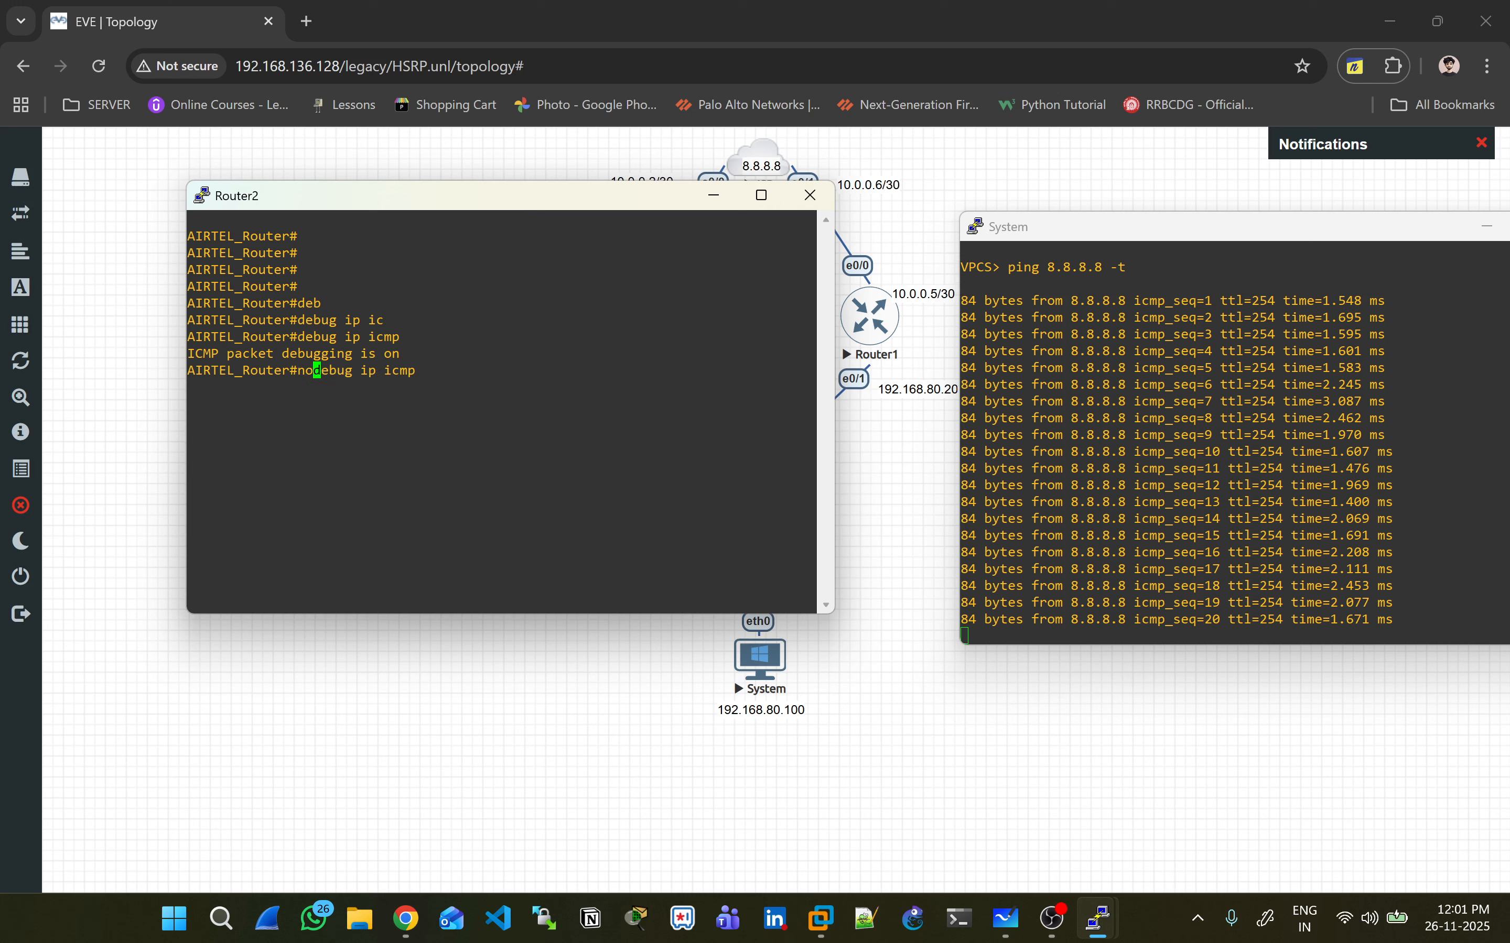
key("Return")
key("Return")
key("Return")
- Browse the 'debug ip ?' options, enable 'debug ip packet', and bring the topology back
type("den")
key("Tab")
key("BackSpace")
type("b")
key("Tab")
type("ip ?")
key("space")
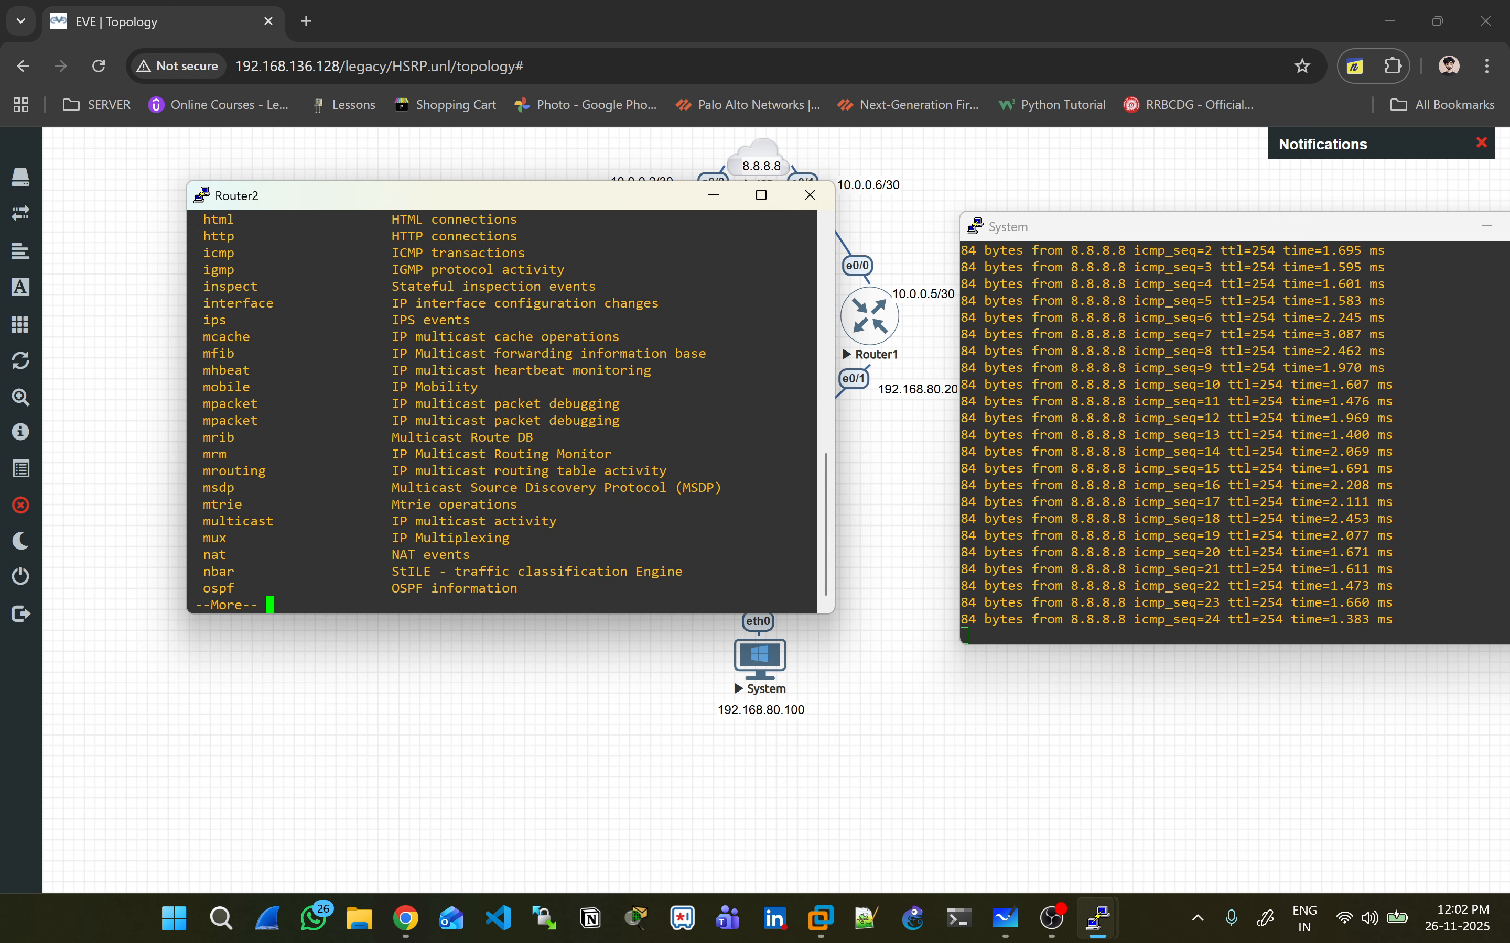
key("space")
key("space")
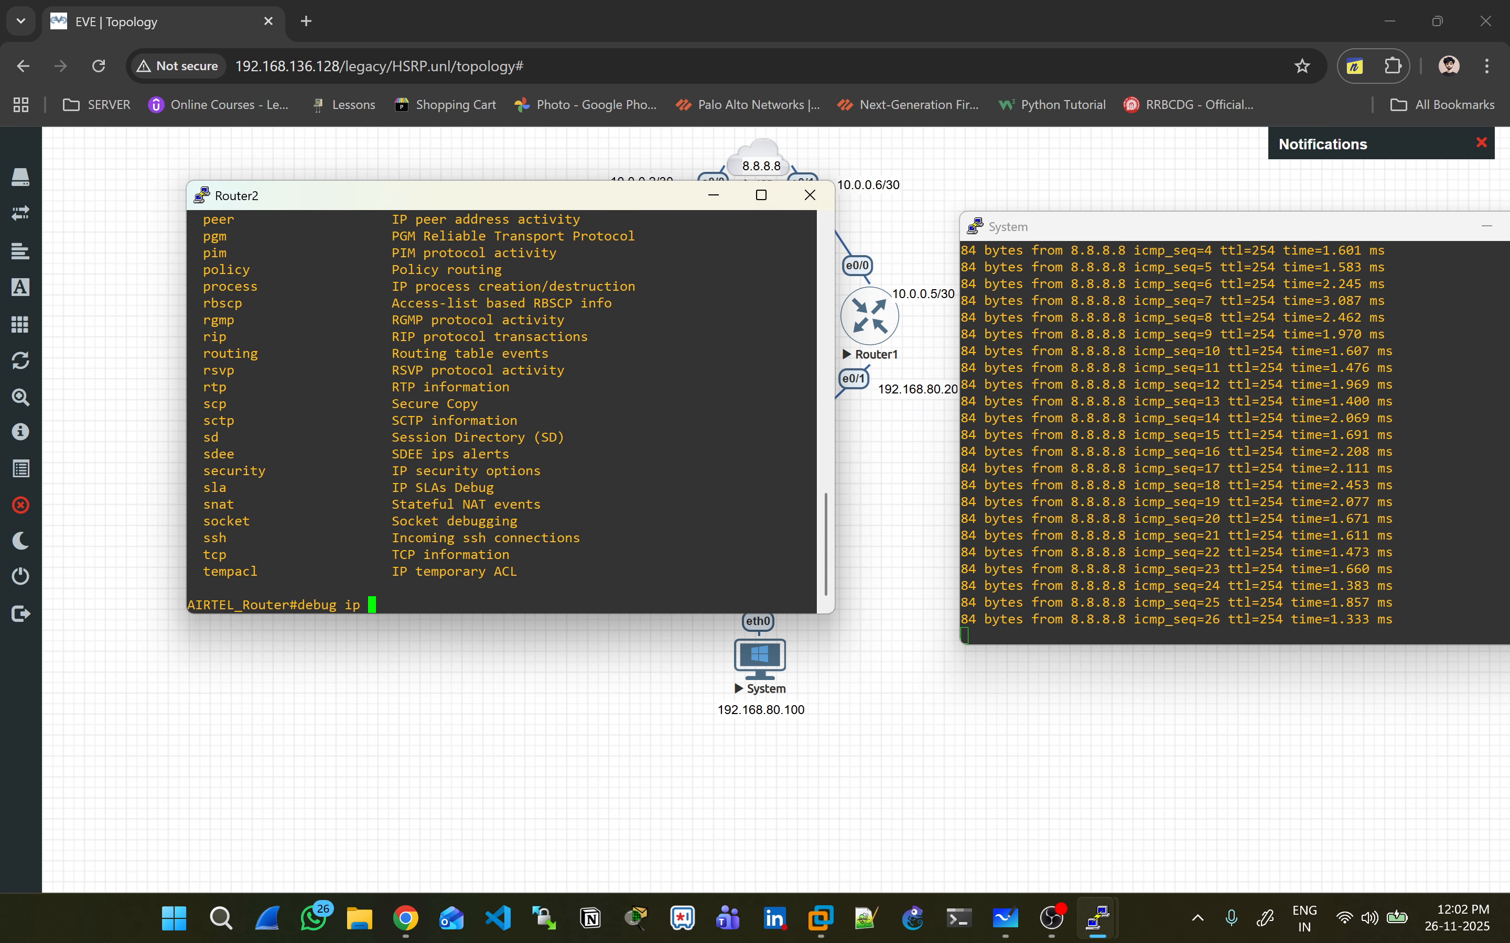
type("pac")
key("Tab")
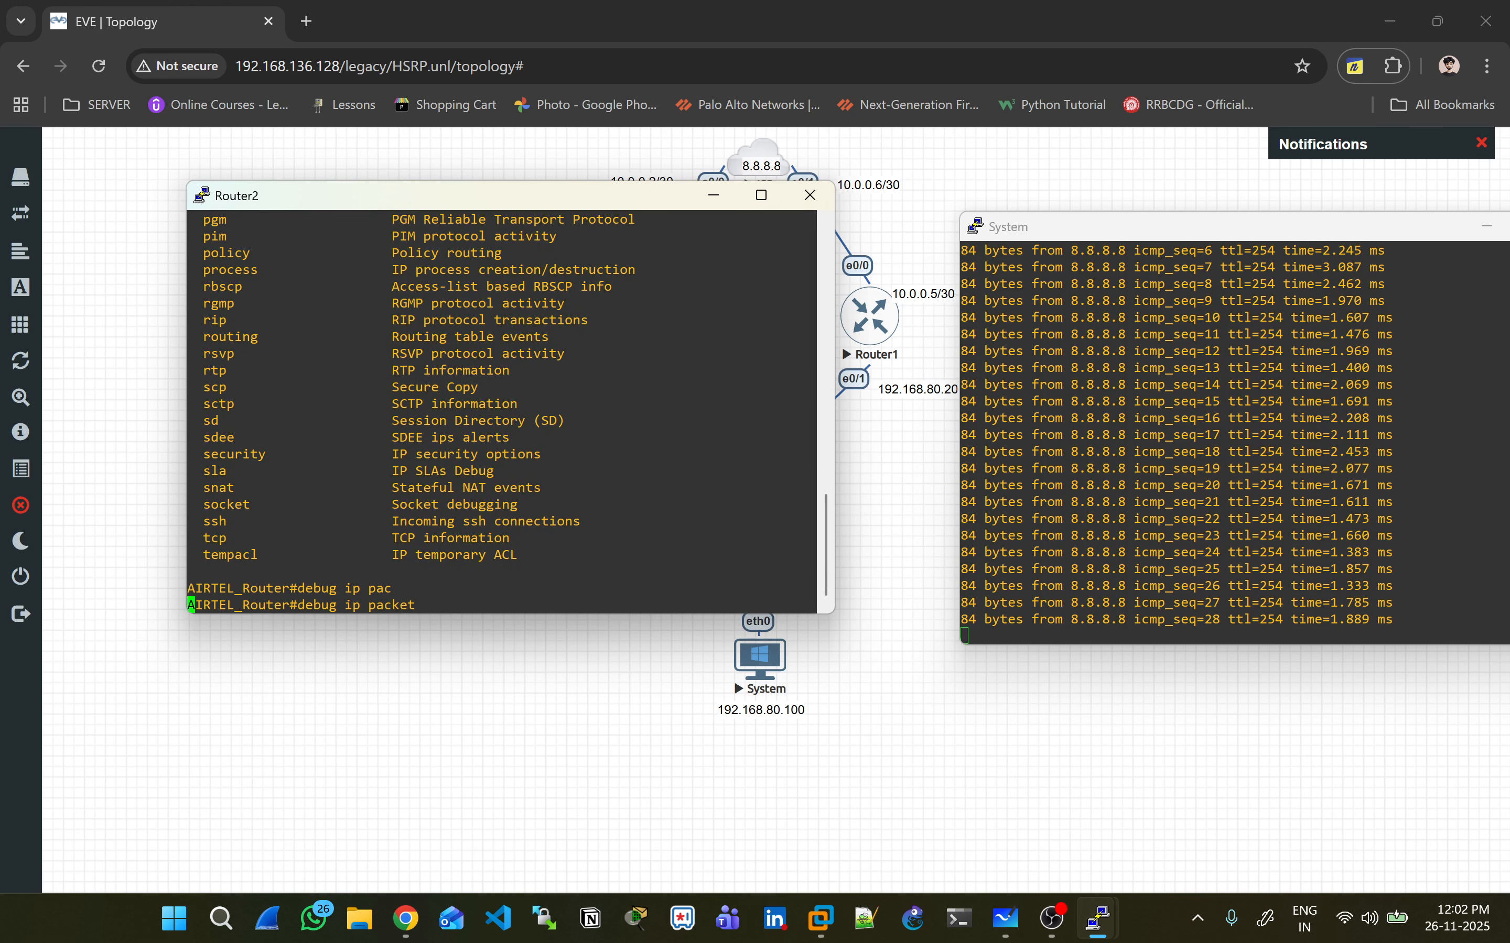
key("Return")
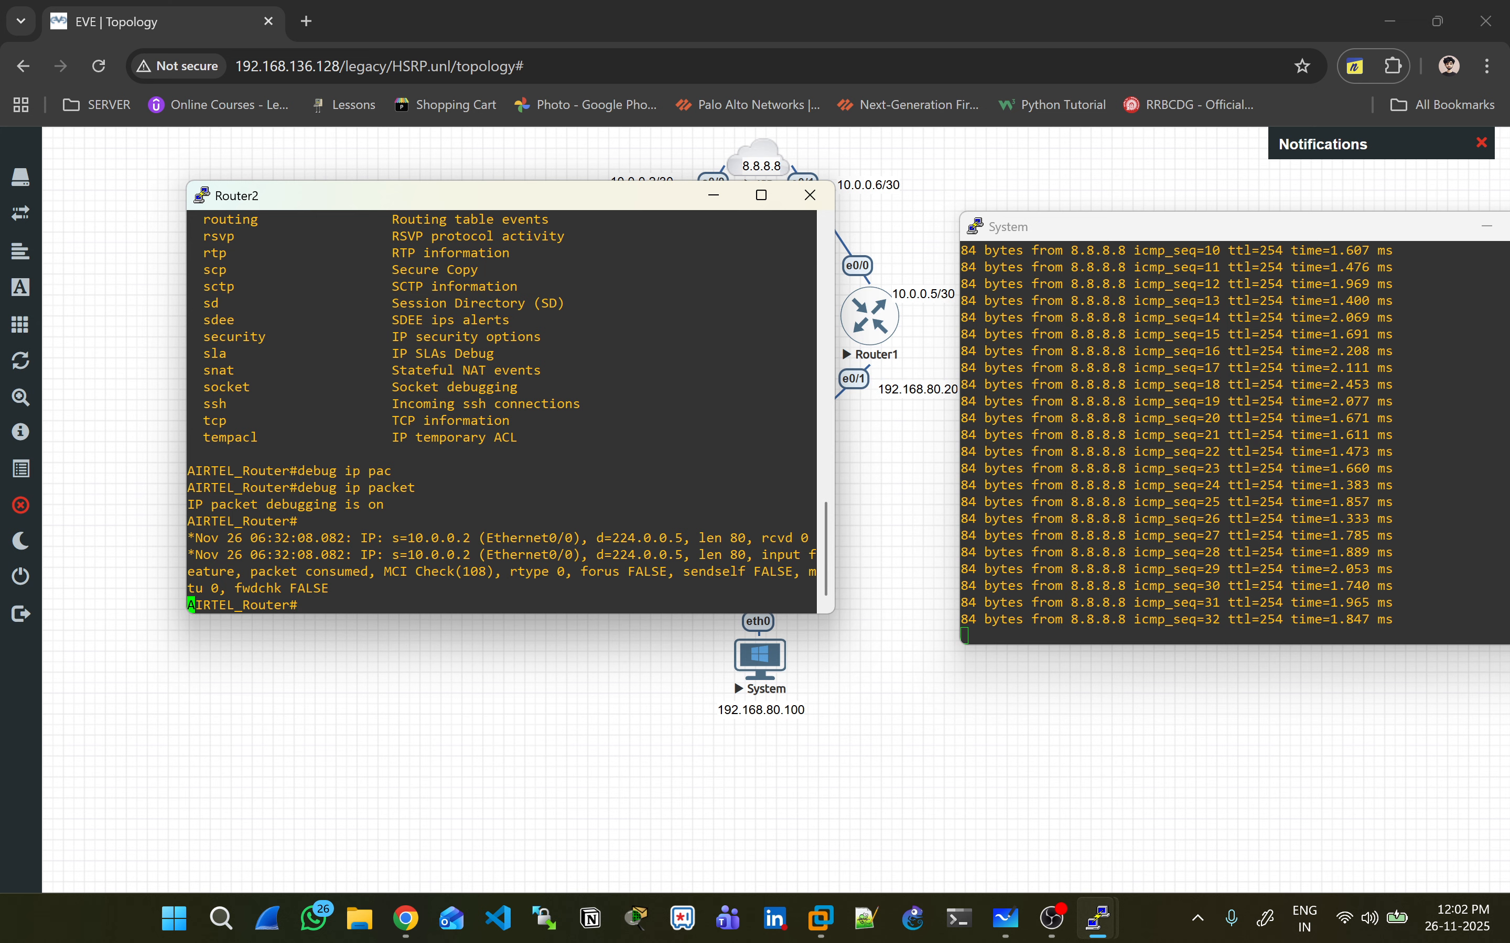
left_click_drag(515, 200, 442, 285)
left_click(861, 326)
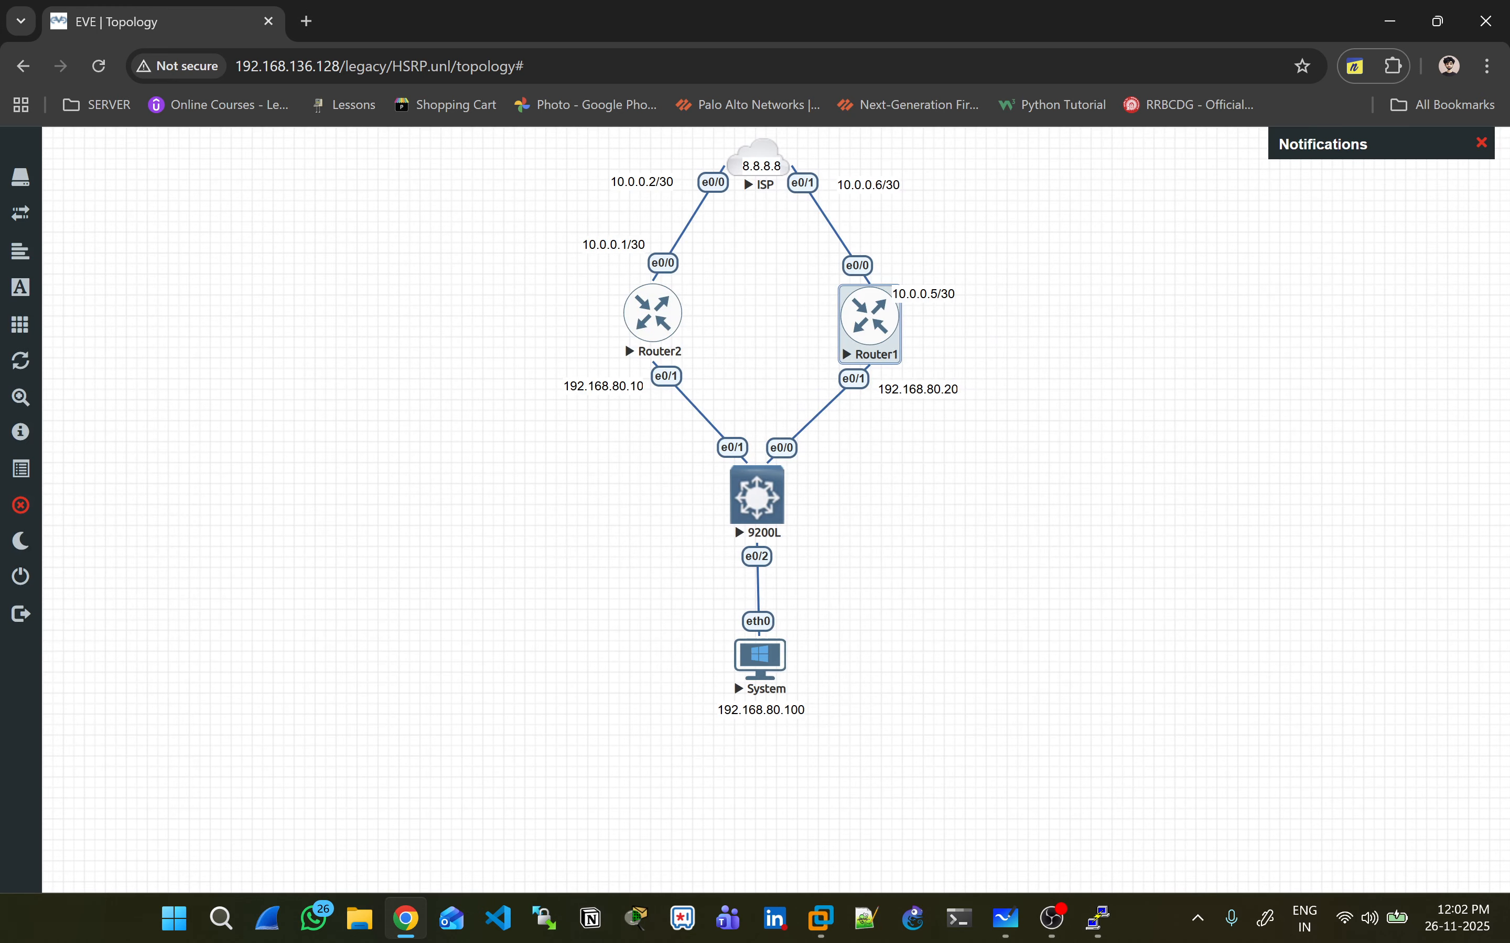
- Stop IP packet debugging with 'no debug ip packet' and move the Router2 console lower
left_click(869, 317)
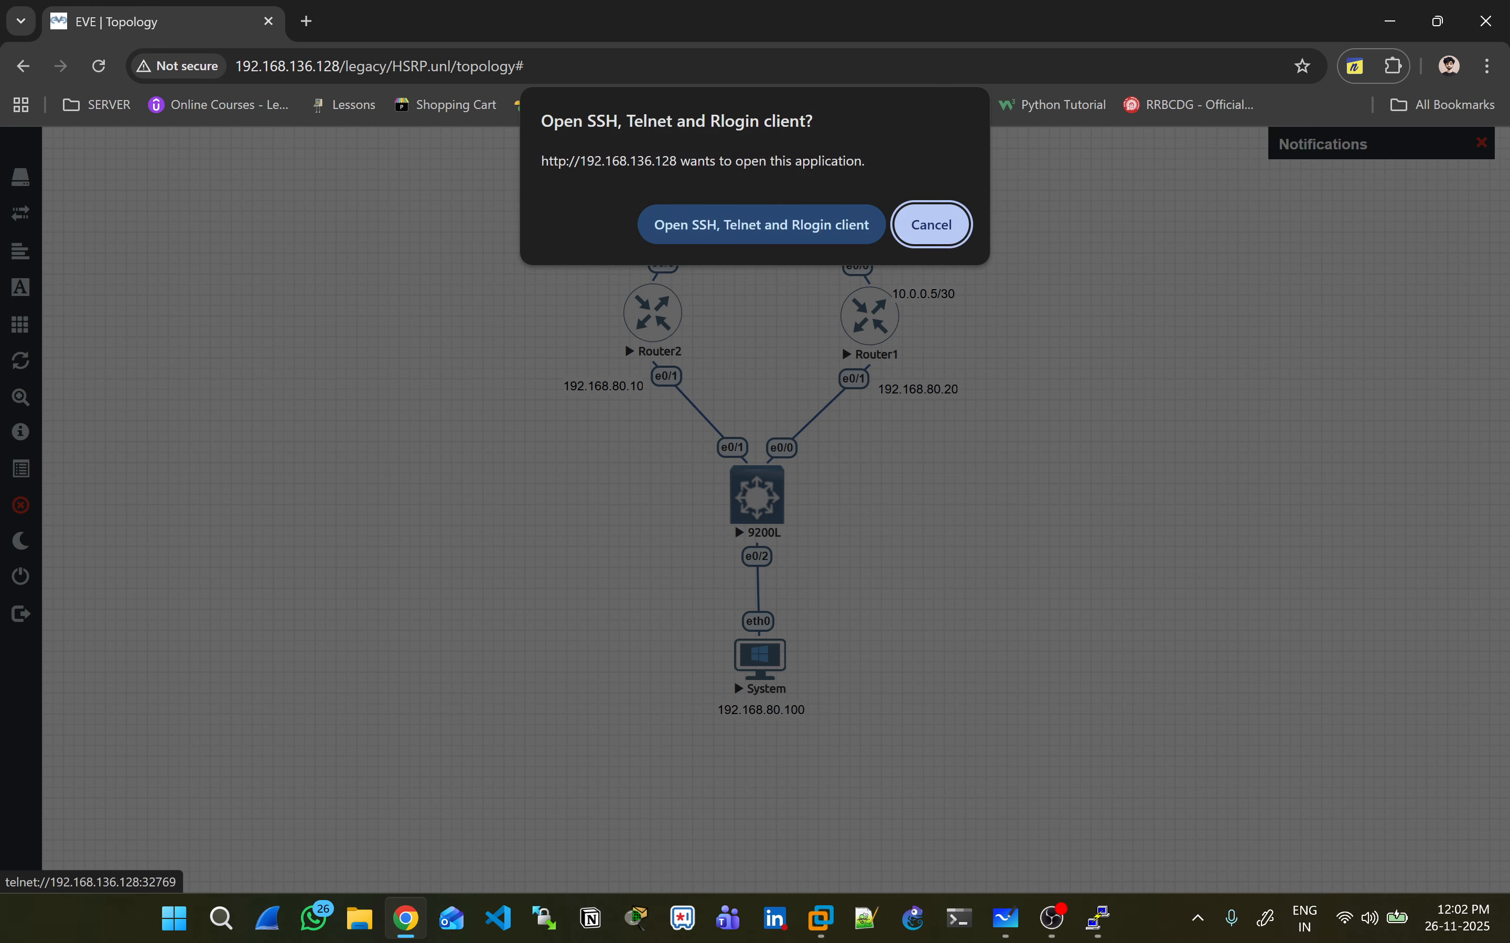
left_click(761, 225)
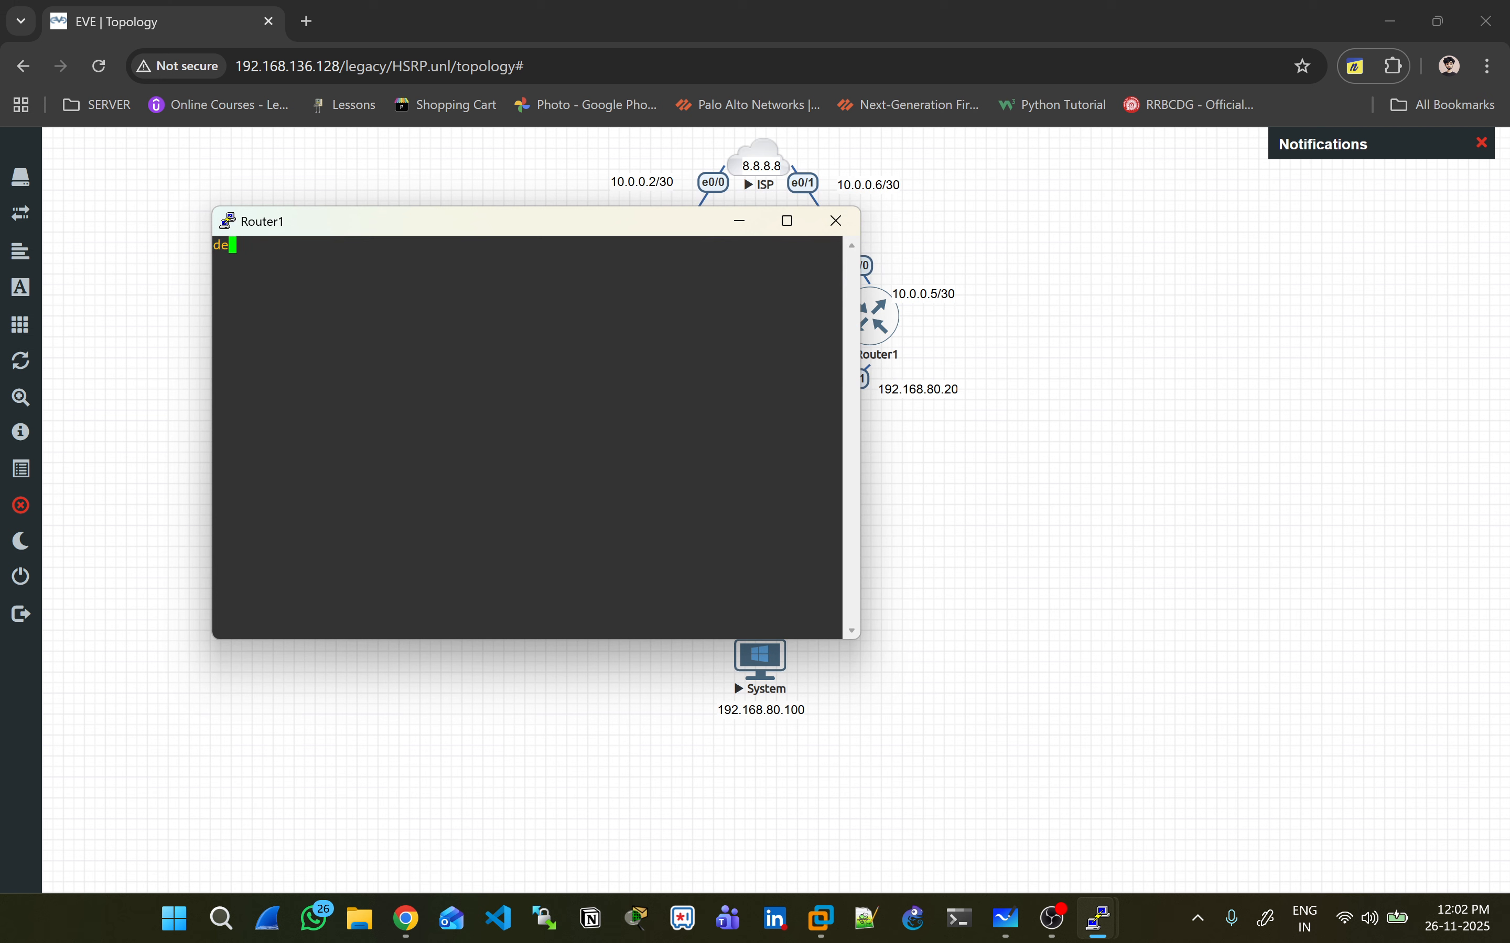
key("Return")
key("Return")
key("Return")
type("deb")
key("Tab")
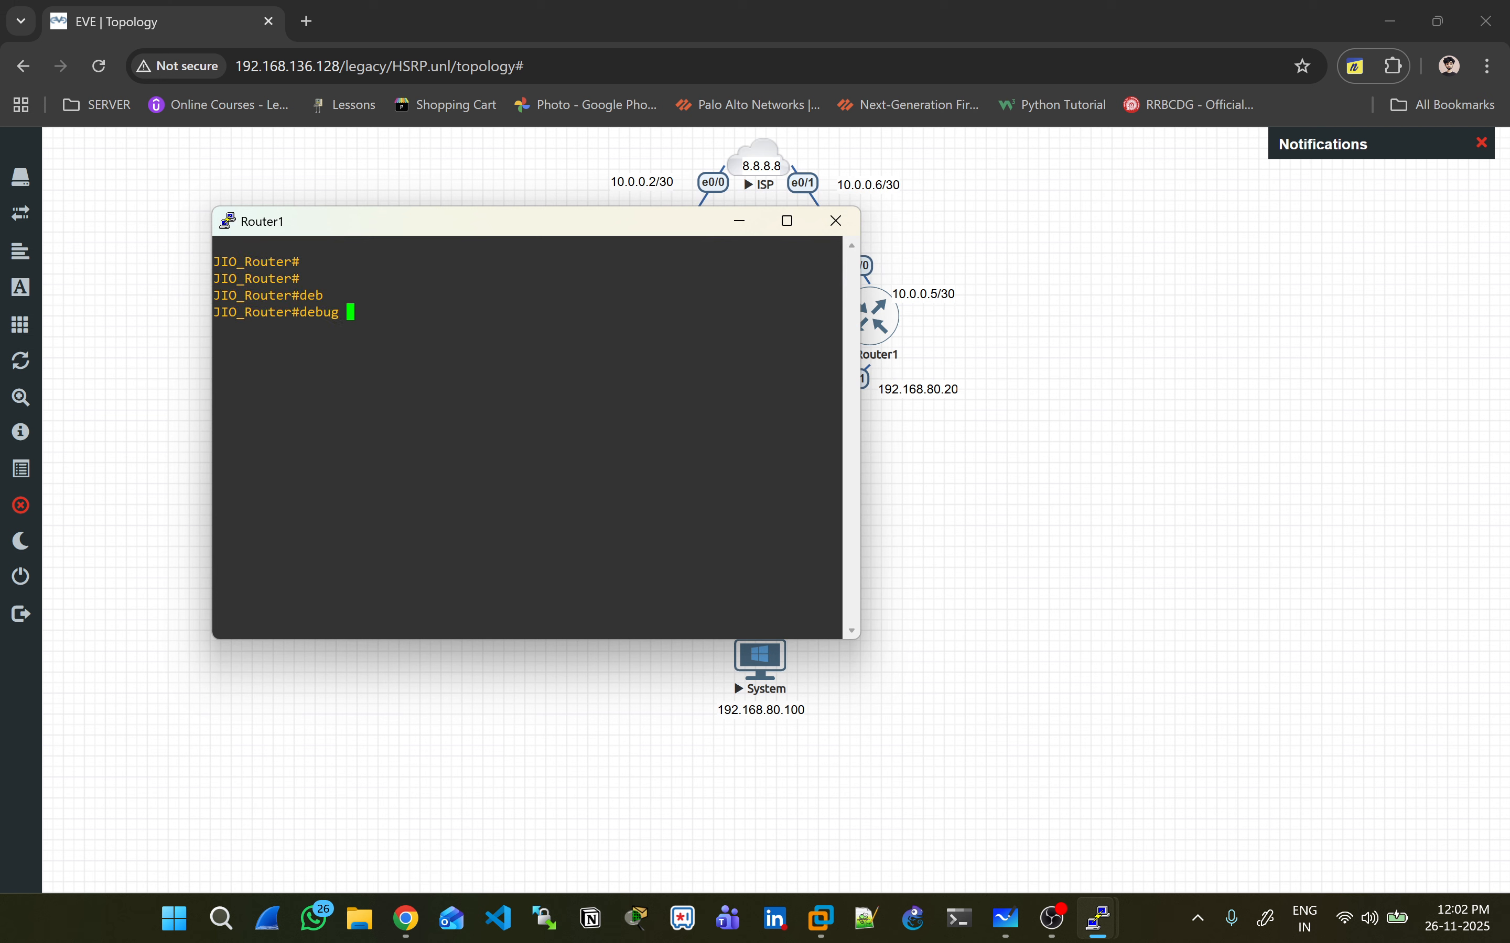
type("ip packet")
key("Return")
type("no debug ip packet")
key("Return")
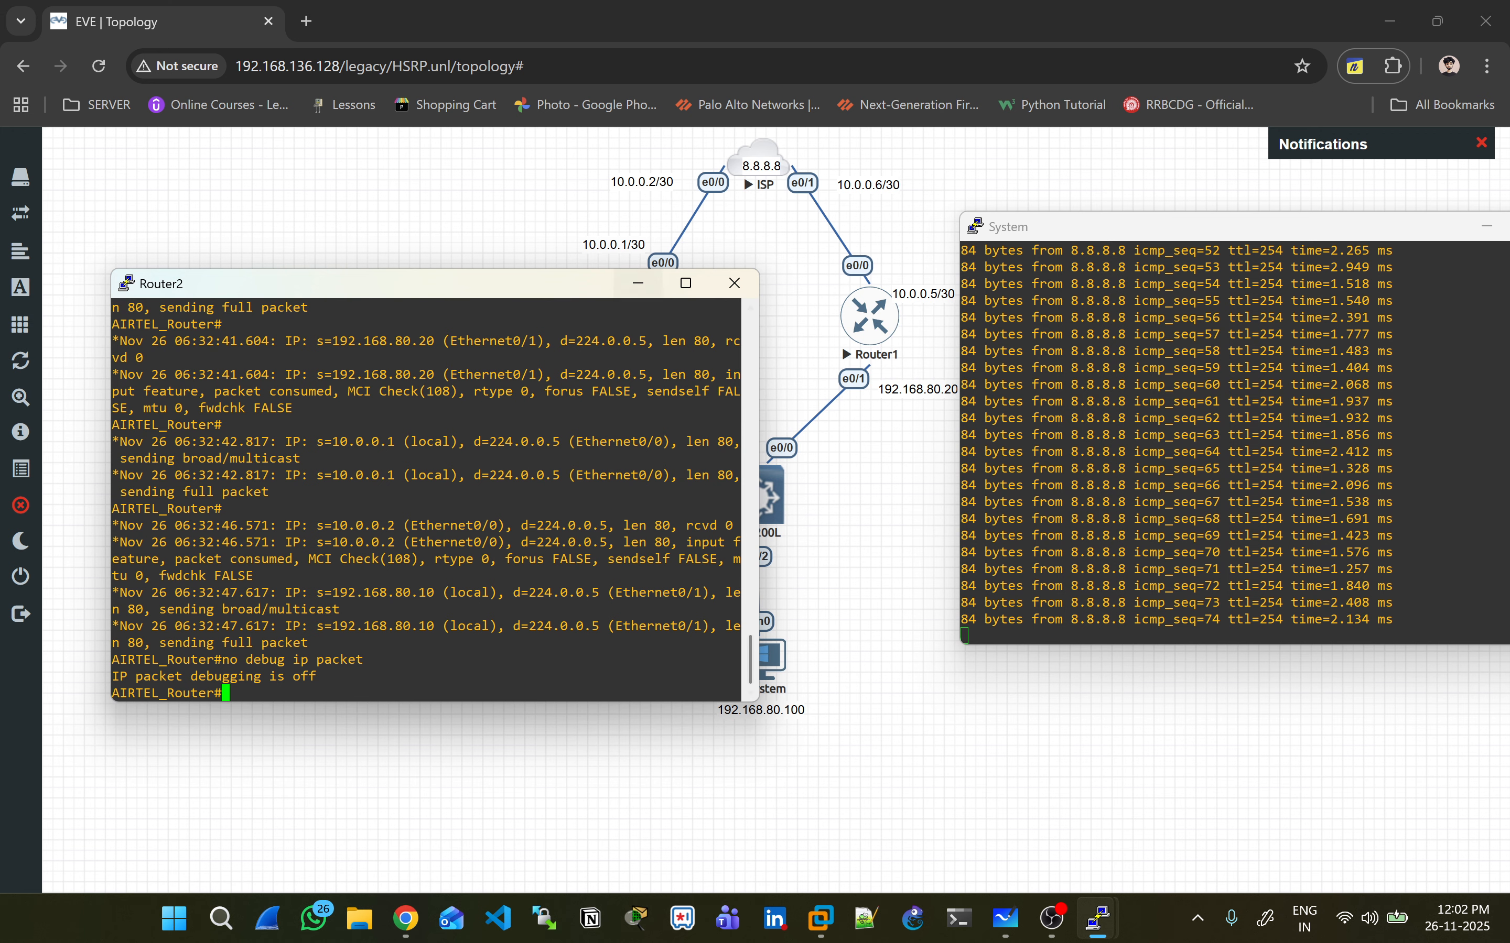
left_click_drag(561, 276, 726, 435)
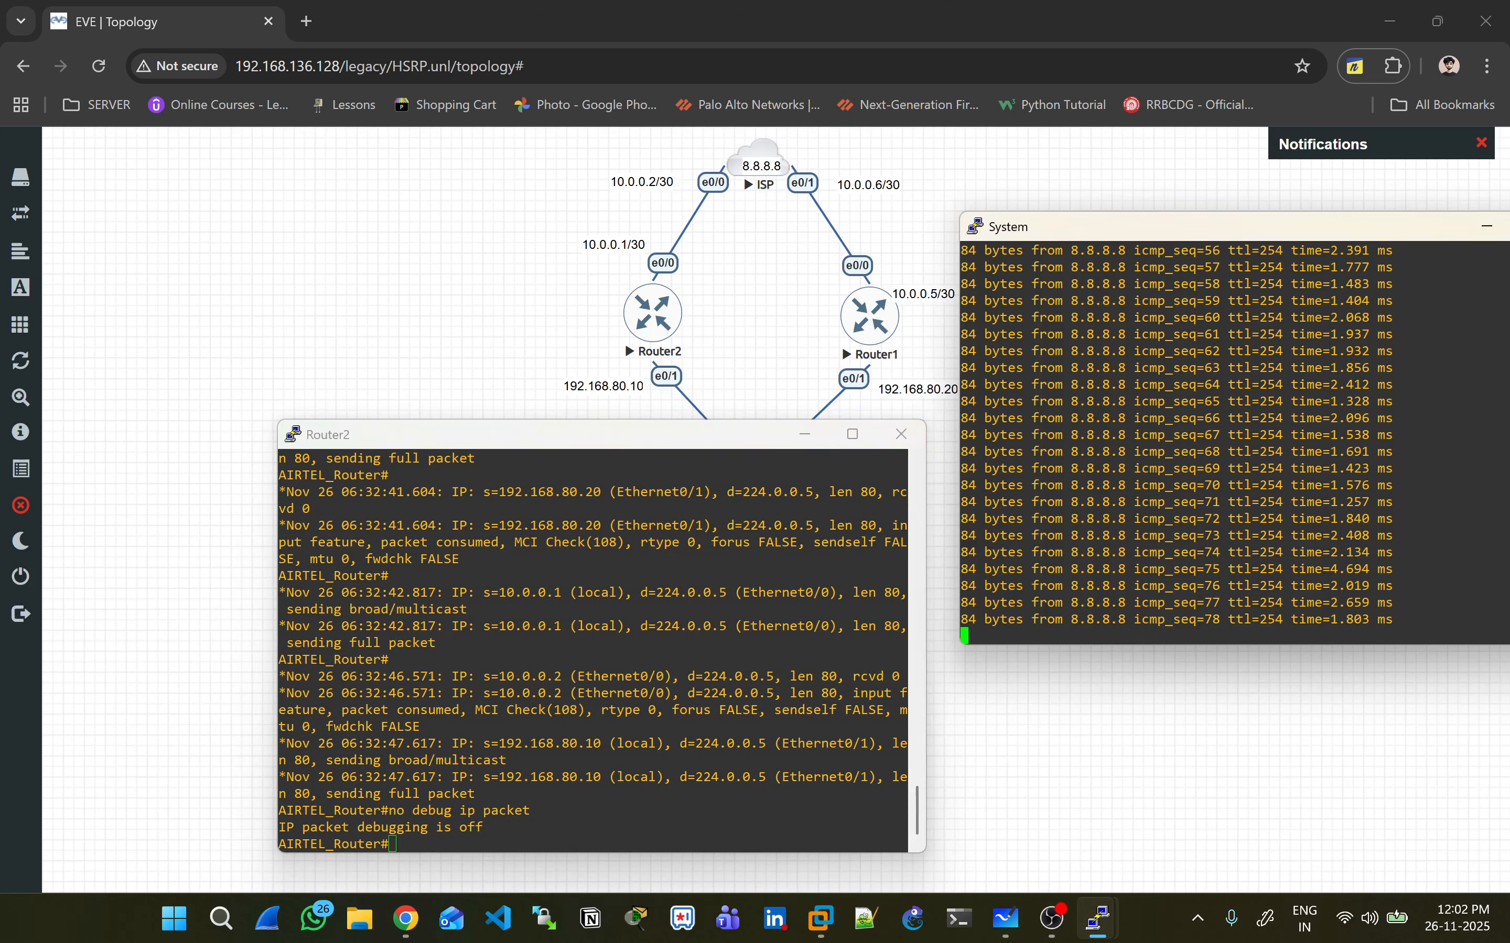
- Check the PC's IP settings with 'sh ip' and restart 'ping 8.8.8.8 -t'
key("ctrl+c")
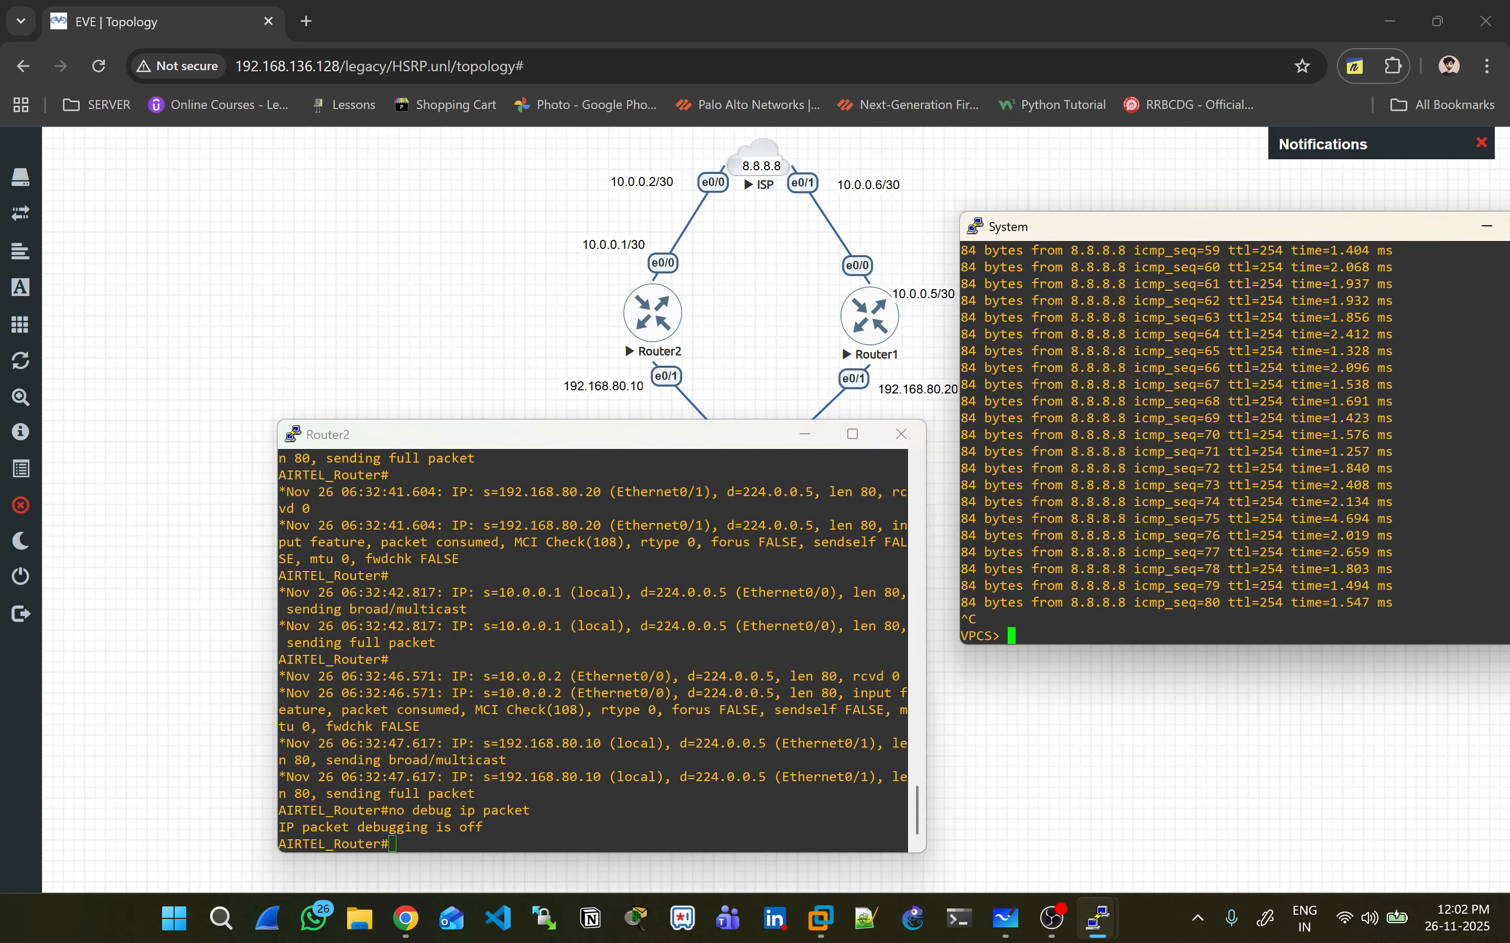
key("Return")
key("Return")
key("Return")
key("Return")
type("sh ip")
key("Return")
type("ping 8.8.8.8 -t")
key("Return")
- Shut down Router2's Ethernet0/1 interface from global configuration mode
key("alt+Tab")
key("Return")
key("Return")
key("Return")
key("Return")
key("Return")
type("conf ")
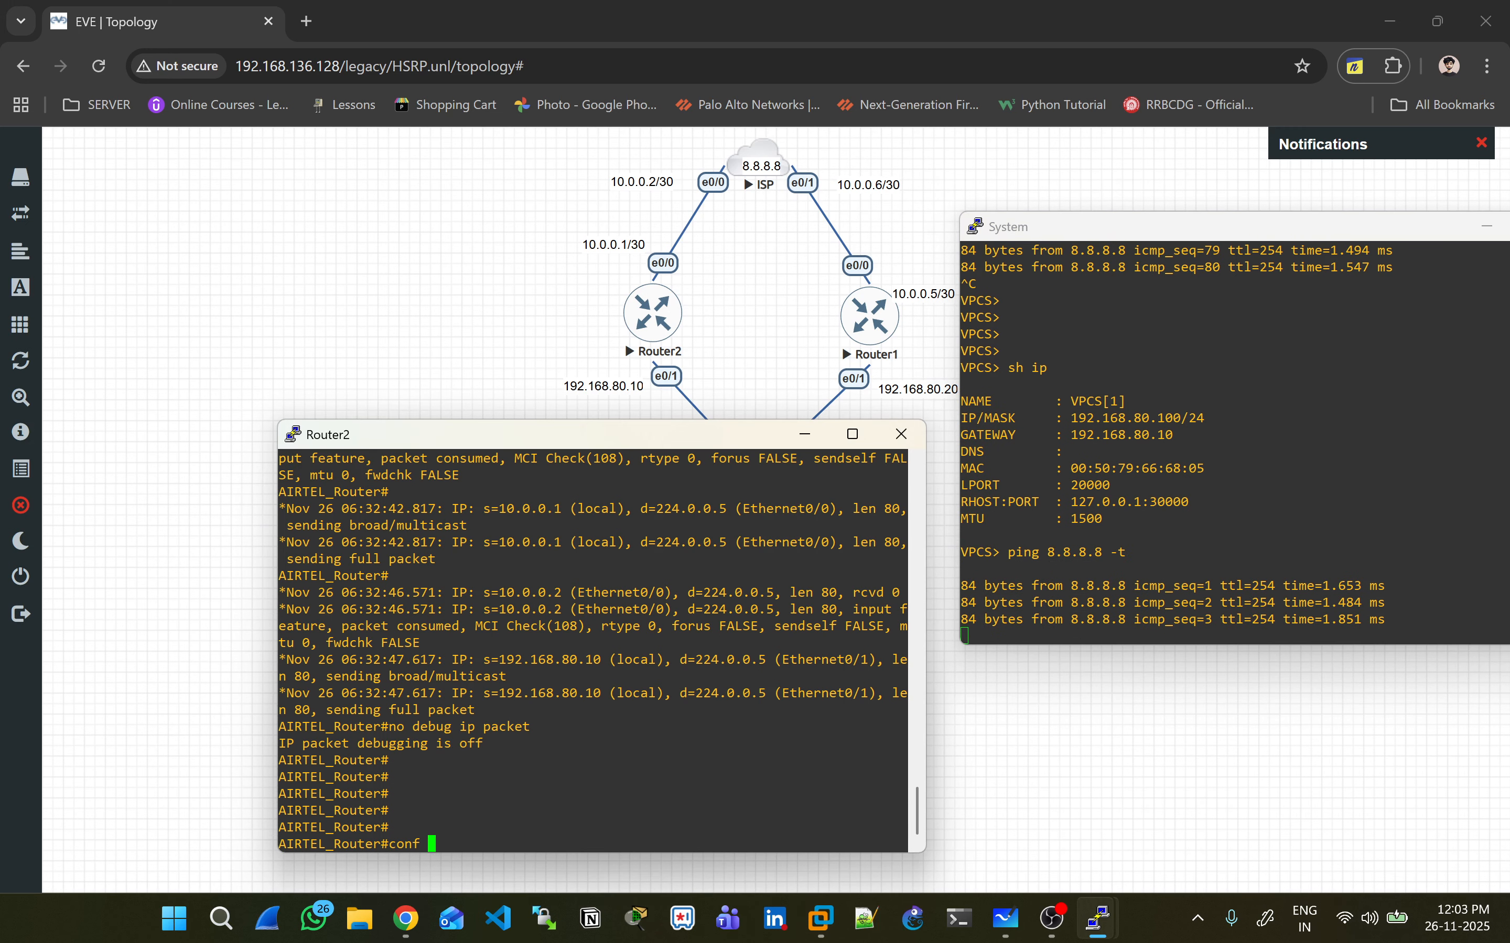
type("t")
key("Return")
type("int E0/1")
key("Return")
type("shut")
key("Return")
- Stop the timed-out ping on the PC and recall its address command to edit the gateway
key("alt+Tab")
key("ctrl+c")
key("ctrl+c")
key("Return")
type("ping 192.168.80.20")
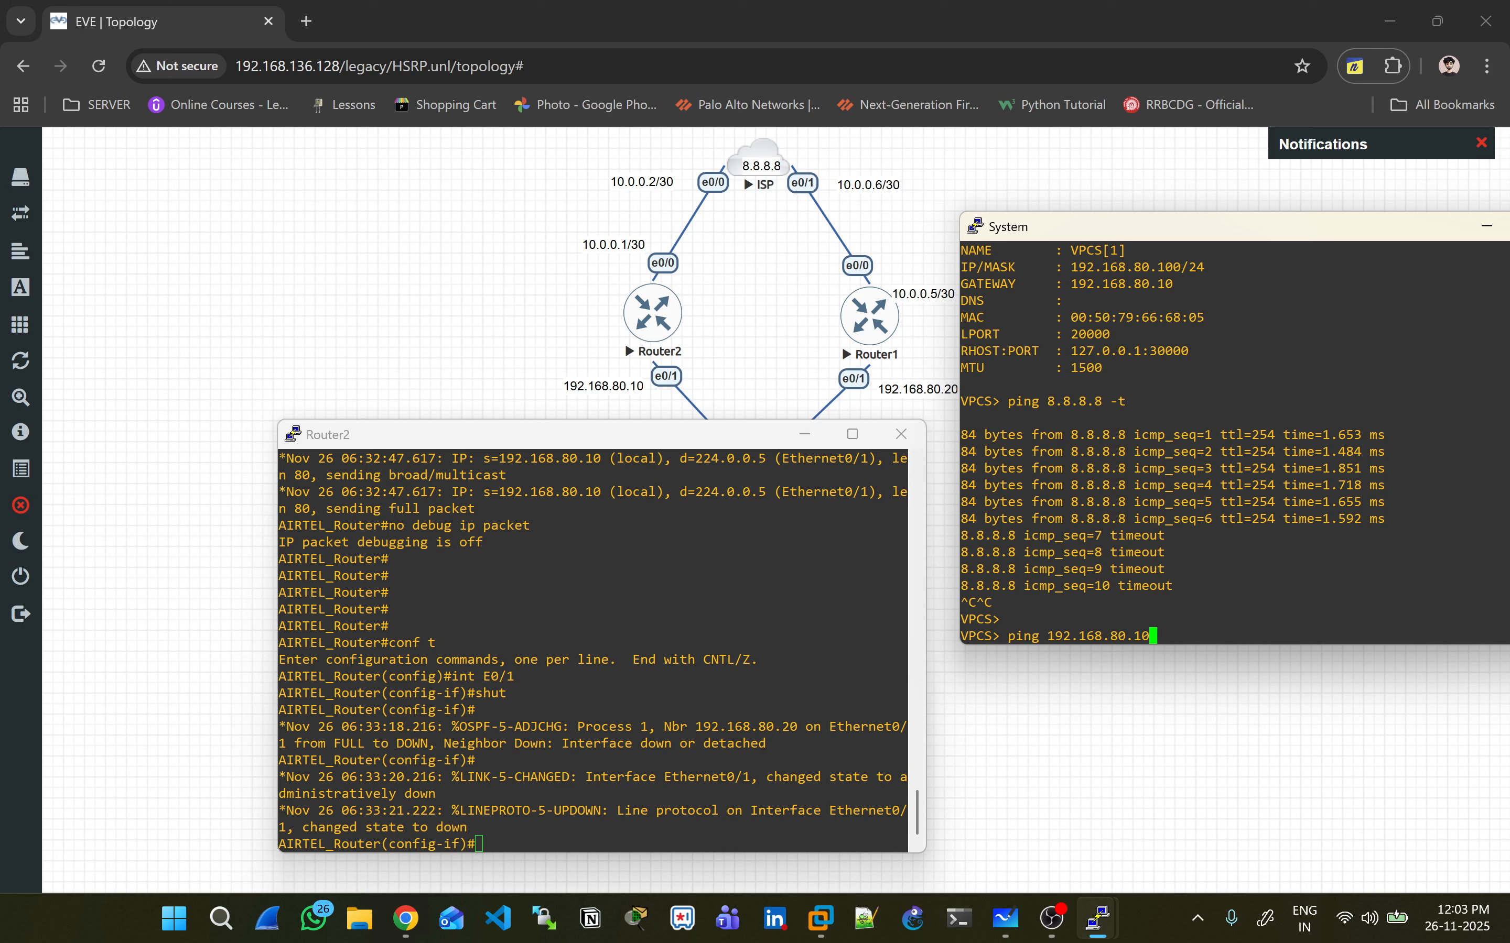
key("Up")
key("BackSpace")
key("BackSpace")
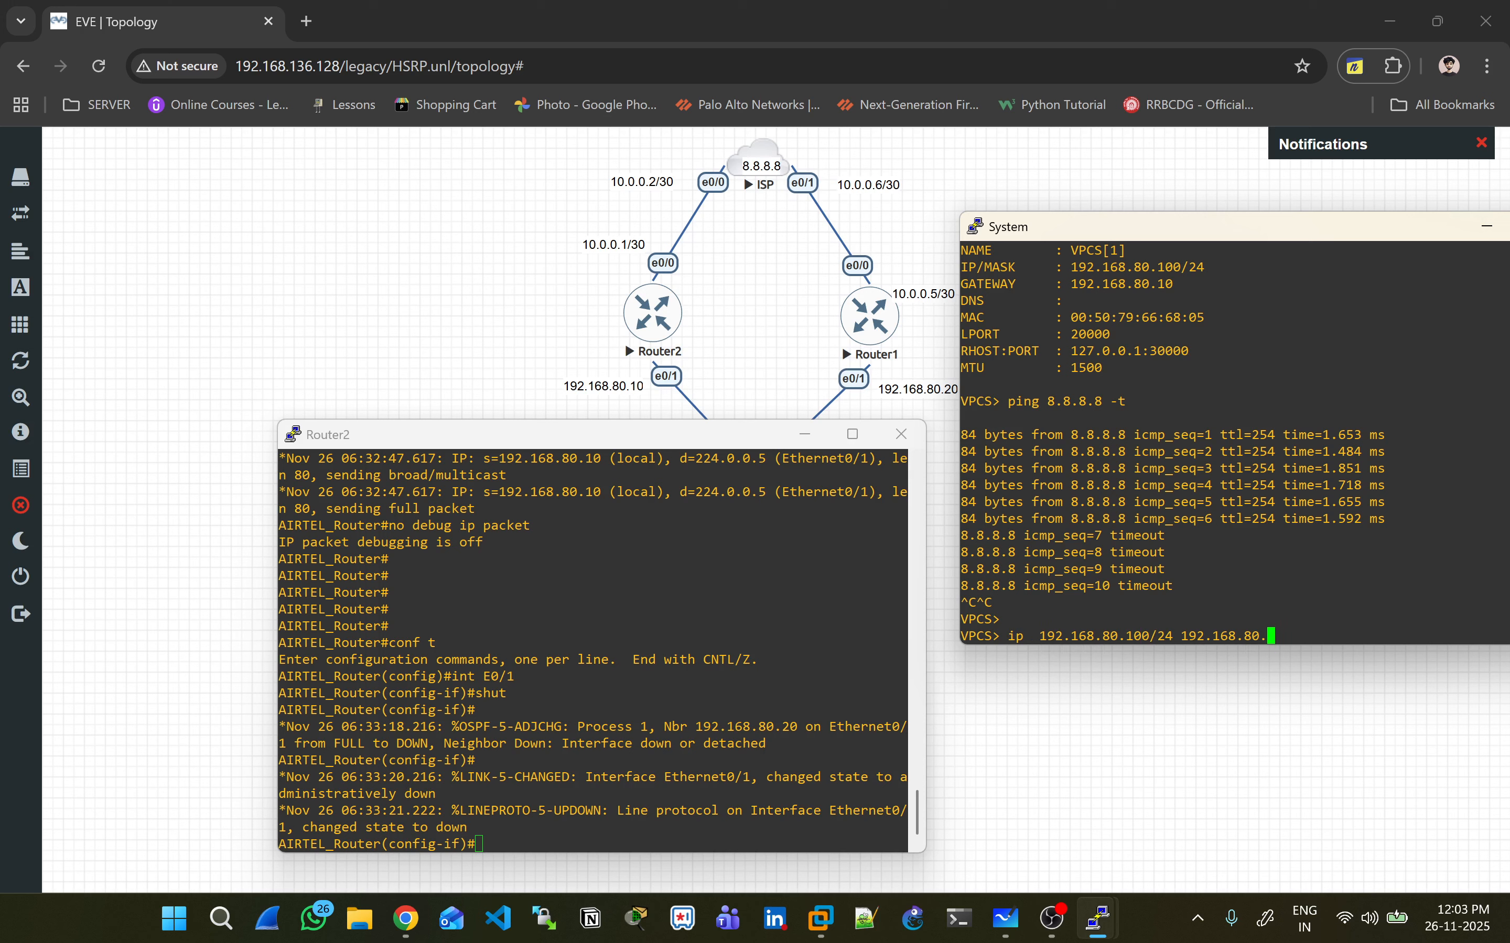
- Apply 'ip 192.168.80.100/24 192.168.80.20' on the PC and restart 'ping 8.8.8.8 -t'
type("20")
key("Return")
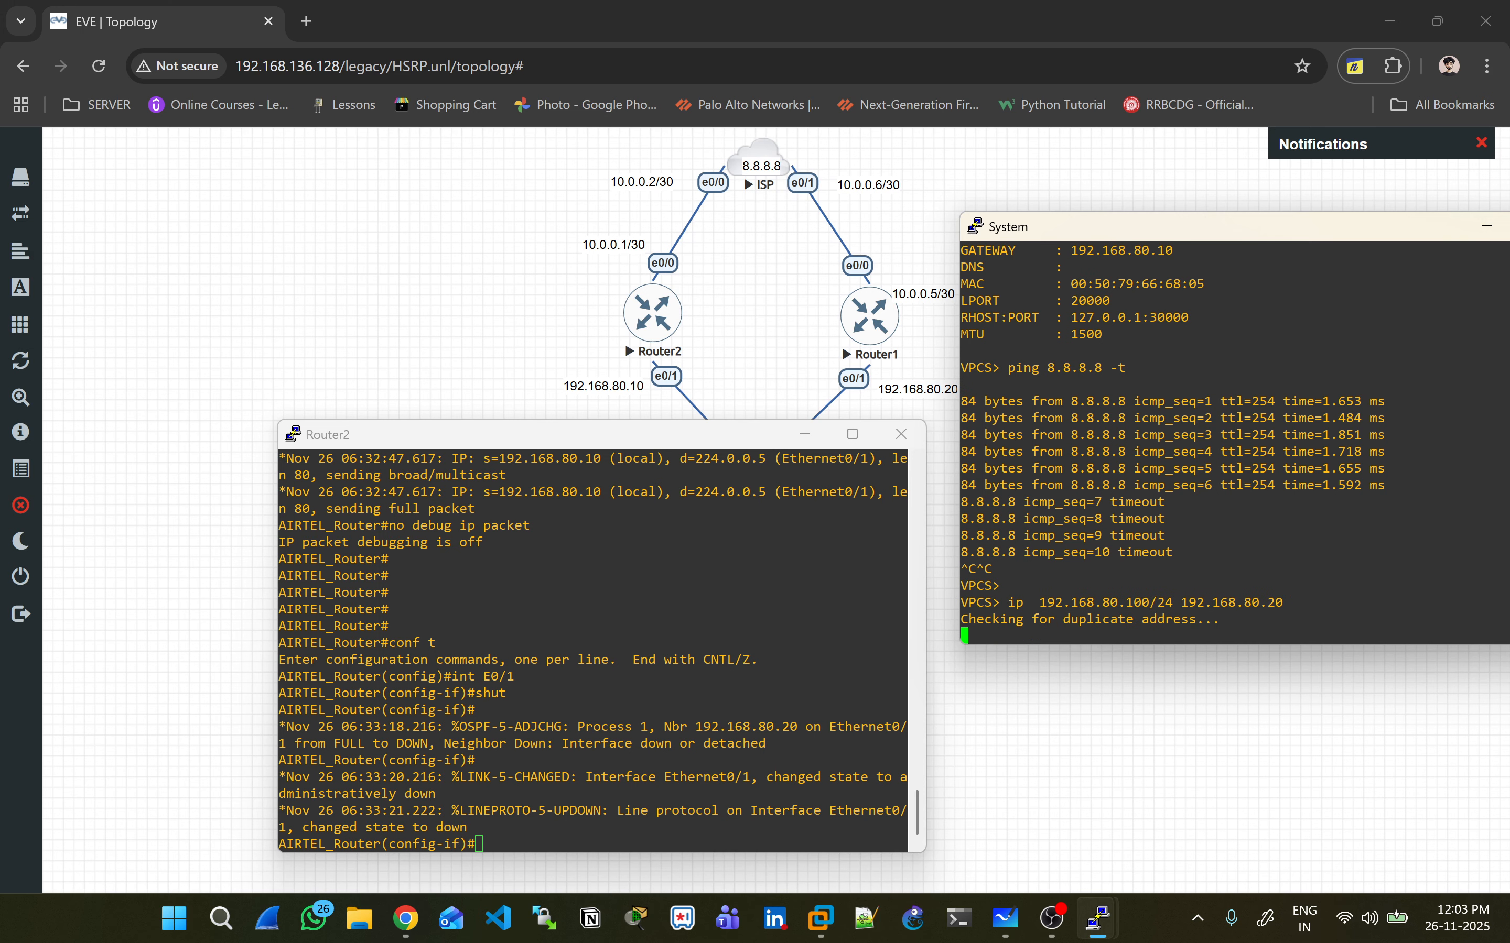
type("ping 8.8.8.8 -t")
key("Return")
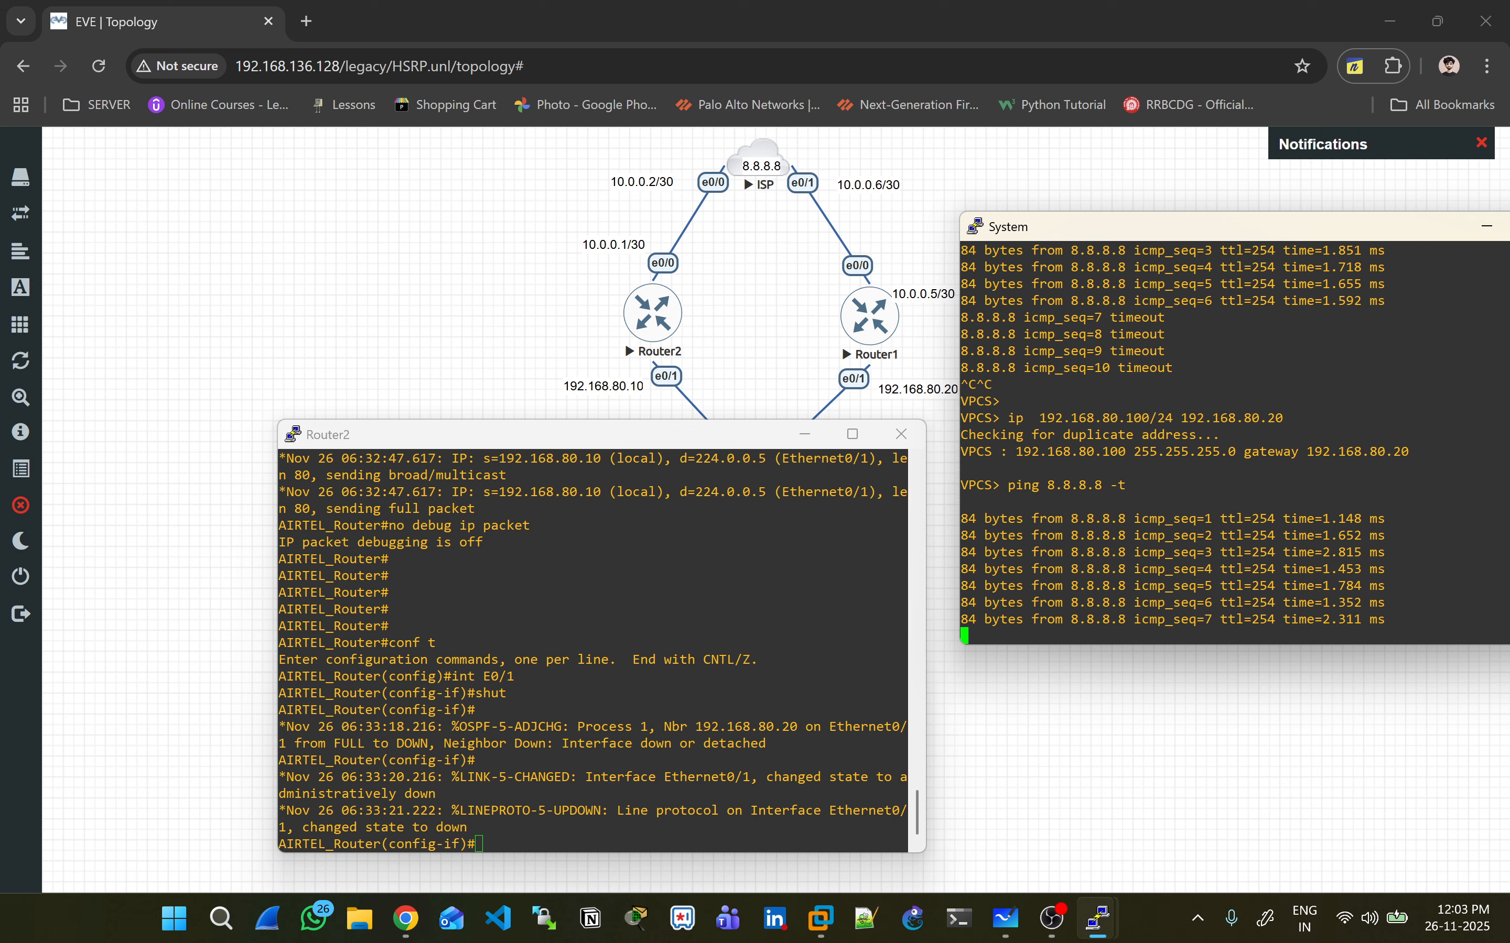
- Re-enable Router2's Ethernet0/1 with 'no shut' and stop the PC's ping
key("alt+Tab")
type("no shu")
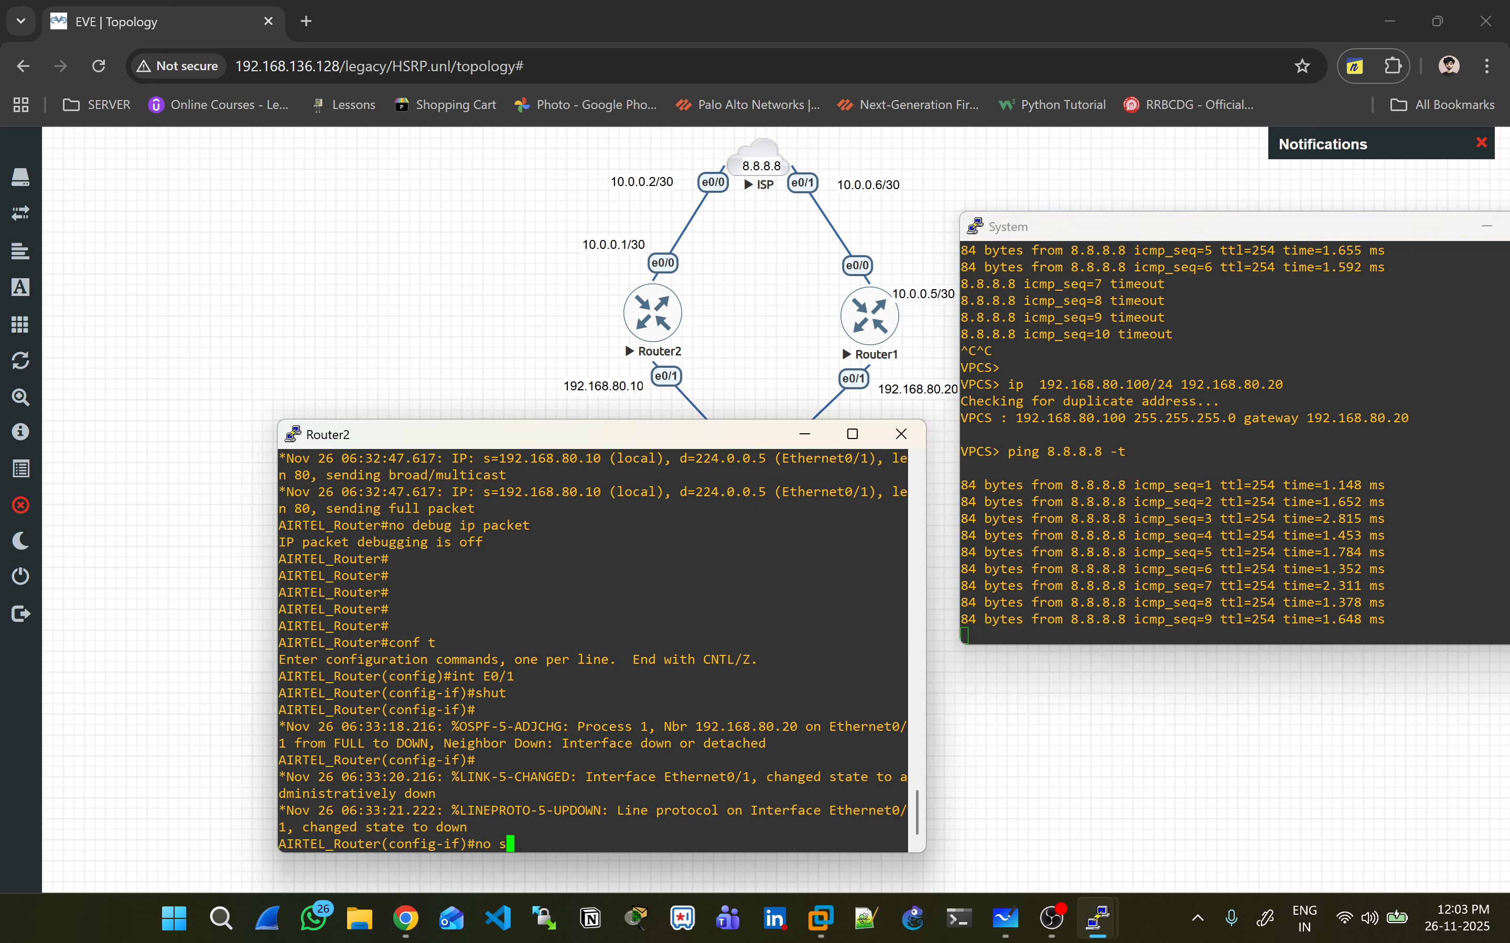
key("Return")
key("alt+Tab")
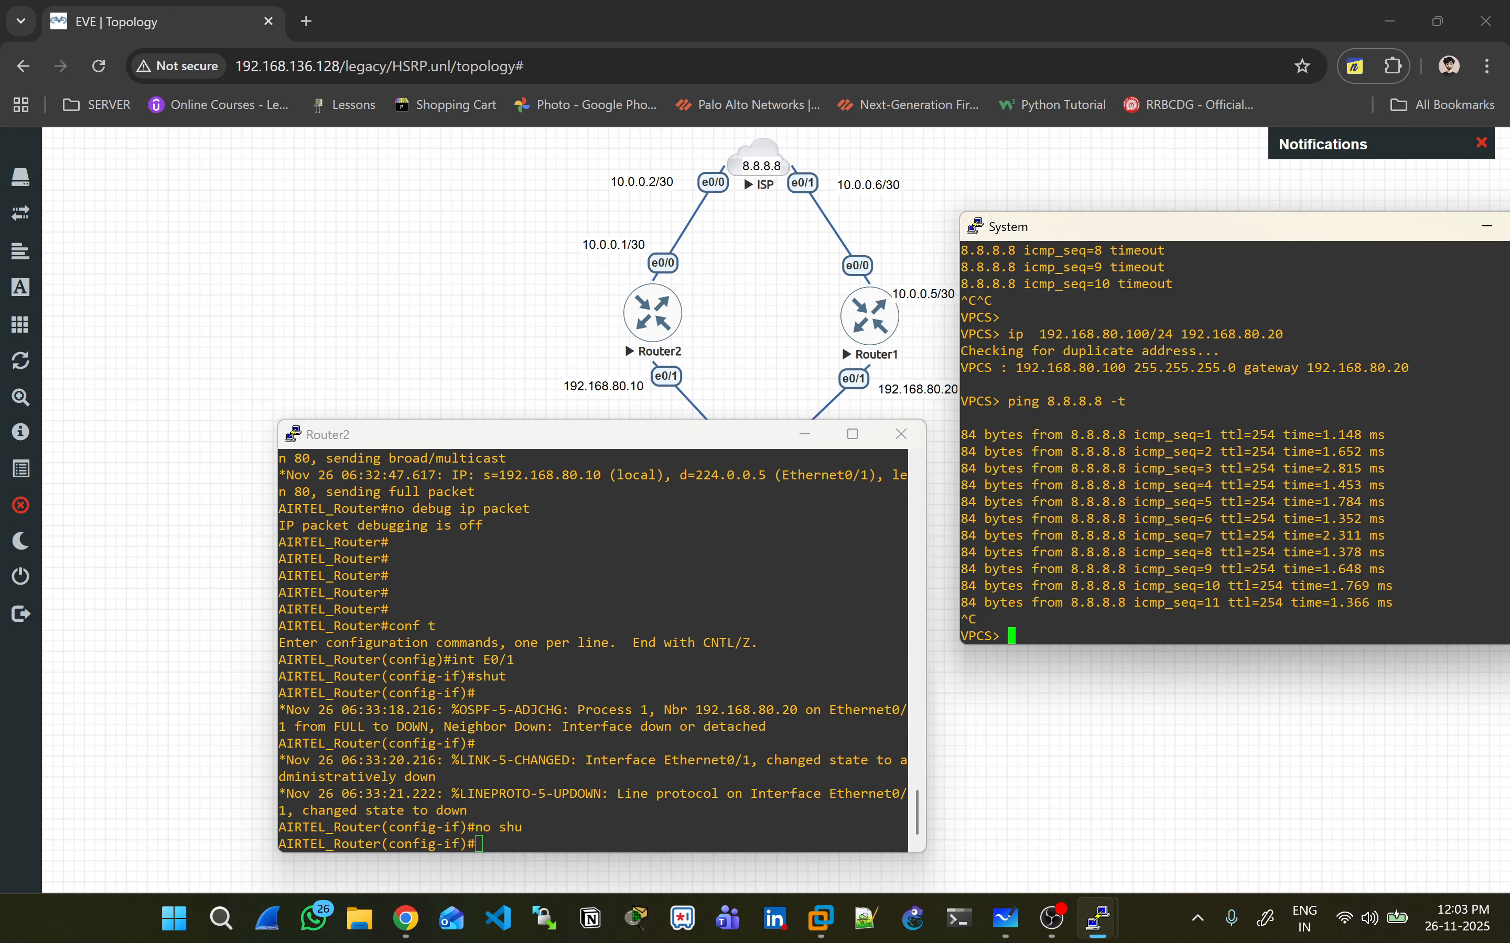
key("ctrl+c")
key("Return")
key("Return")
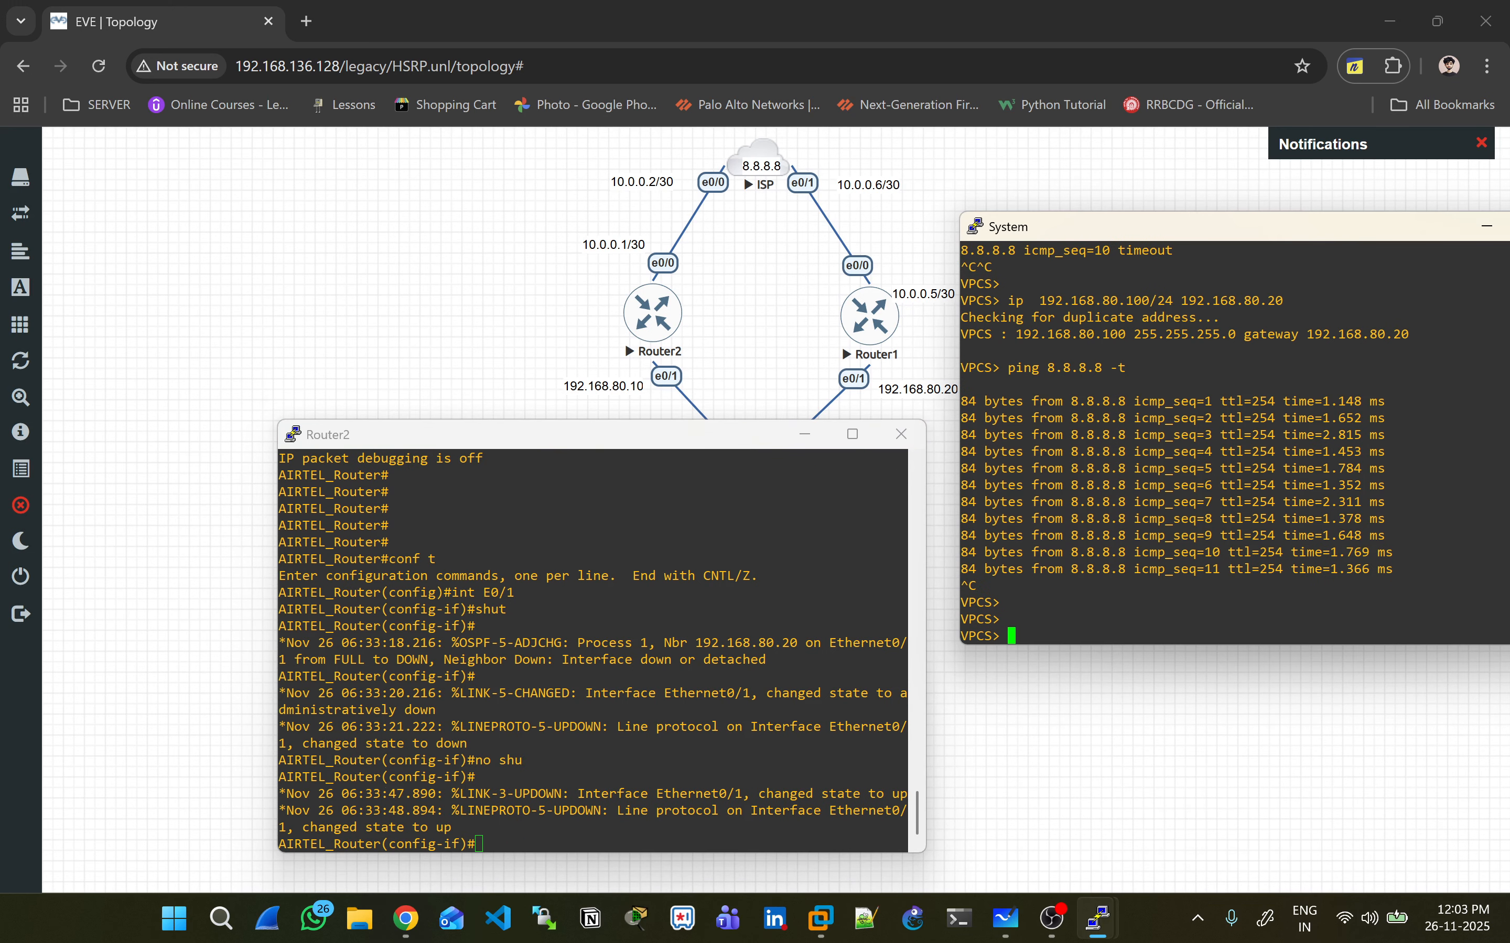
- Close the PC console window and exit configuration mode on Router2
left_click_drag(1341, 228, 1119, 280)
left_click(1361, 278)
left_click_drag(499, 434, 748, 430)
key("ctrl+z")
key("Return")
key("Return")
key("Return")
key("Return")
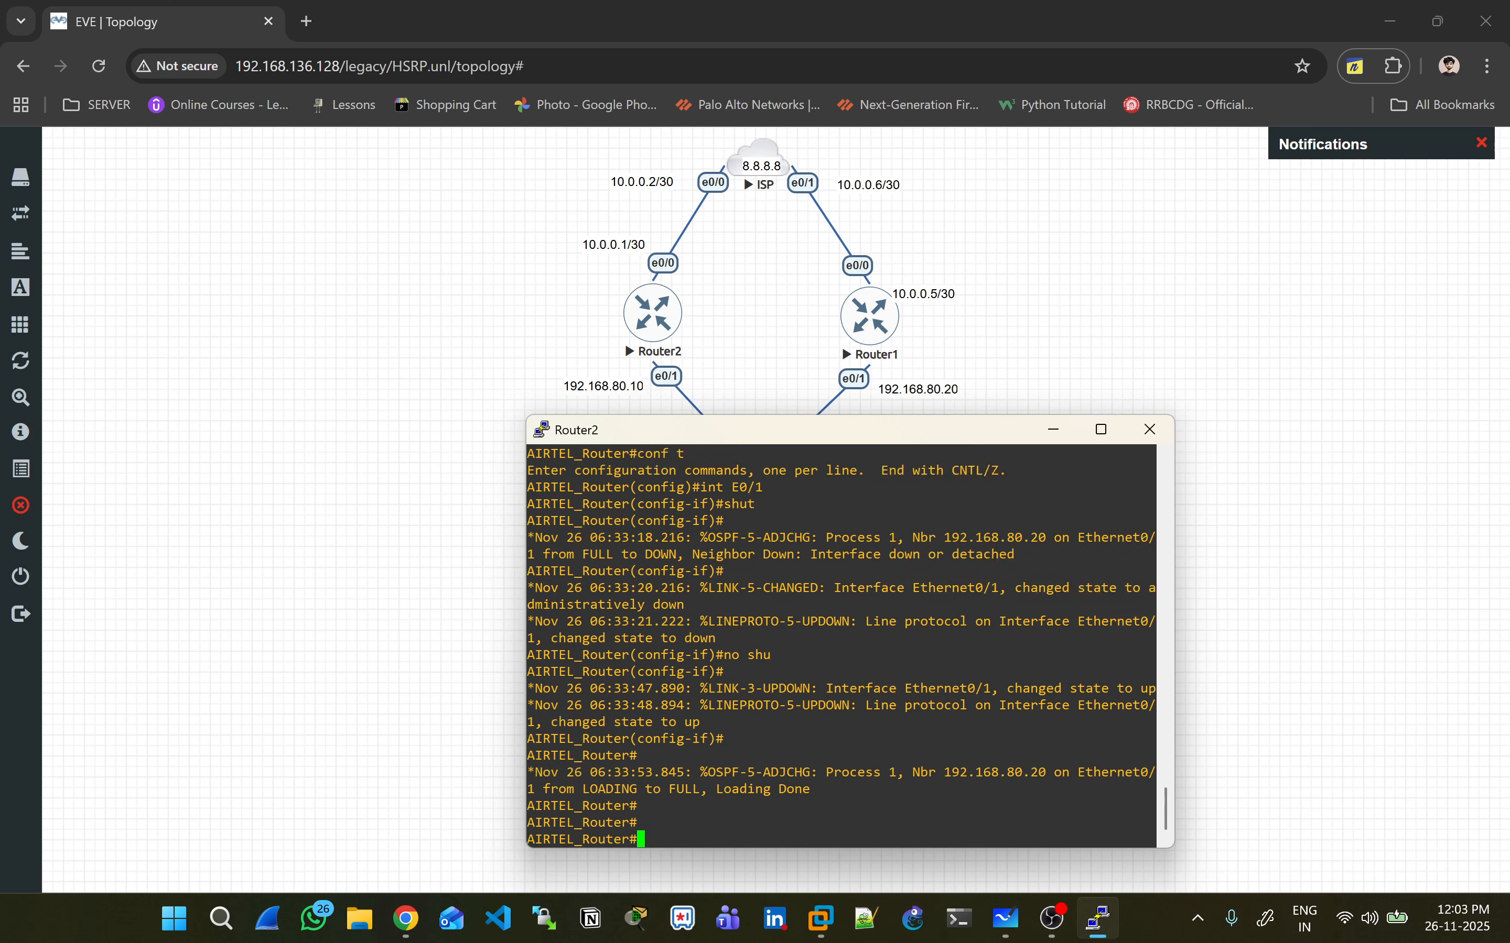
key("Return")
key("Return")
key("Return")
key("Return")
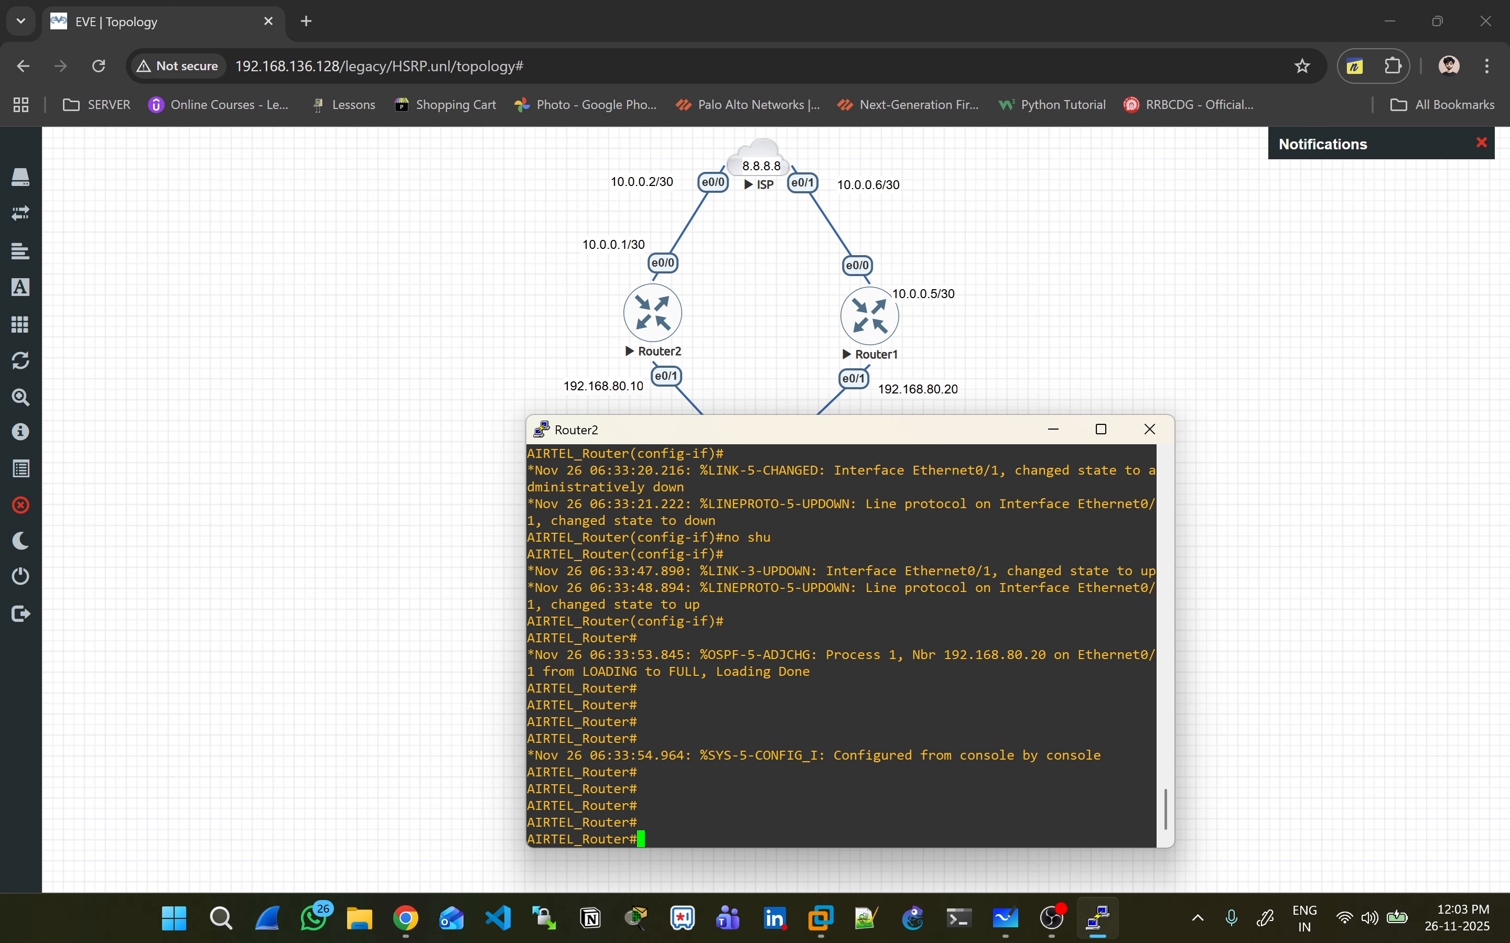
- Launch Router1's console from the topology and wake its prompt
left_click(870, 316)
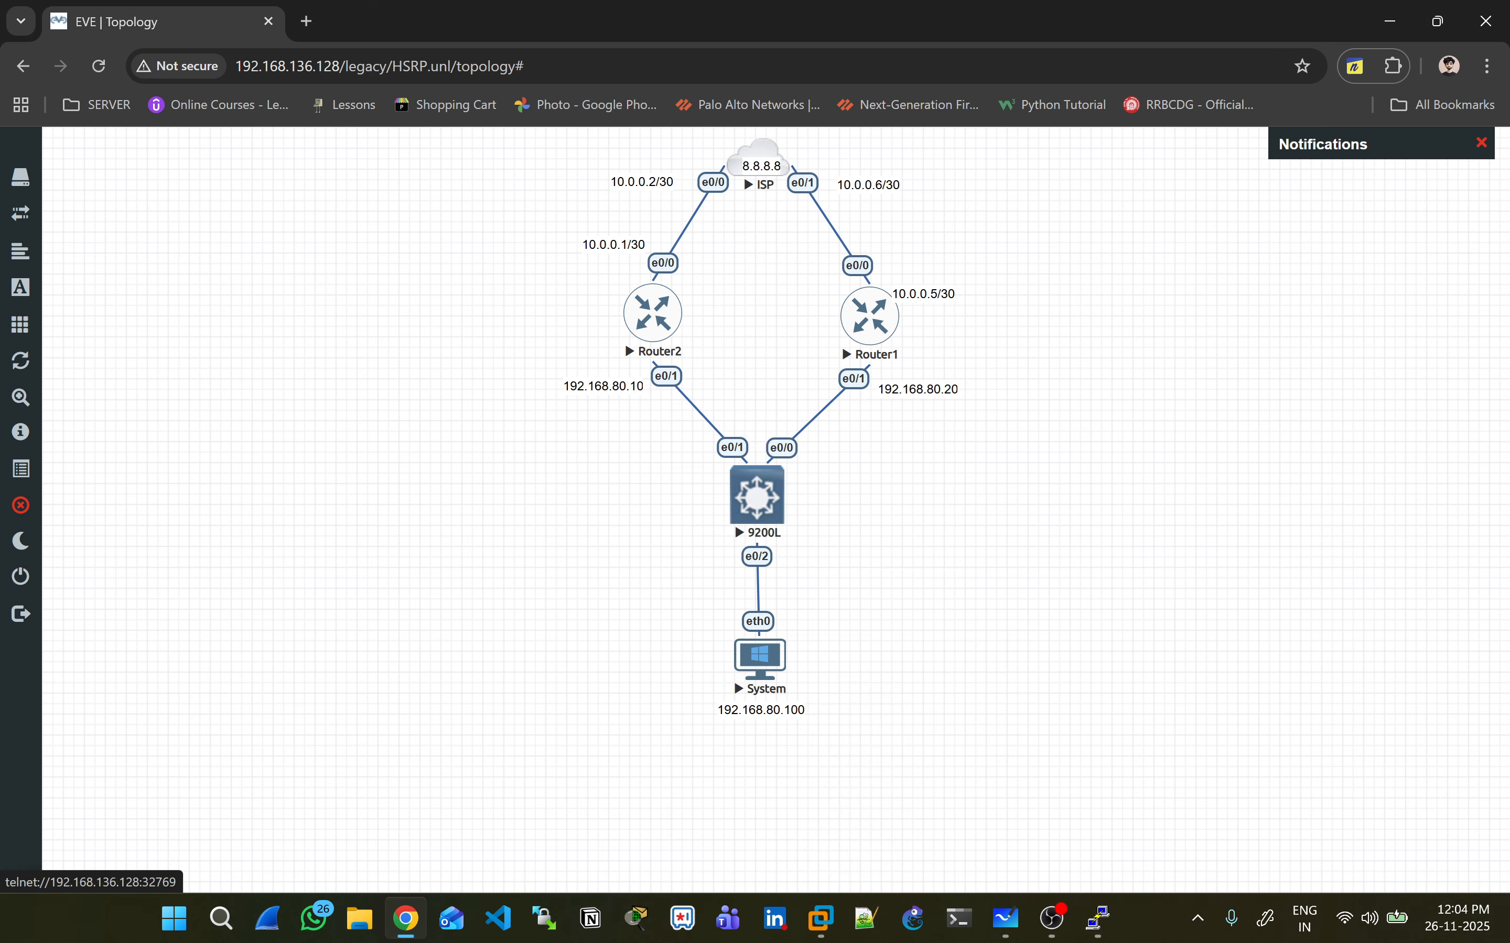
left_click(779, 219)
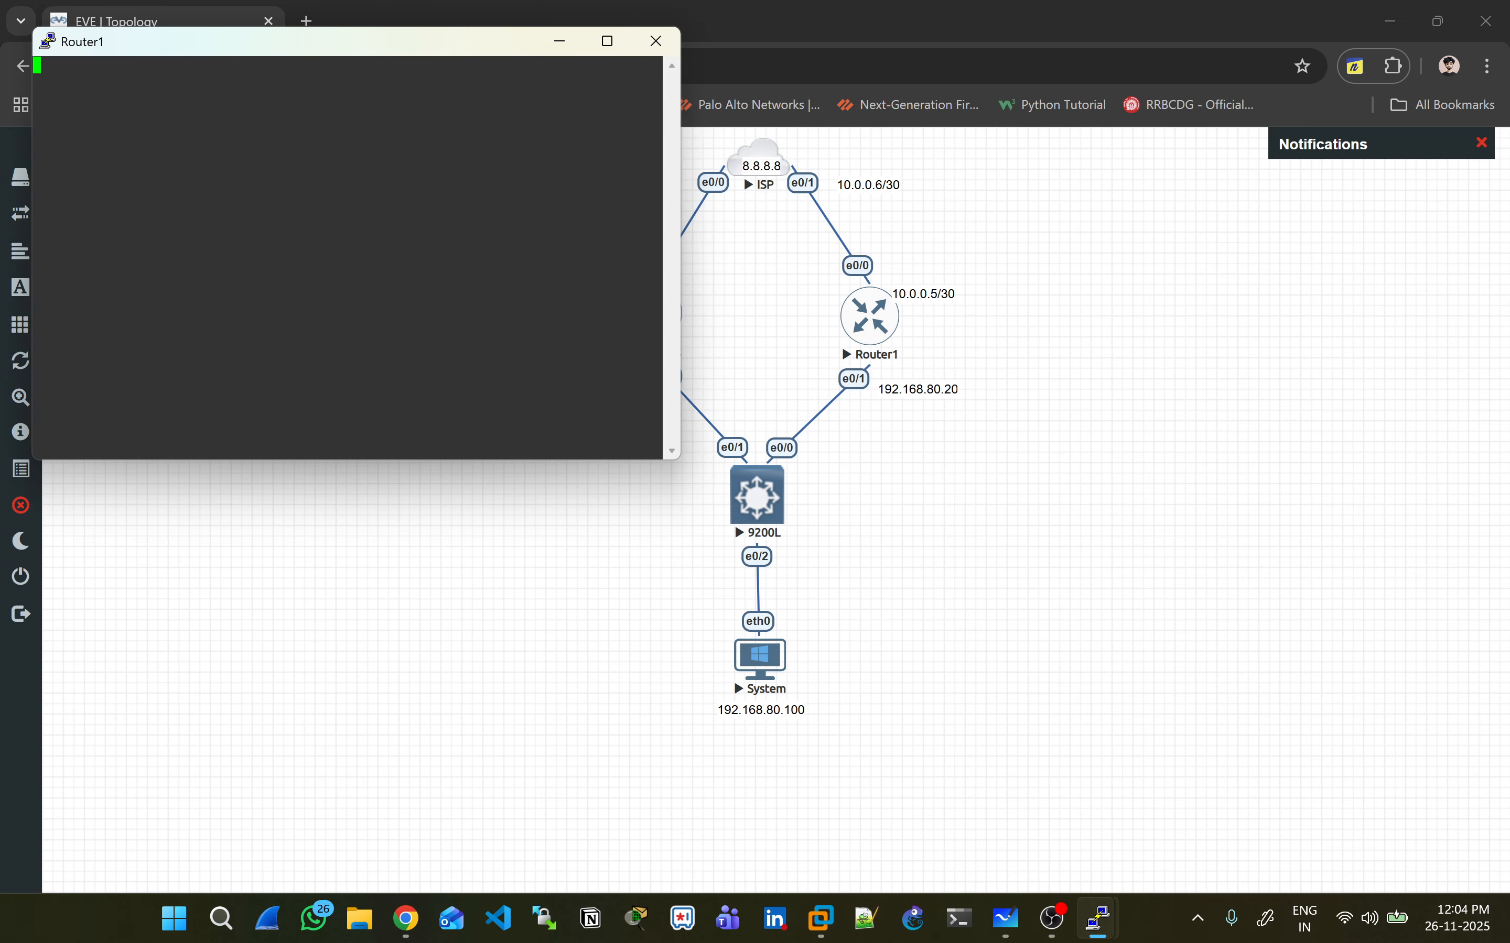
left_click_drag(349, 42, 501, 296)
key("Return")
- Enter global configuration mode on Router2 with 'conf t'
key("alt+Tab")
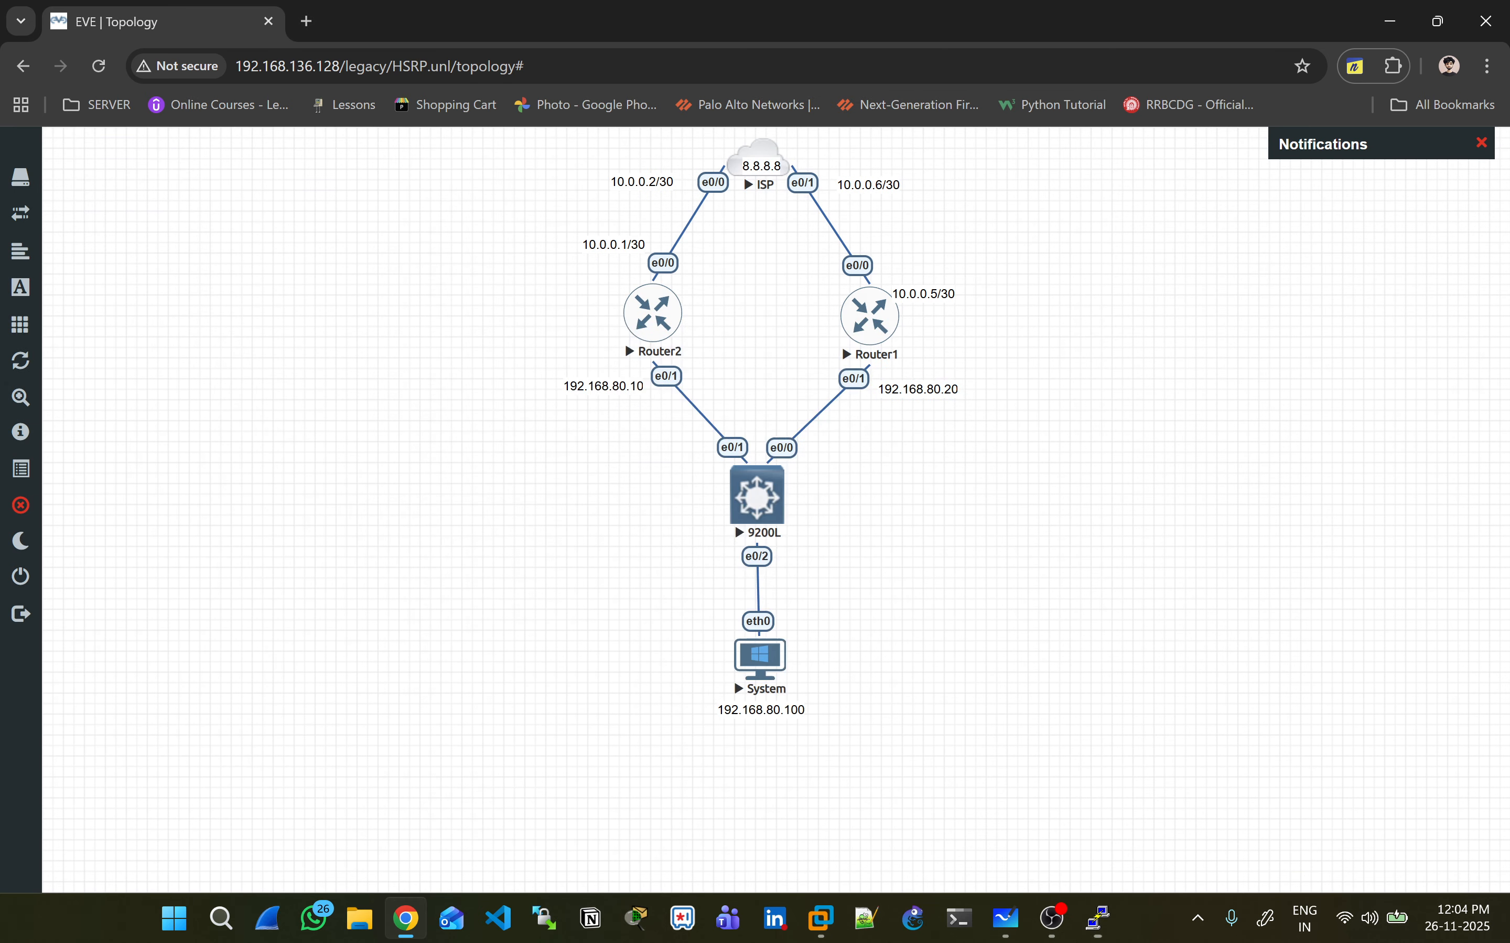
key("alt+Tab")
key("Return")
key("Return")
key("Return")
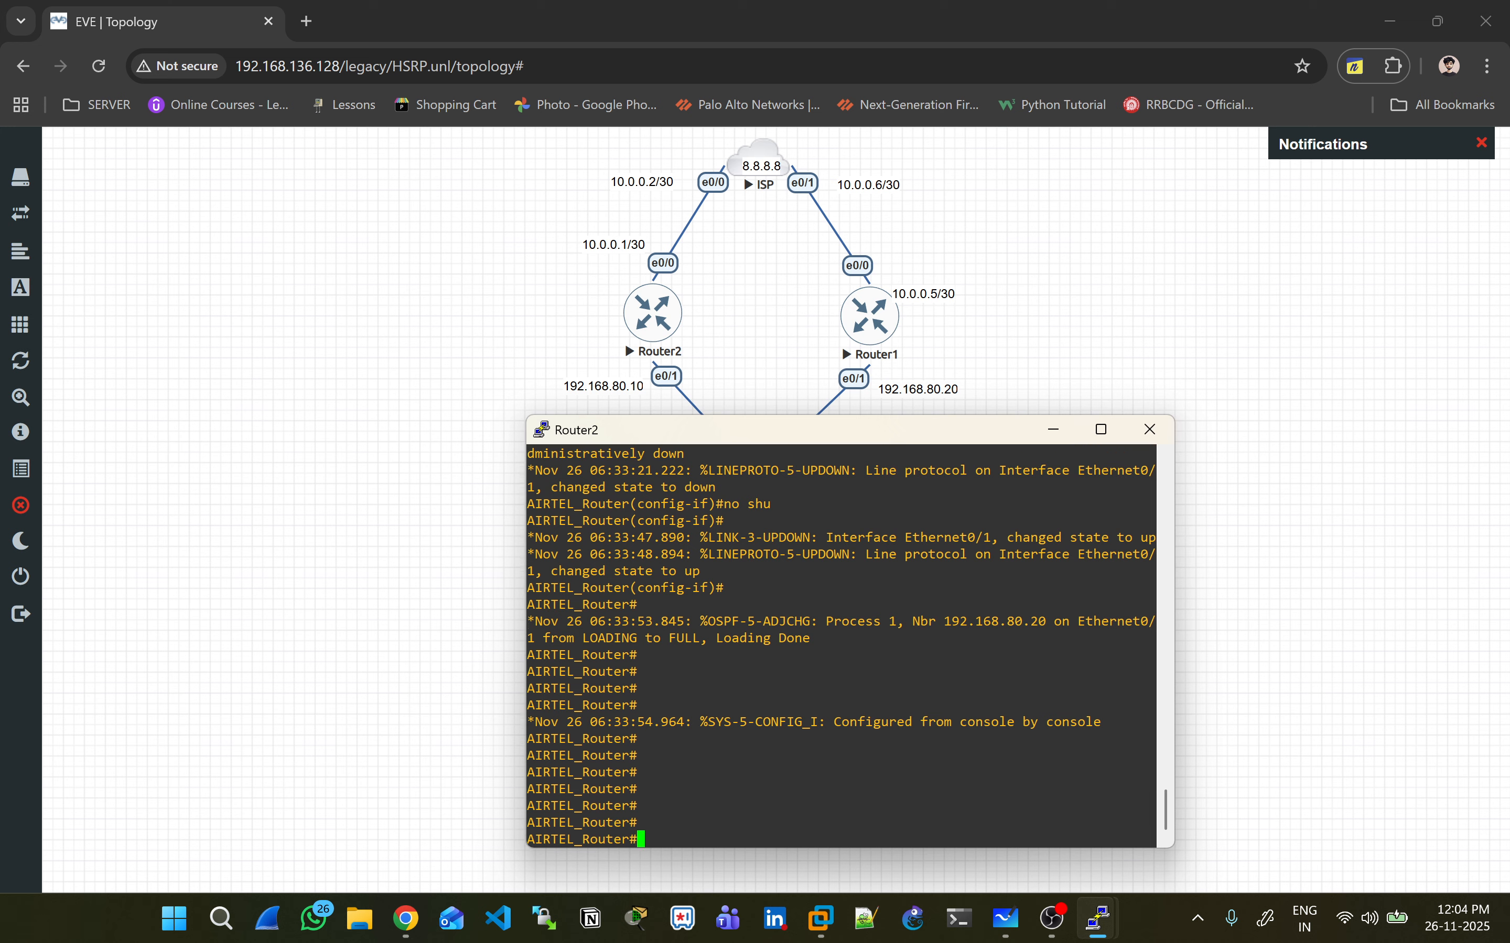
type("conf t")
key("Return")
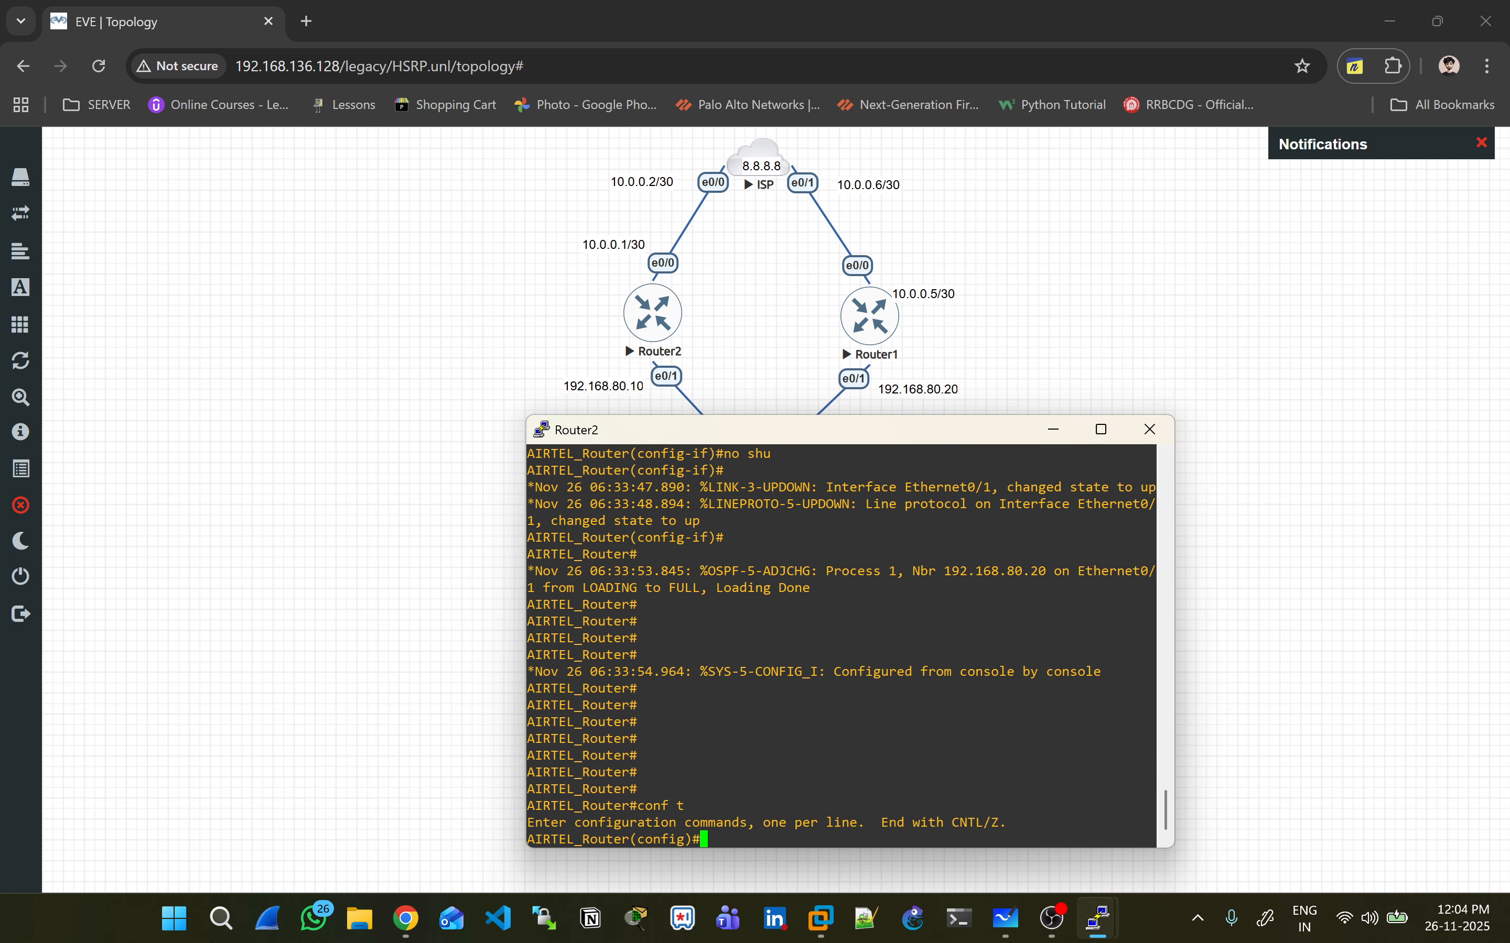
- Run 'vrrp 1 ip 192.168.80.90' under Router2's Ethernet0/1 and copy the command line
type("int E0/1")
key("Return")
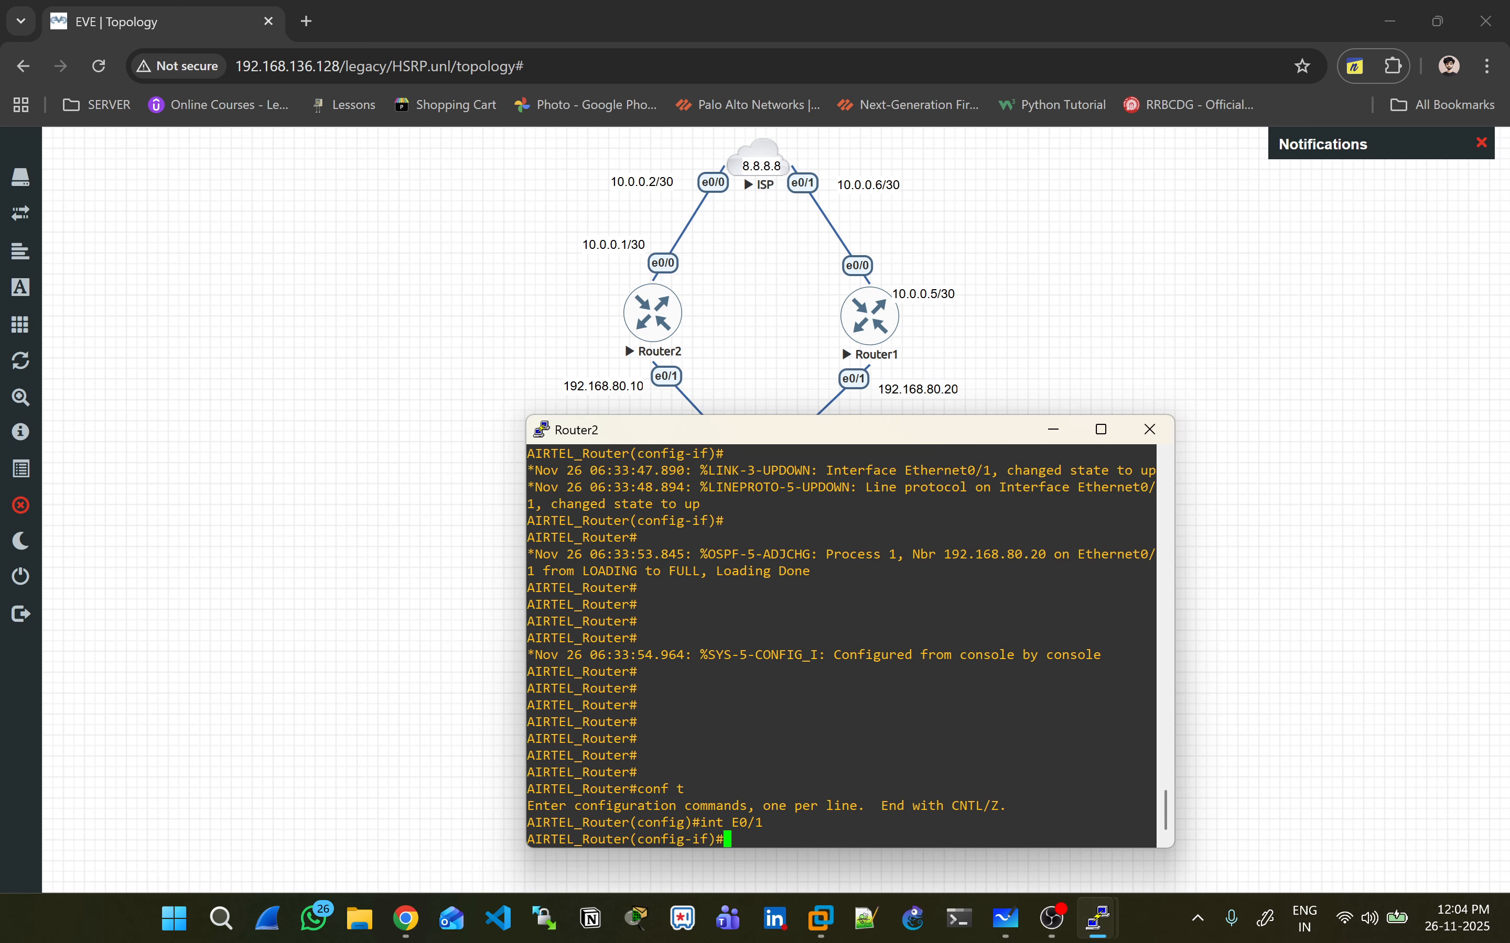
type("vrrp ?1")
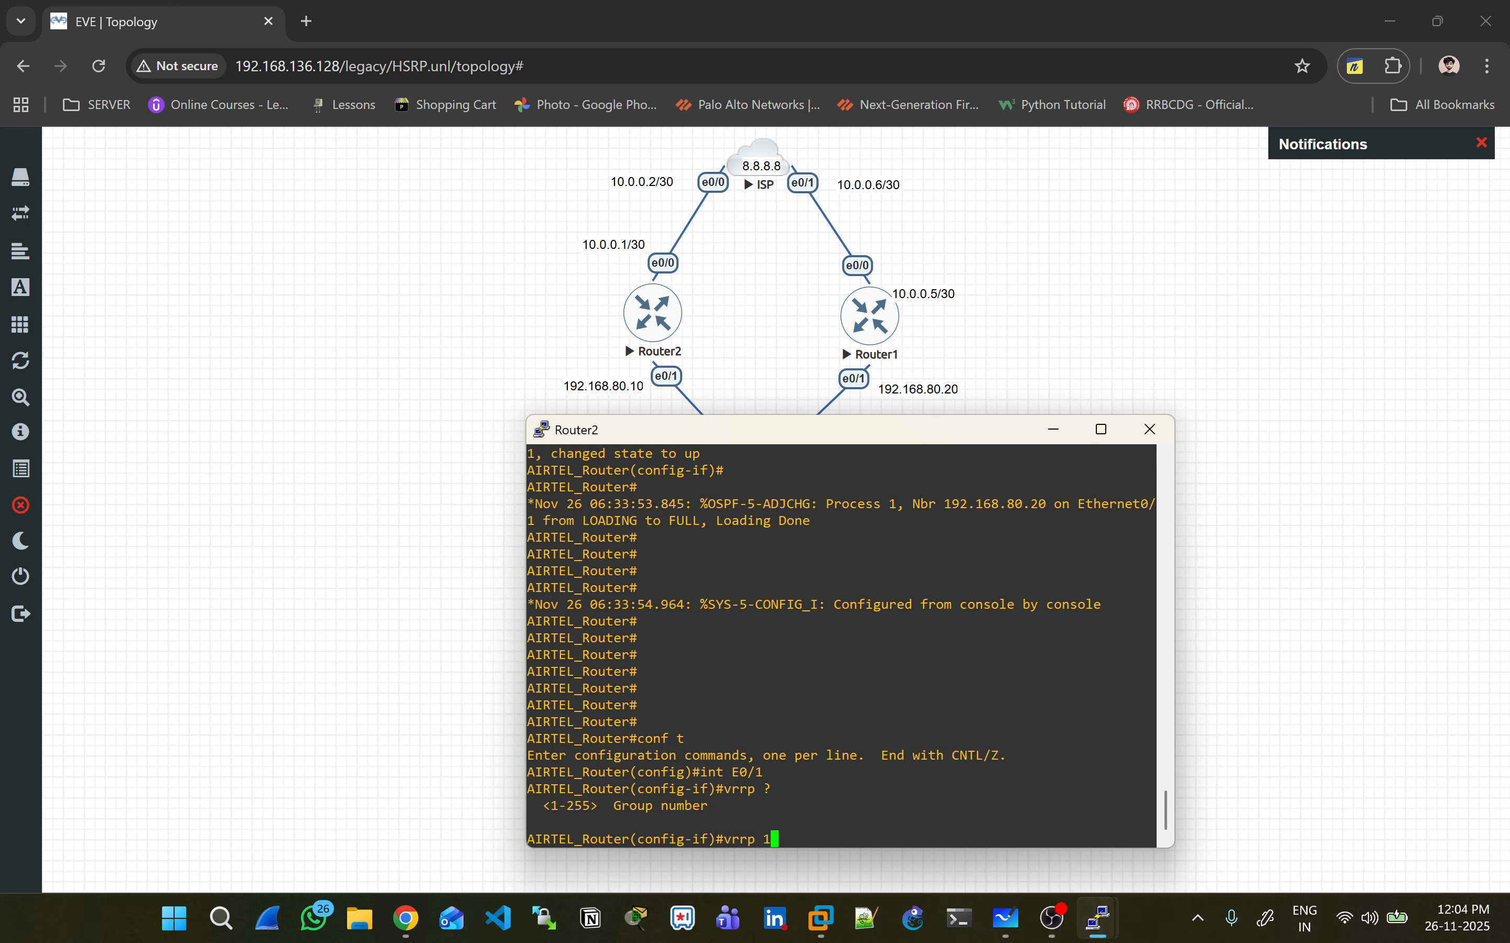
type(" ?ip ")
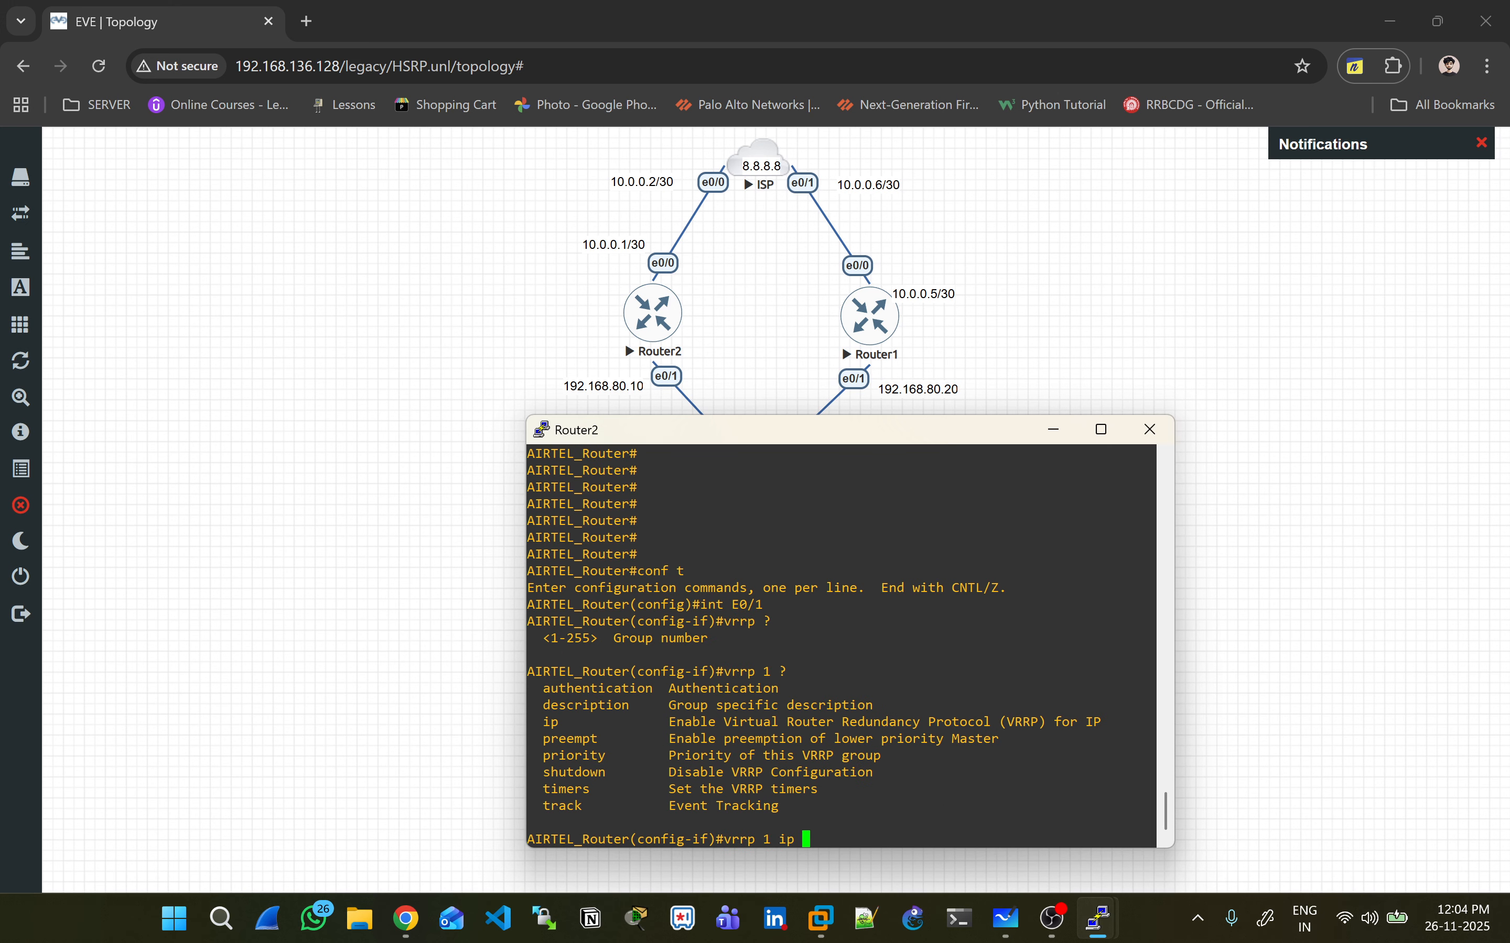
type("192.168.80.90")
key("Return")
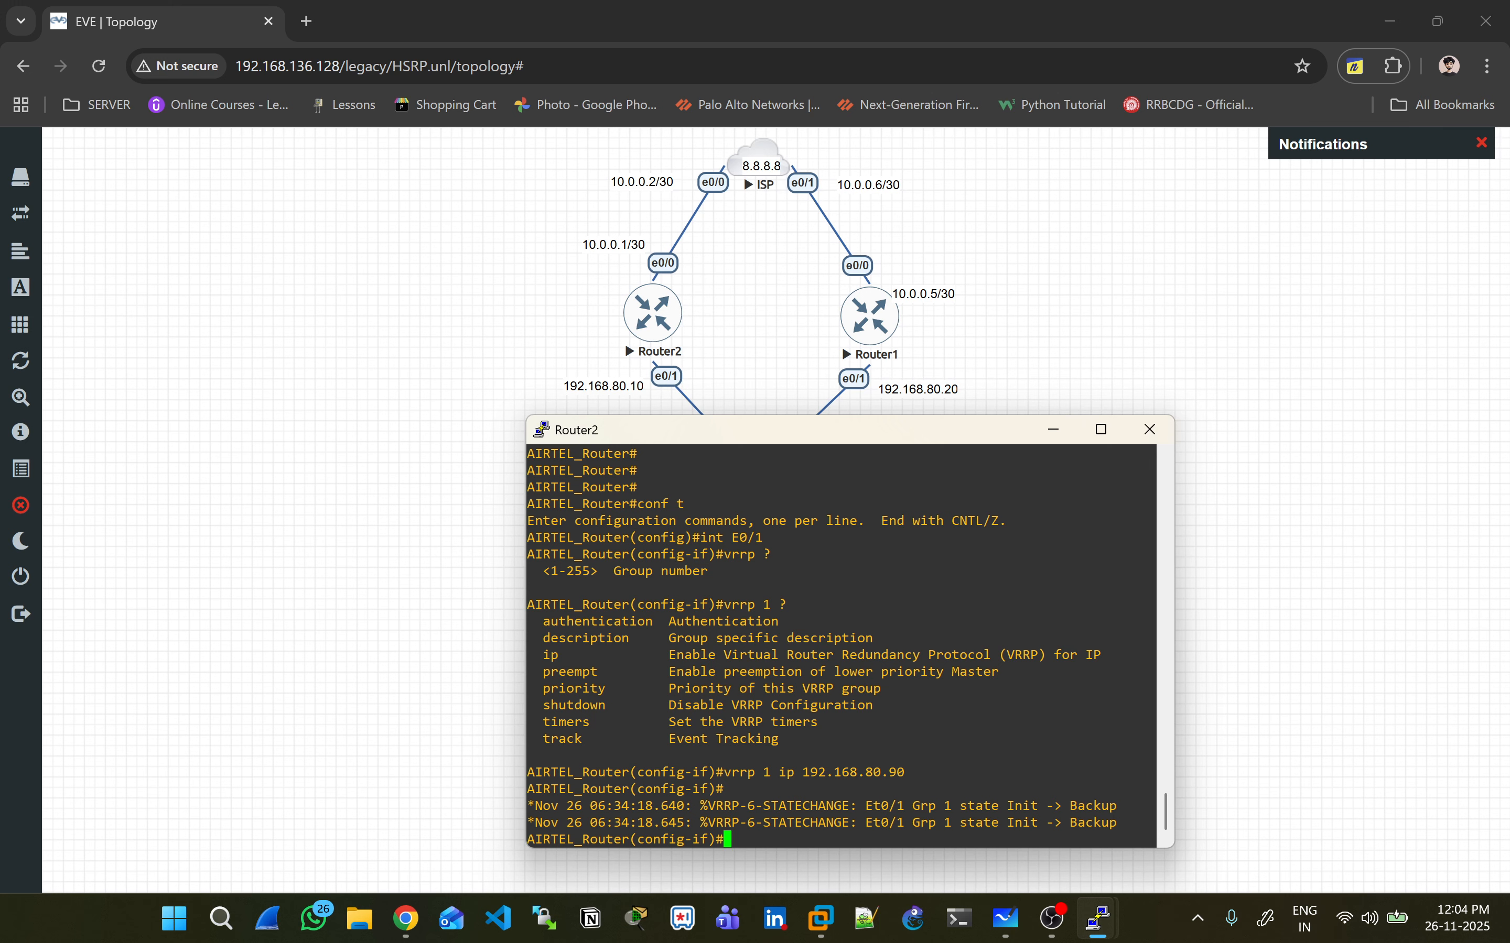
left_click_drag(724, 772, 905, 773)
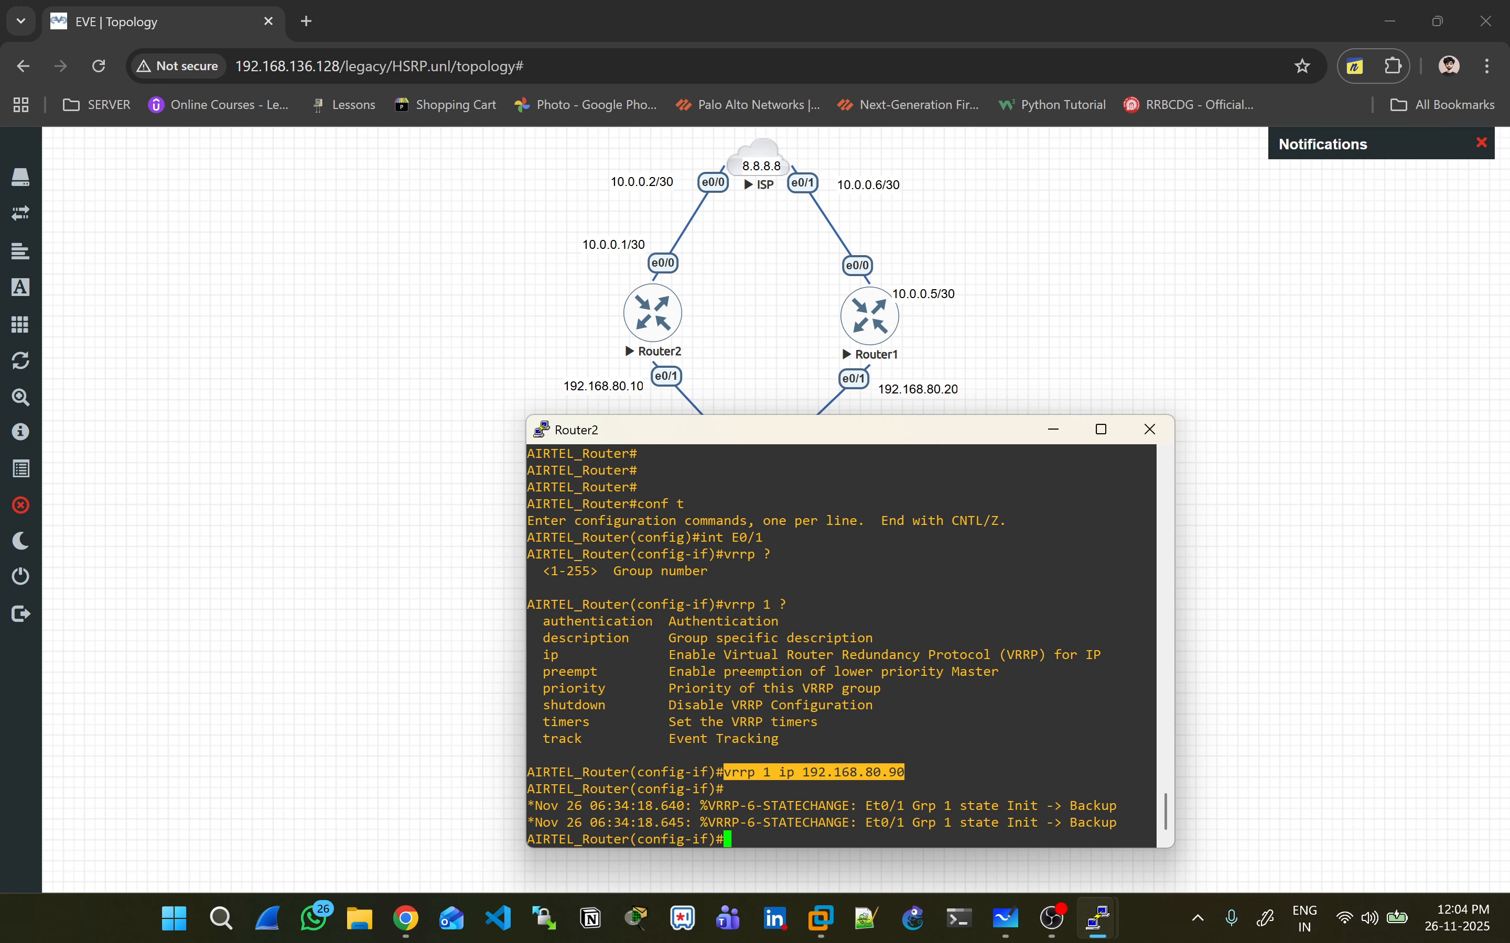
key("alt+Tab")
key("alt+Tab")
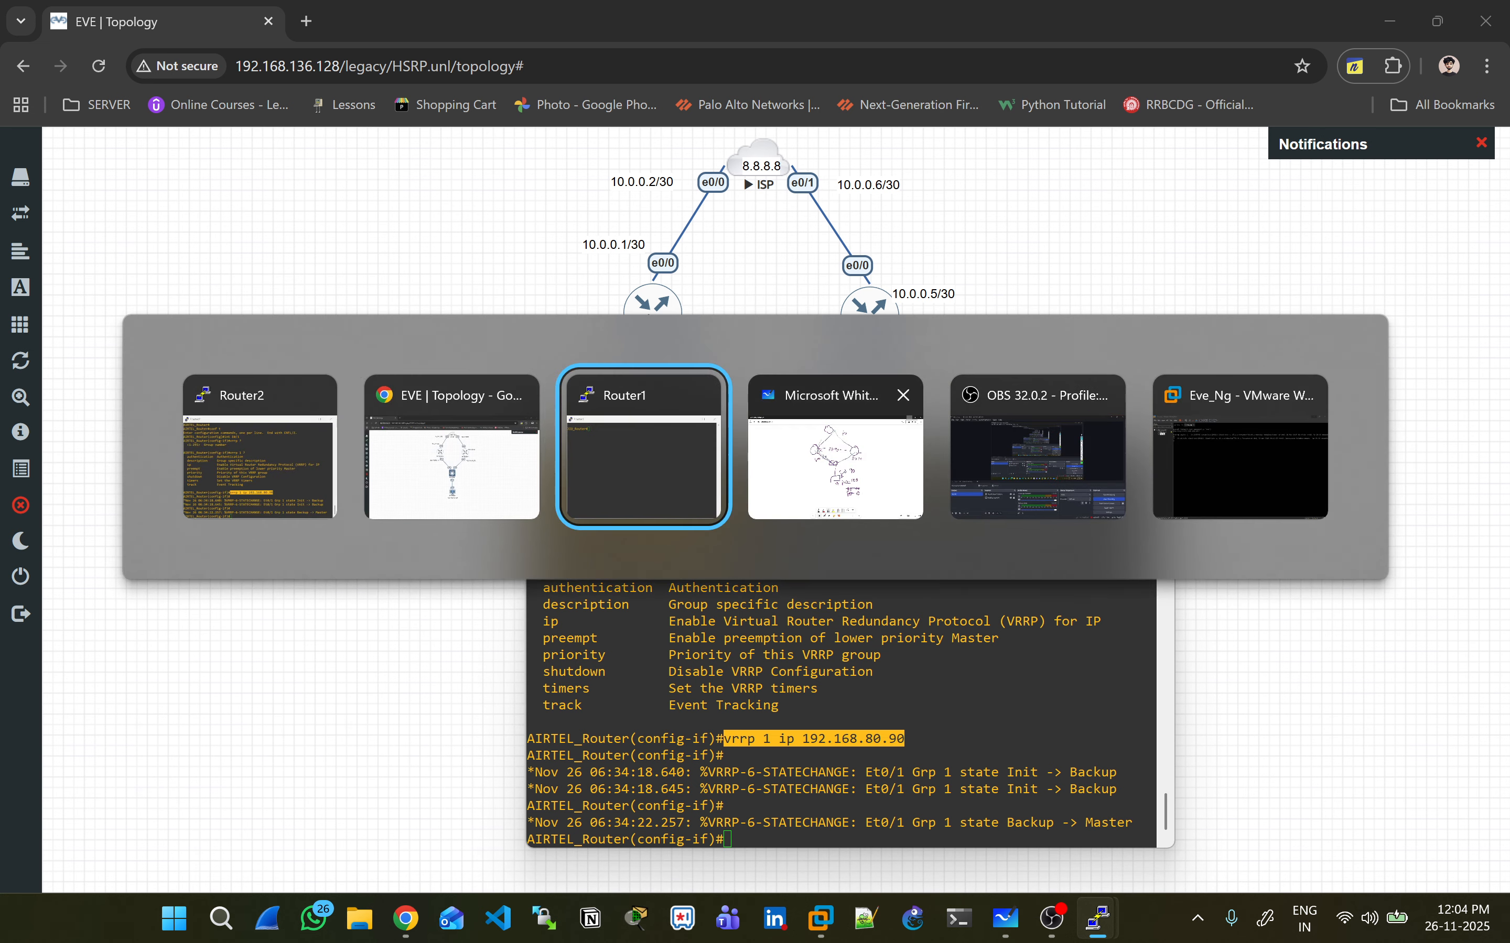
- Enter global configuration mode on Router1, correcting the mistyped 'conf t'
type("cofn t")
key("Return")
type("int E")
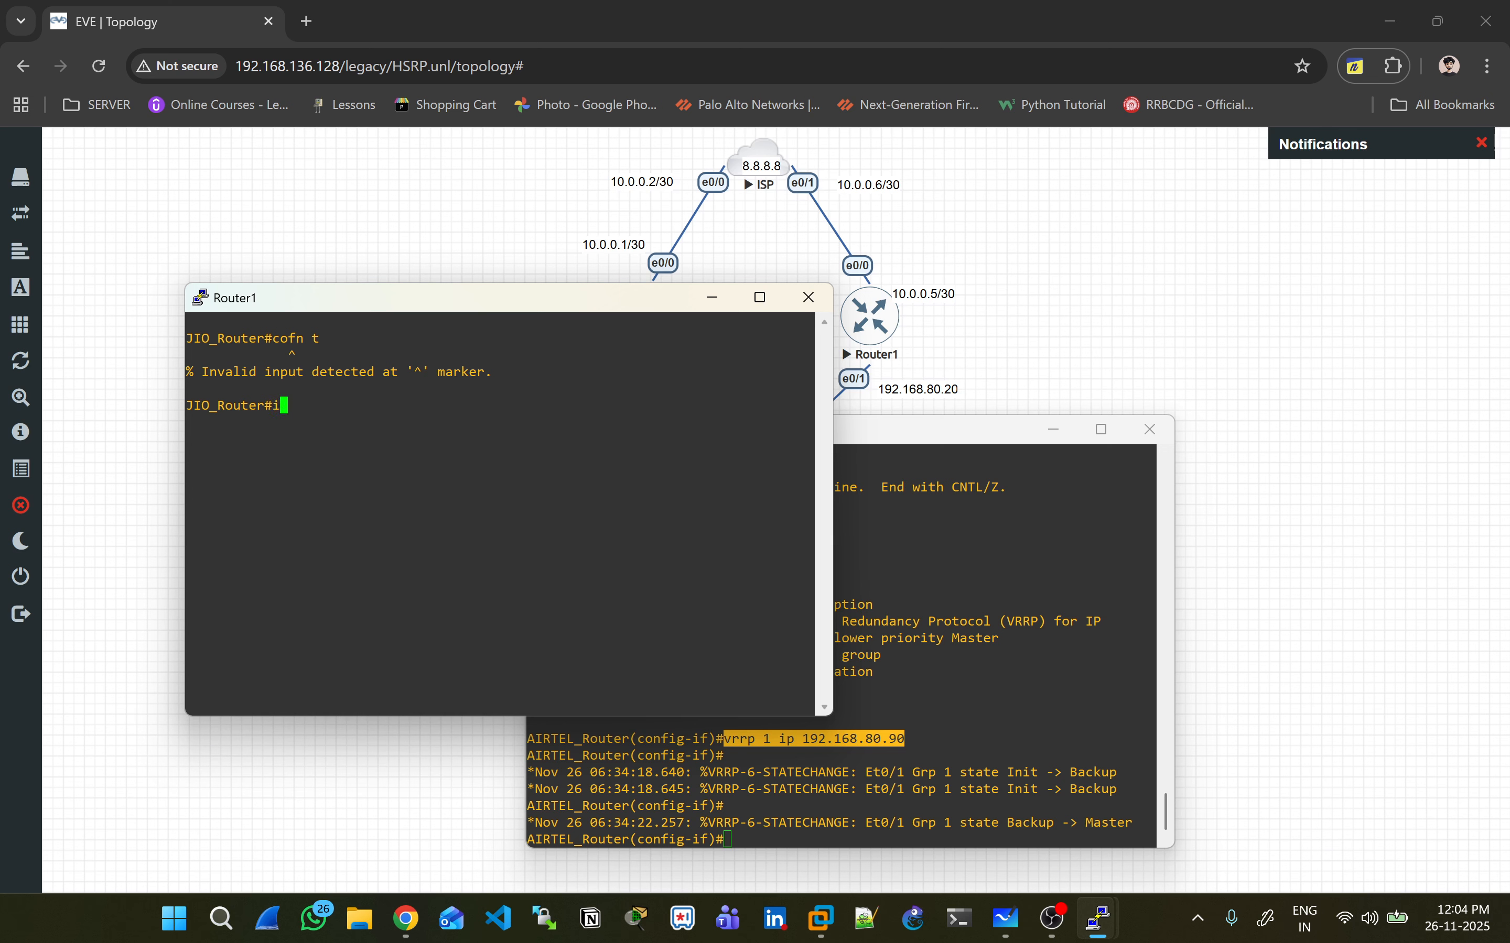
key("BackSpace")
key("BackSpace")
key("BackSpace")
key("BackSpace")
type("conf")
key("BackSpace")
key("BackSpace")
key("BackSpace")
key("BackSpace")
key("BackSpace")
type("cofn")
key("BackSpace")
key("BackSpace")
type("nf t")
key("Return")
- Paste 'vrrp 1 ip 192.168.80.90' on Router1's Ethernet0/1 and watch it go Init to Backup
type("int E0/1")
key("Return")
key("shift+Insert")
key("Return")
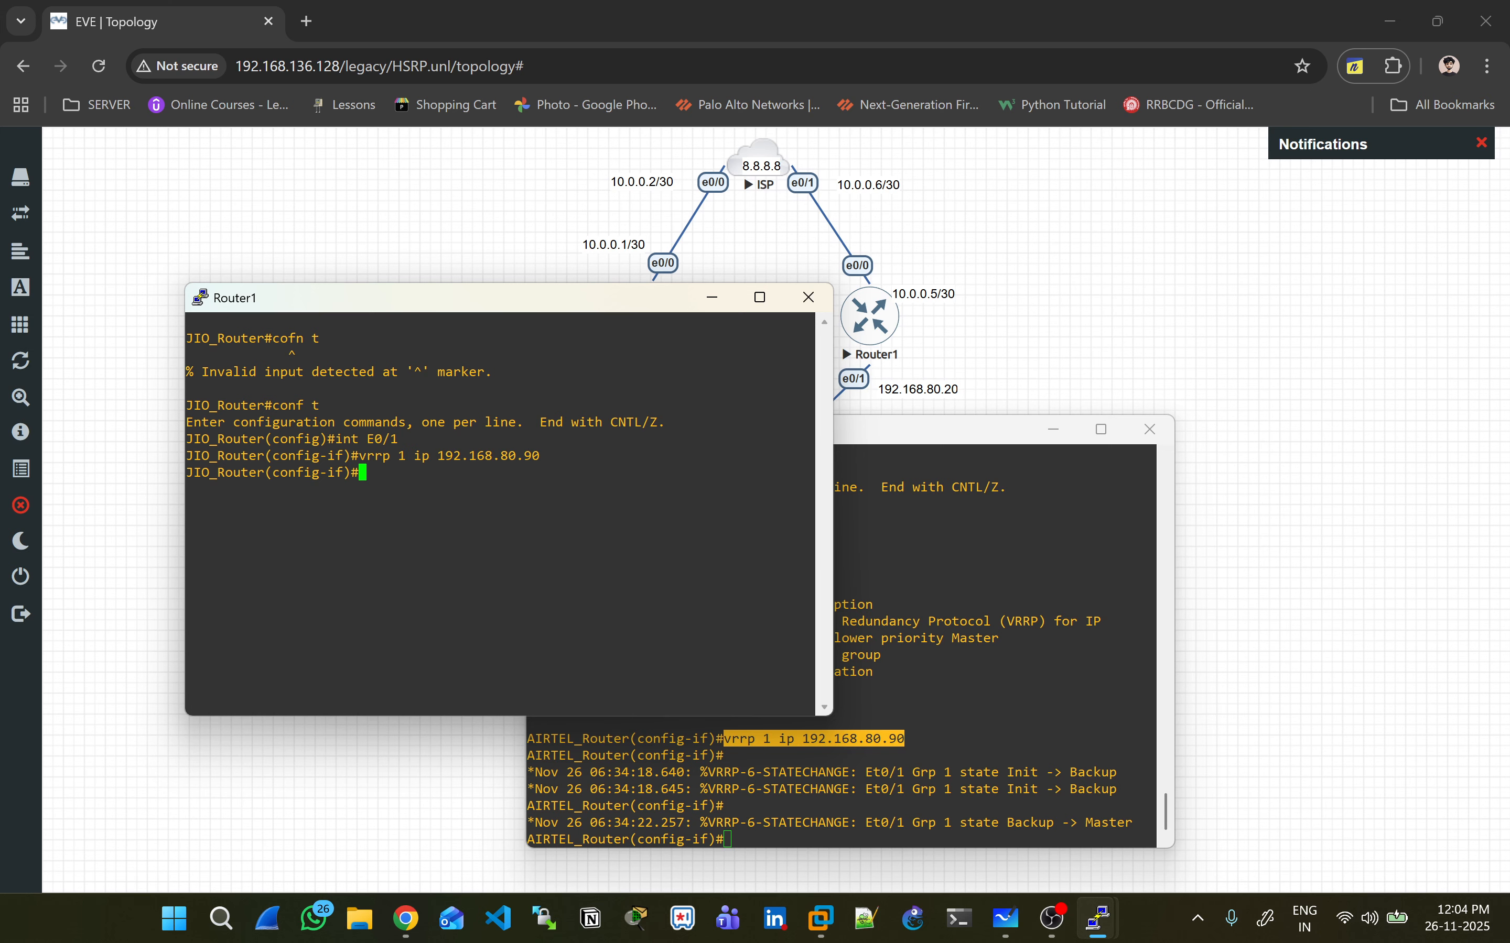
key("alt+Tab")
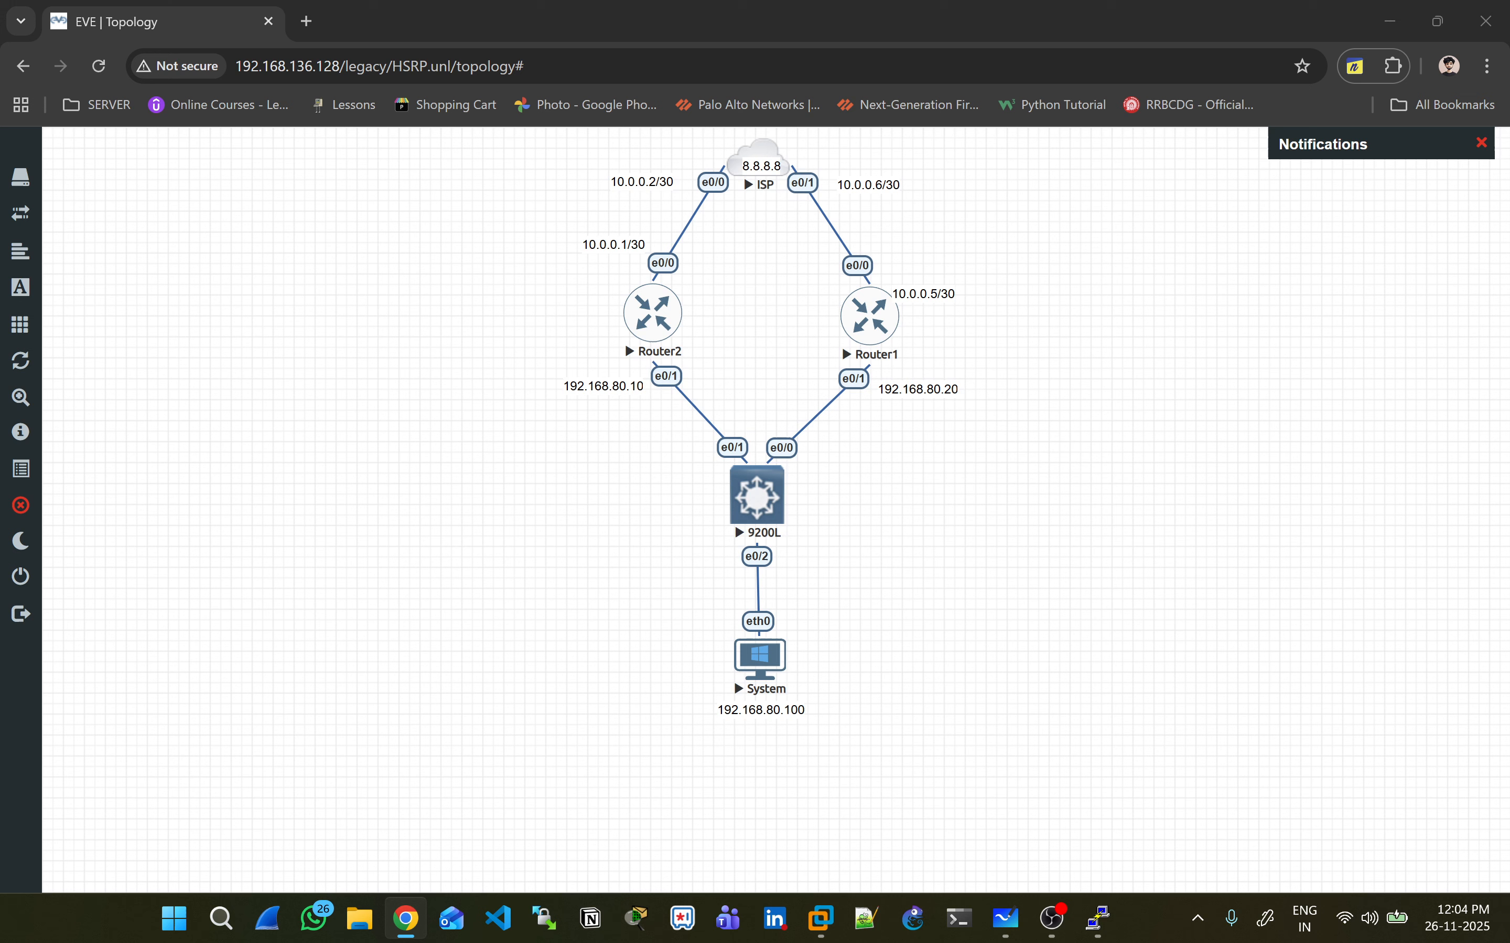
key("alt+Tab")
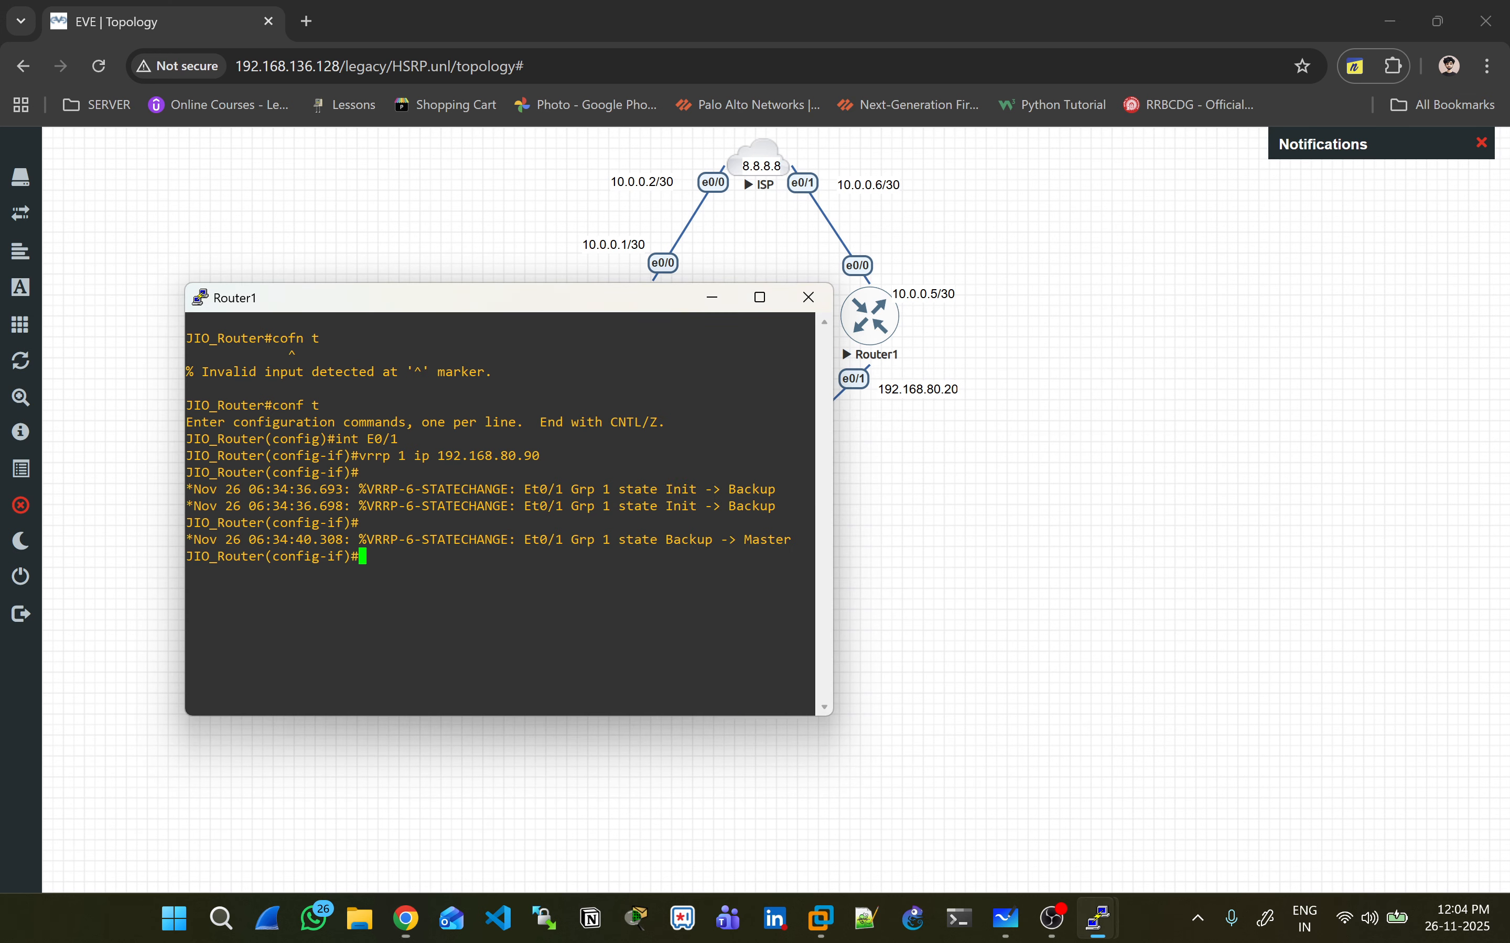
left_click_drag(528, 491, 529, 506)
key("ctrl+c")
key("Return")
key("Return")
key("Return")
- Show Router1's VRRP status and highlight its Master state and virtual IP 192.168.80.90
type("sh vrrp")
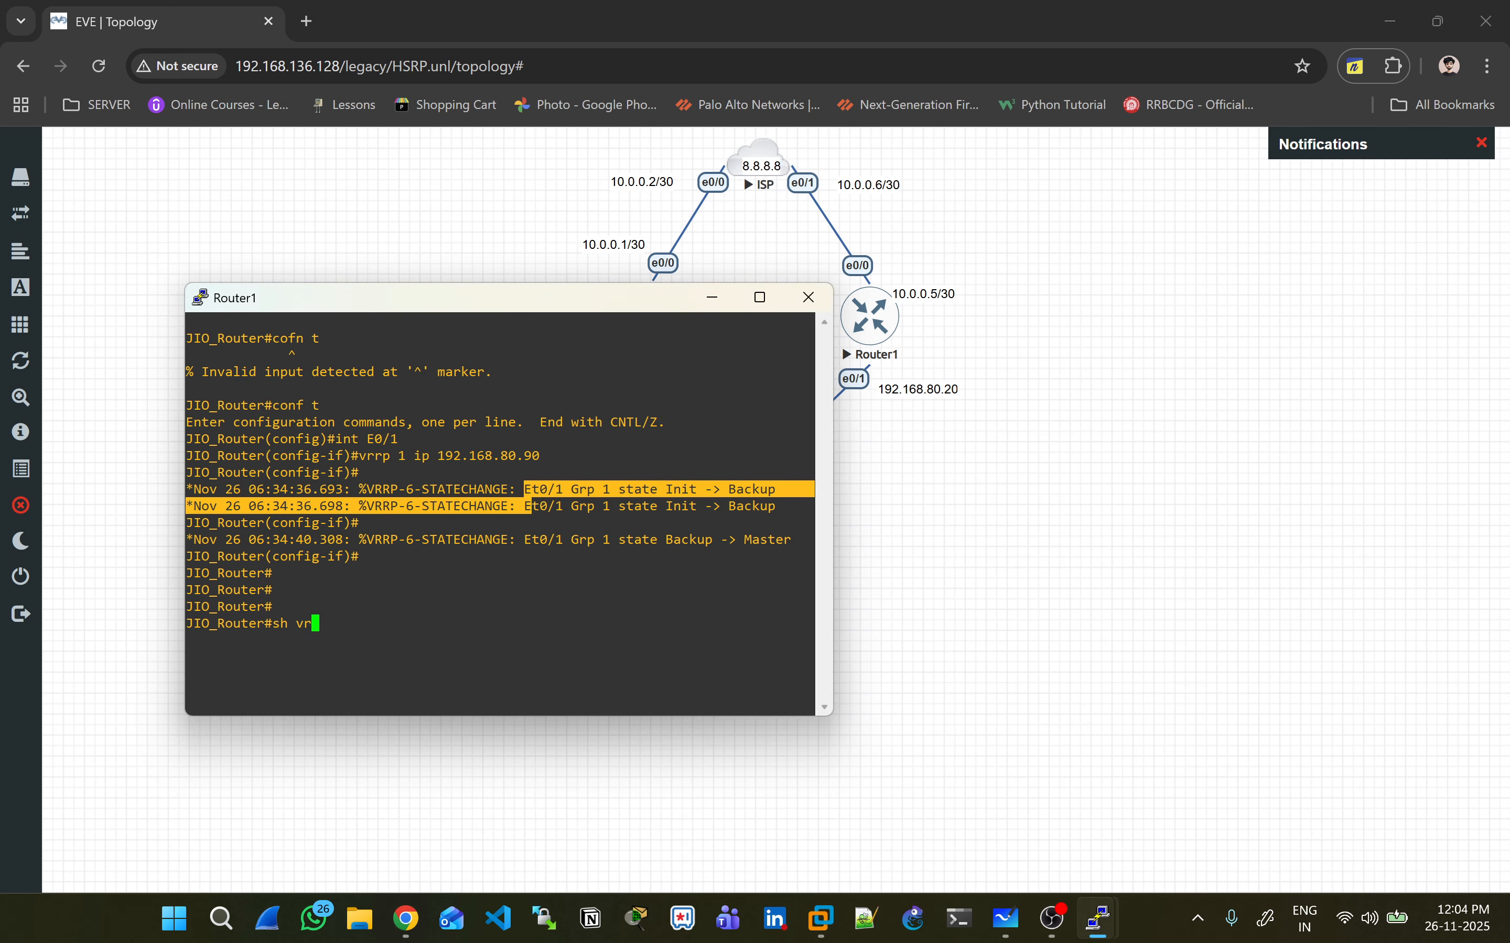
key("Return")
left_click_drag(268, 490, 388, 557)
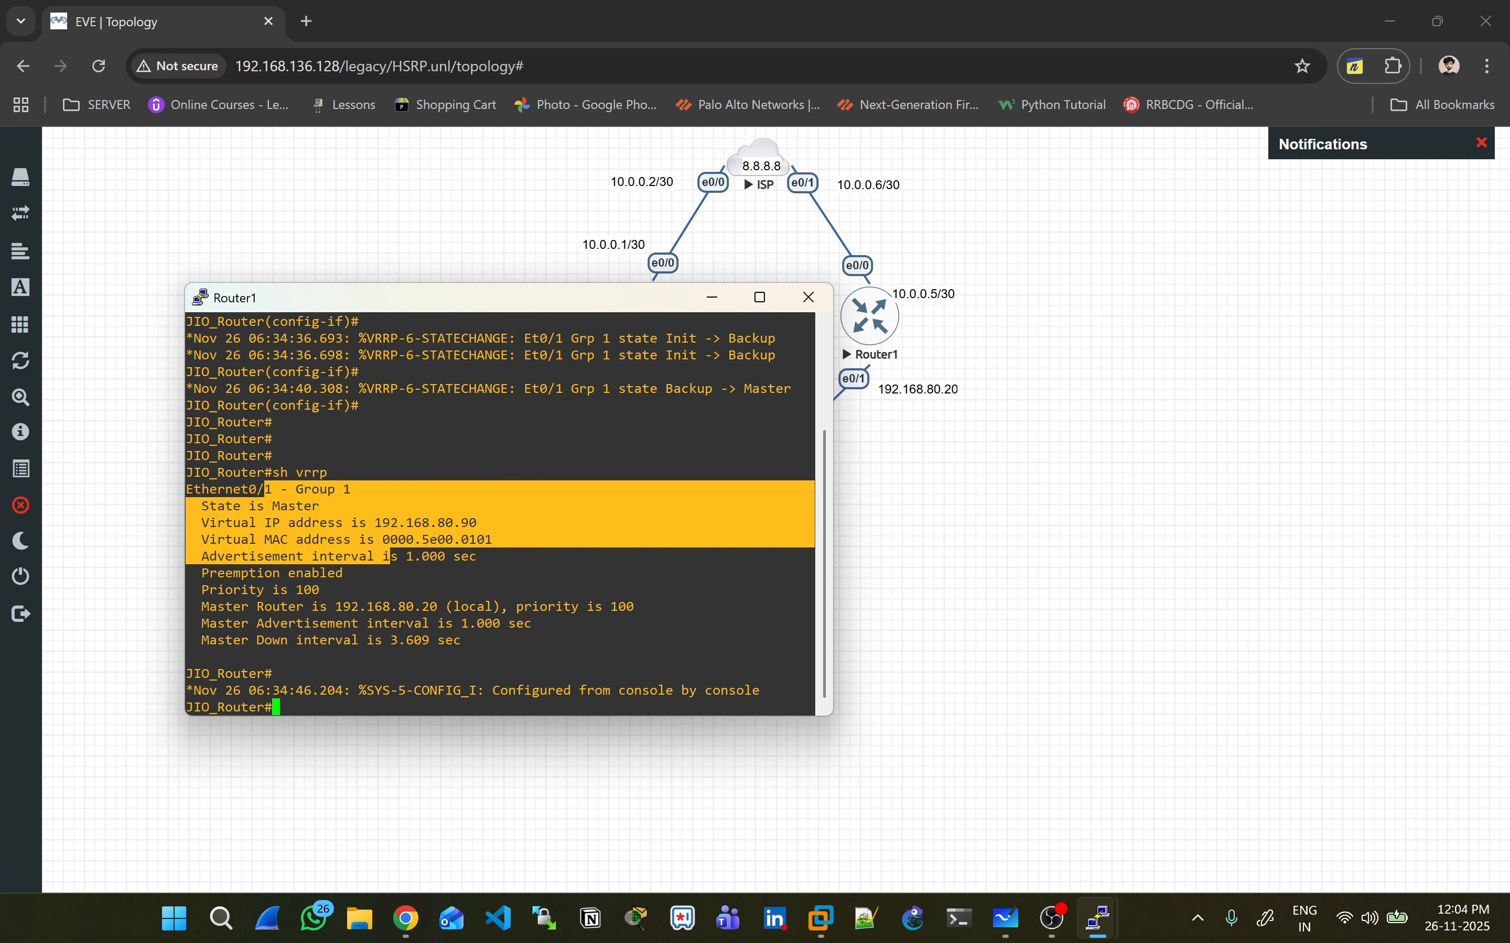
left_click_drag(433, 623, 442, 623)
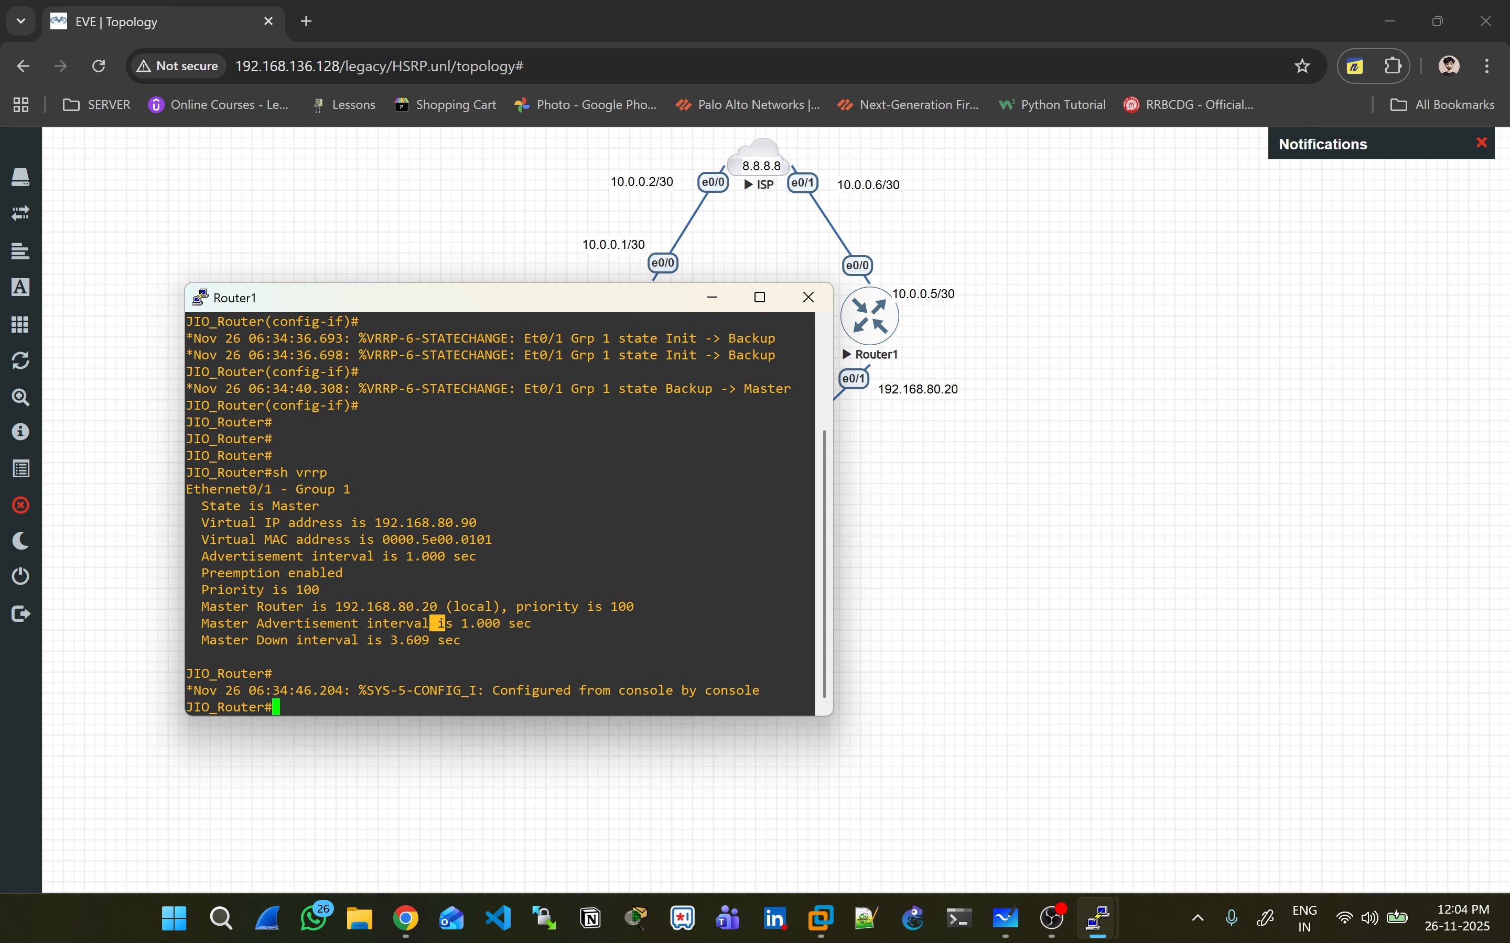
- Leave configuration mode on Router2 and display its VRRP status with 'sh vrrp'
key("alt+Tab")
key("alt+Tab")
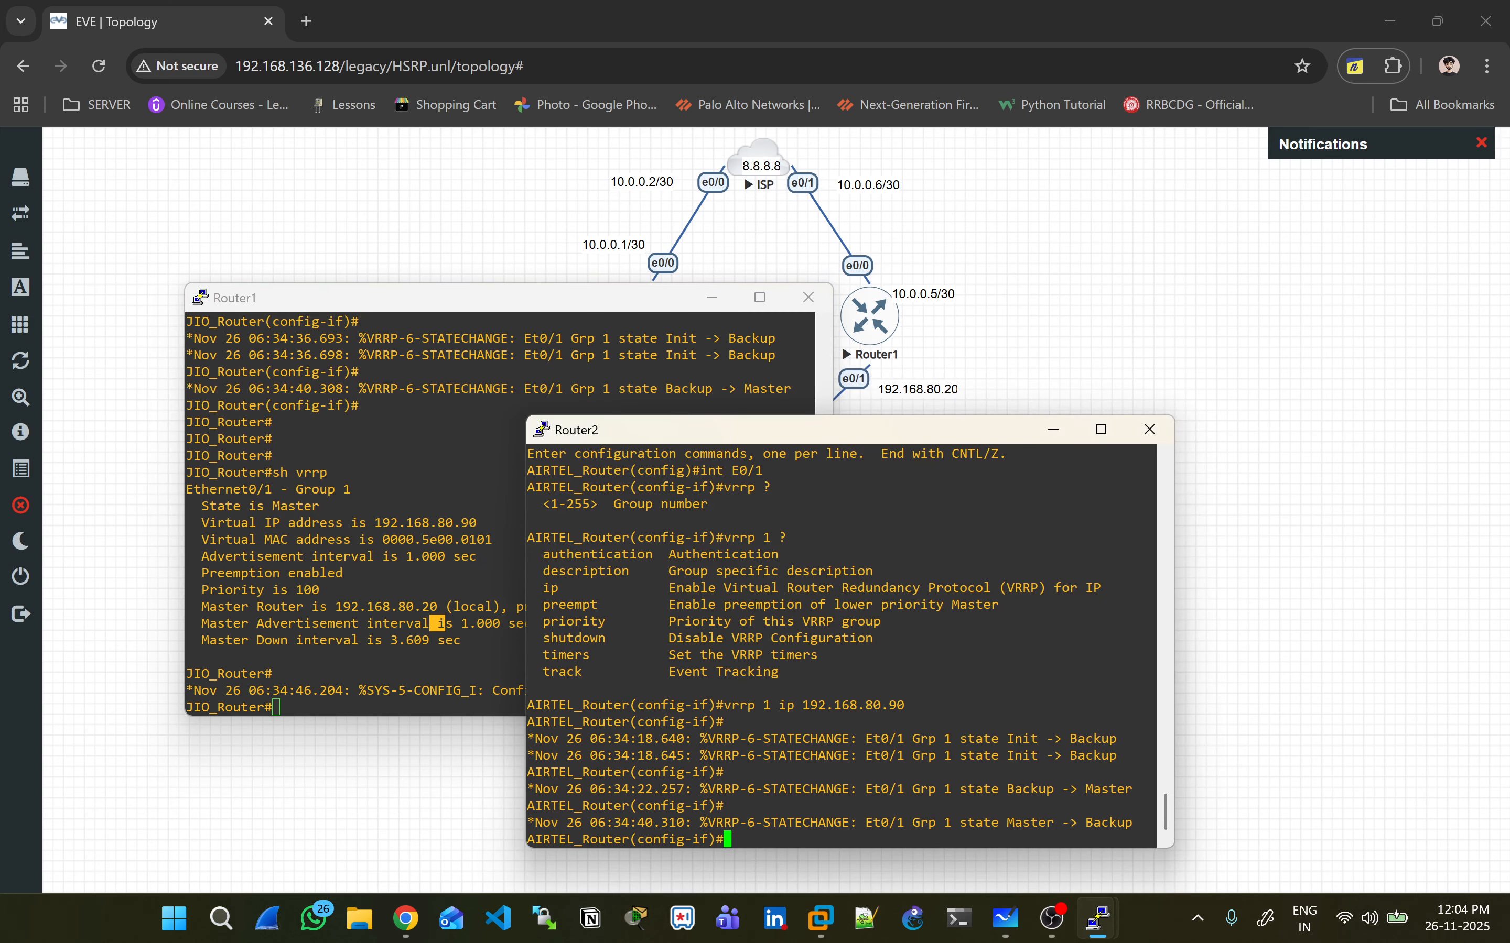
key("Return")
key("ctrl+z")
key("Return")
key("Return")
key("Return")
type("sh")
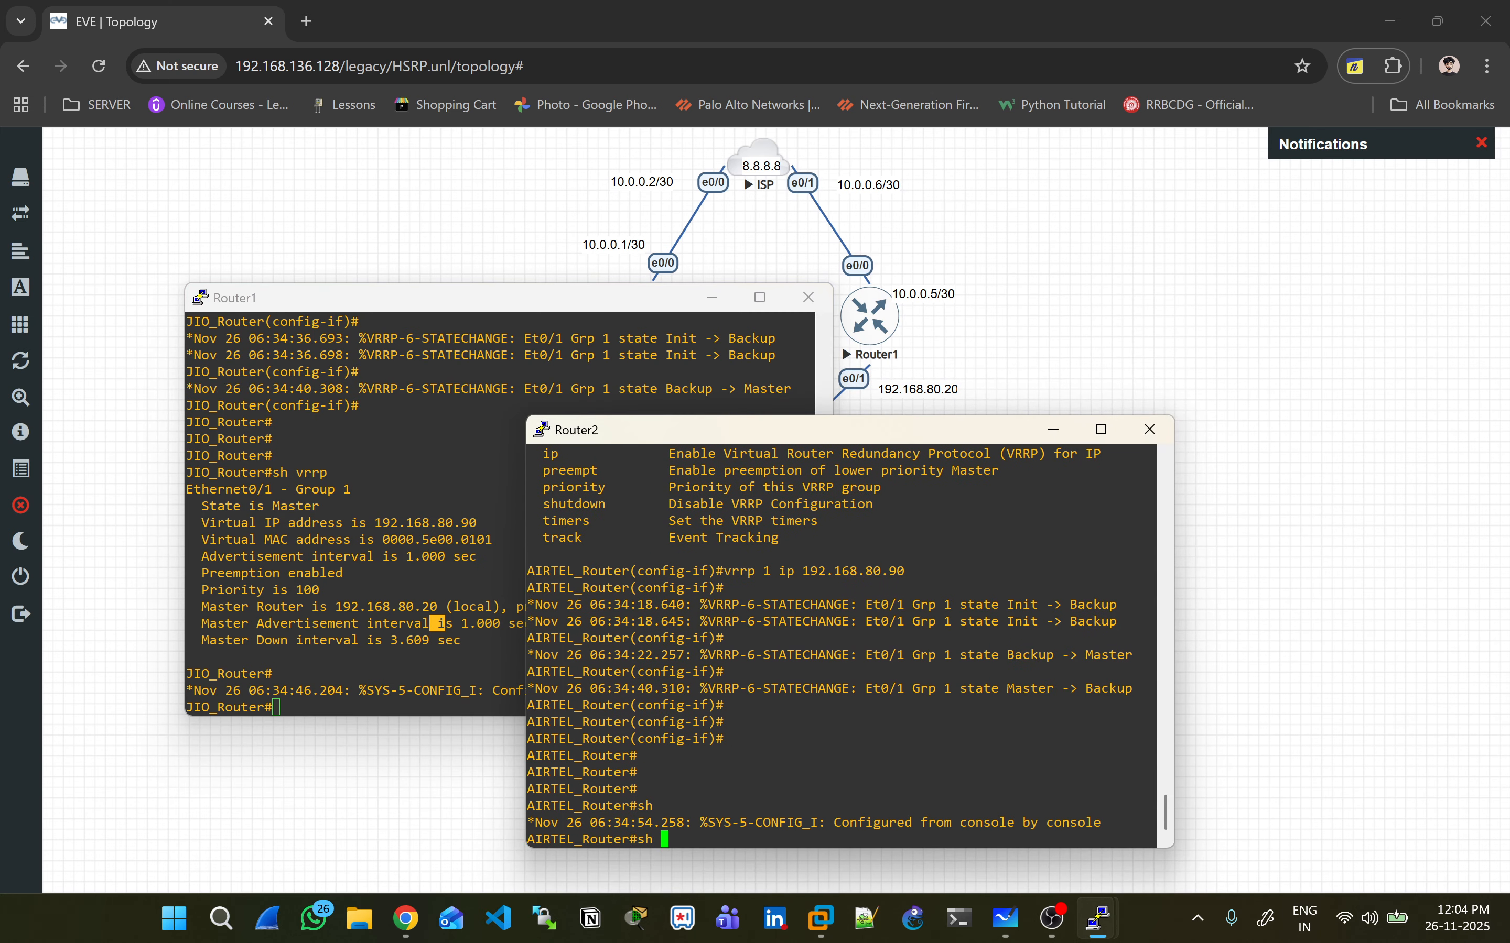
key("Return")
key("Return")
key("Return")
key("Return")
key("Return")
type("sh vrrp")
key("Return")
- Compare Router2's Backup output against Router1's Master lines, then return to the topology
left_click_drag(621, 689, 637, 671)
left_click_drag(770, 773, 693, 722)
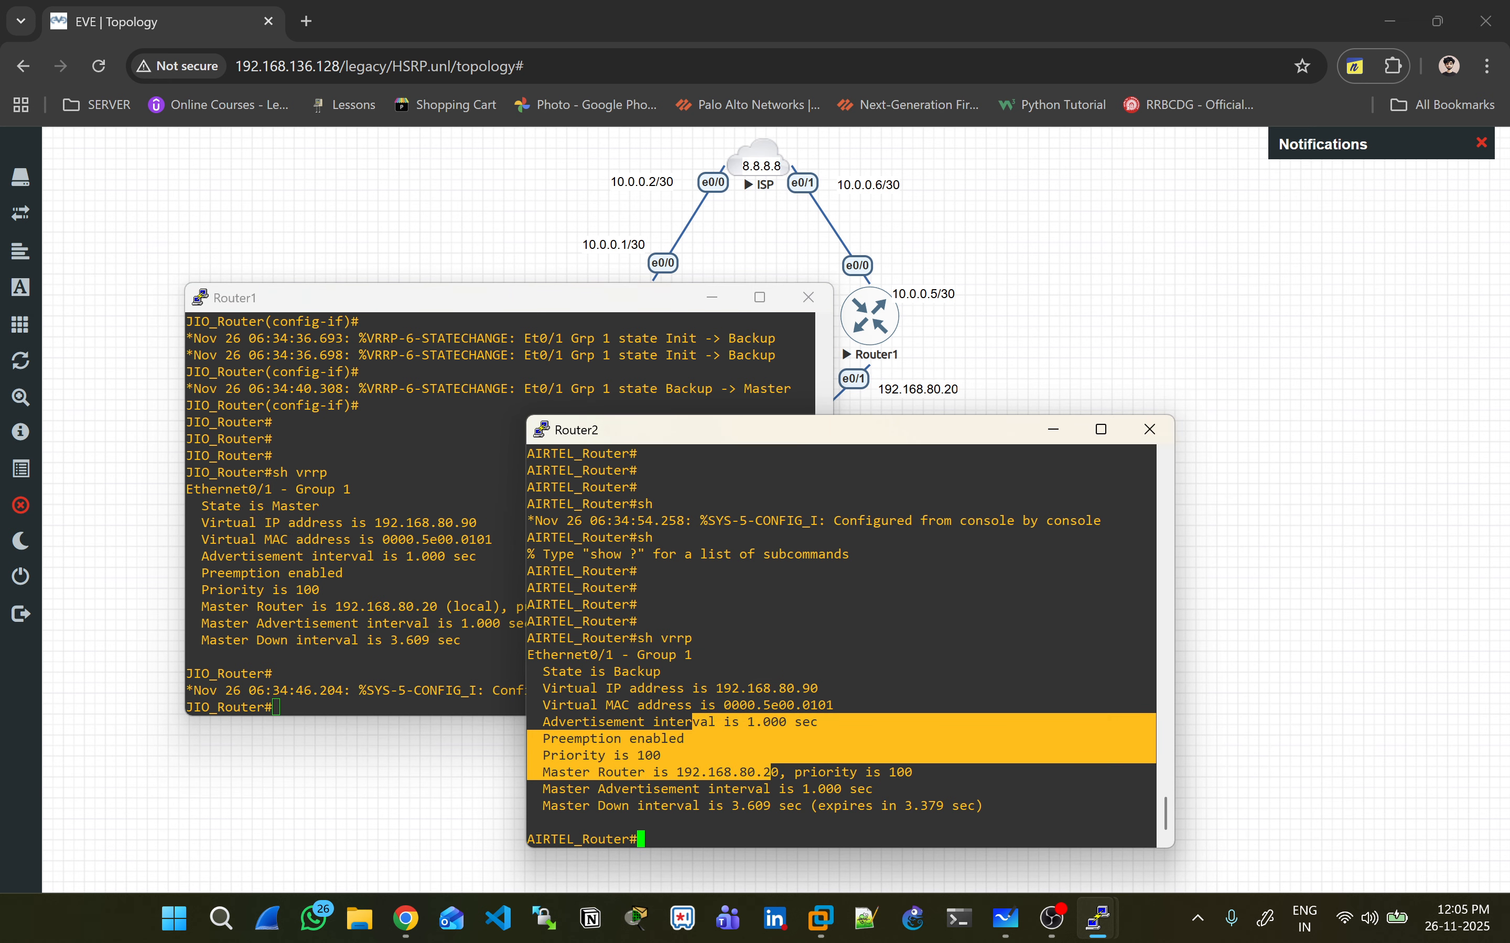
left_click_drag(314, 506, 368, 506)
left_click_drag(702, 789, 769, 806)
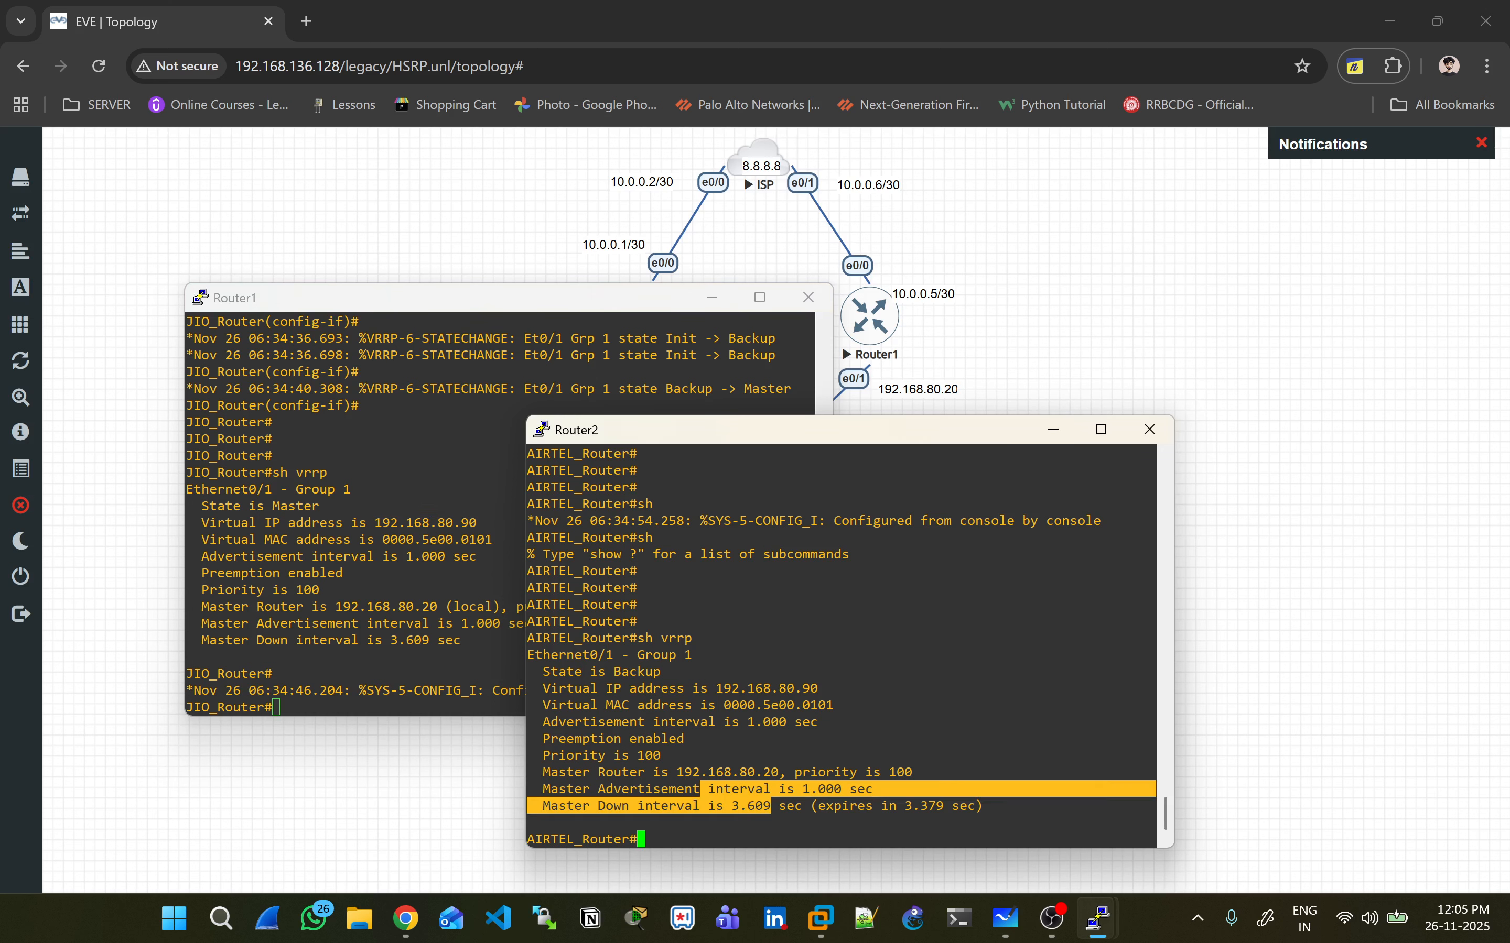
left_click_drag(256, 506, 349, 506)
left_click_drag(400, 590, 281, 456)
left_click(280, 456)
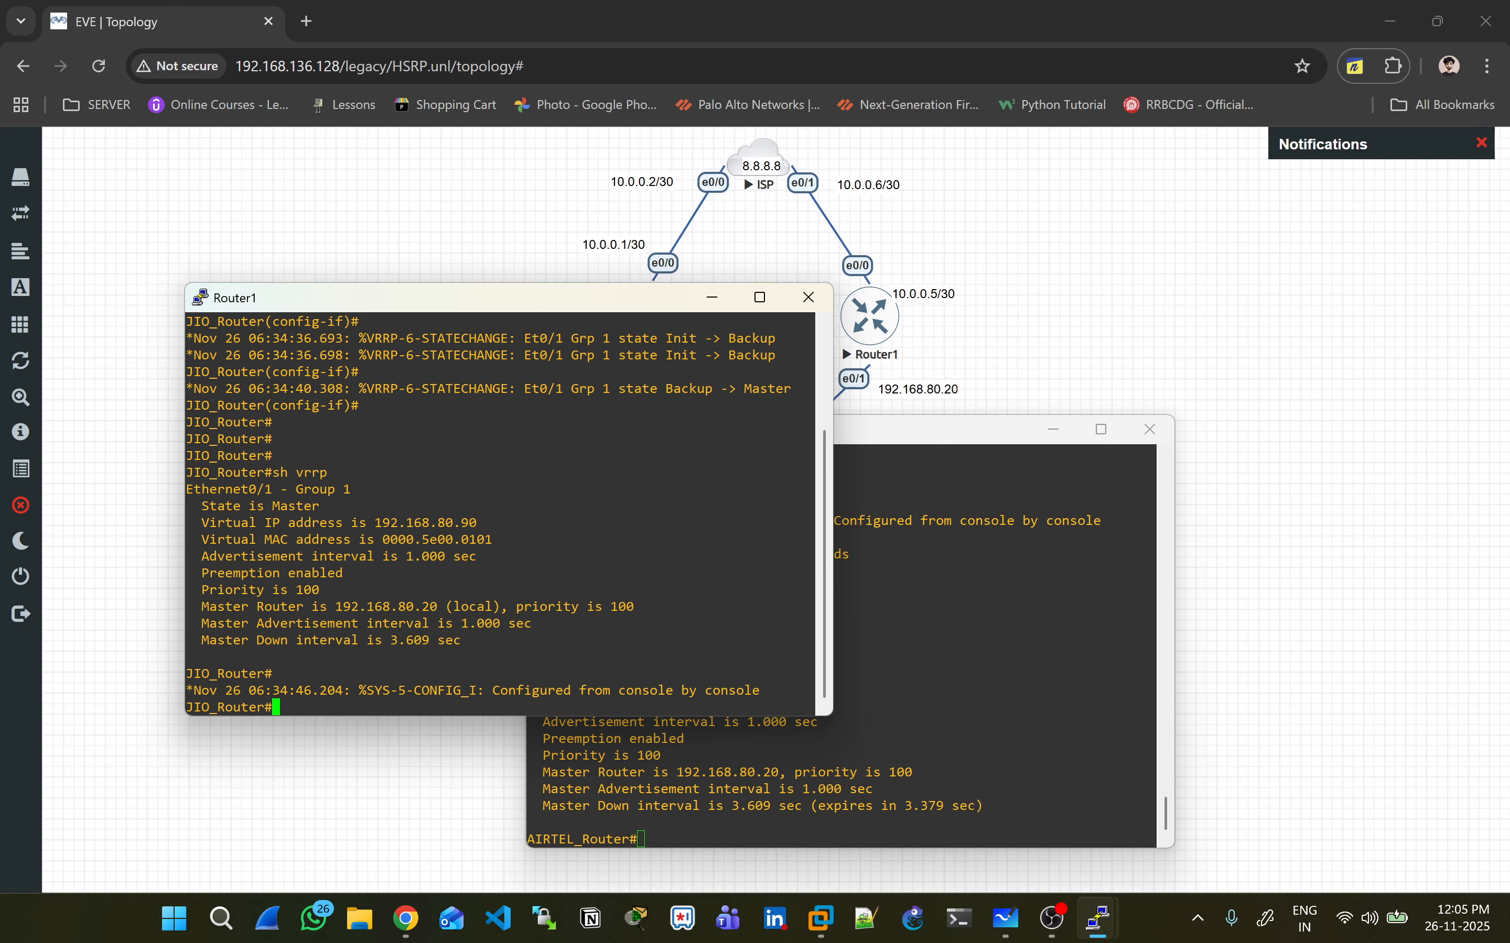
left_click(387, 805)
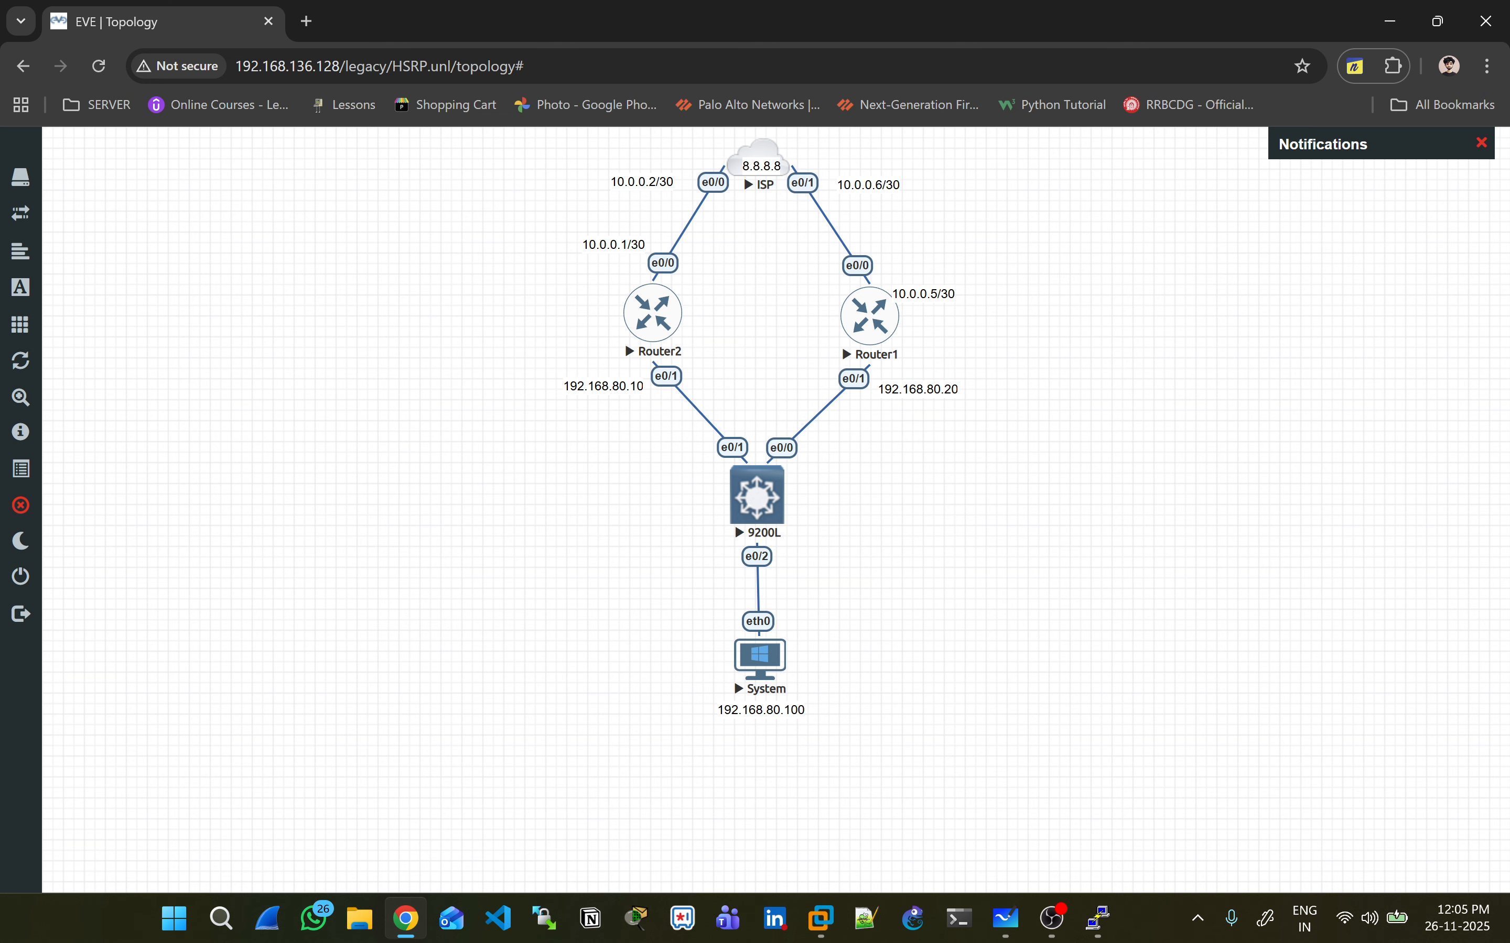
- On the System PC, set address 192.168.80.100/24 with gateway 192.168.80.90
key("alt+Tab")
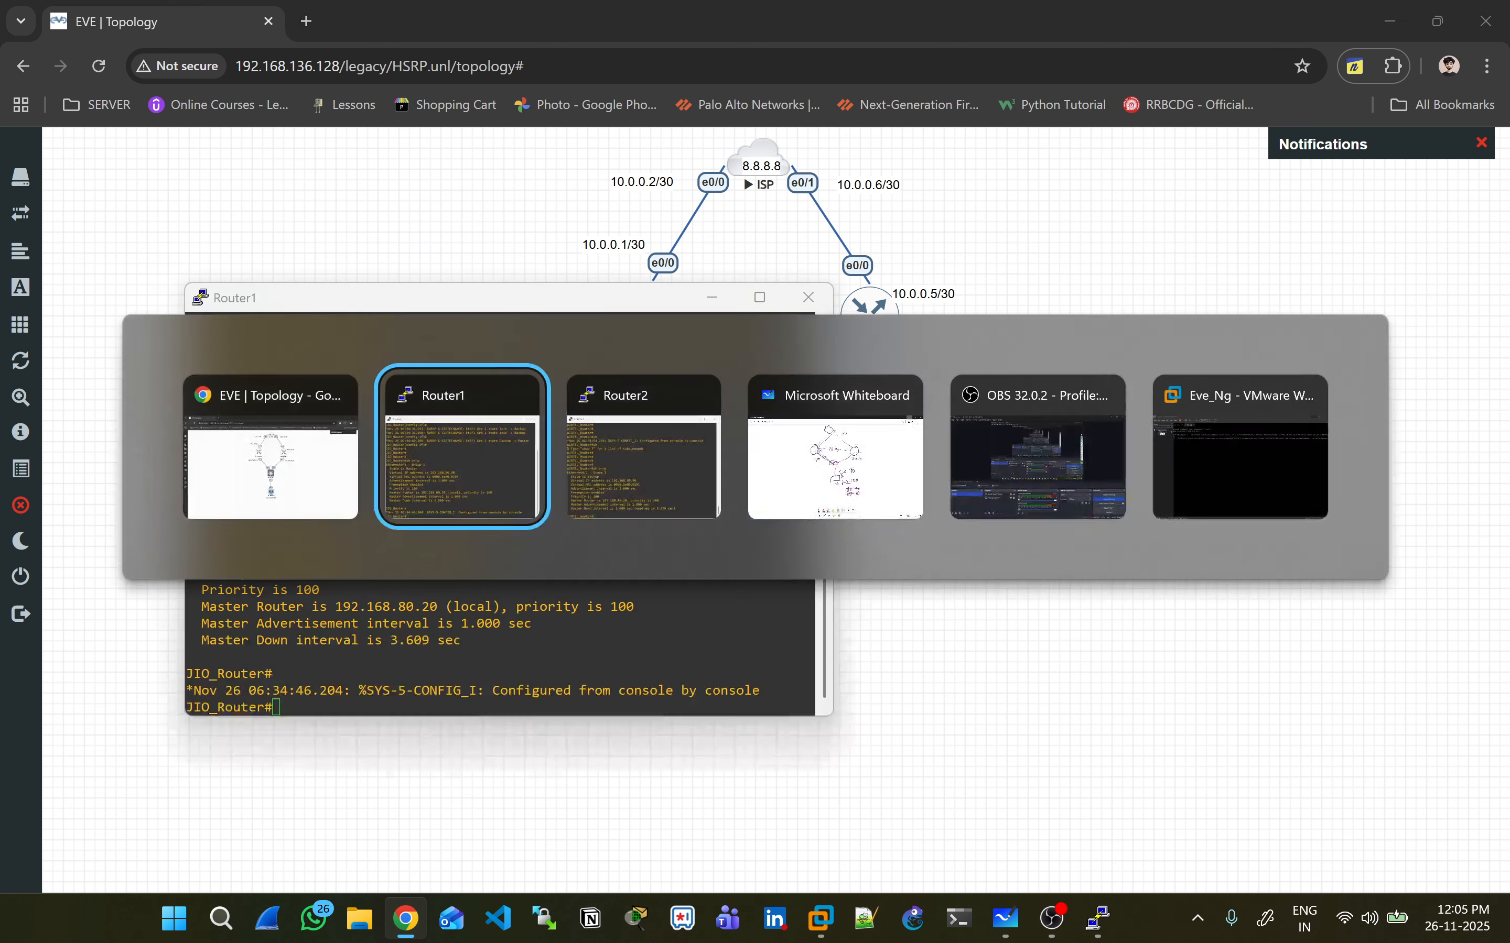
key("alt+Tab")
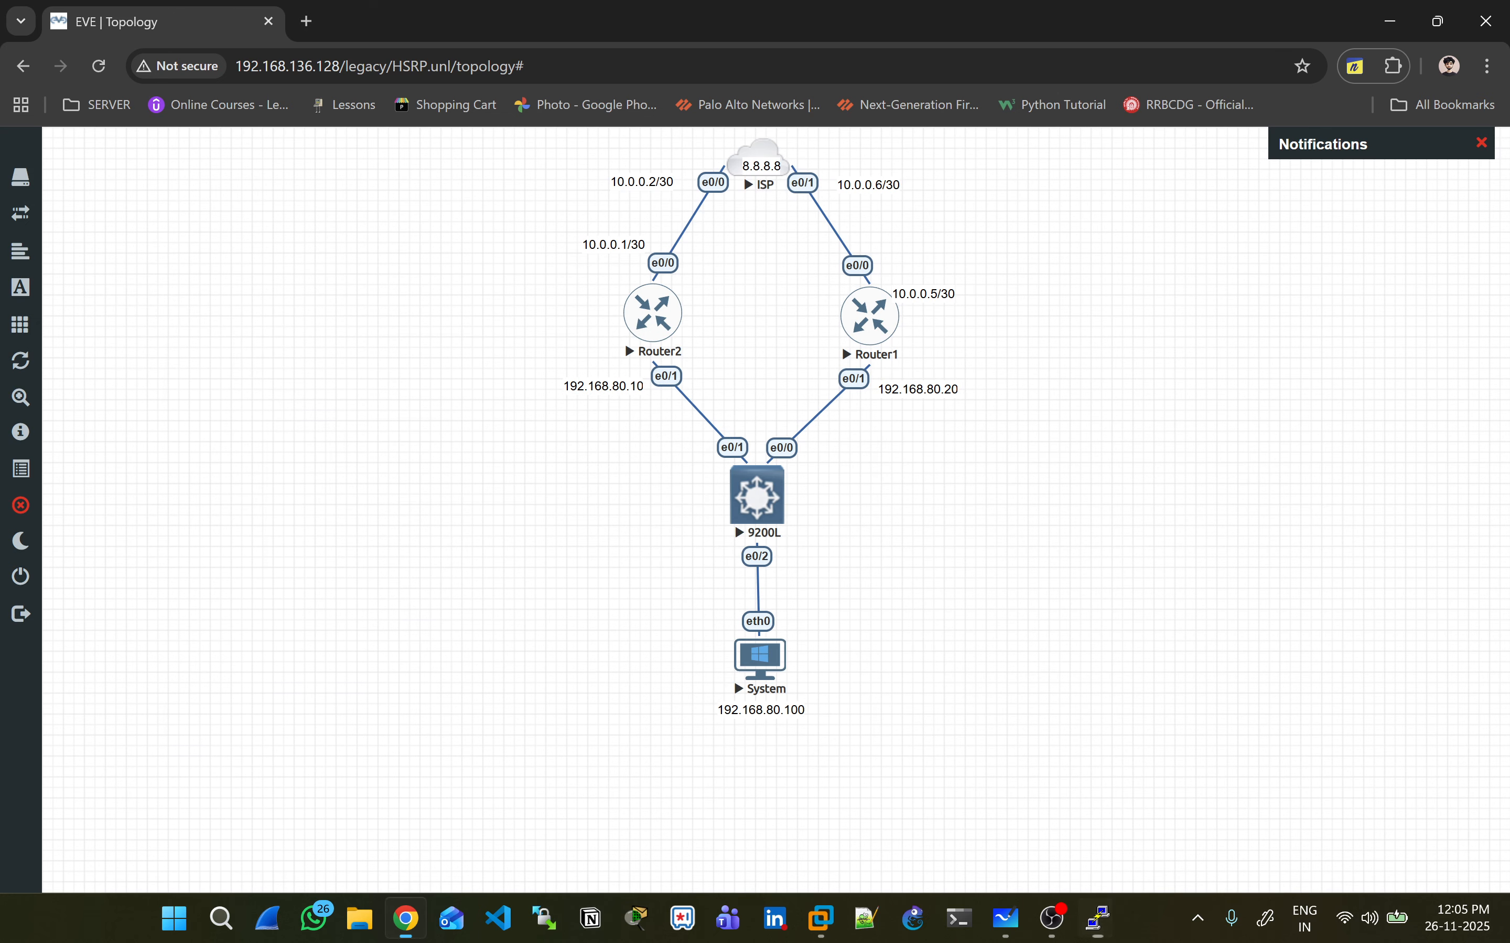
key("alt+Tab")
key("alt+Tab")
key("alt+Tab")
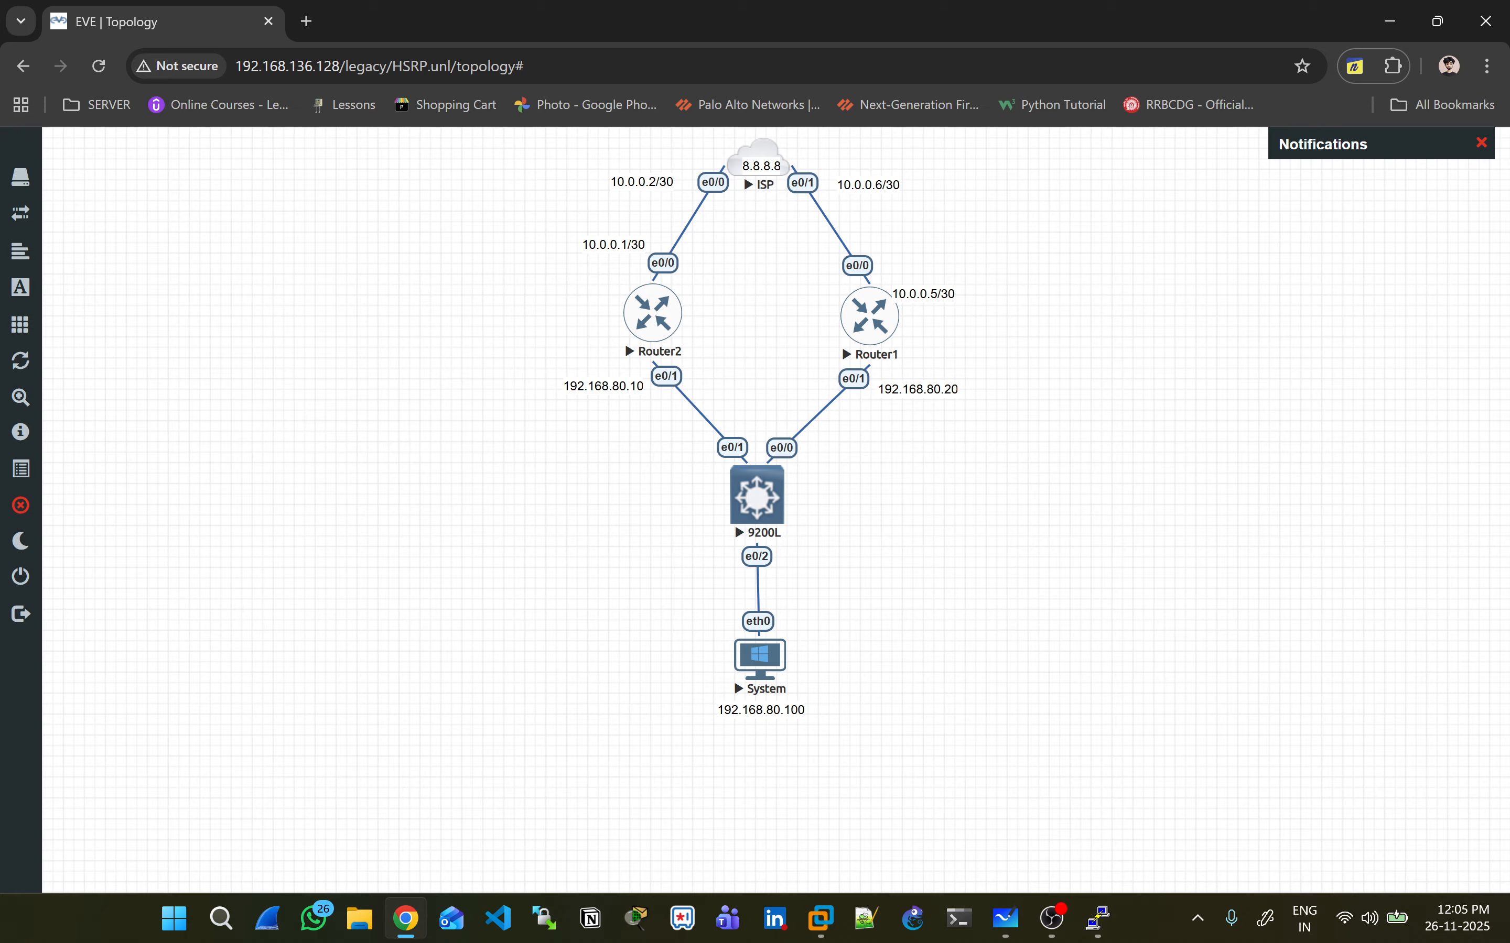
left_click(623, 340)
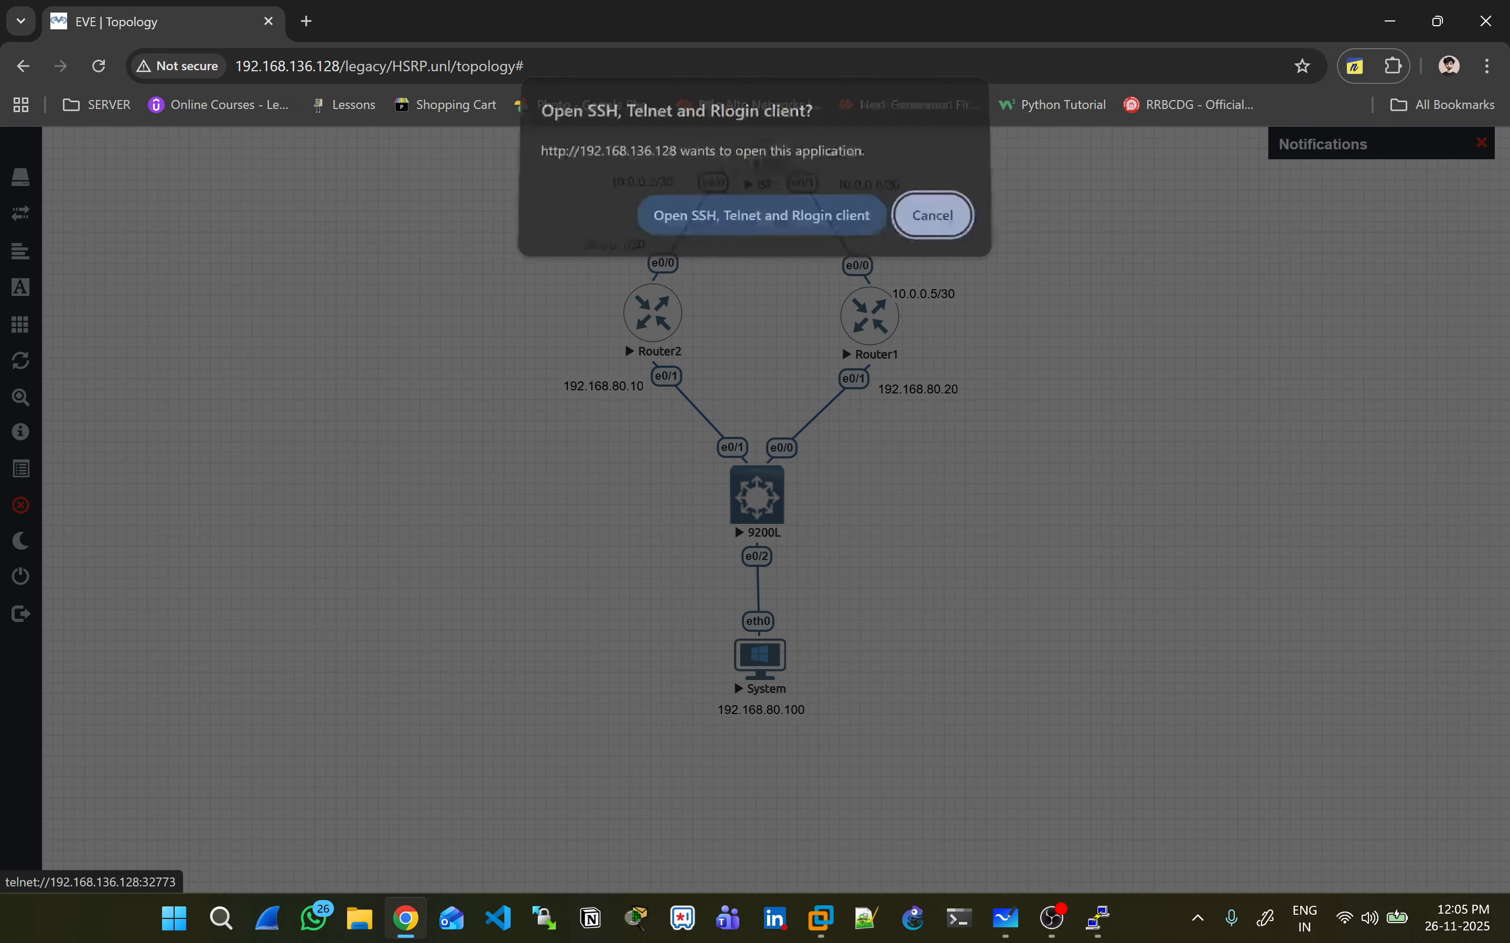
key("Return")
key("Up")
key("Up")
key("Up")
key("BackSpace")
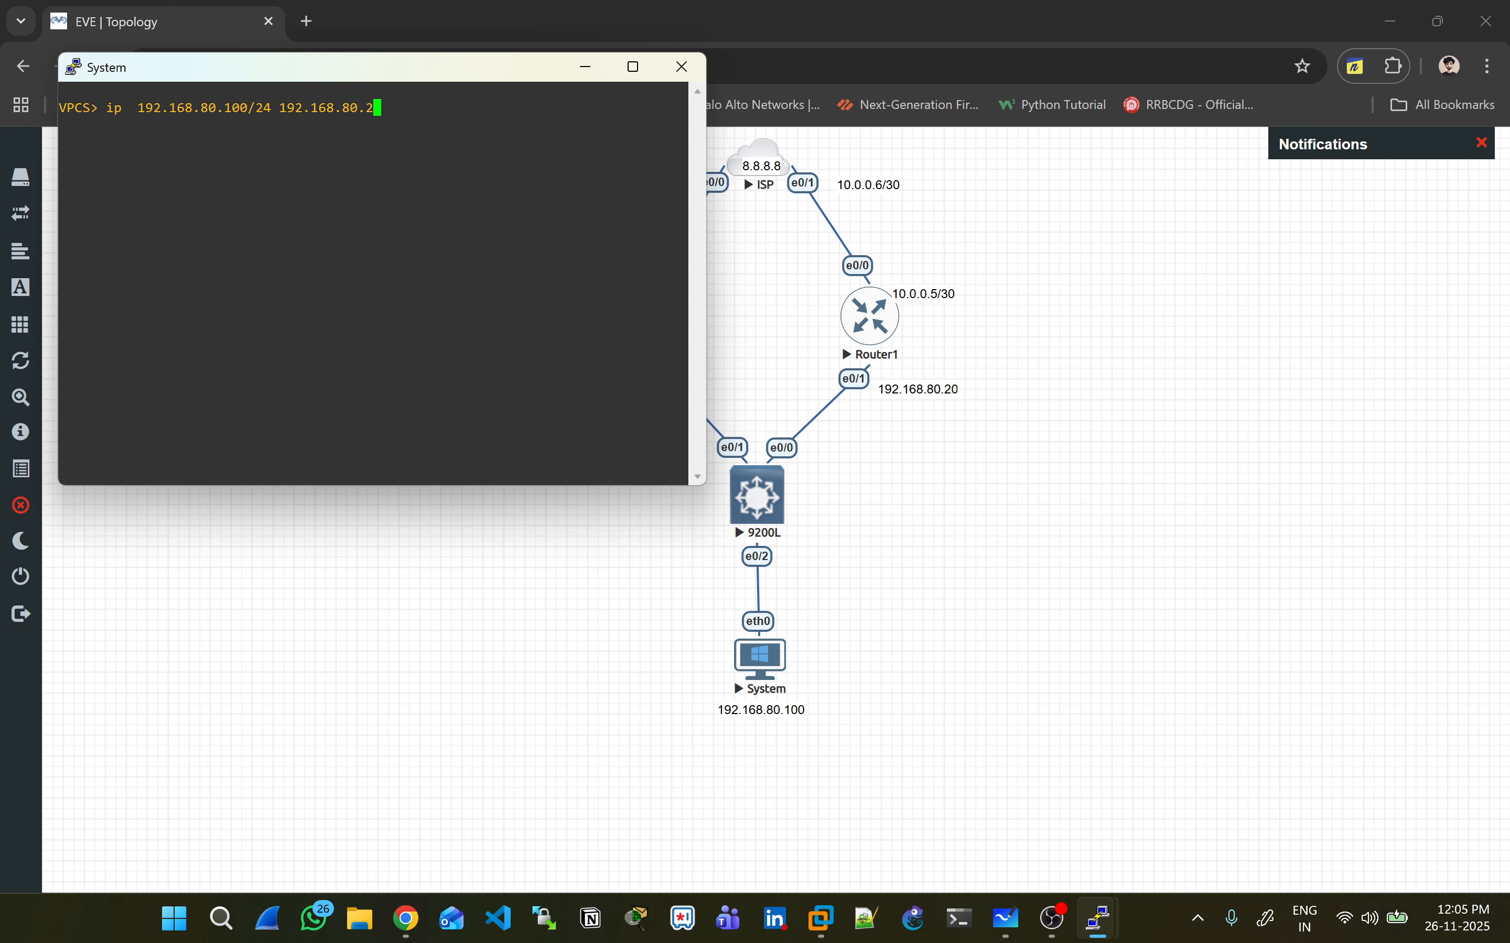
key("BackSpace")
type("90")
key("Return")
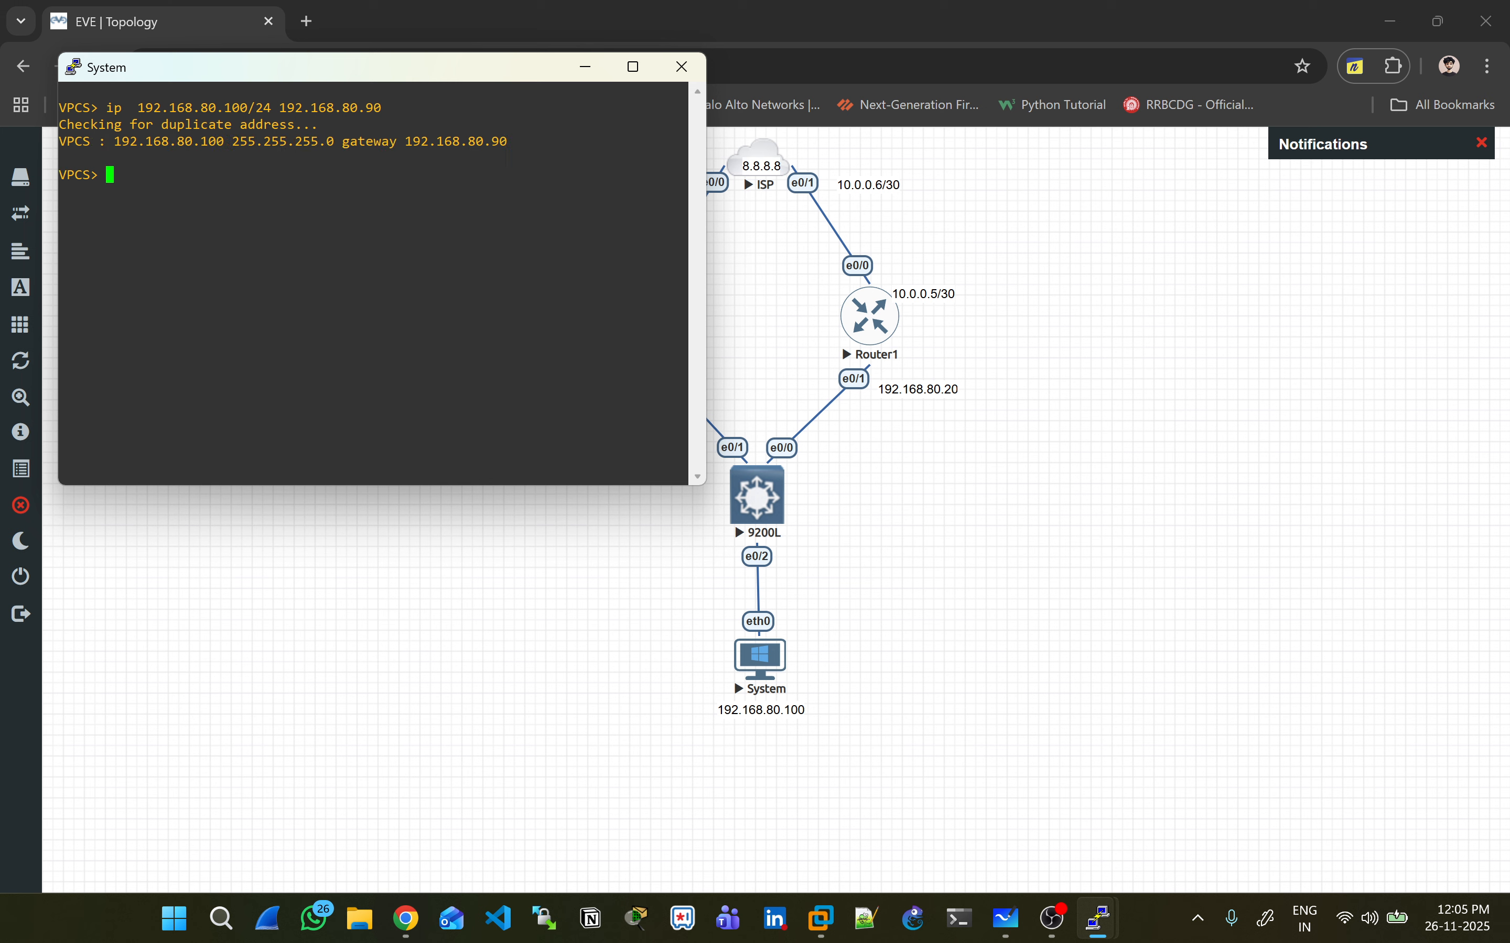
- Start a continuous ping from the PC to 8.8.8.8 with 'ping 8.8.8.8 -t'
key("Return")
type("ping 8.8.8. -t")
key("Return")
key("Up")
key("Up")
key("Up")
key("Up")
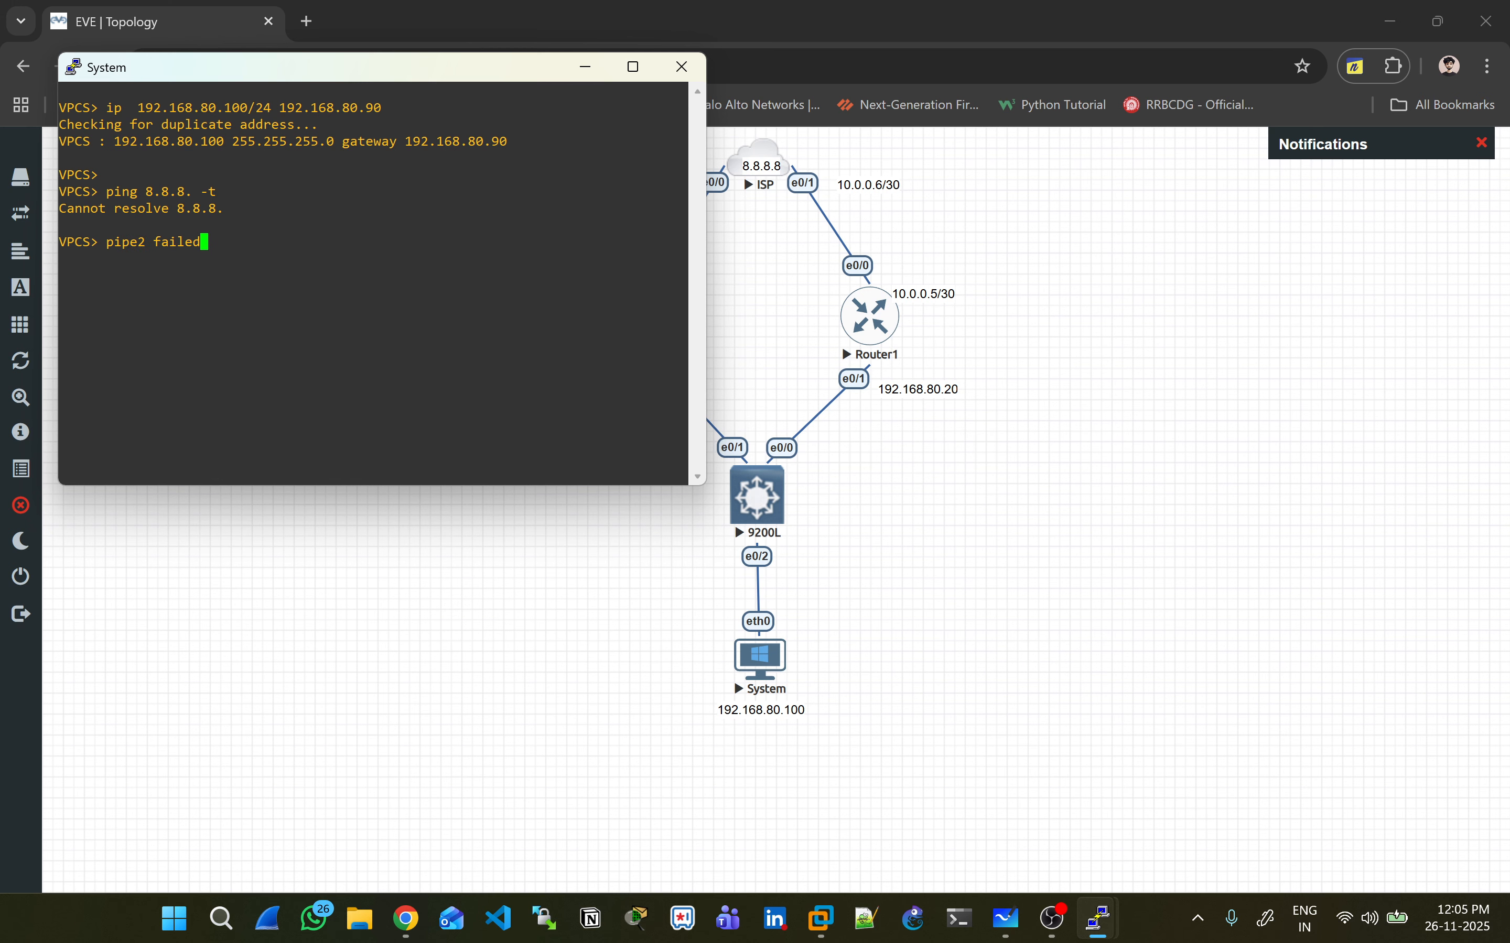
key("Return")
- Arrange Router1's and Router2's consoles side by side to view their VRRP output
key("alt+Tab")
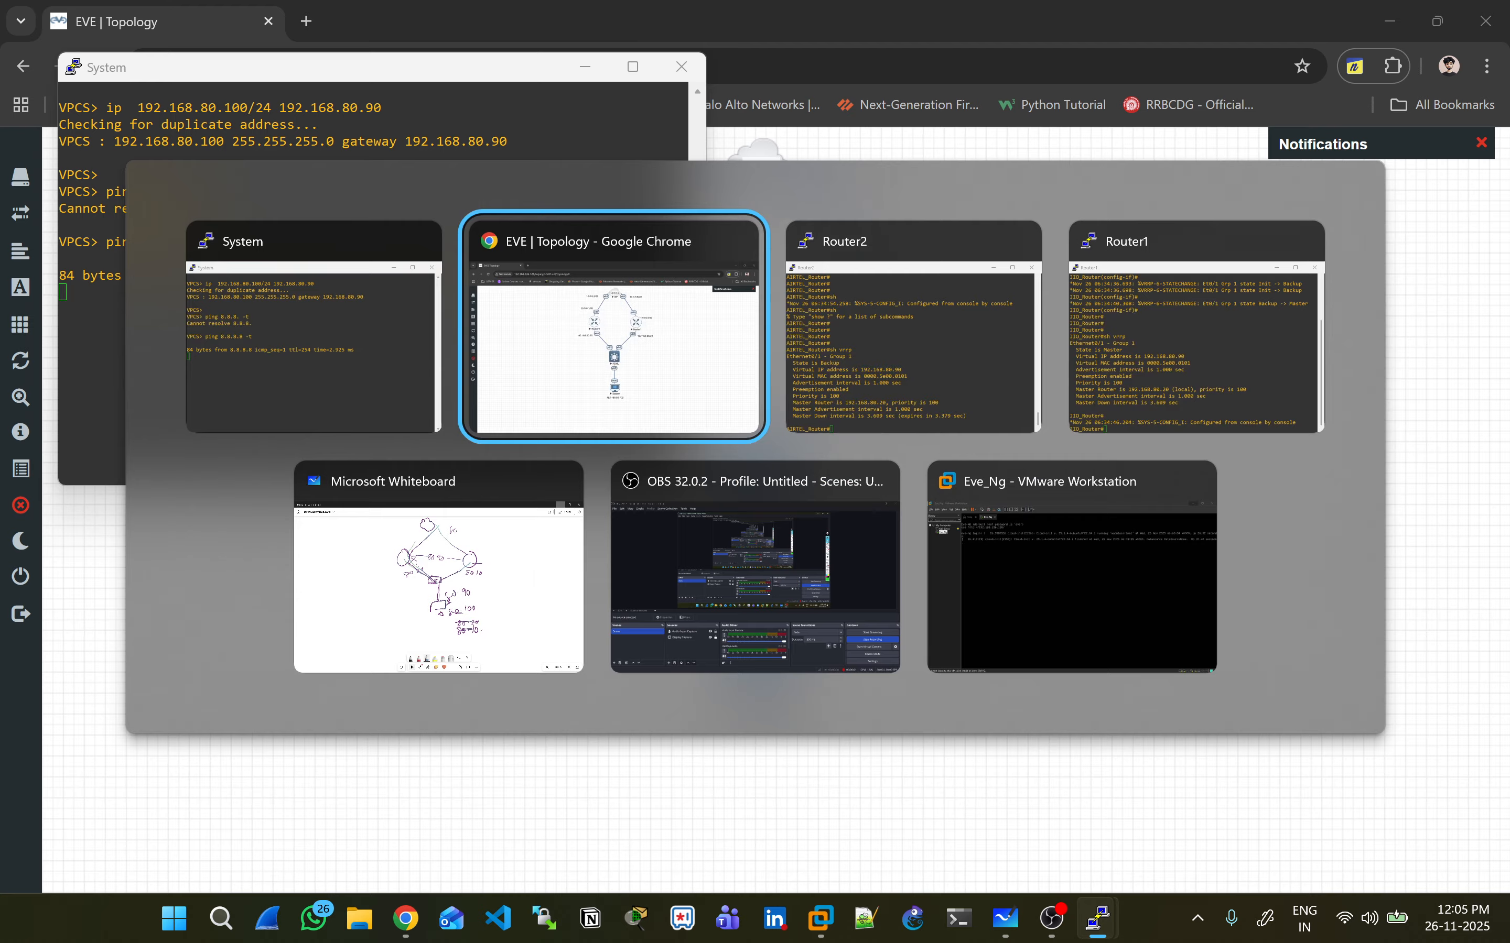
key("alt+Tab")
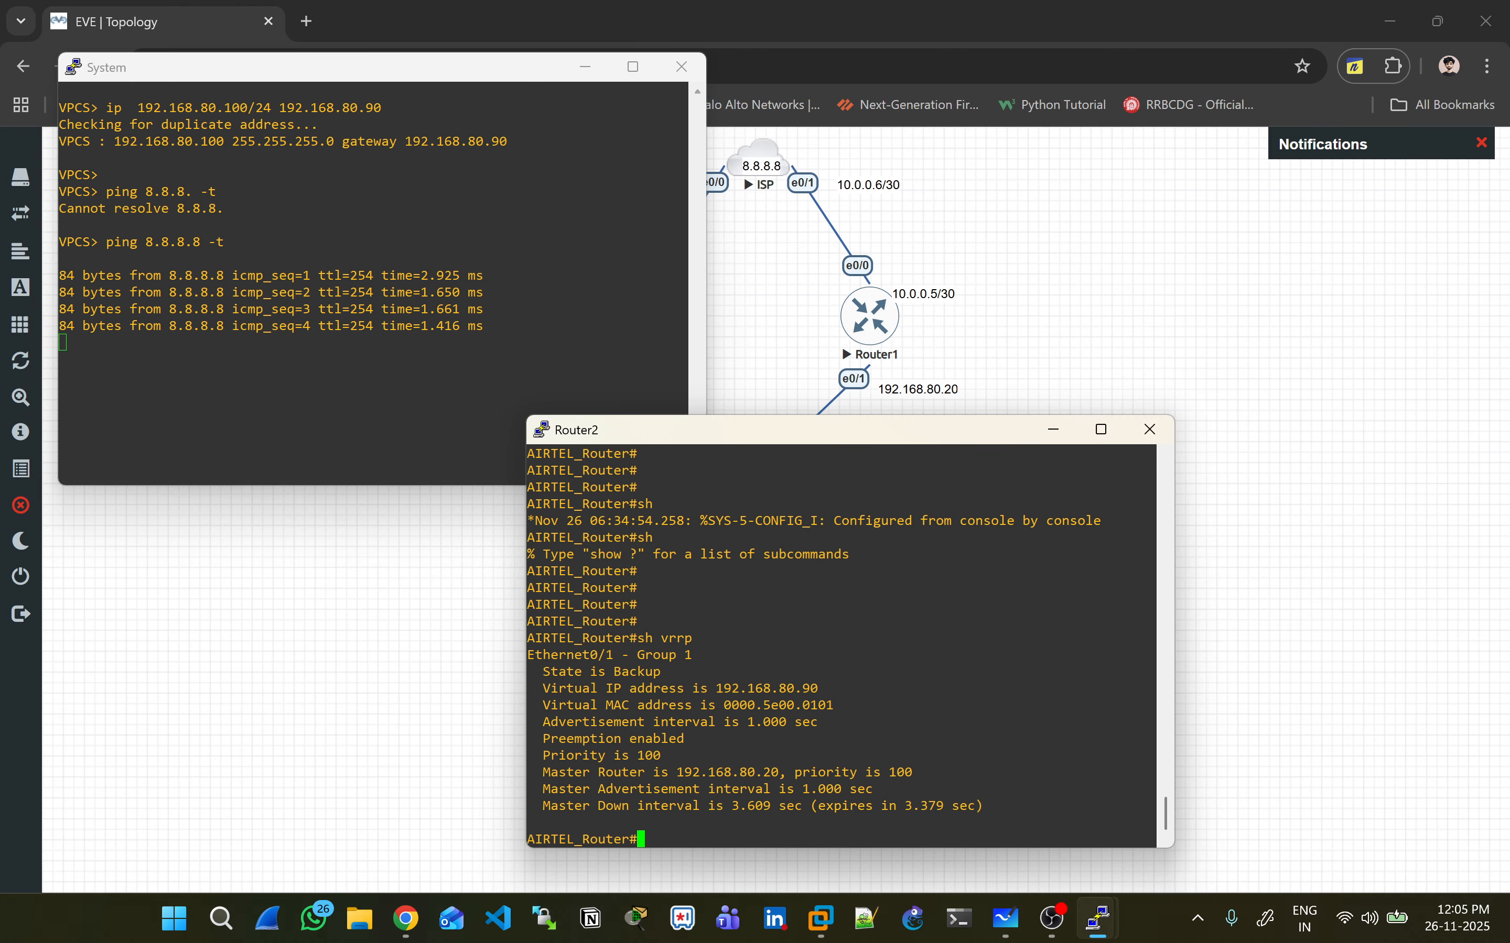
key("alt+Tab")
key("alt+Tab")
key("alt+Tab")
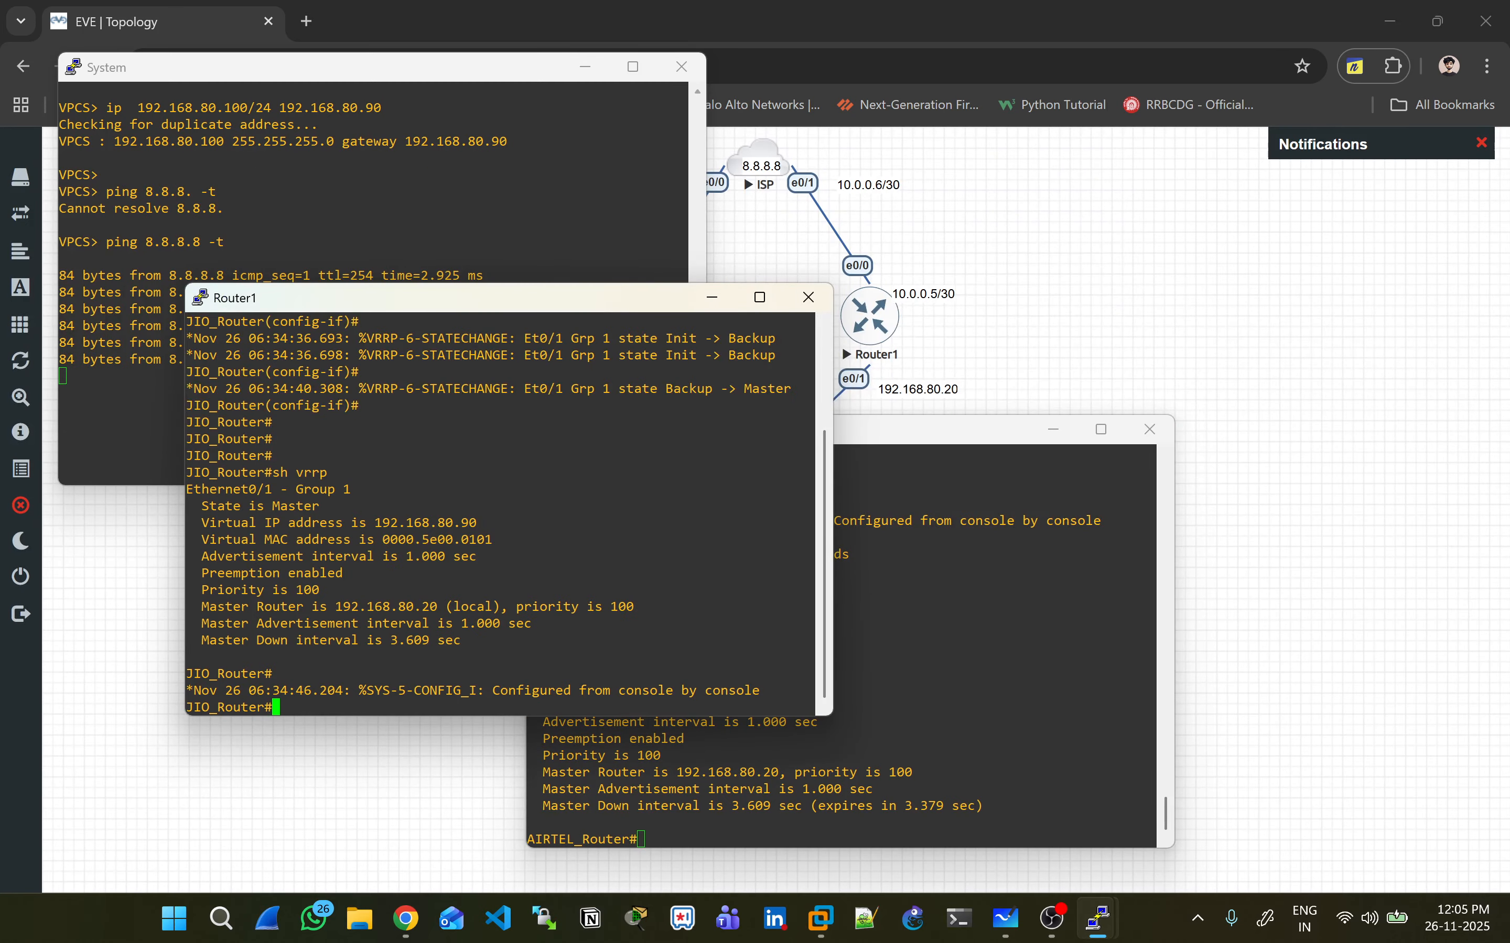
left_click_drag(311, 490, 429, 539)
left_click_drag(528, 301, 1342, 145)
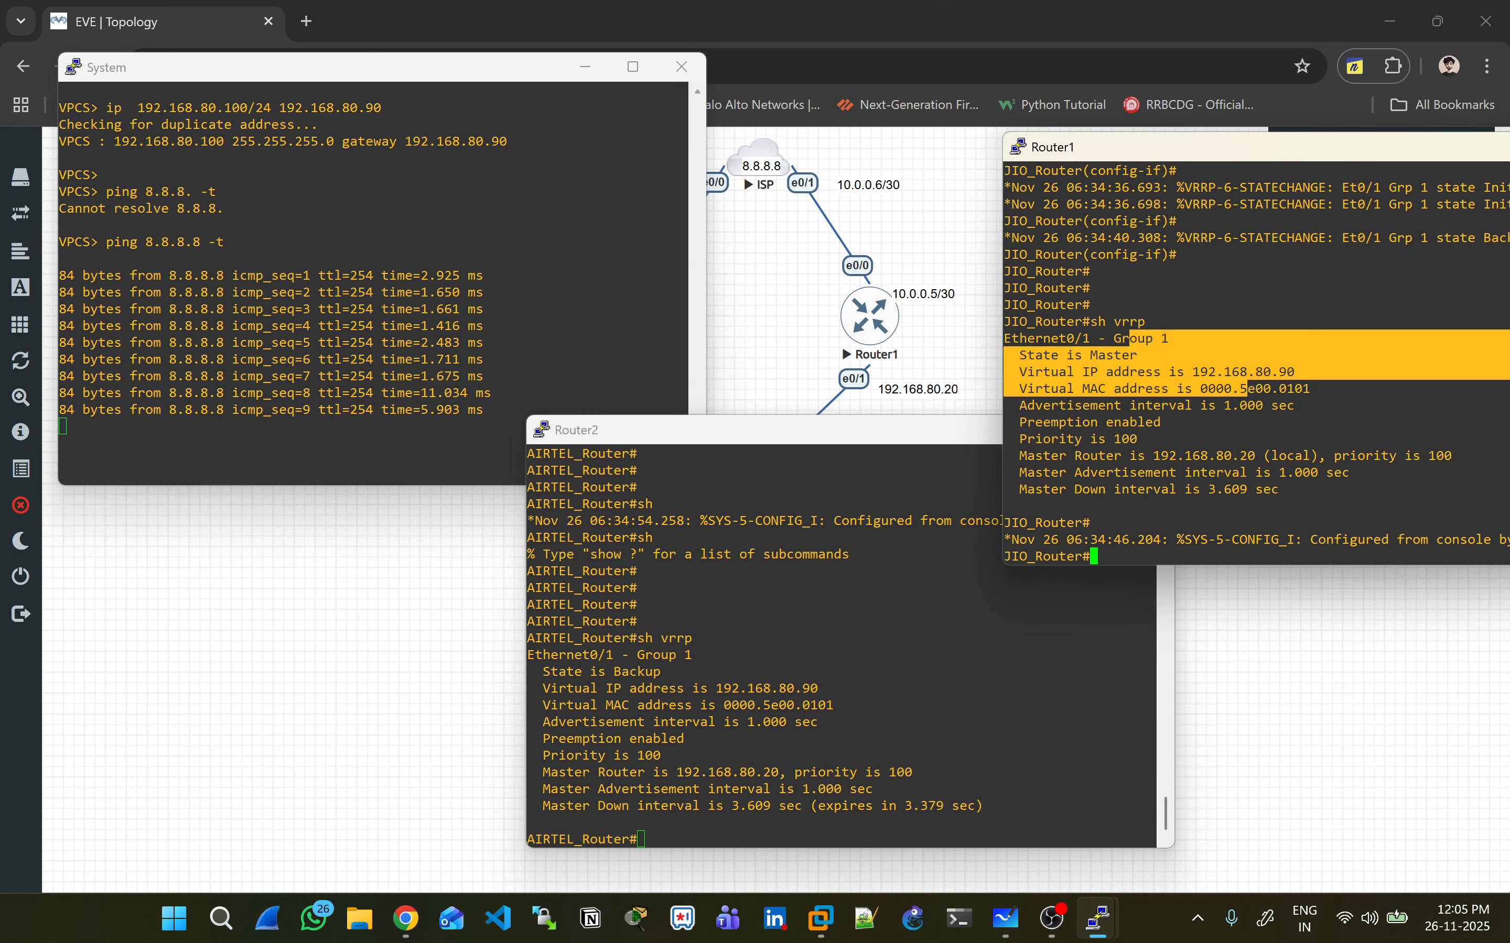
double_click(1304, 305)
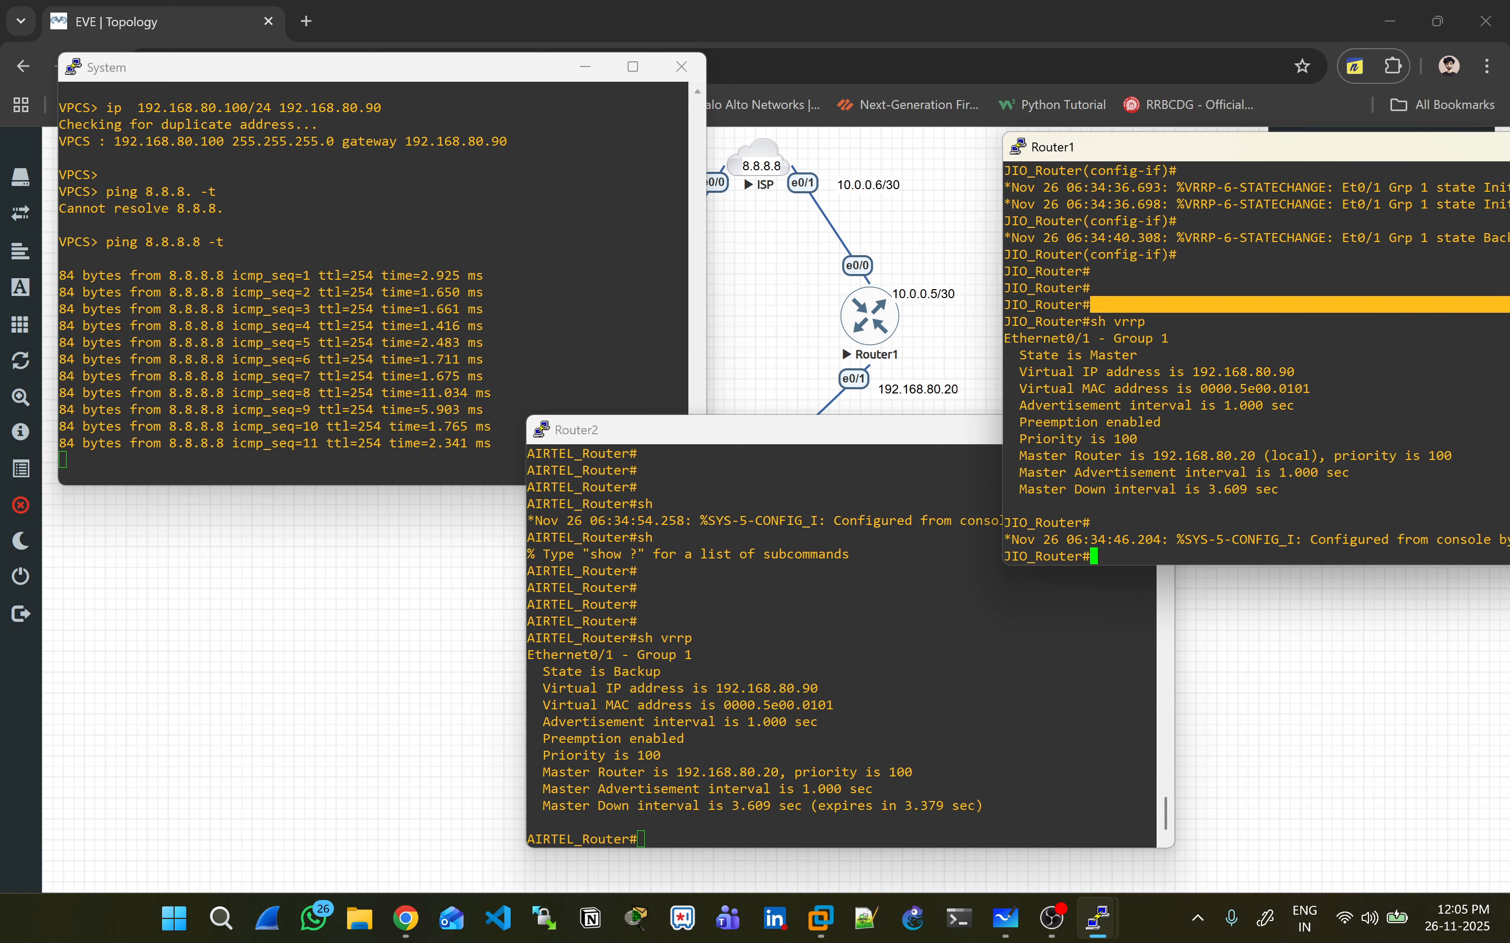
- Enter configuration mode on Router1 with 'conf t'
left_click(1185, 355)
key("Return")
key("Return")
key("Return")
key("Return")
key("Return")
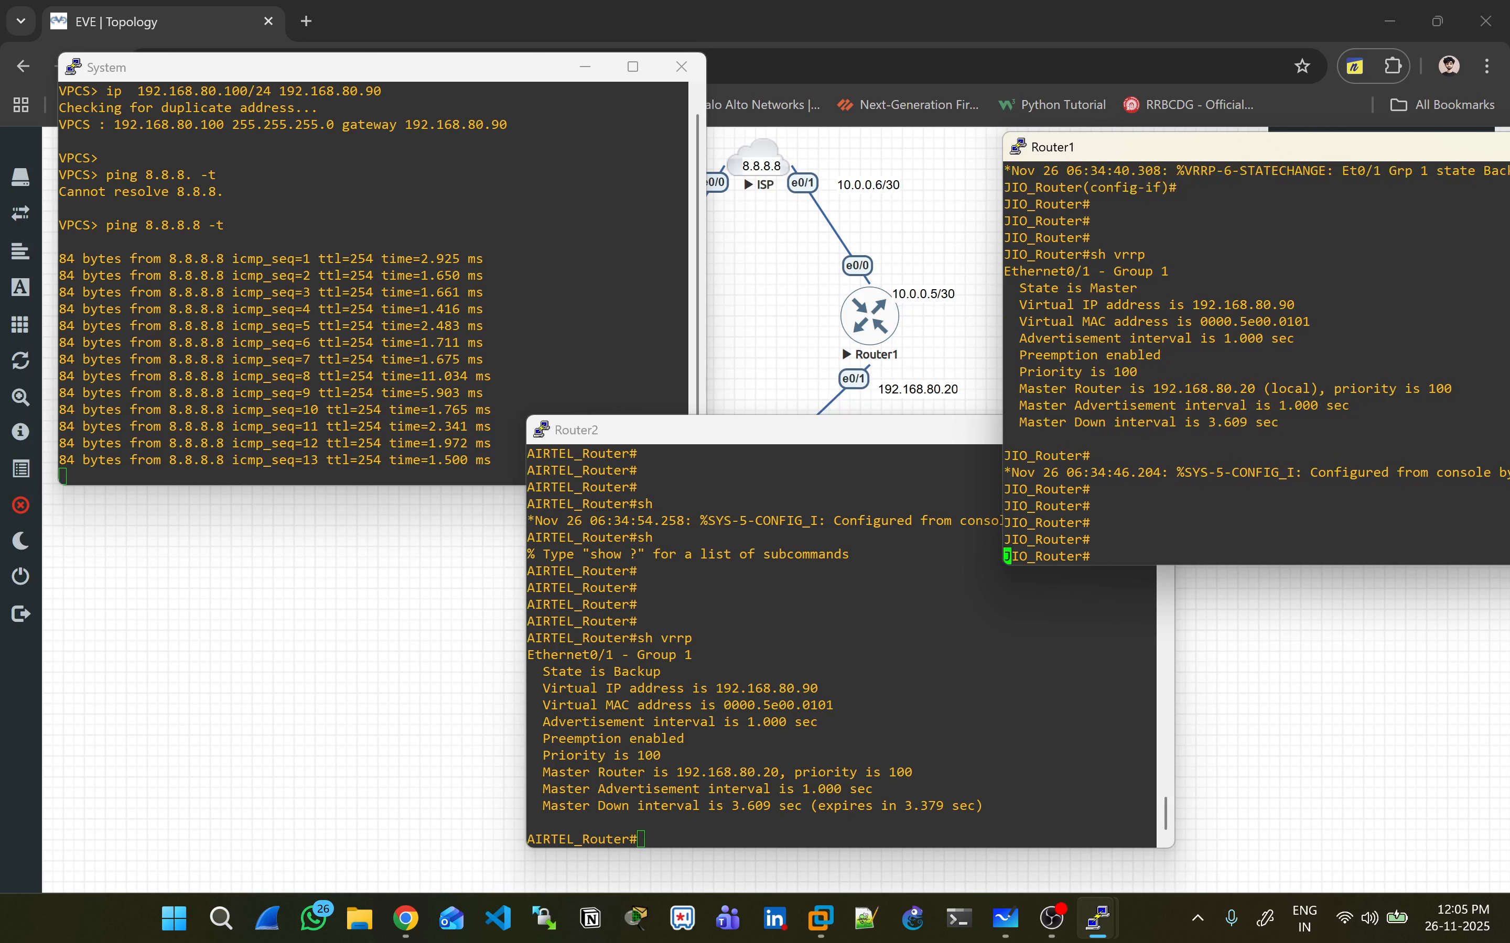
type("conf t")
key("Return")
- Shut down Router1's interface E0/1
type("int ")
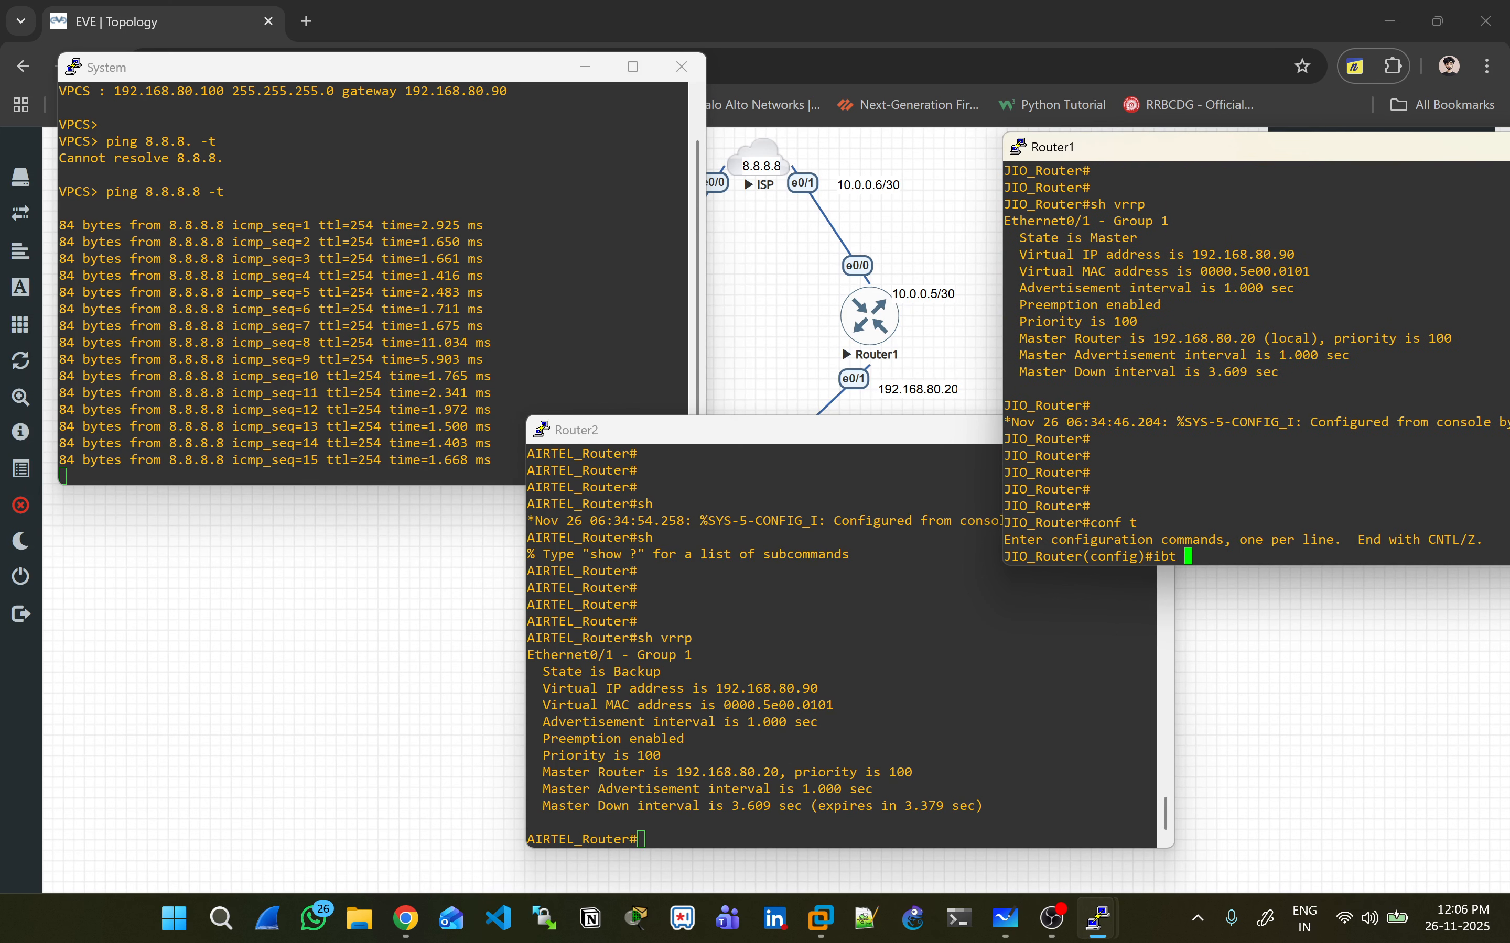
type("E0/1")
key("Return")
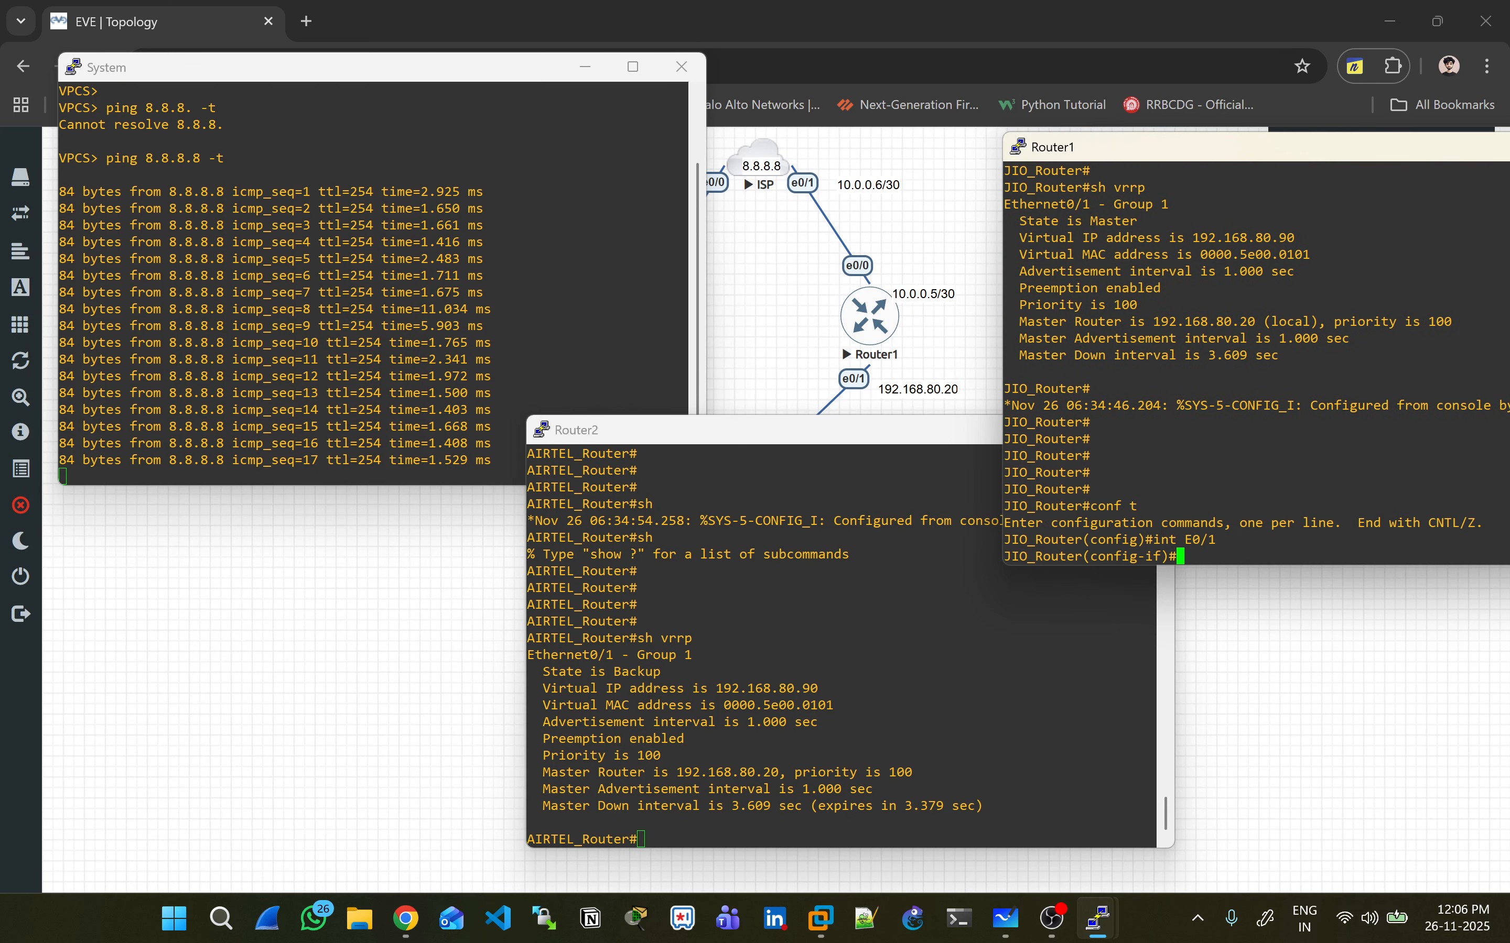
type("shut")
key("Return")
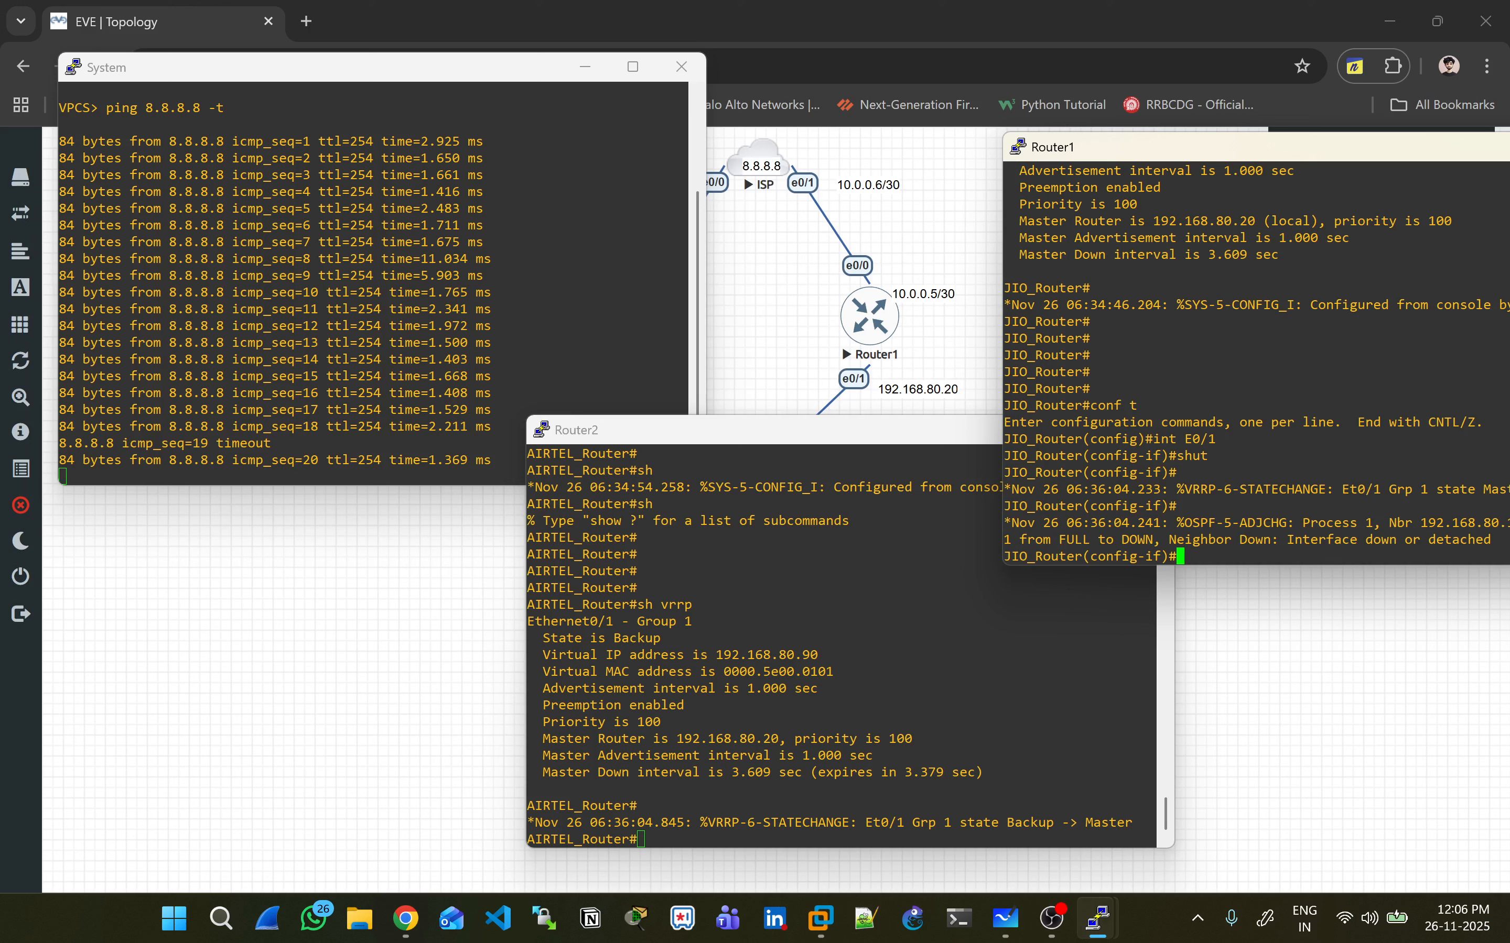
- Check Router2's VRRP status with 'sh vrrp' after the failover
left_click(850, 689)
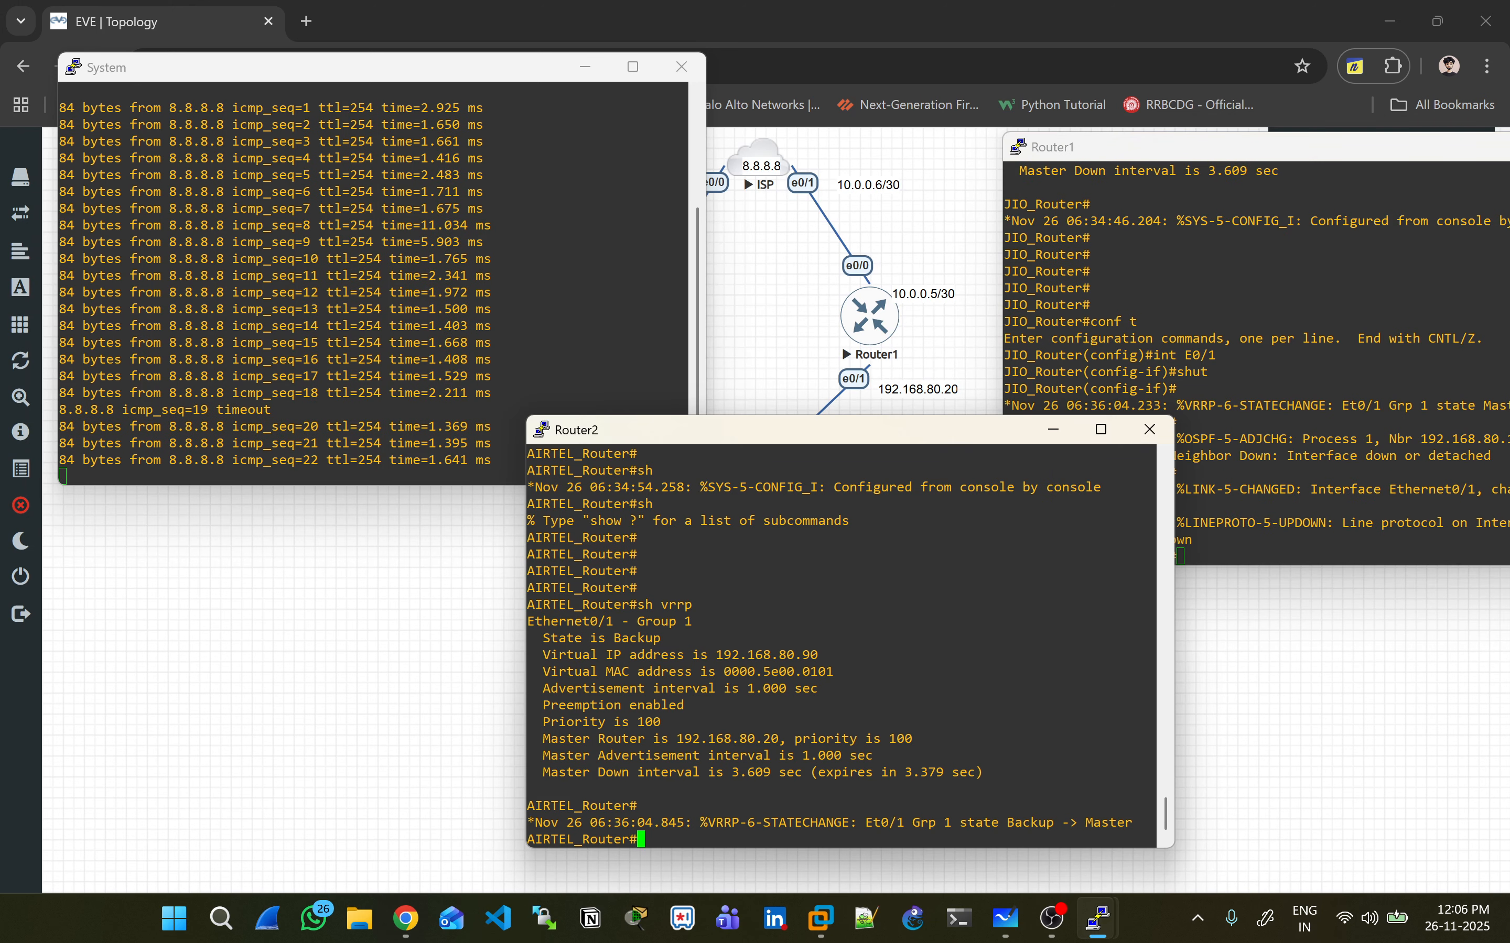
key("Return")
key("Return")
key("Return")
type("sh vrerp")
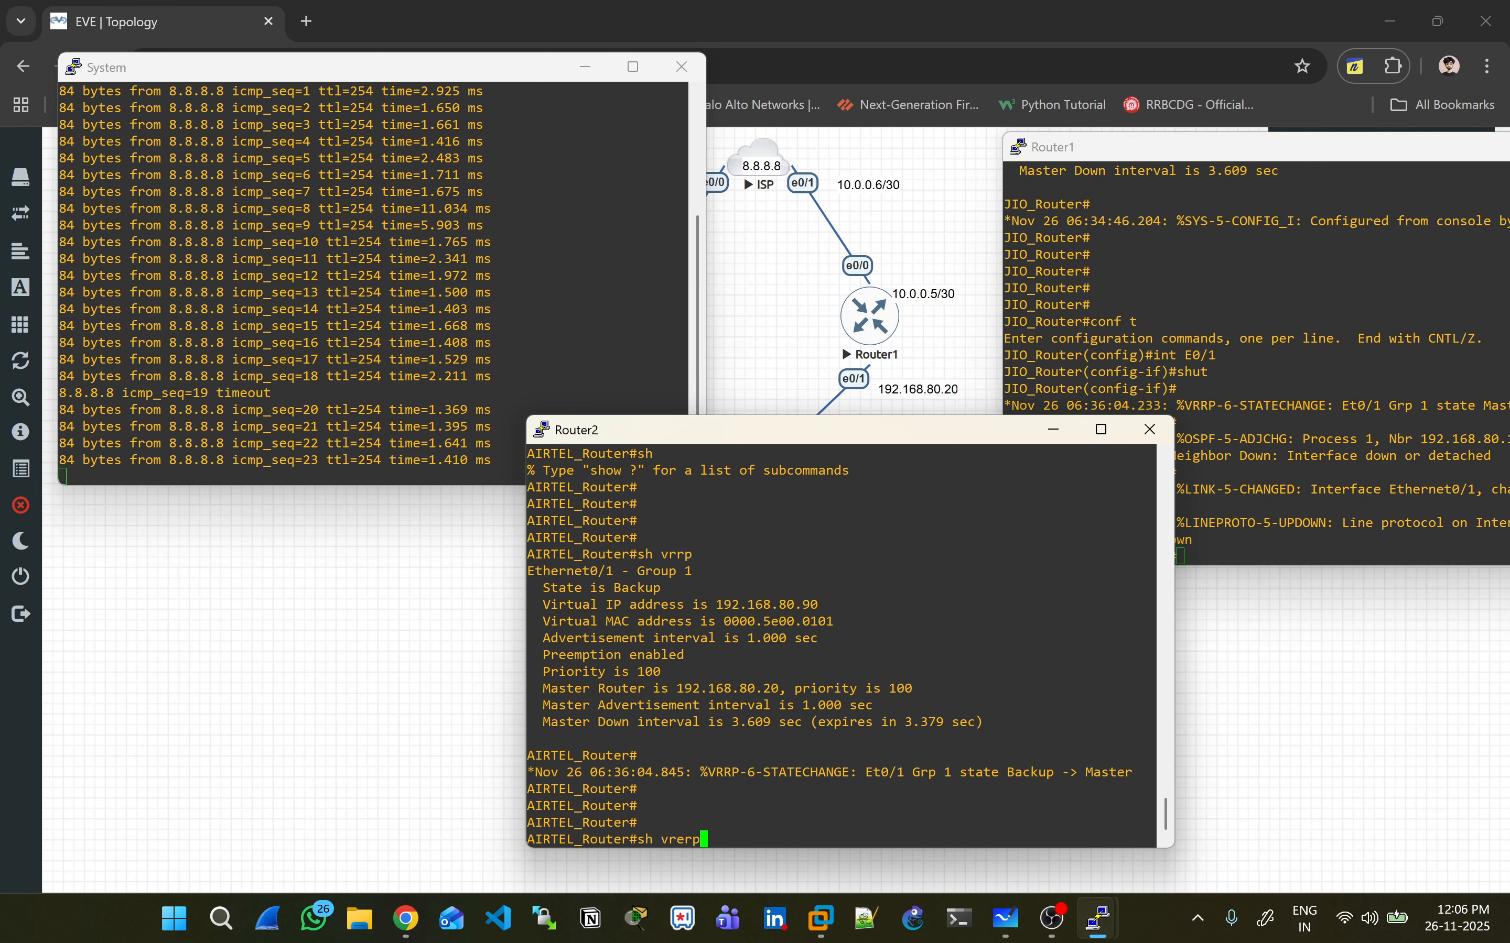
key("BackSpace")
key("BackSpace")
key("BackSpace")
type("rp")
key("Return")
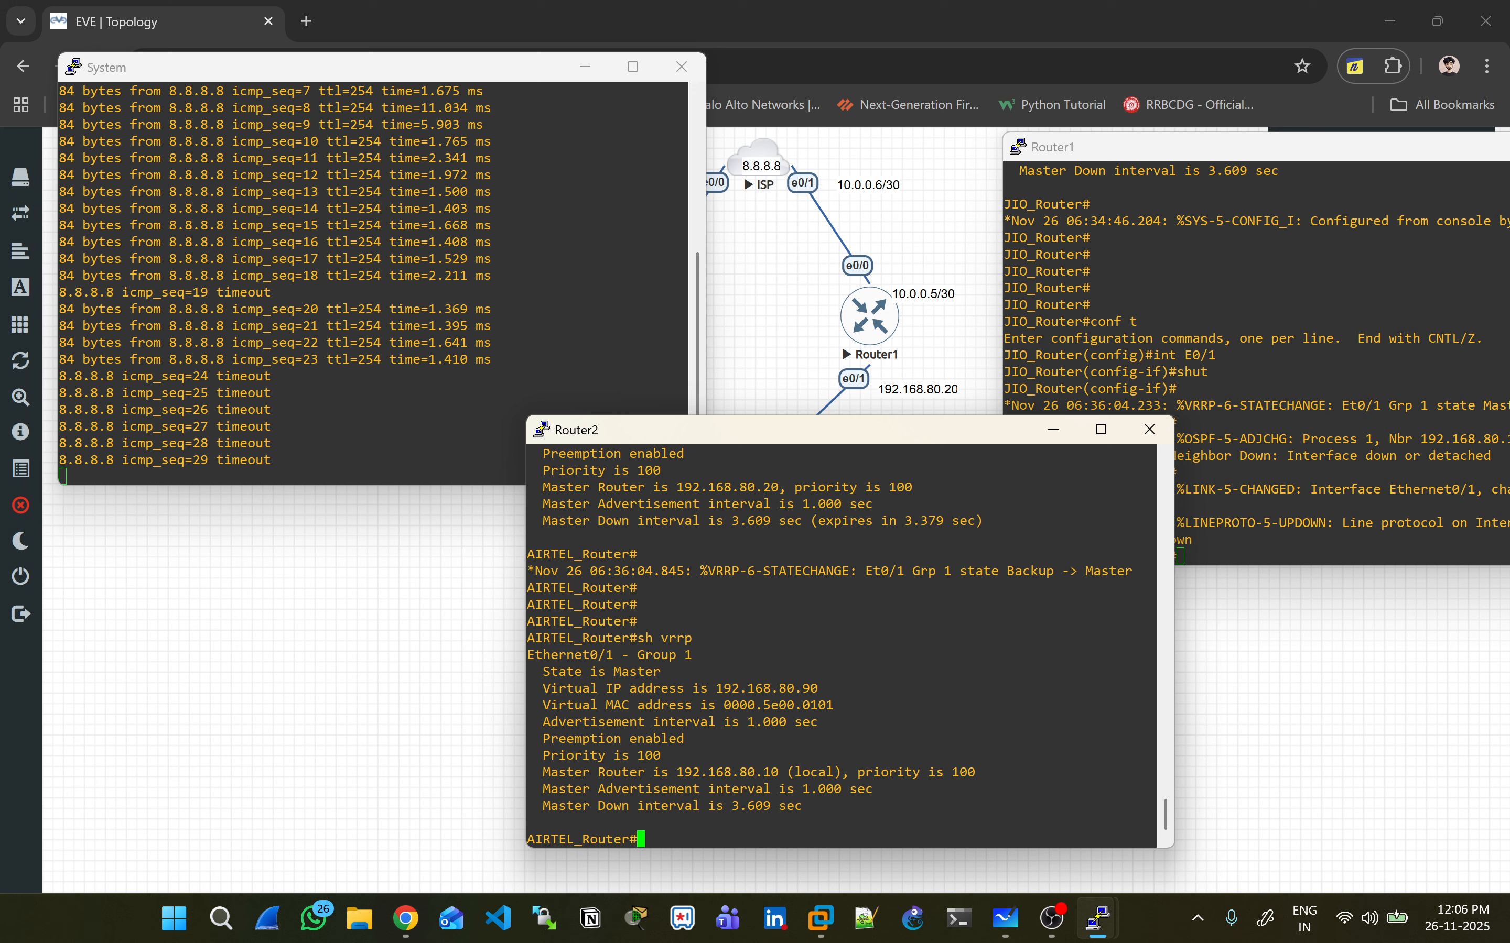
- List Router2's interface status with 'sh ip int brief'
key("Return")
key("Return")
key("Return")
key("Return")
type("sh int")
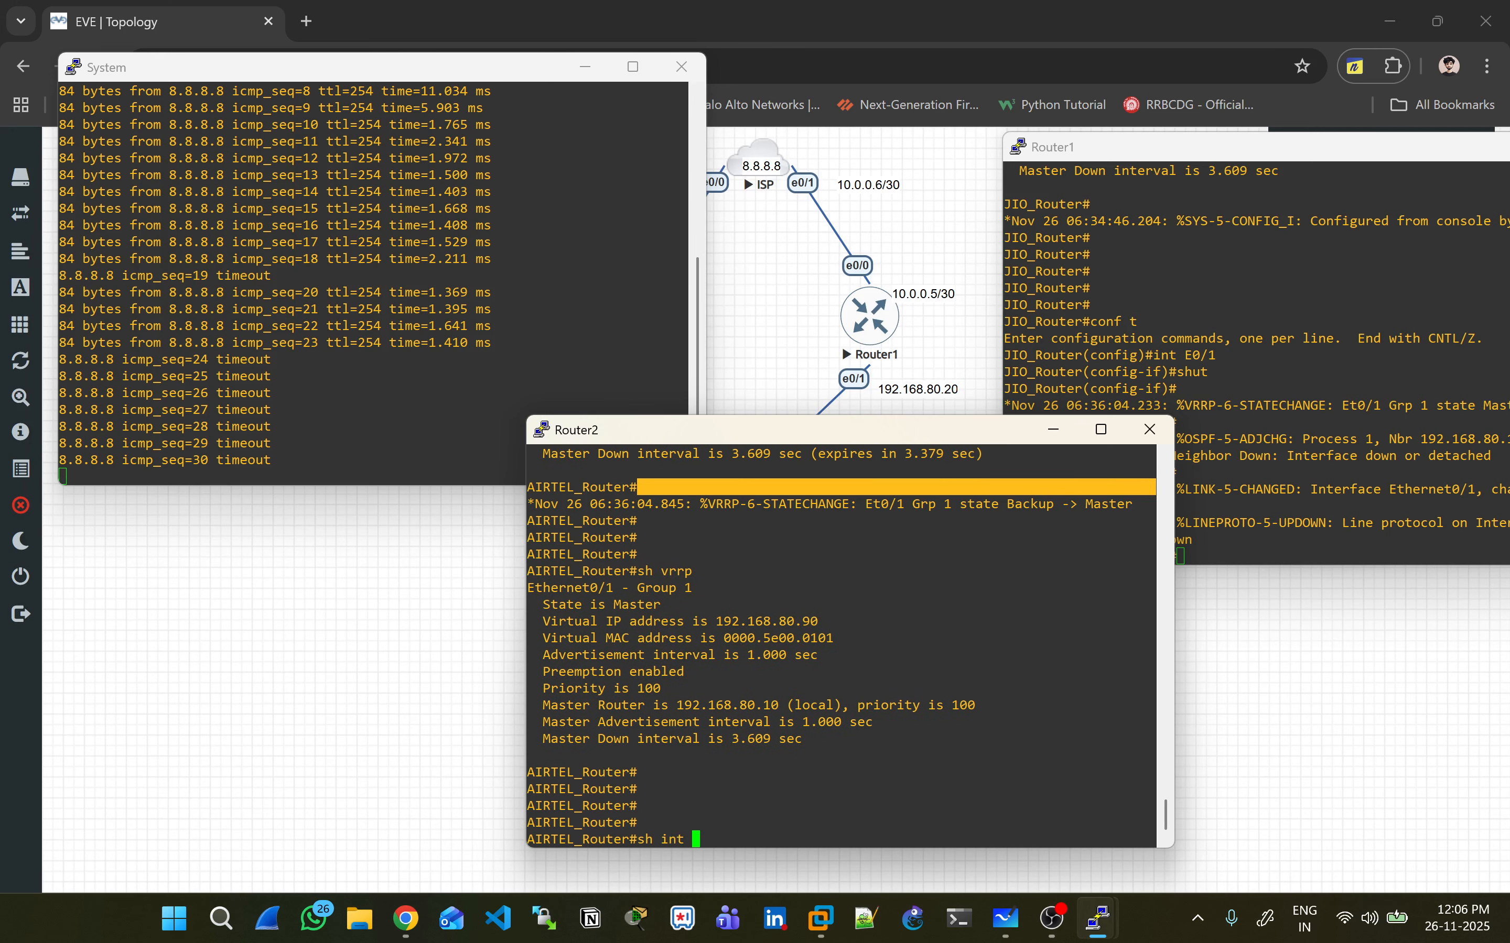
key("BackSpace")
key("BackSpace")
key("BackSpace")
type("p int br")
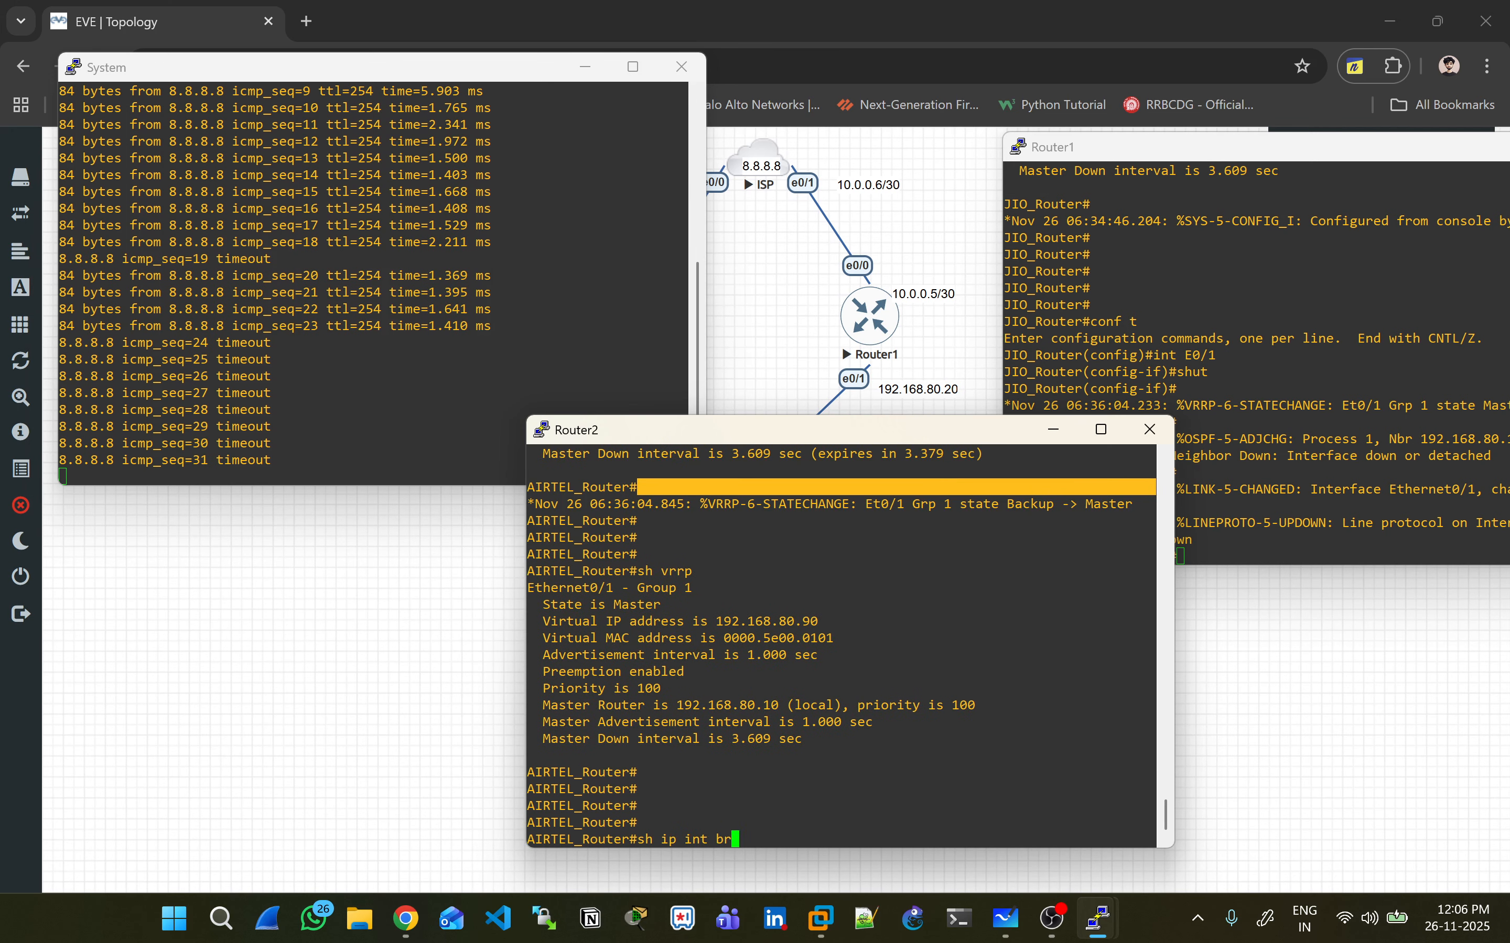
key("Tab")
key("Return")
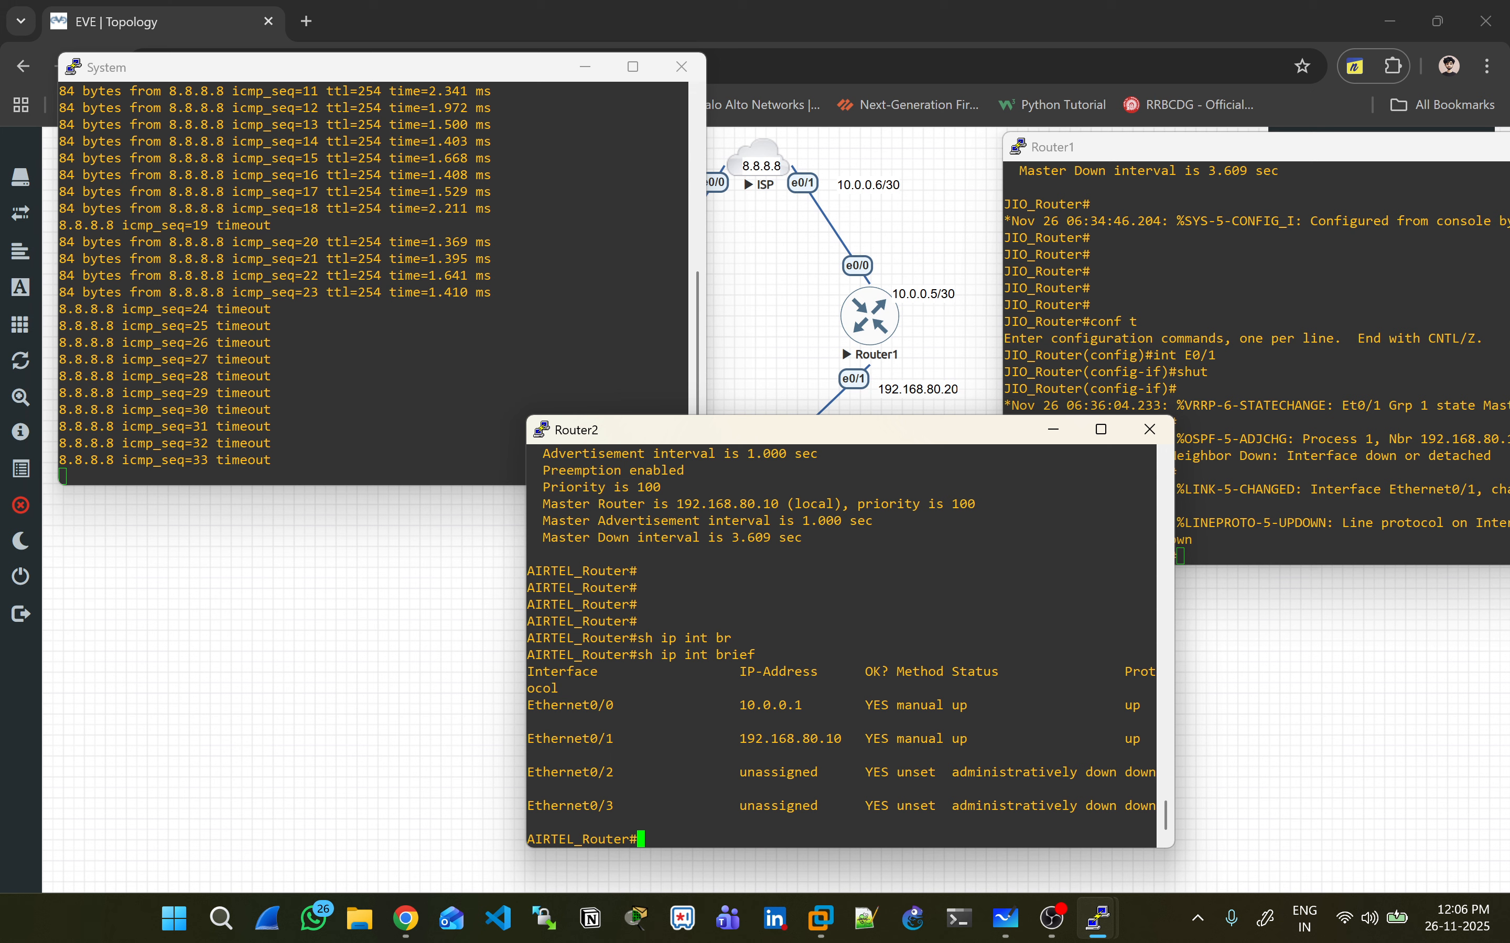
- Stop the PC's continuous ping and show Router2's VRRP status
double_click(449, 309)
key("ctrl+c")
key("ctrl+c")
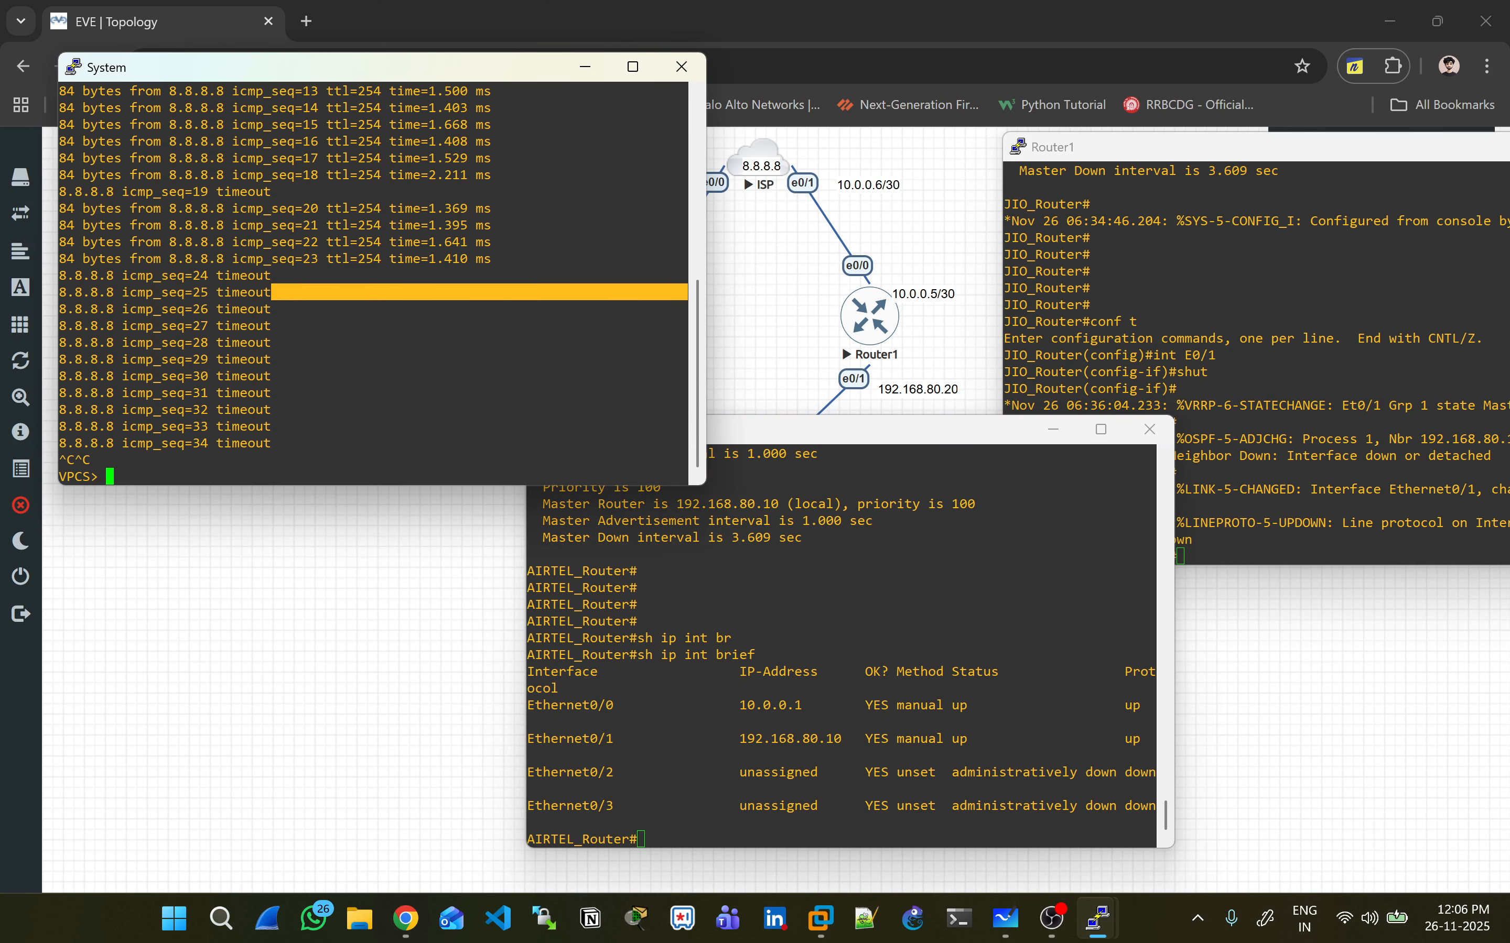
key("Return")
left_click(810, 661)
type("sh vrrp")
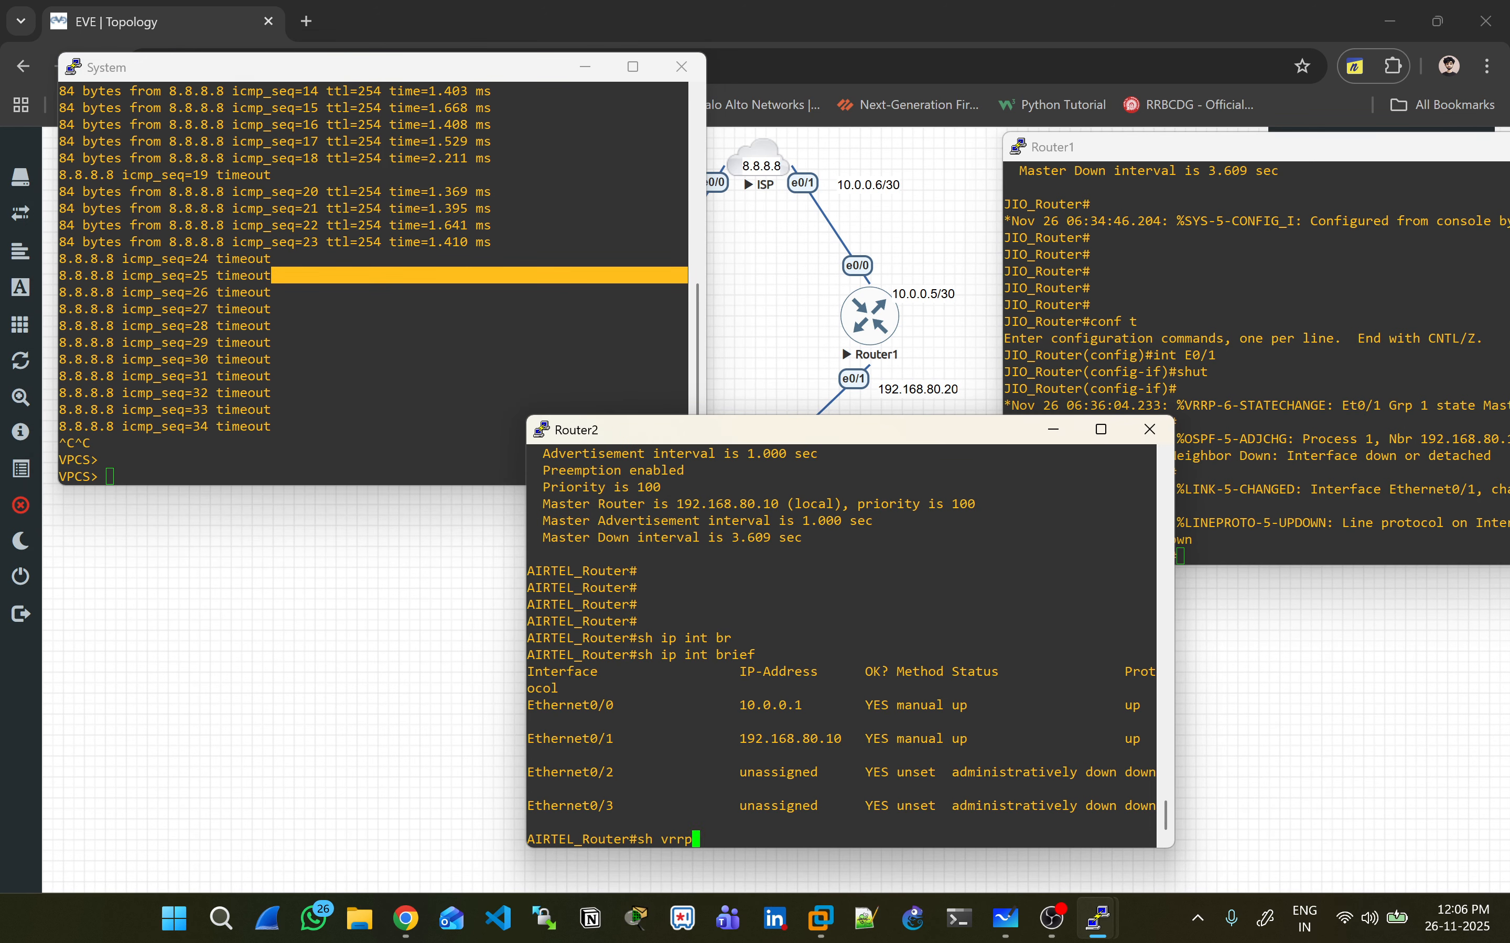
key("Return")
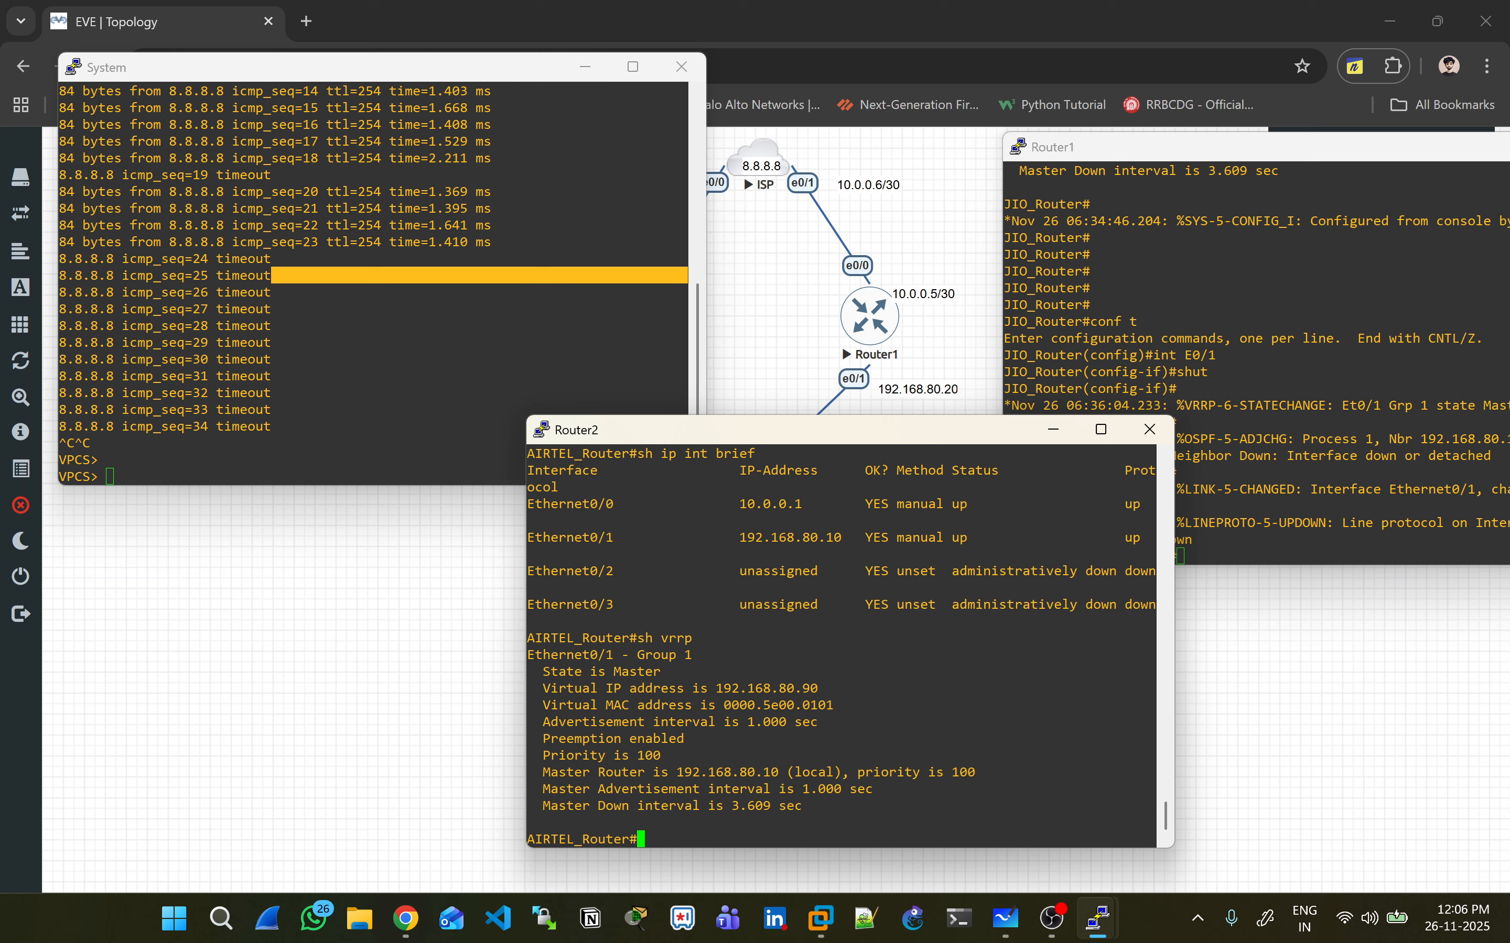
- Exit configuration mode on Router1 and list its interface status with 'sh ip int brief'
left_click(1272, 368)
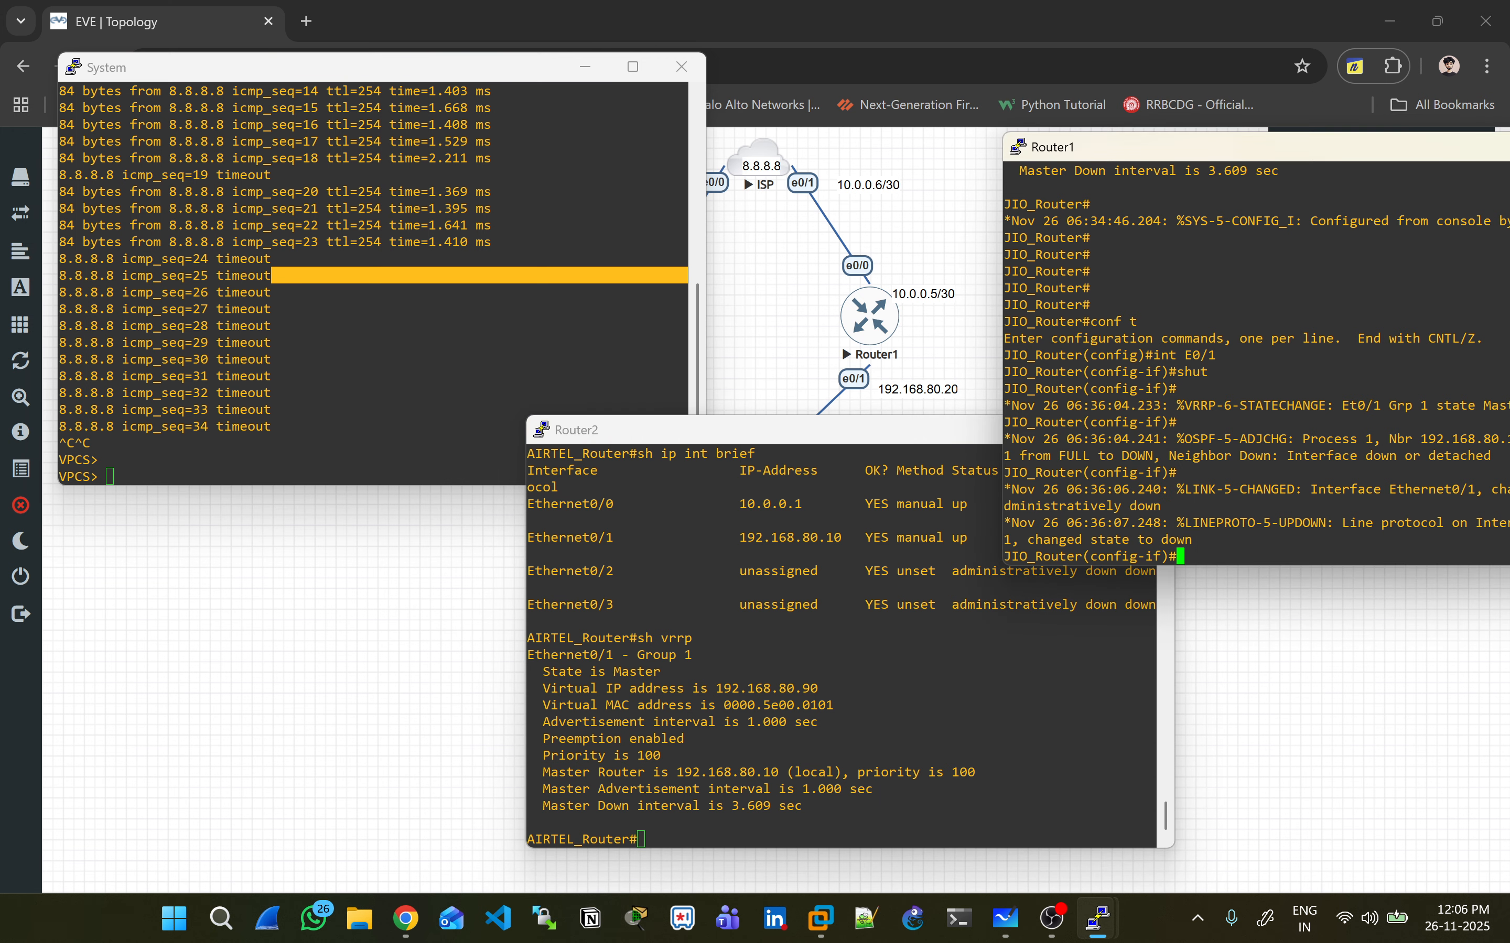
key("Return")
key("Return")
key("Return")
key("Return")
key("Return")
key("ctrl+z")
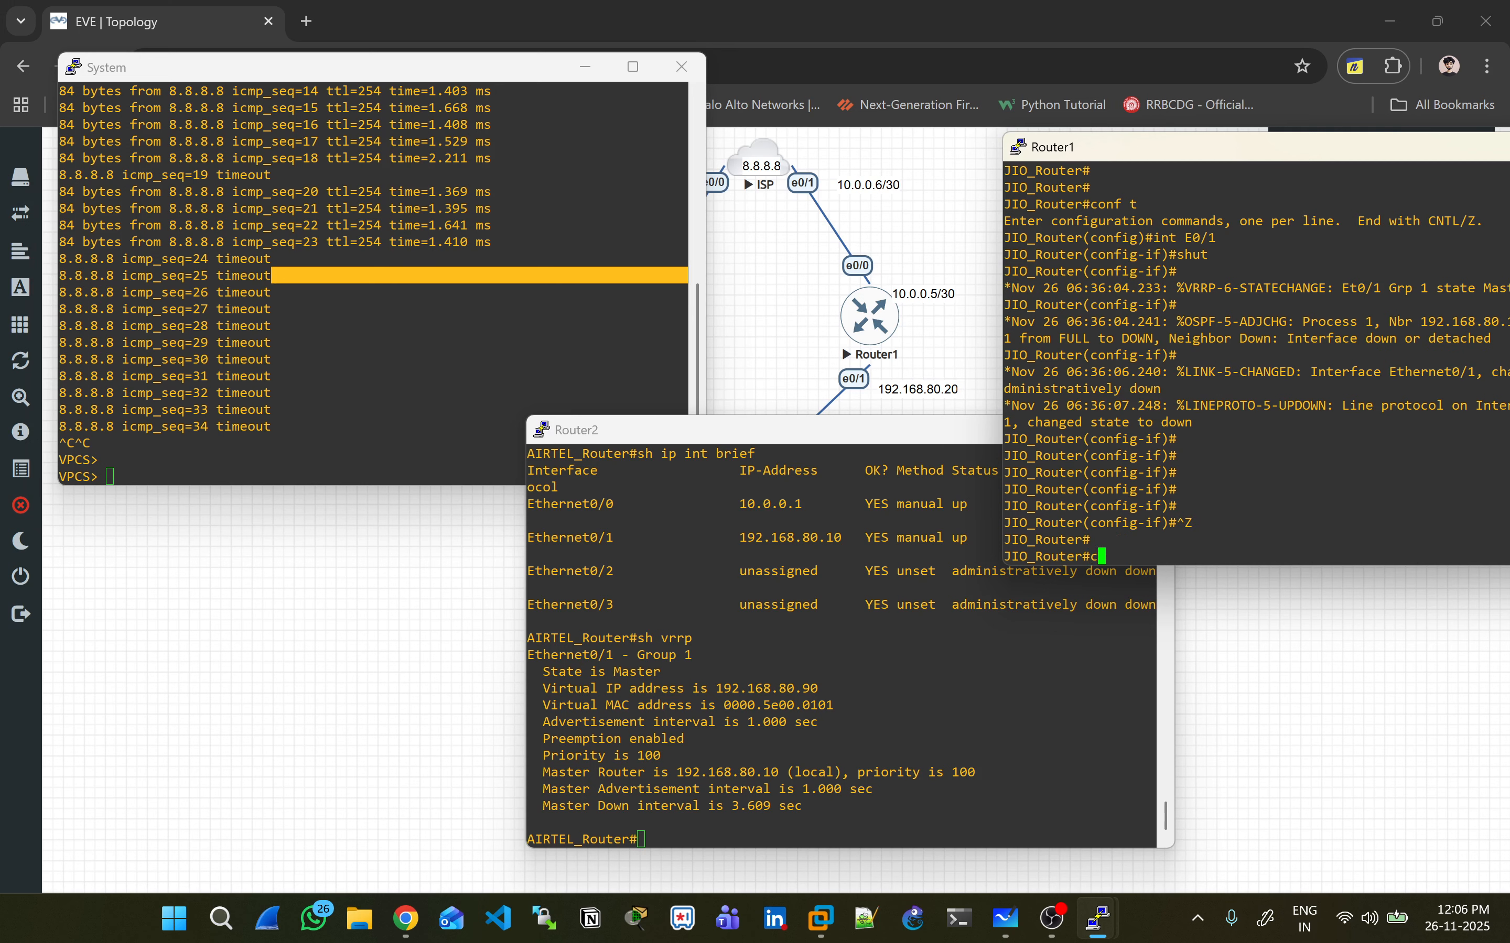
type("sh ip int br")
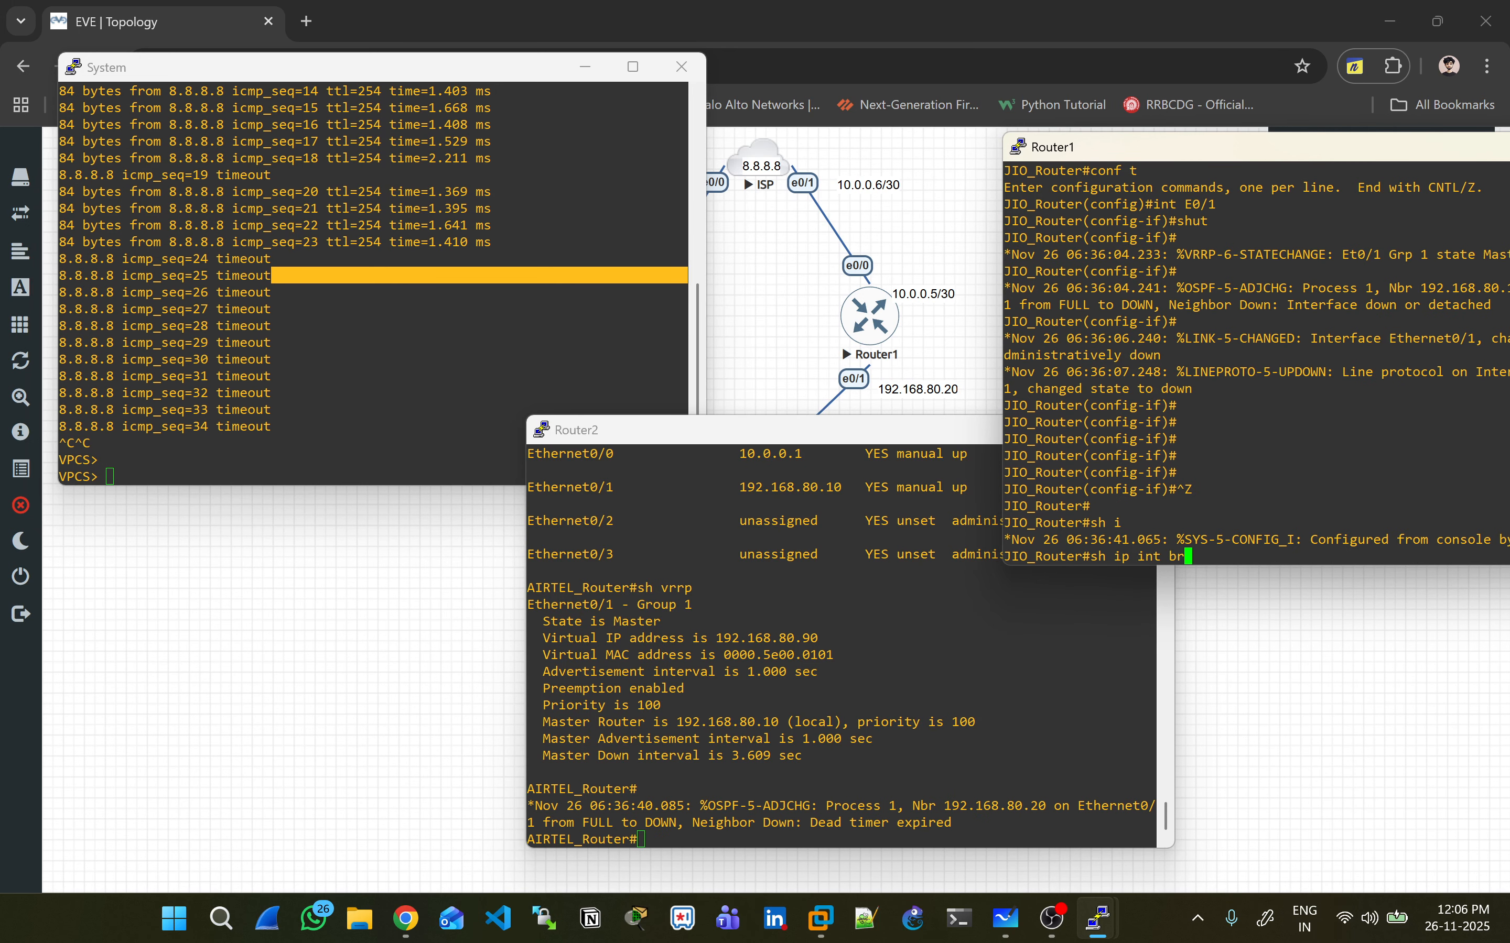
key("Tab")
key("Return")
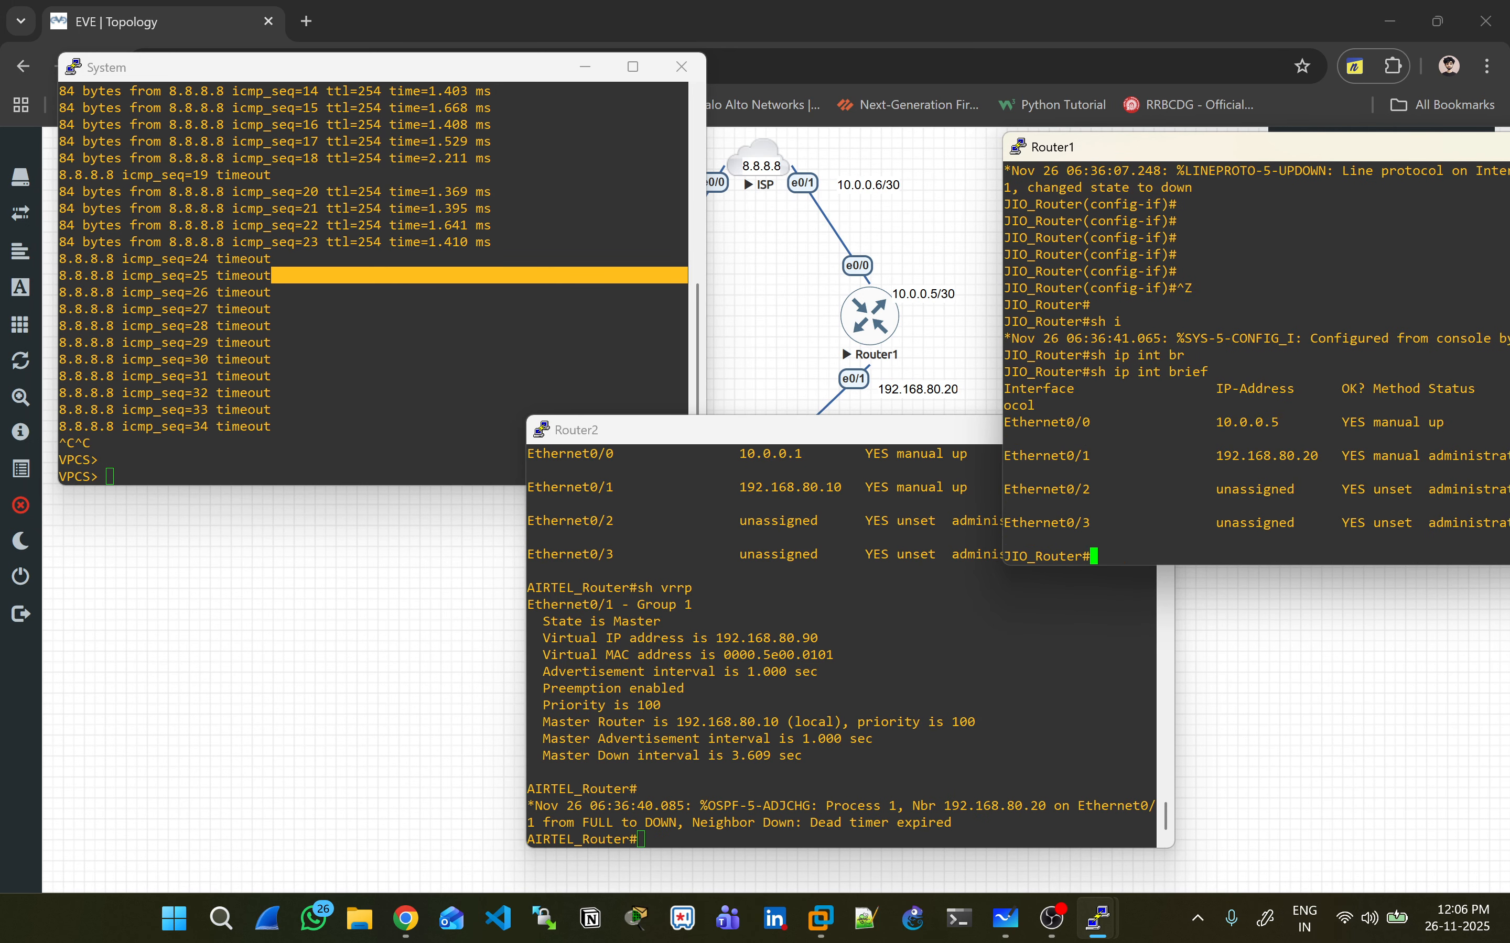
- List Router2's OSPF neighbors with 'sh ip ospf neighbor'
left_click(641, 839)
key("Return")
type("sh")
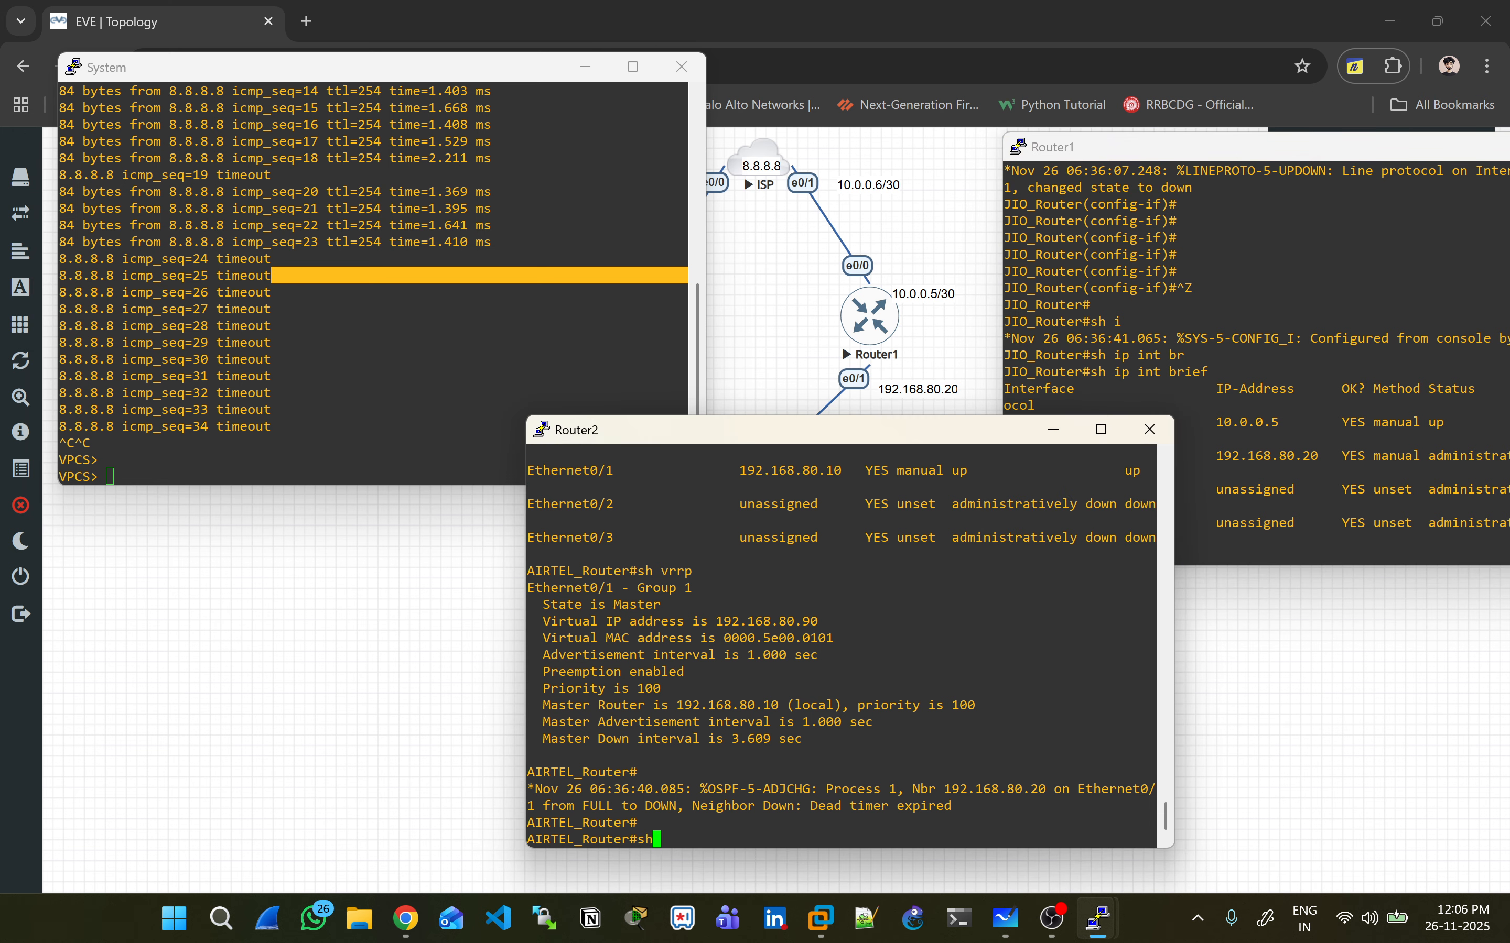
type(" ip ospf ne")
key("Tab")
key("Return")
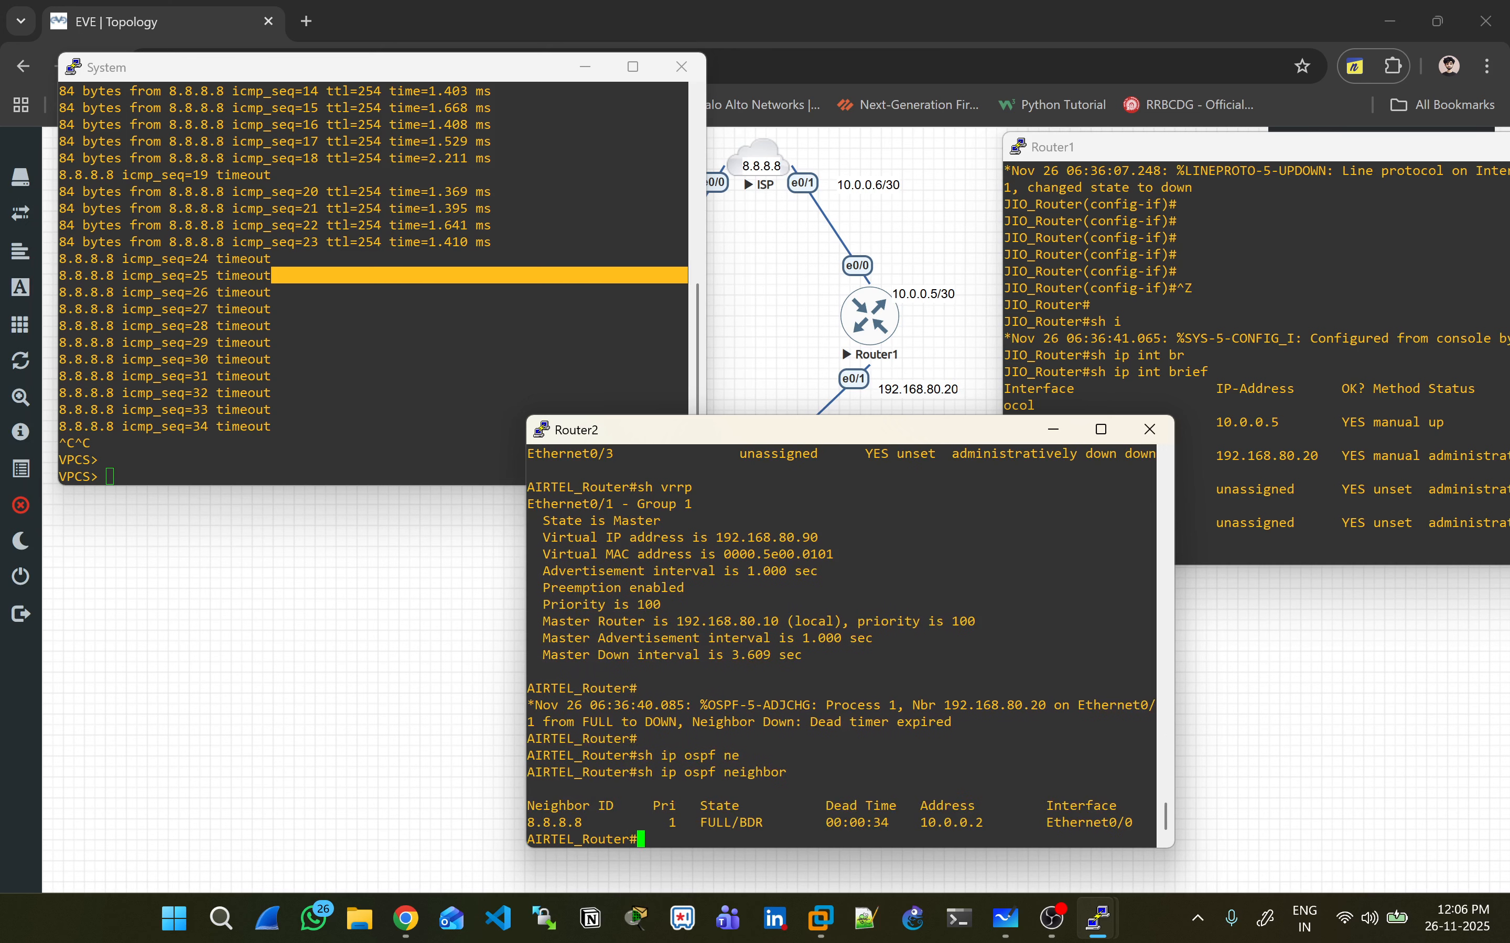
- Re-enable Router1's Ethernet0/1 with 'no shut'
left_click(1285, 375)
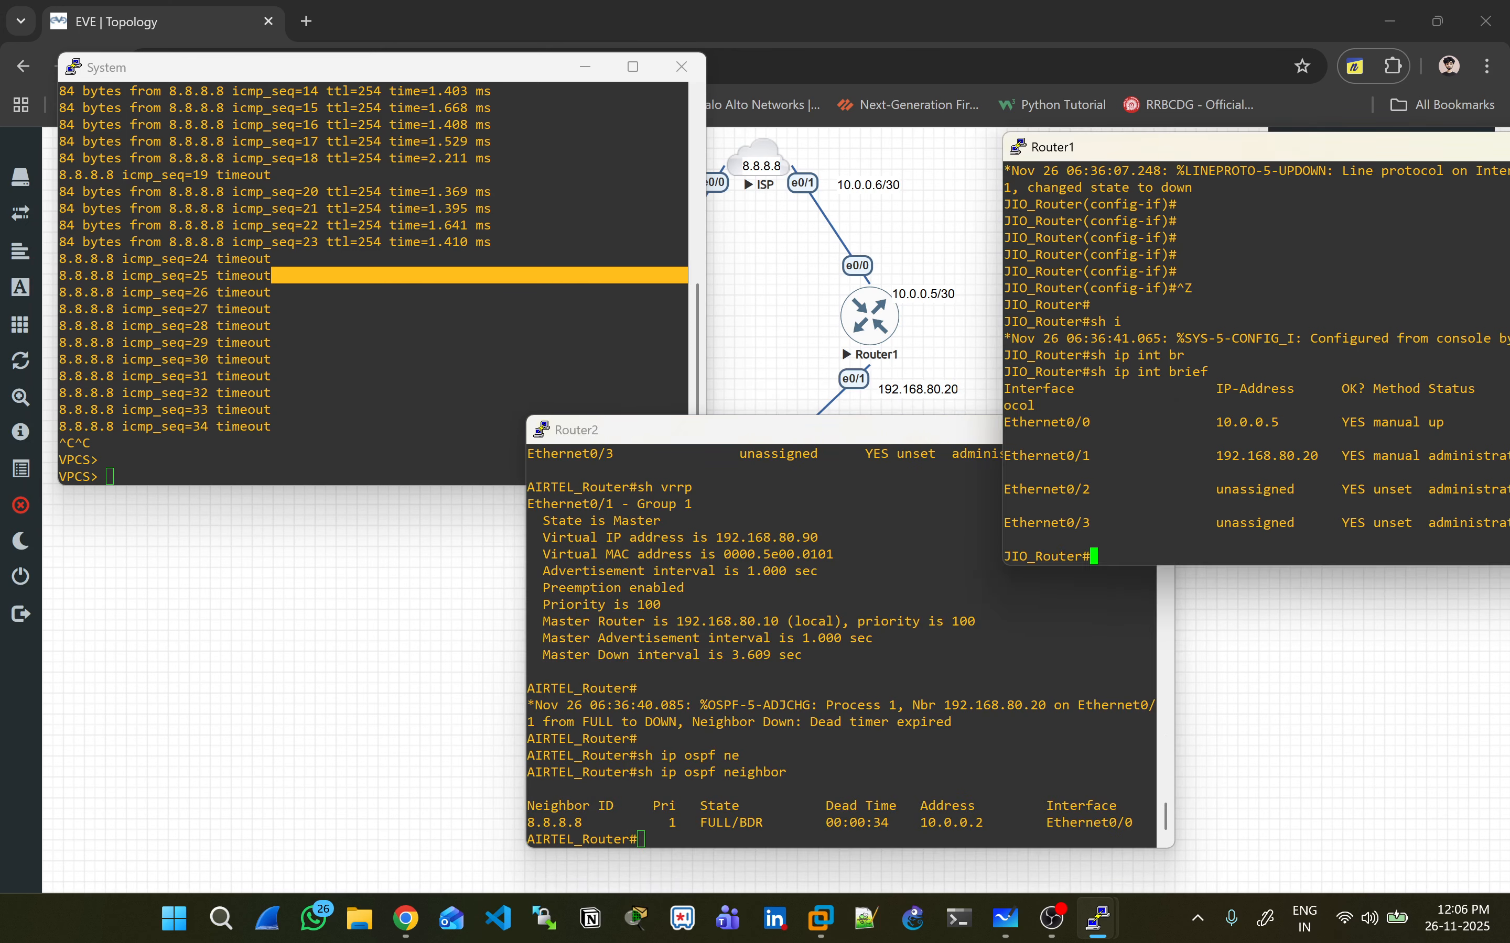
double_click(1046, 456)
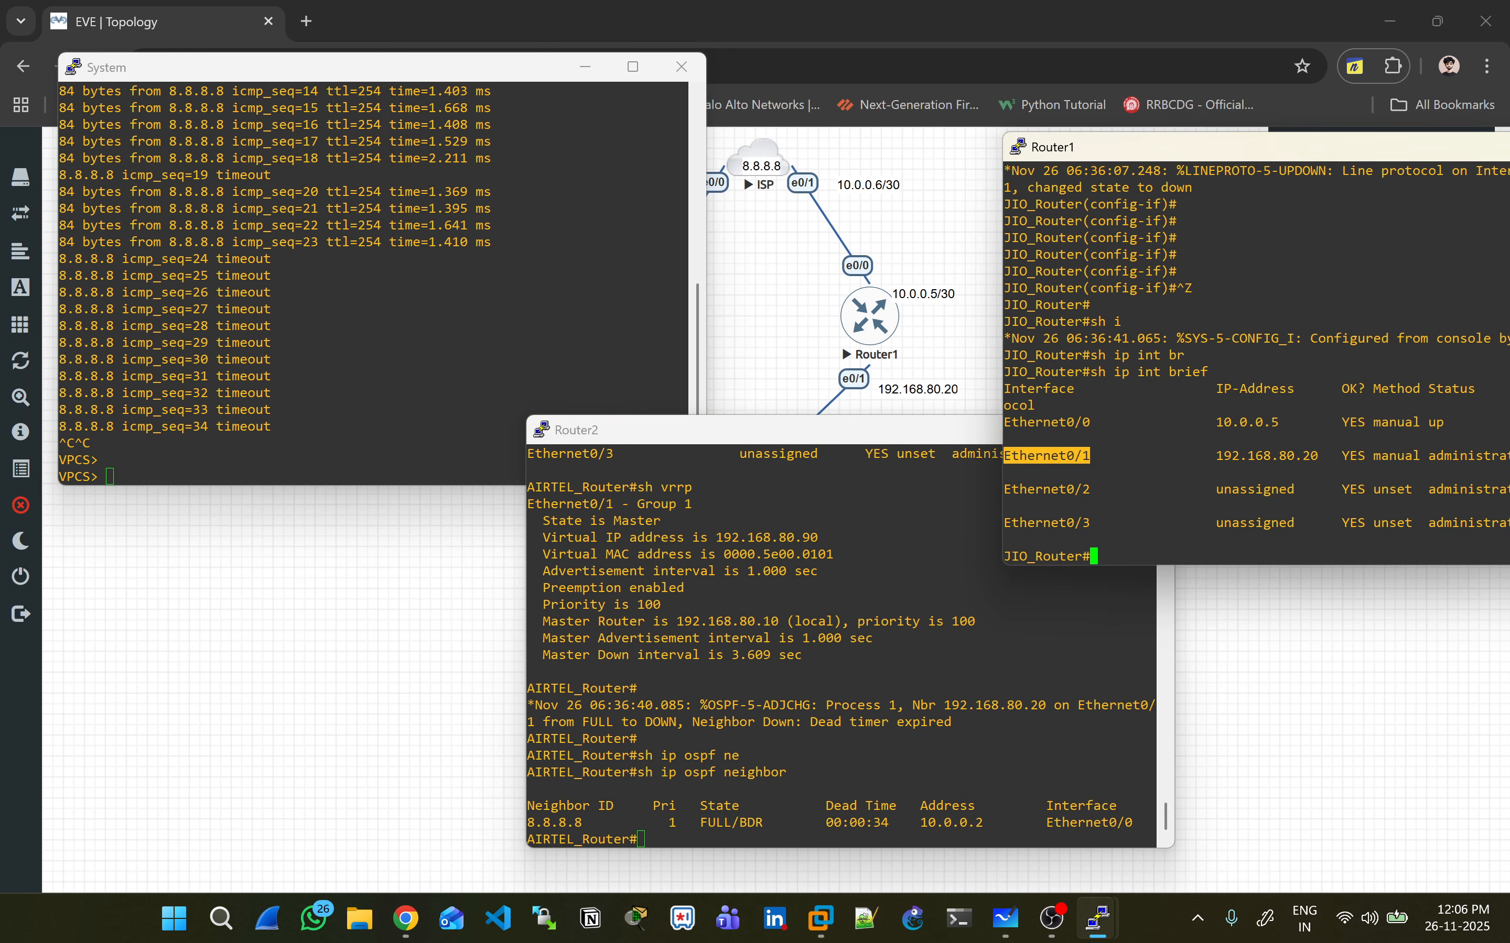
key("Return")
type("conf t")
key("Return")
type("int")
key("shift+Insert")
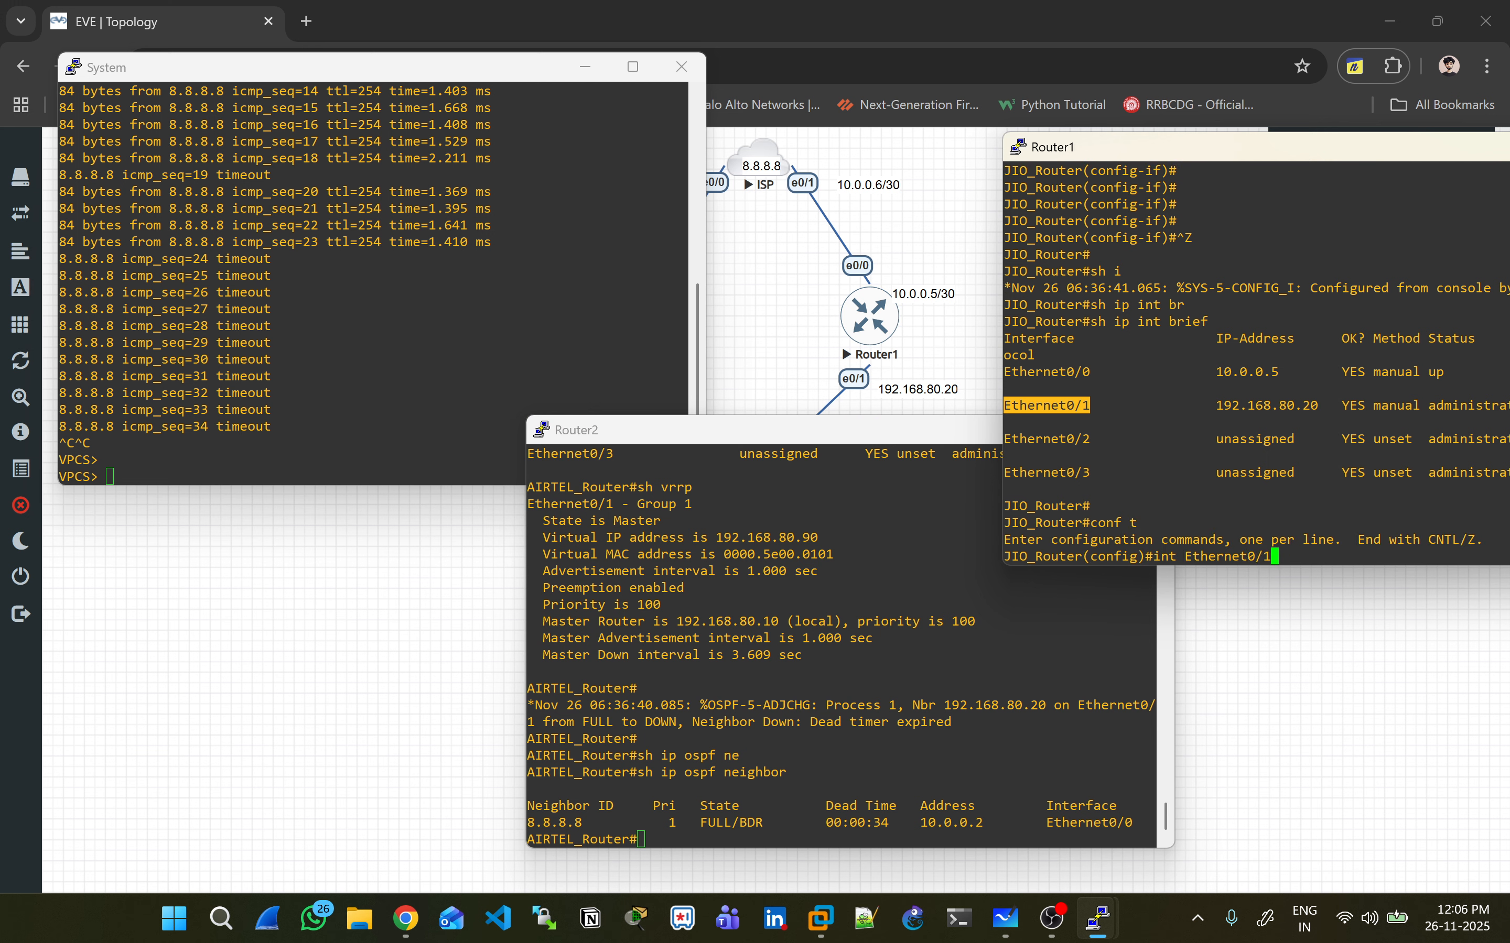
key("Return")
type("no shut")
key("Return")
- Recall the OSPF neighbor command on Router2's console
left_click(1055, 462)
left_click(898, 699)
key("Return")
key("Return")
key("Return")
key("Return")
key("Return")
key("Return")
key("Return")
key("Return")
key("Return")
key("Return")
key("Return")
key("Return")
key("Up")
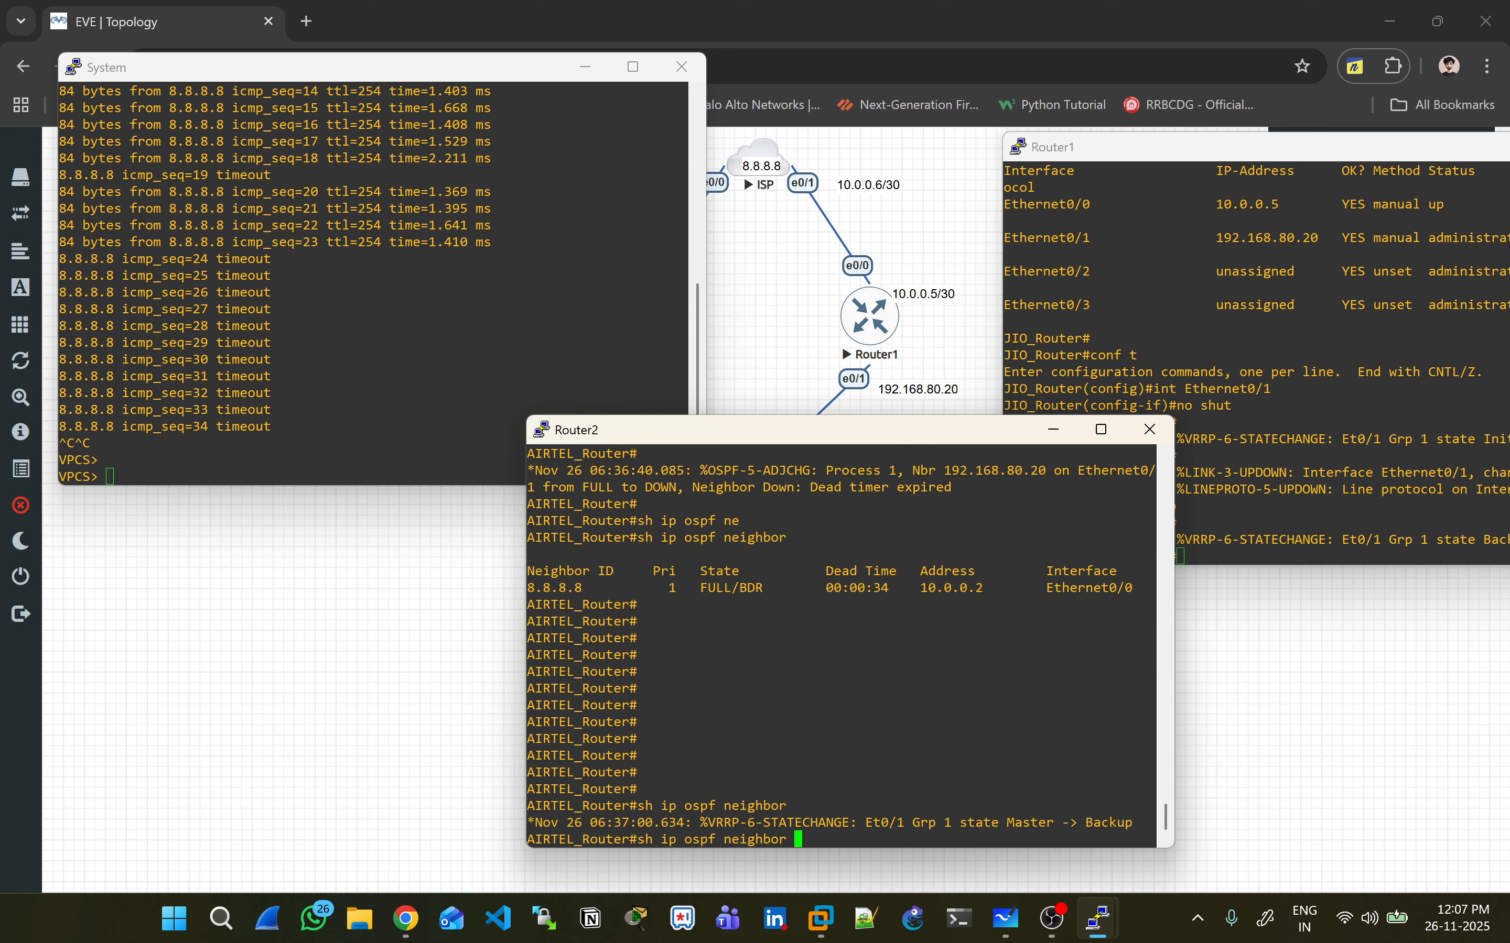
- Restart the PC's continuous ping to 8.8.8.8
left_click(400, 349)
key("Up")
key("Return")
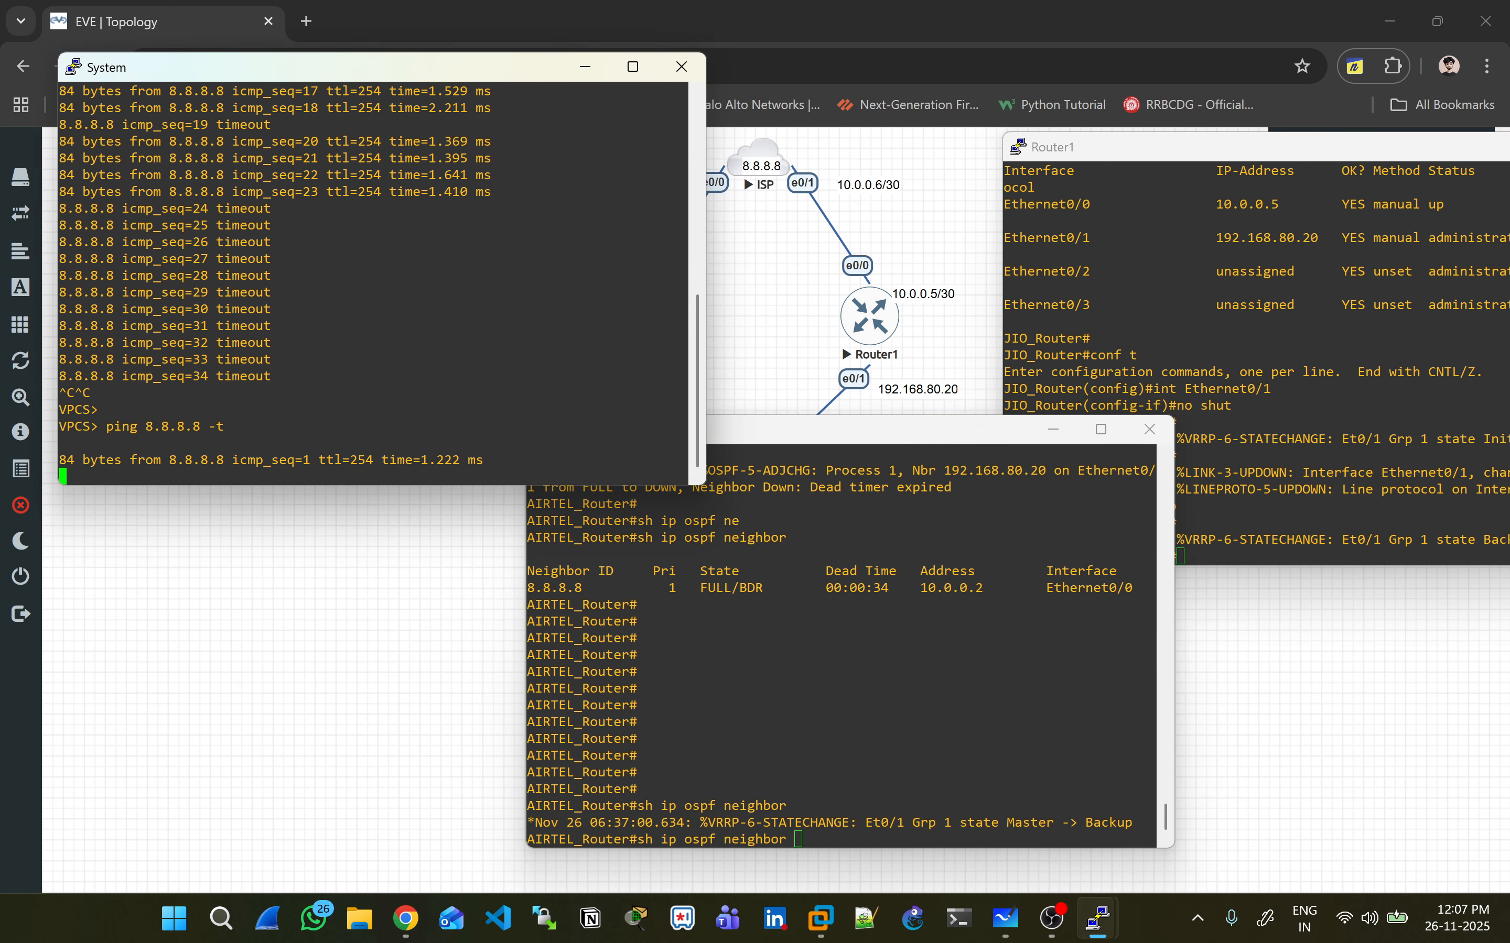
- Check the VRRP status on Router1 and Router2 with 'sh vrrp'
left_click(1285, 374)
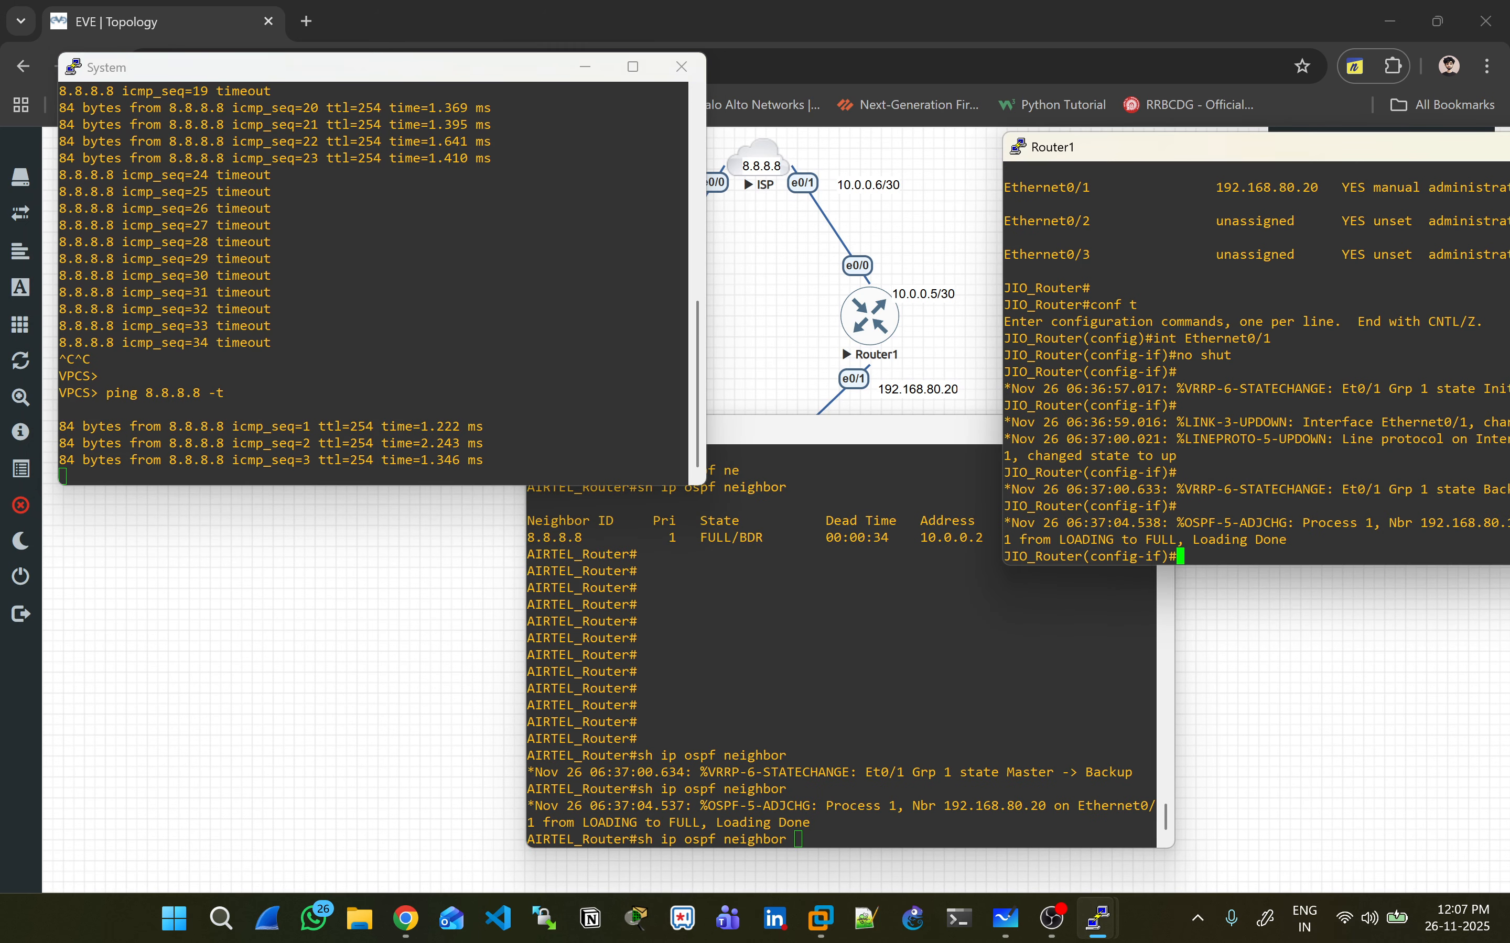
key("Return")
key("Return")
key("Return")
key("ctrl+z")
key("Return")
type("sh ip")
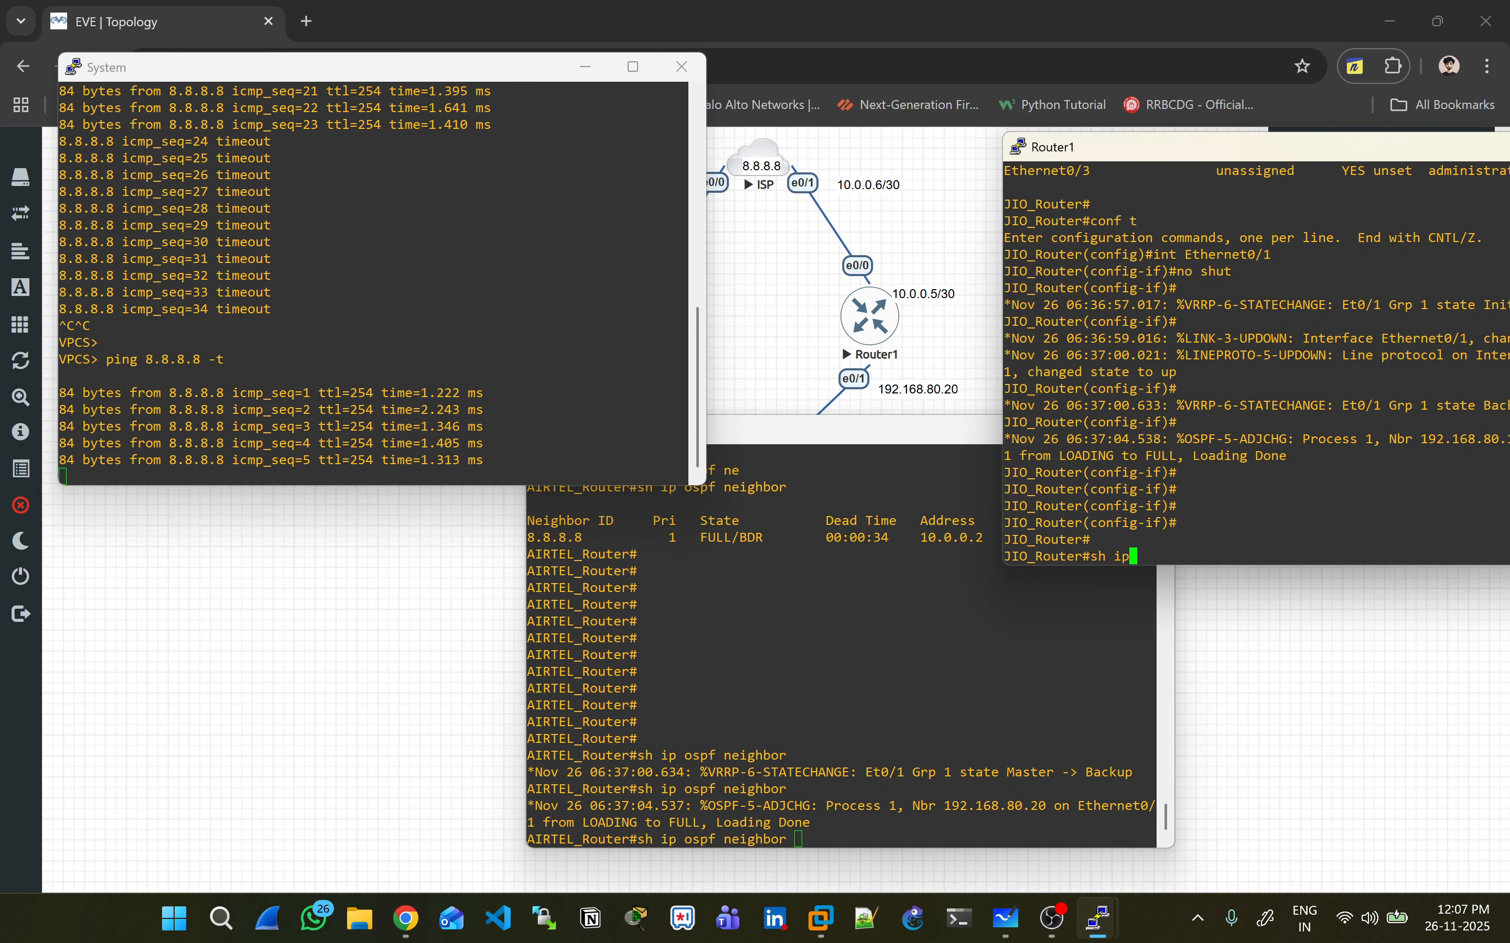
key("BackSpace")
key("BackSpace")
type("vrrp")
key("Return")
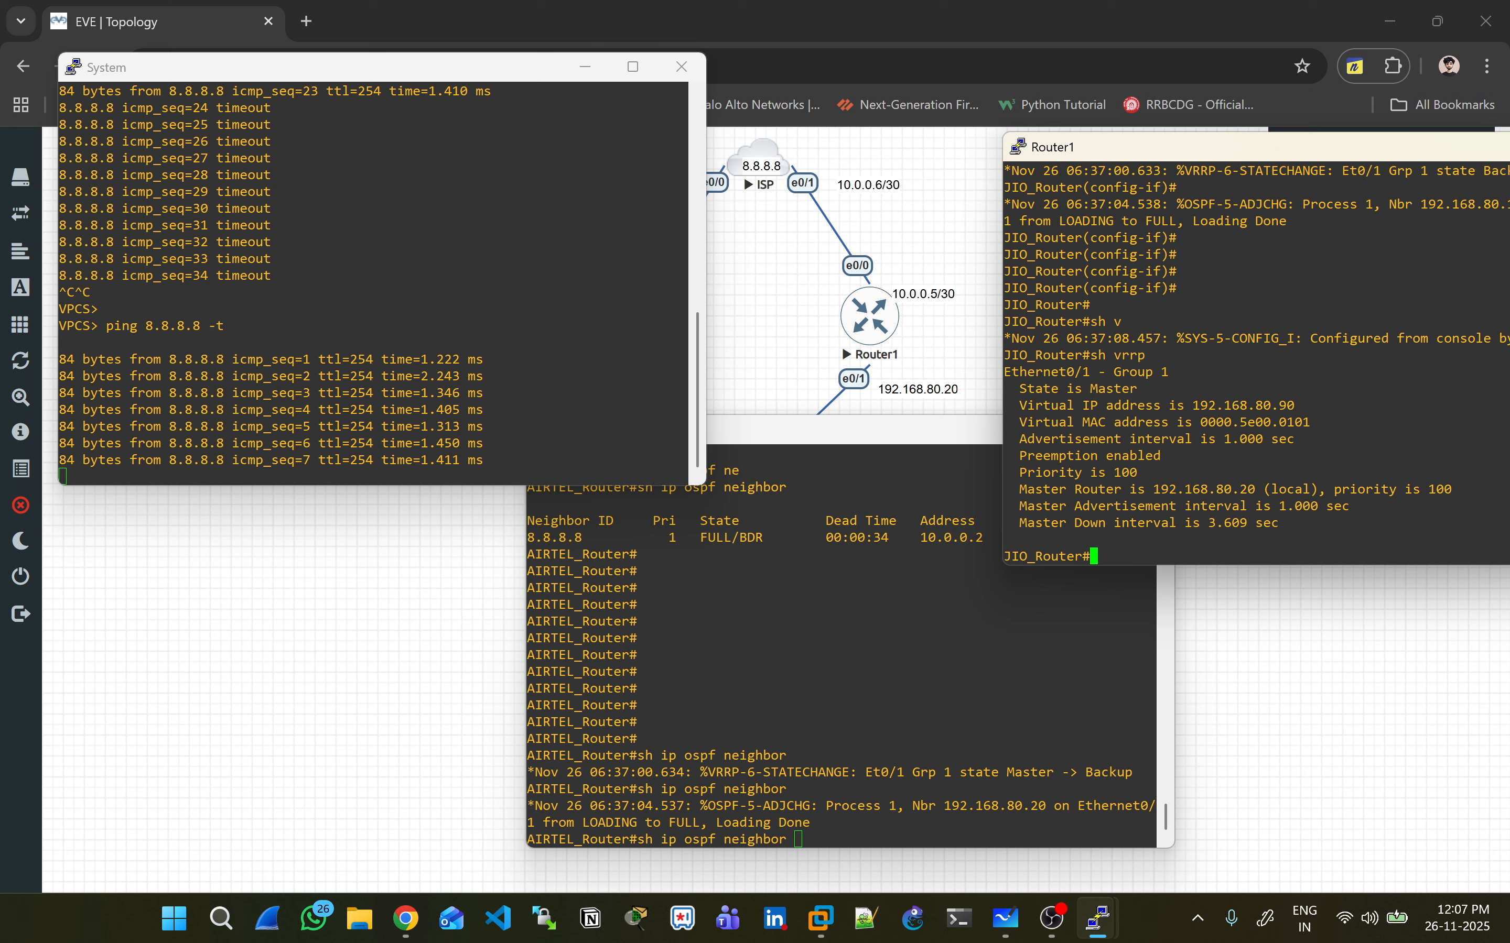
left_click_drag(873, 656, 873, 670)
key("Return")
key("Return")
key("Return")
key("Return")
key("Return")
type("sh")
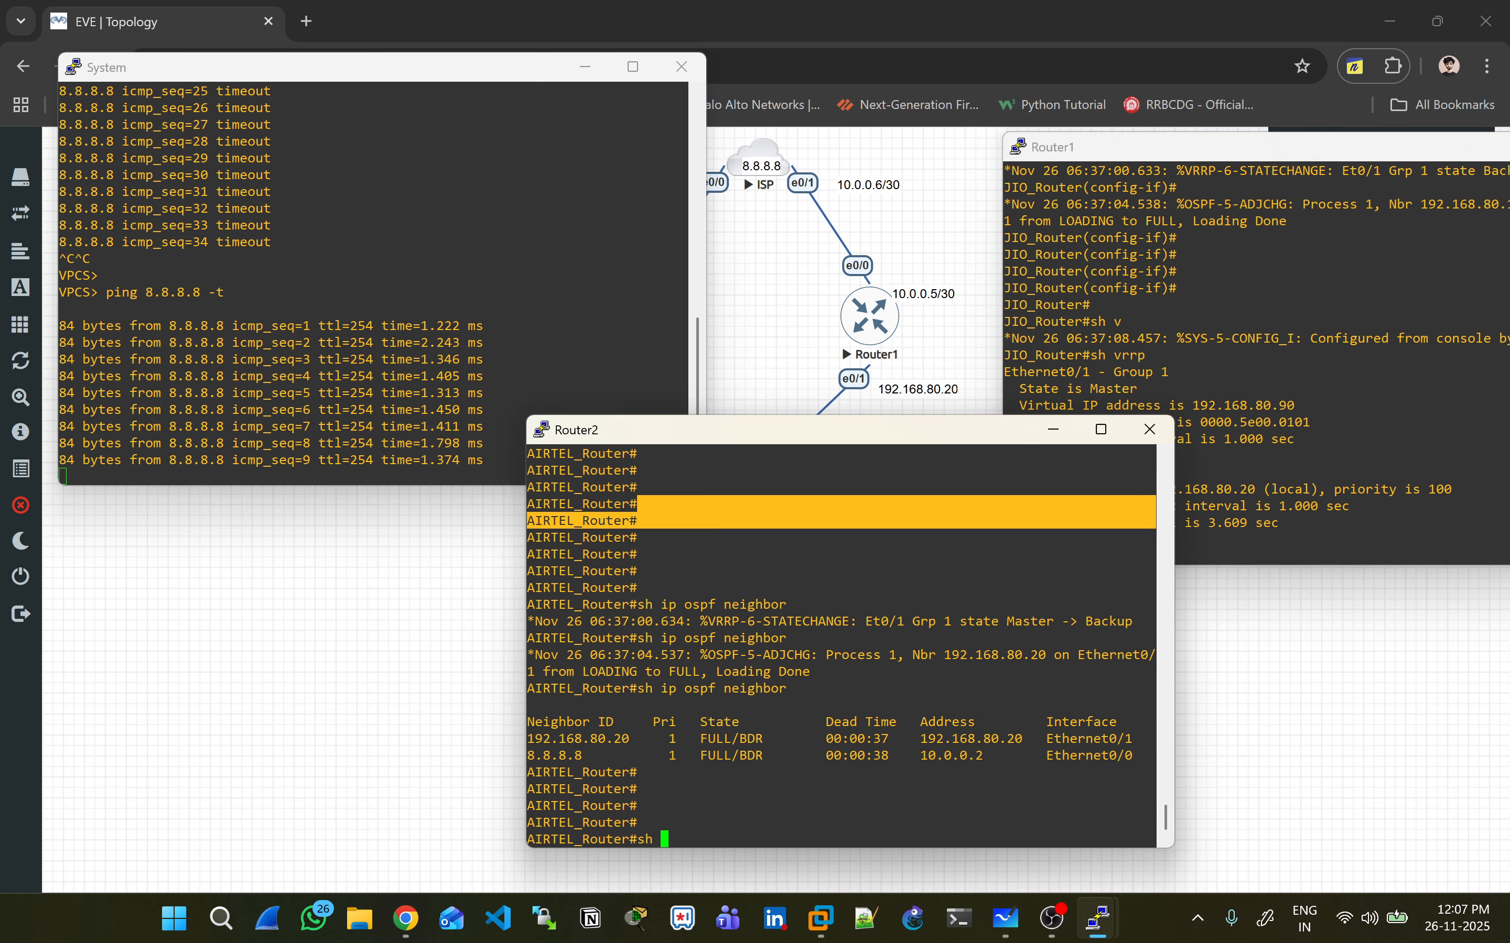
type(" vrrp")
key("Return")
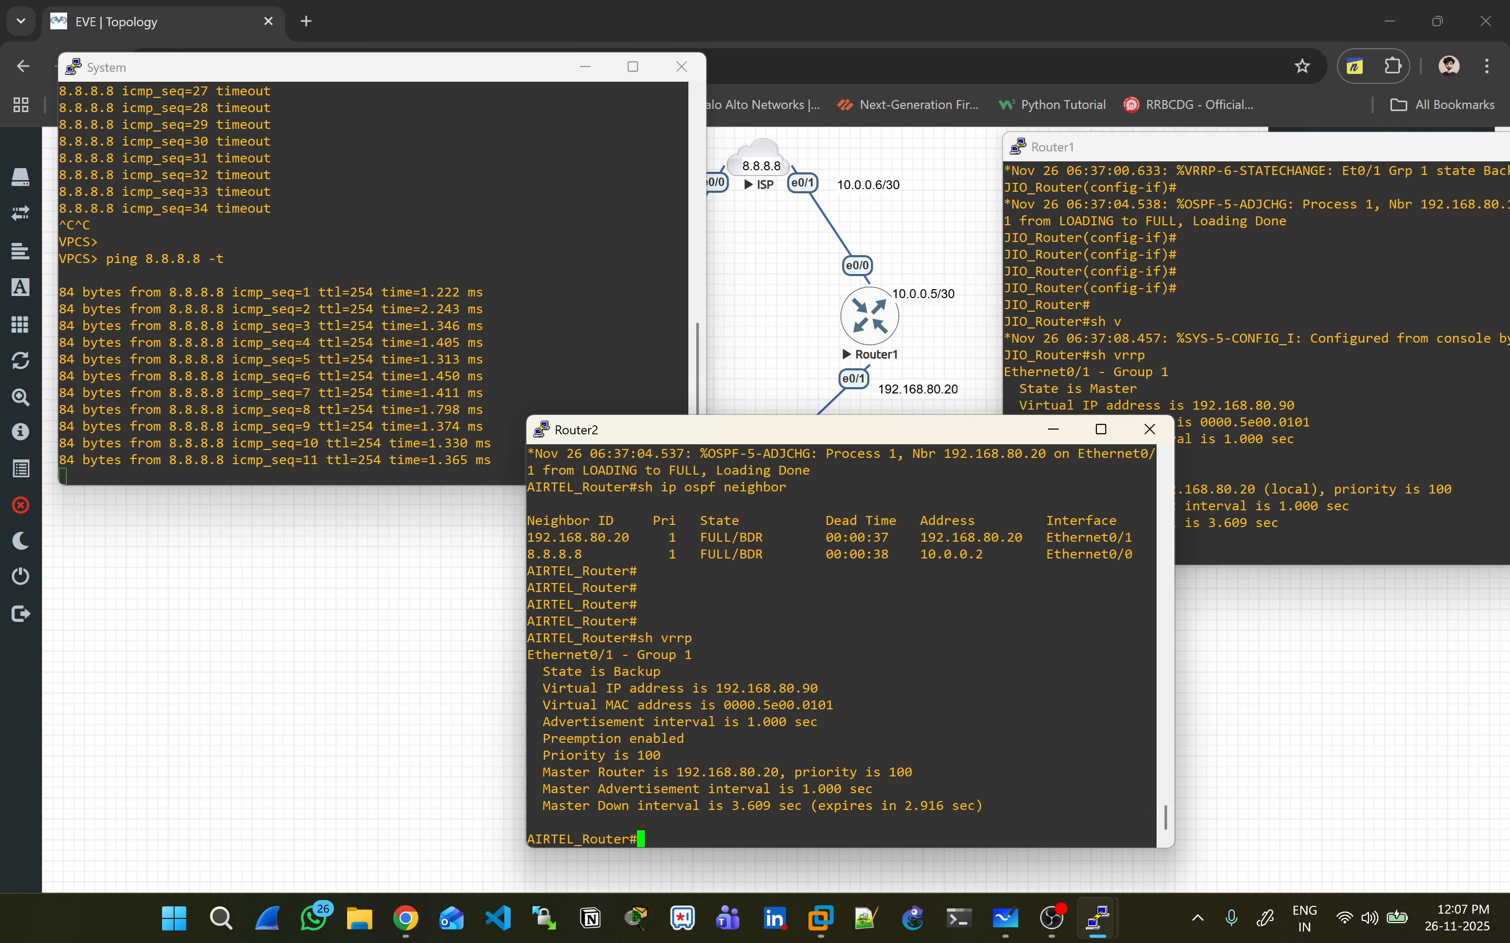
- Shut down Router1's interface E0/1 to trigger failover to Router2
key("alt+Tab")
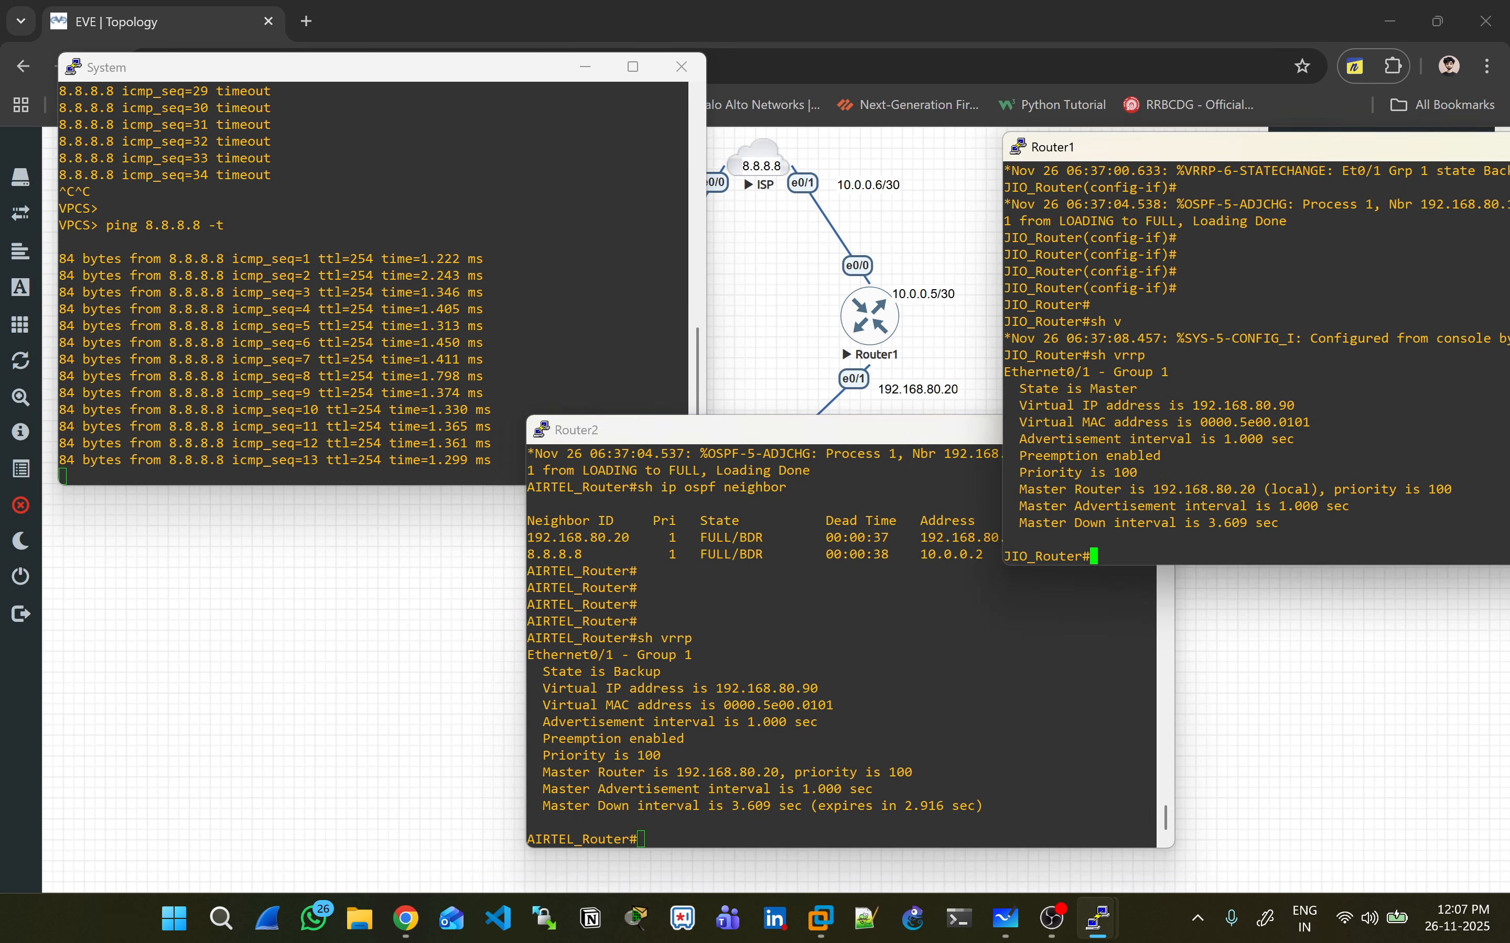
key("Return")
key("Return")
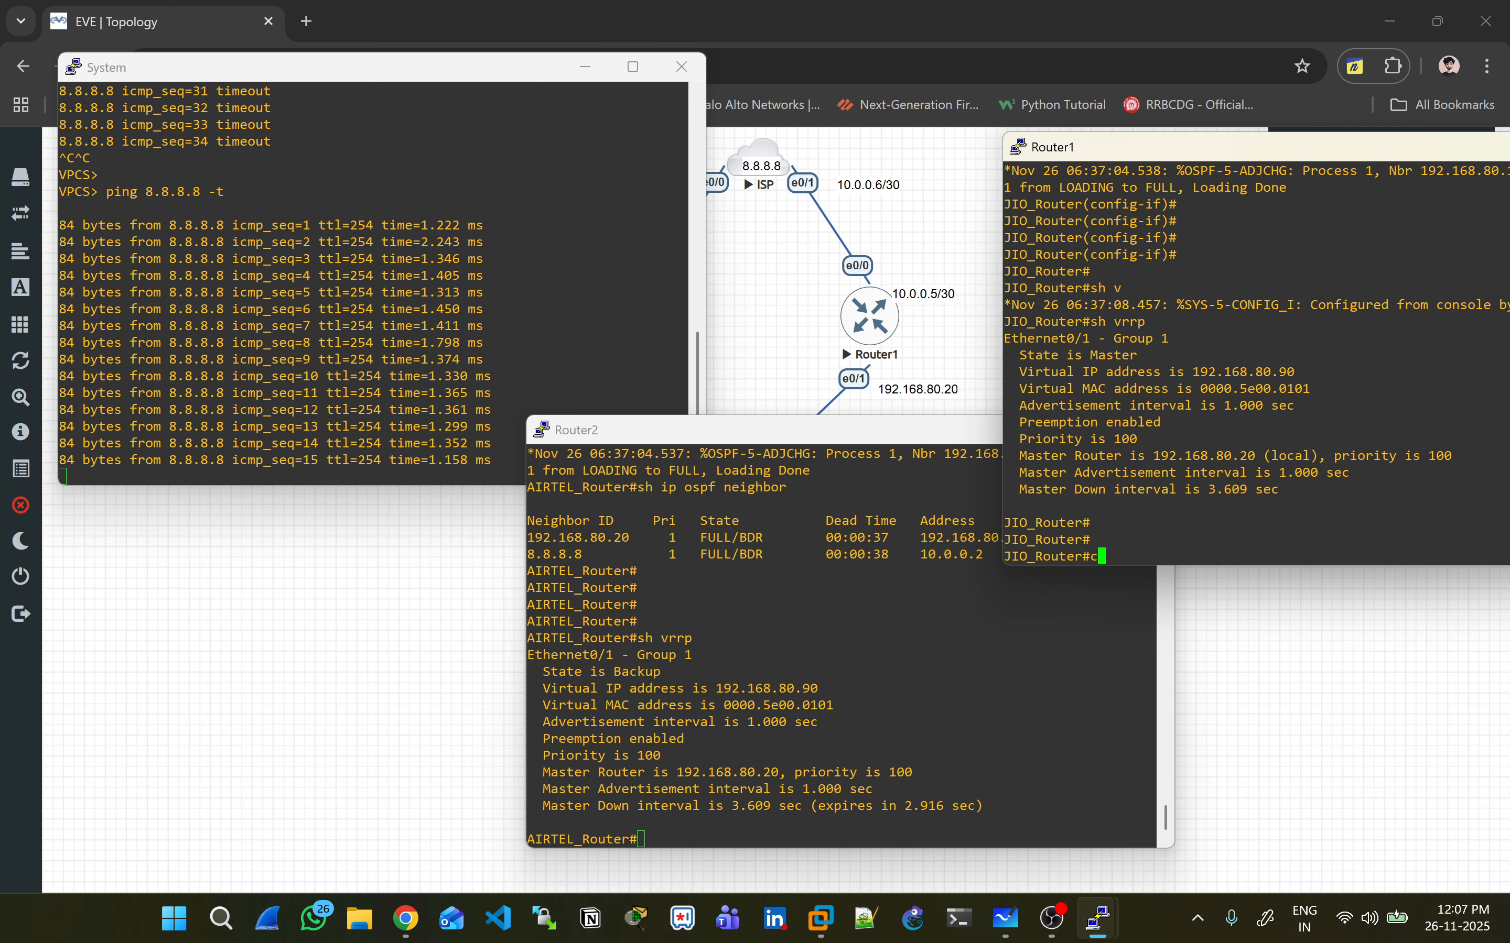
type("conf t")
key("Return")
type("int E0/1")
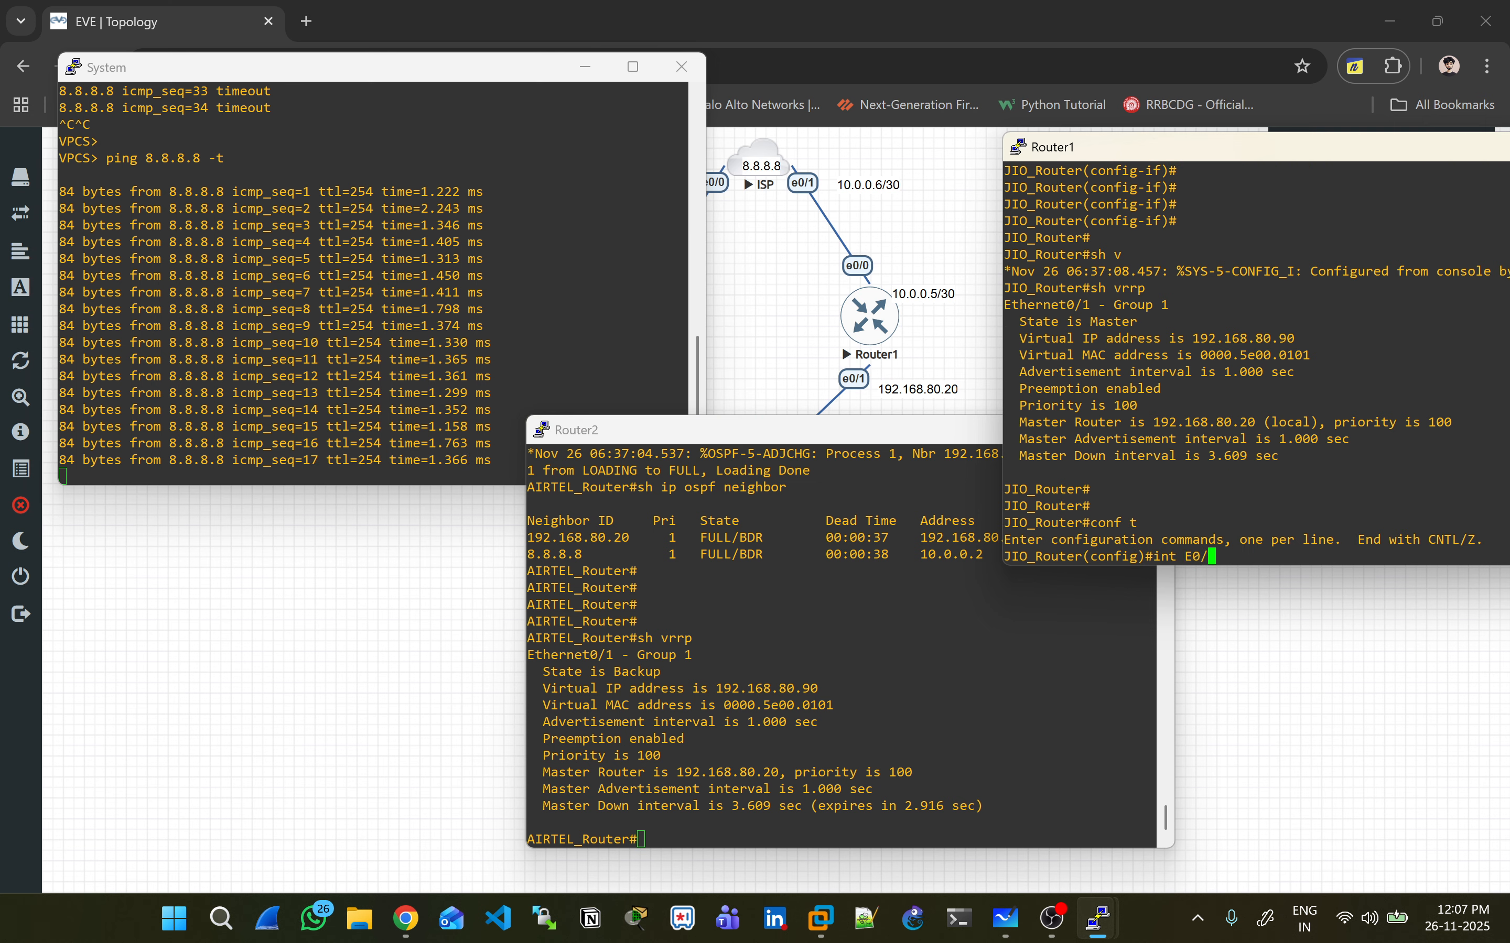
key("Return")
type("shut")
key("Return")
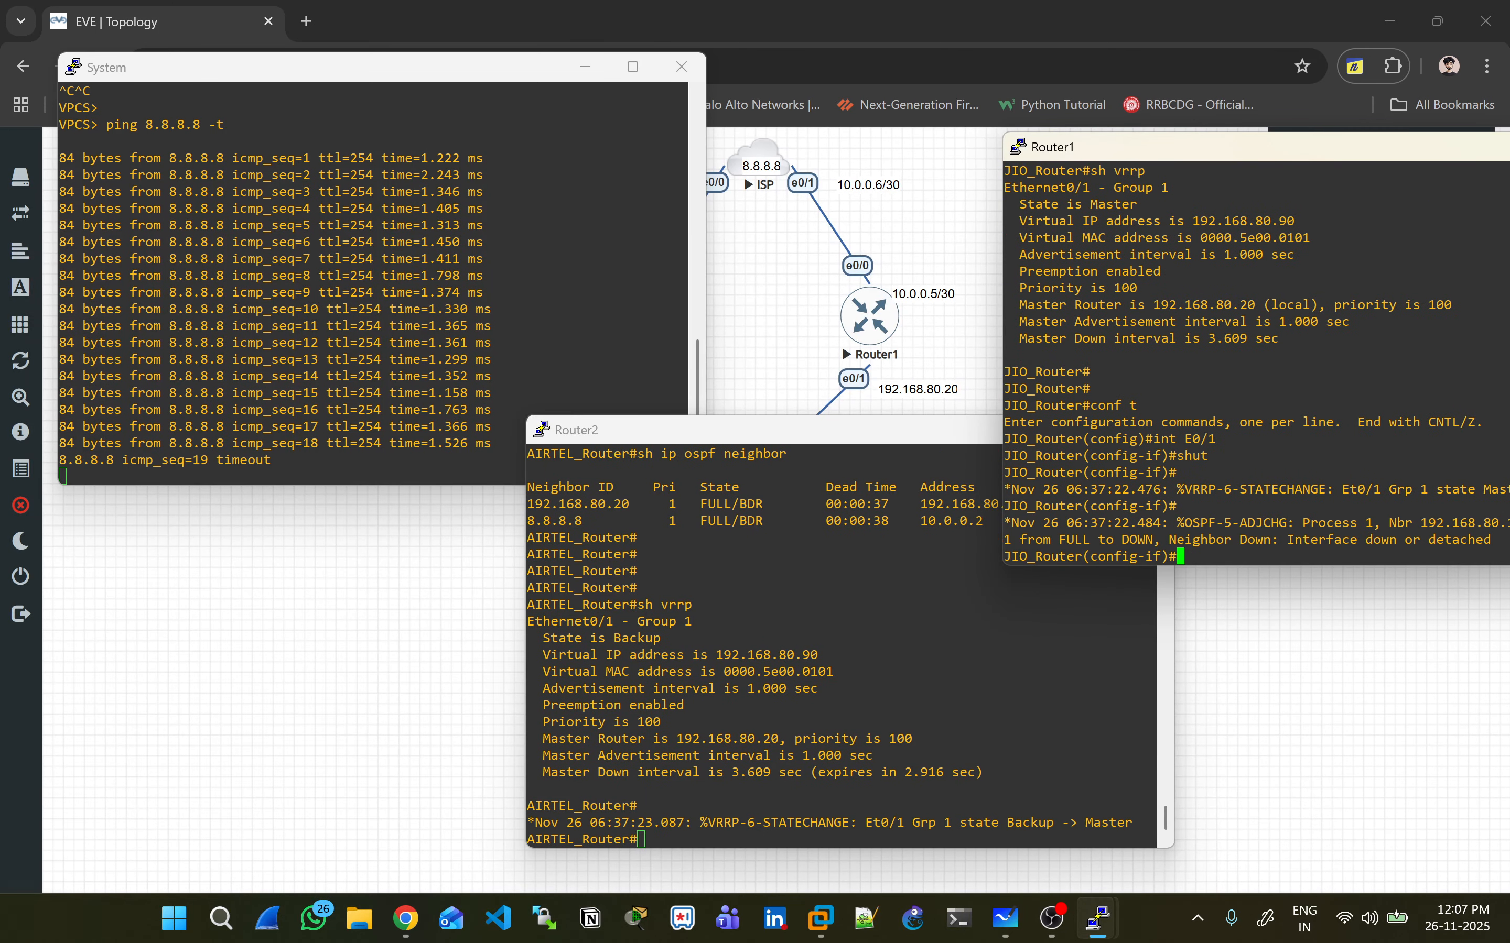
- Bring Router1's E0/1 back up with 'no shut' and exit configuration mode
type("no shut")
key("Return")
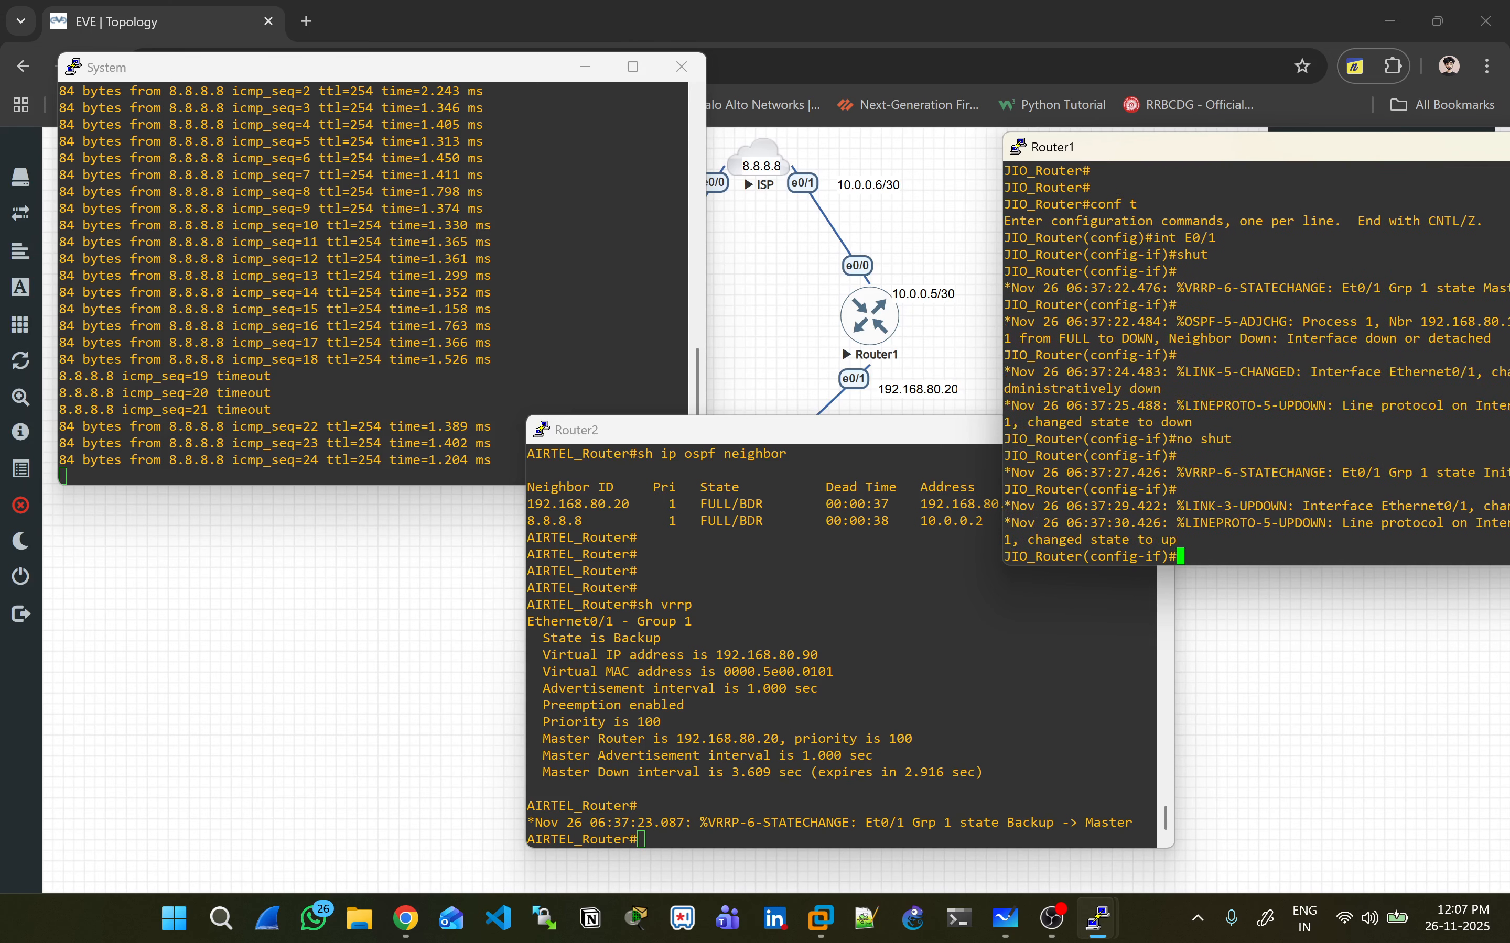
key("ctrl+z")
key("alt+Tab")
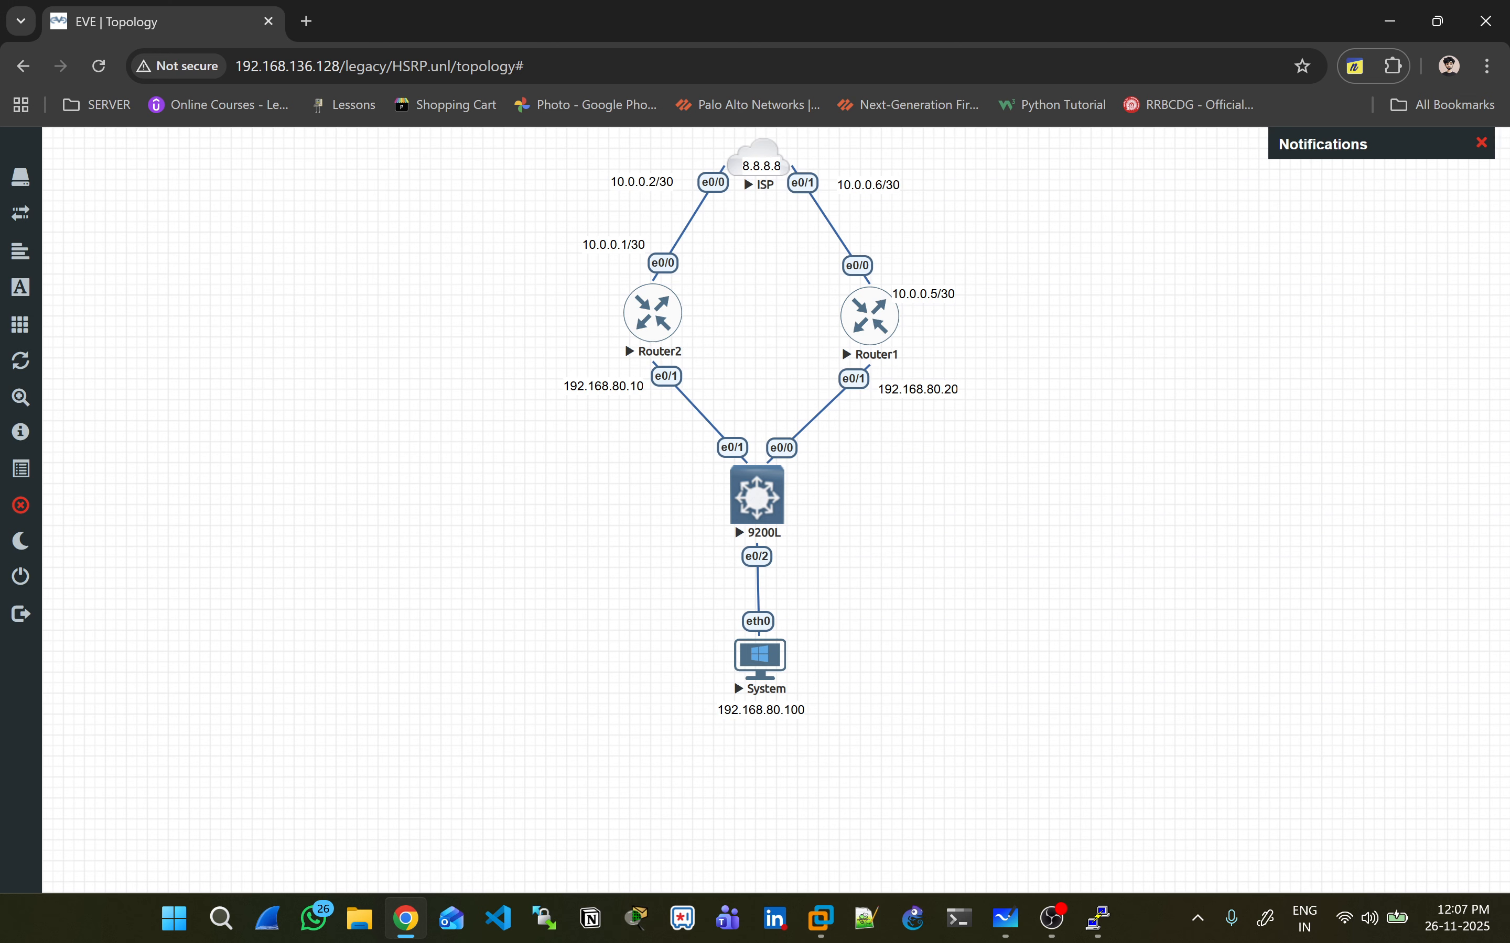
left_click_drag(422, 269, 1235, 458)
left_click(1235, 458)
mouse_move(1098, 918)
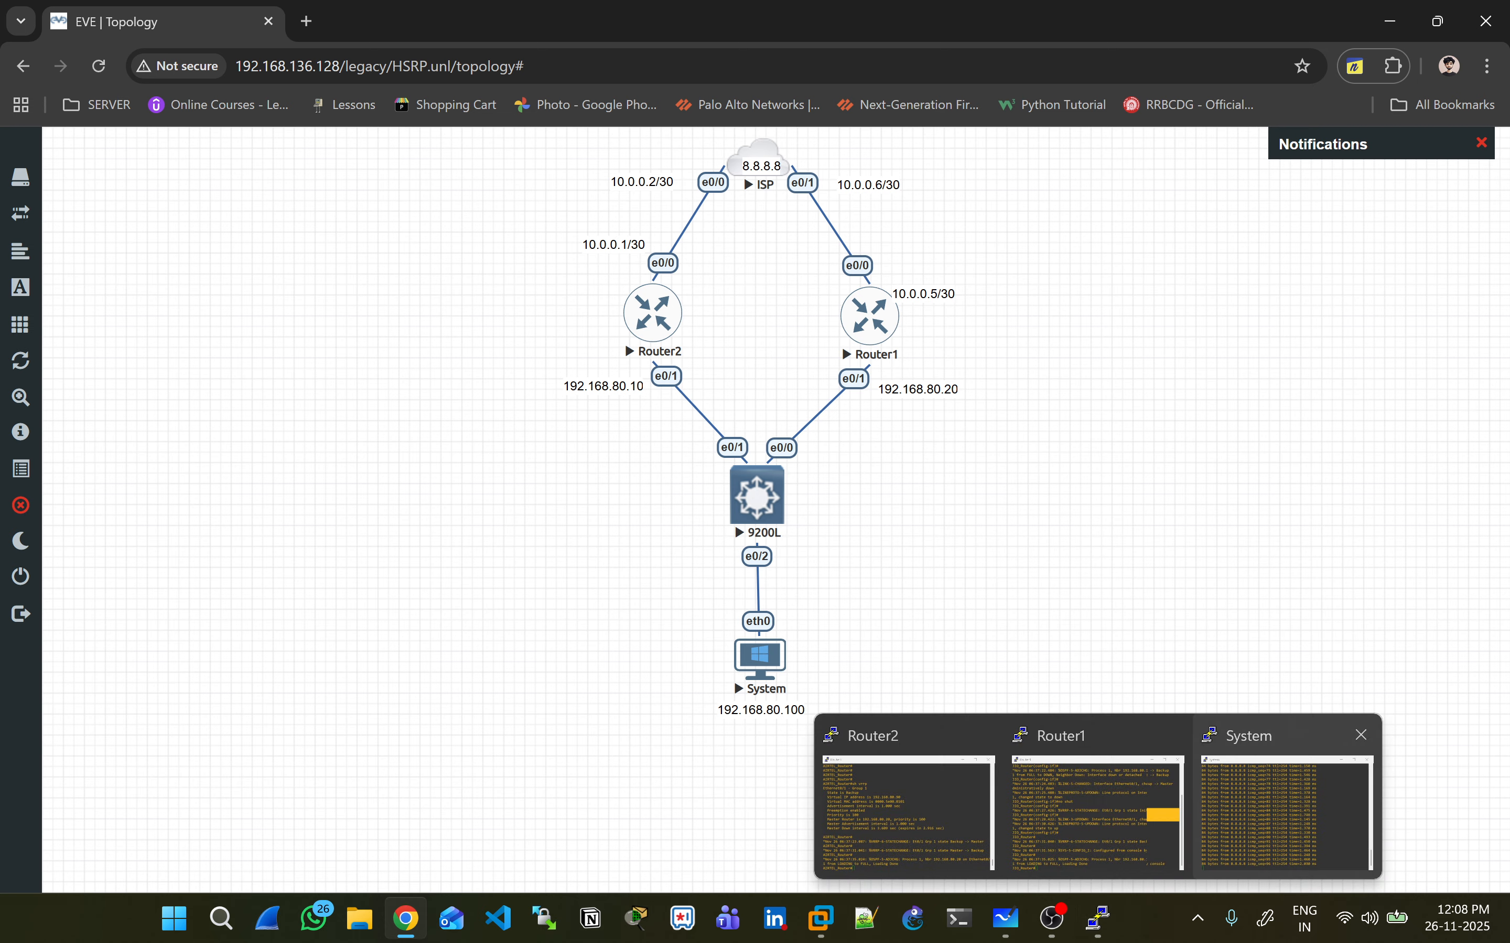
- Close the System PC's PuTTY console session, then select Router2 on the lab topology
left_click(1288, 805)
left_click(682, 67)
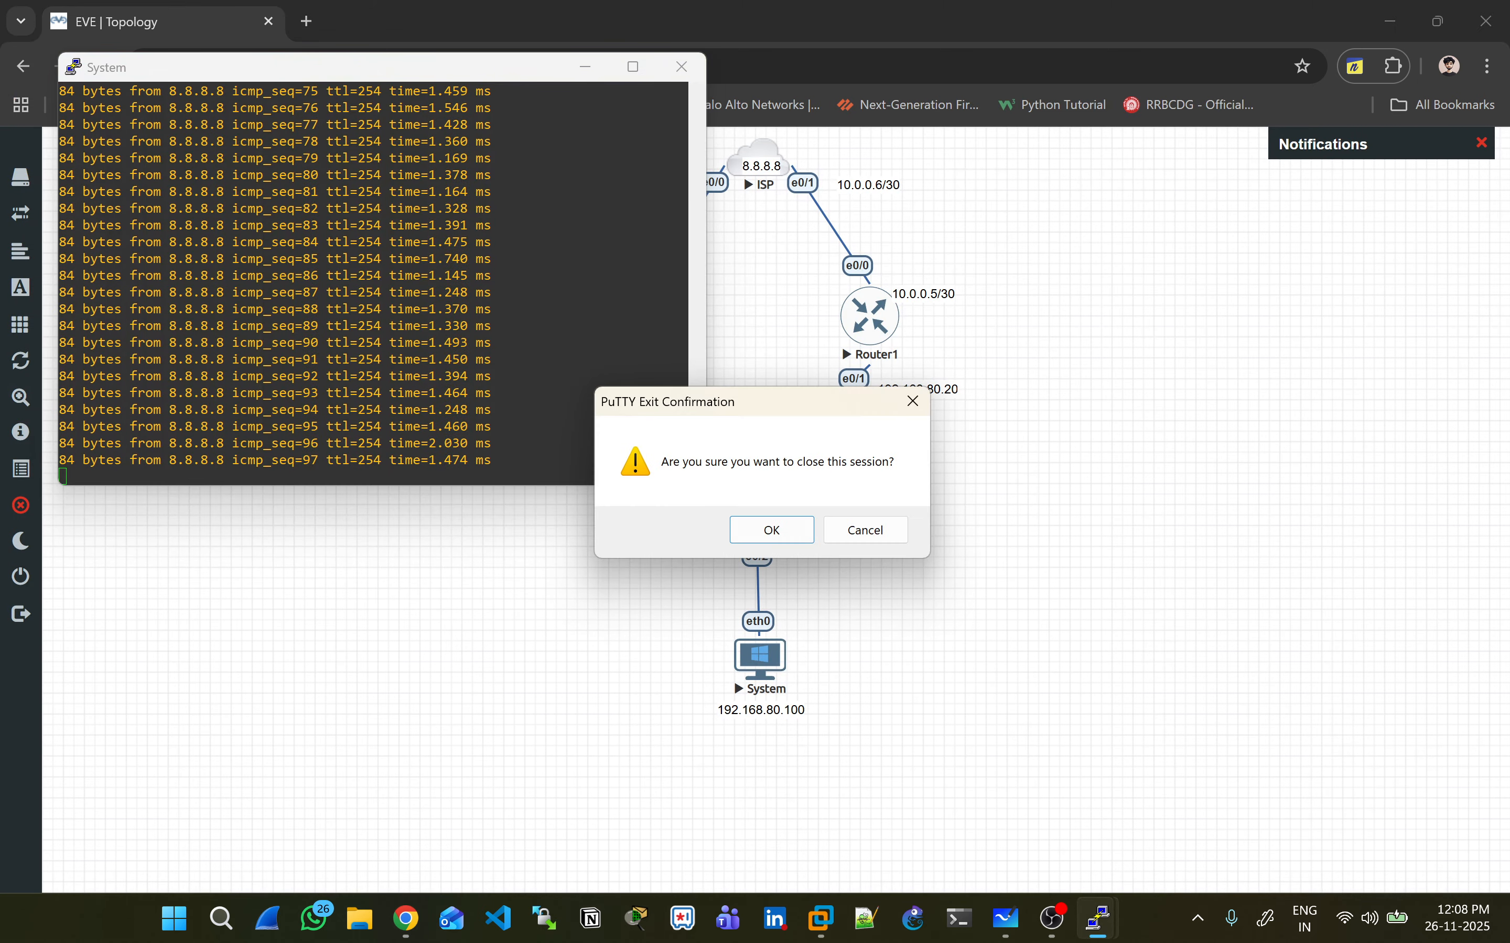
key("Return")
mouse_move(1098, 918)
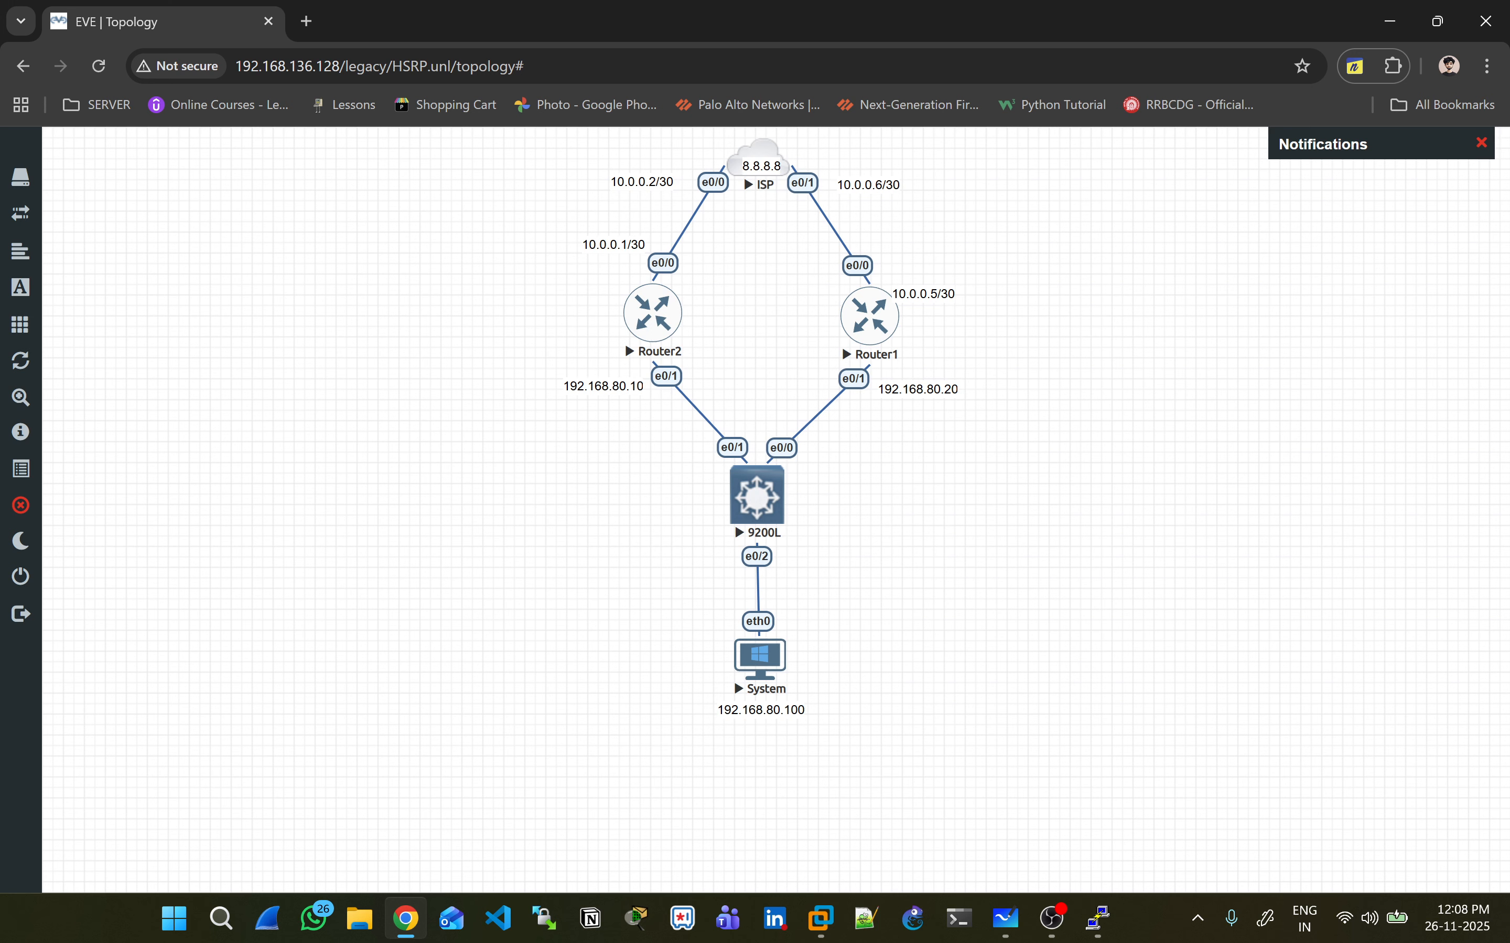
left_click_drag(580, 284, 680, 349)
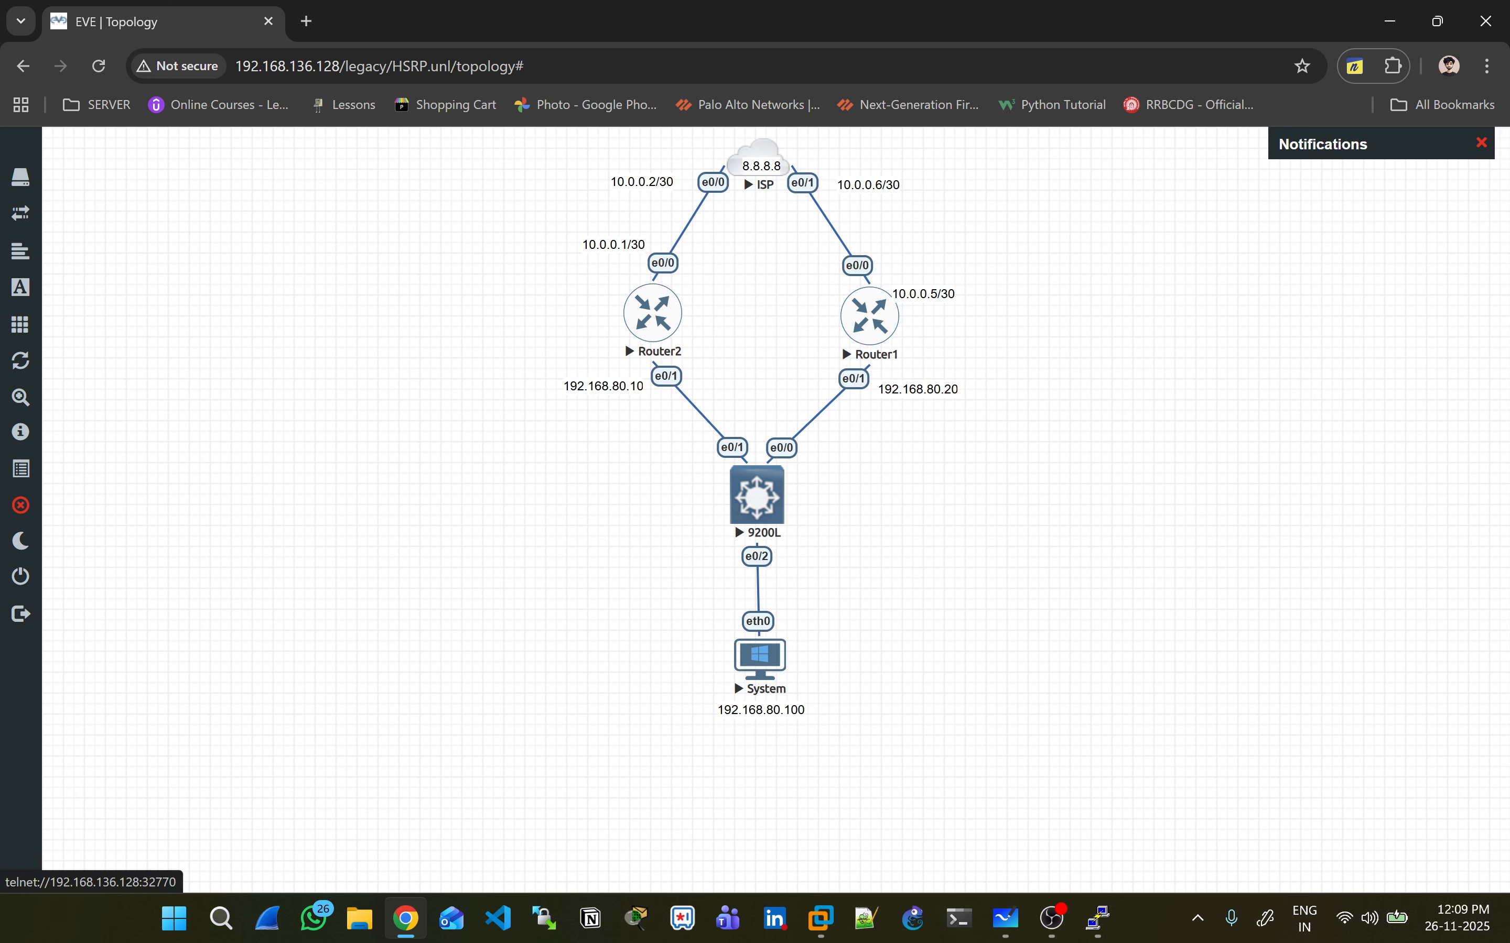
mouse_move(1053, 920)
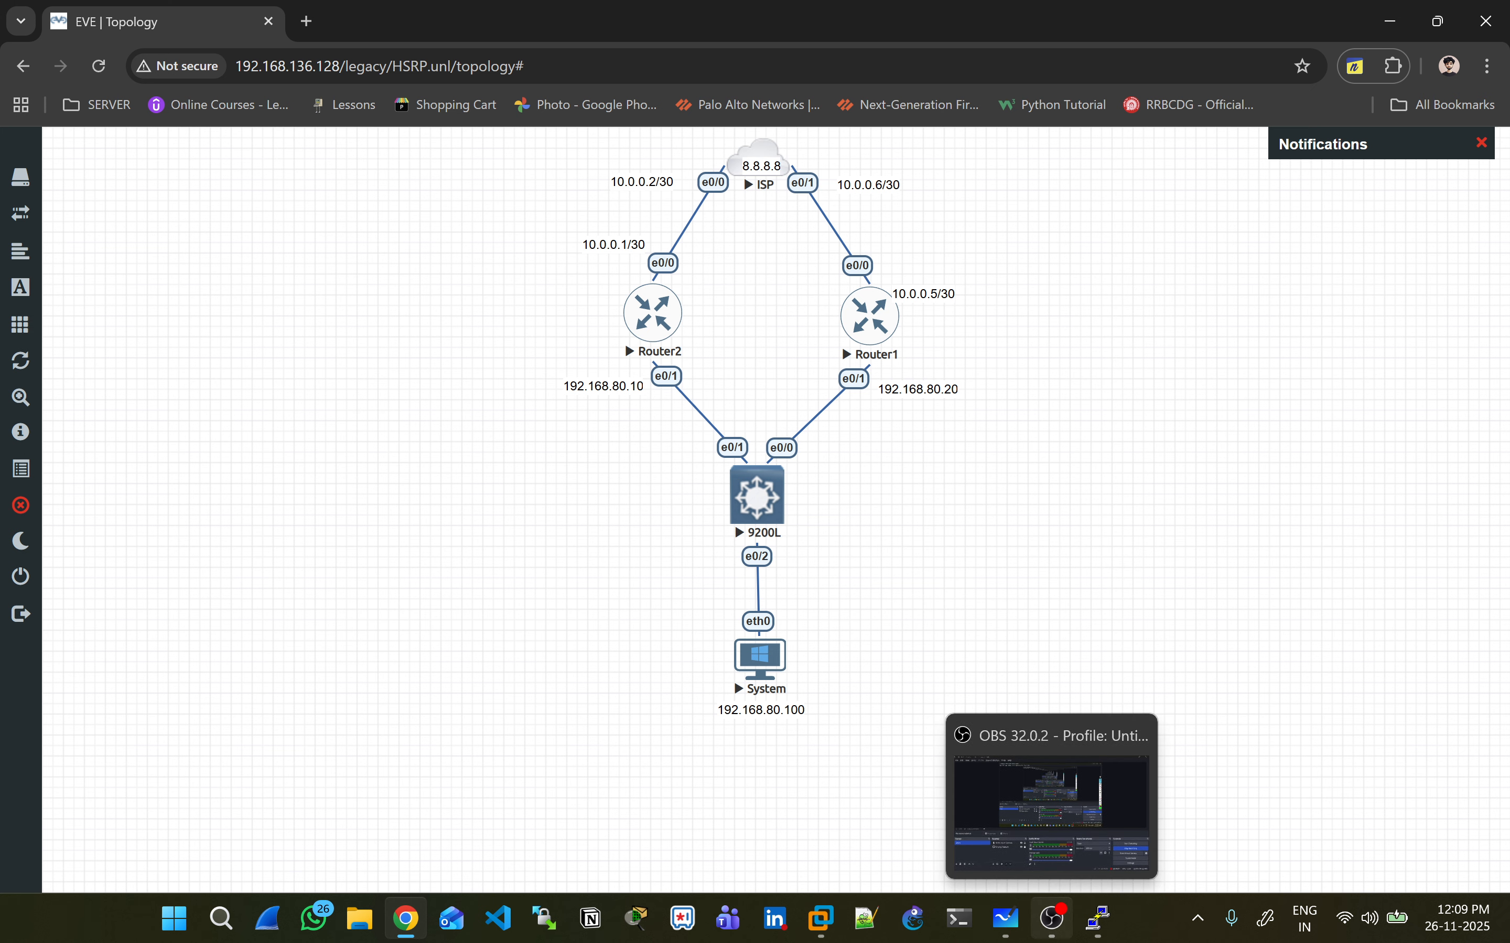